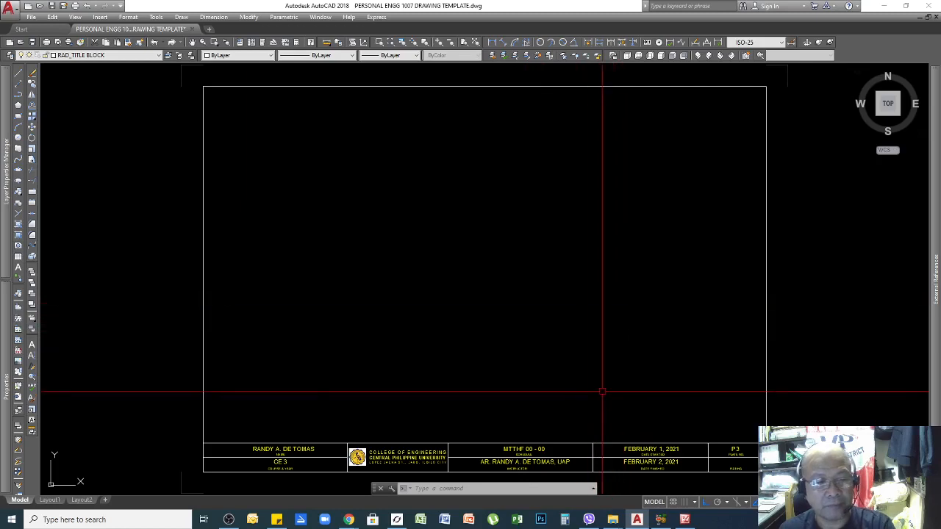
Step: Switch to Microsoft Office Picture Manager, read the object snap notes on 1.jpg, and move its window off the drawing
{"action": "left_click", "coordinate": [684, 521]}
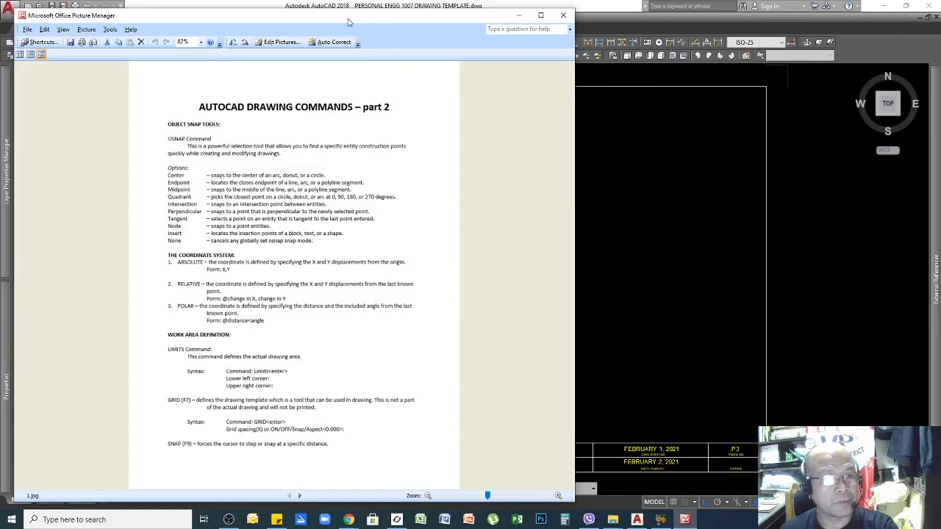
{"action": "left_click_drag", "start_coordinate": [349, 22], "coordinate": [572, 27]}
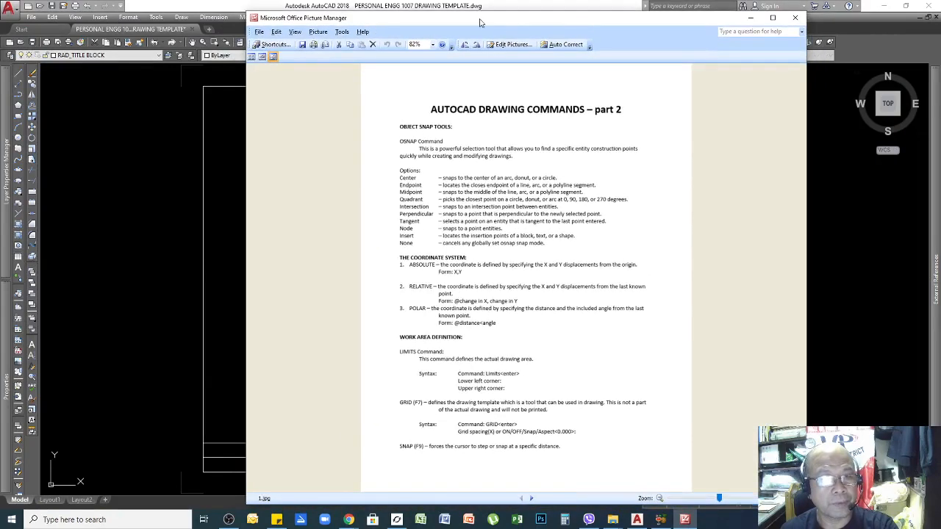
{"action": "left_click_drag", "start_coordinate": [480, 23], "coordinate": [940, 23]}
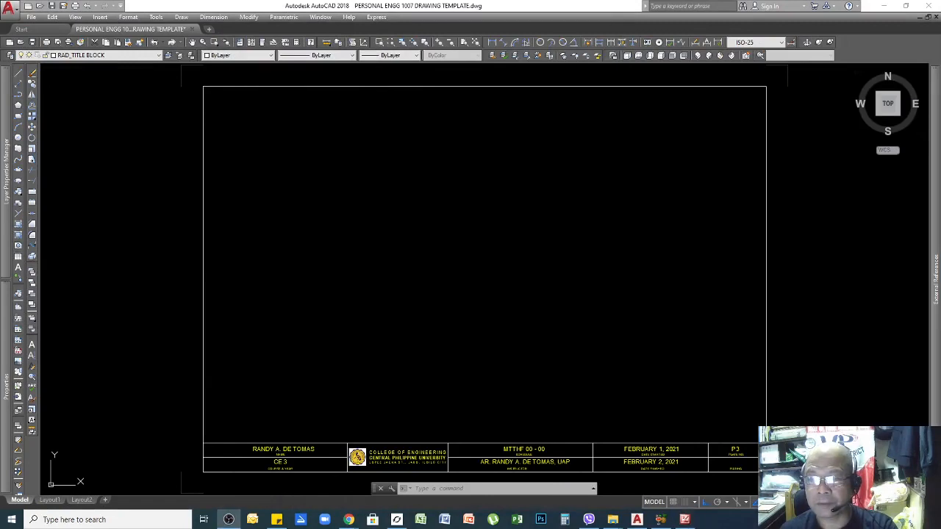
{"action": "left_click", "coordinate": [518, 221]}
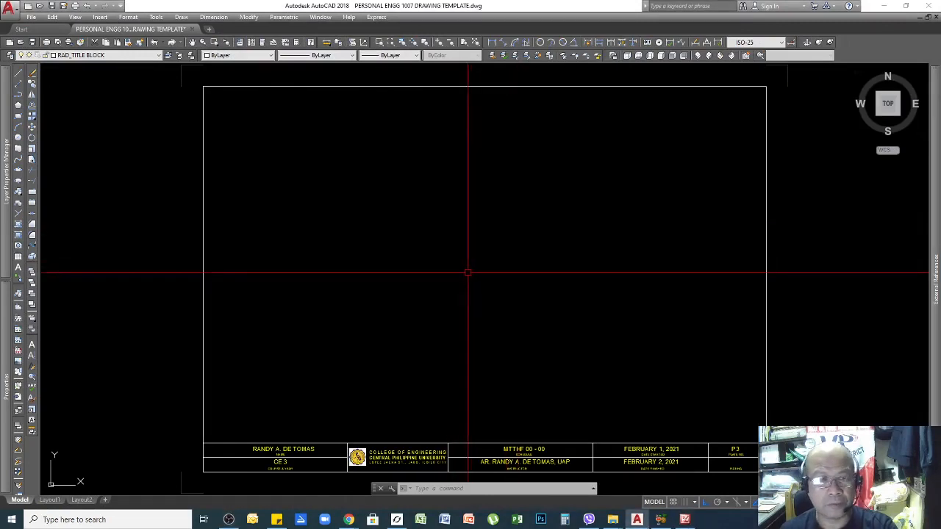
Step: Review the object snap modes in the Drafting Settings and close the dialog
{"action": "left_click", "coordinate": [155, 18]}
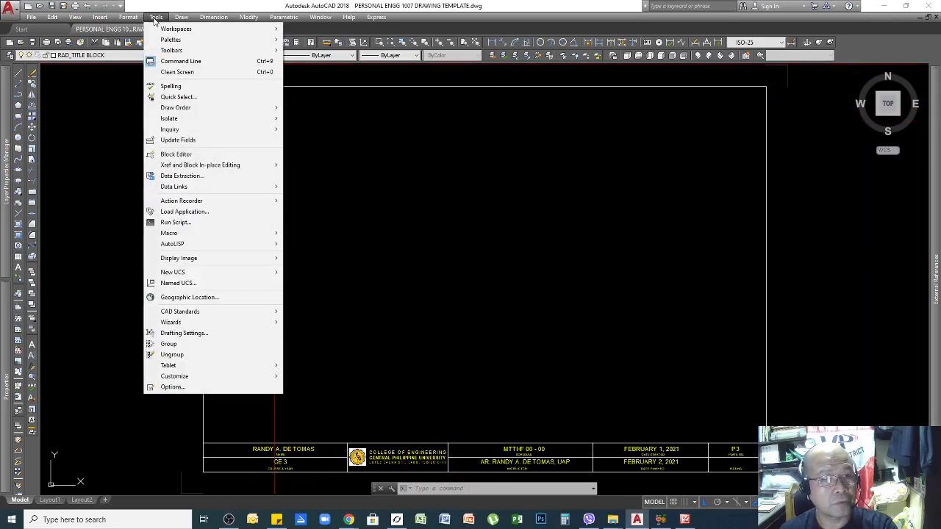
{"action": "left_click", "coordinate": [184, 334]}
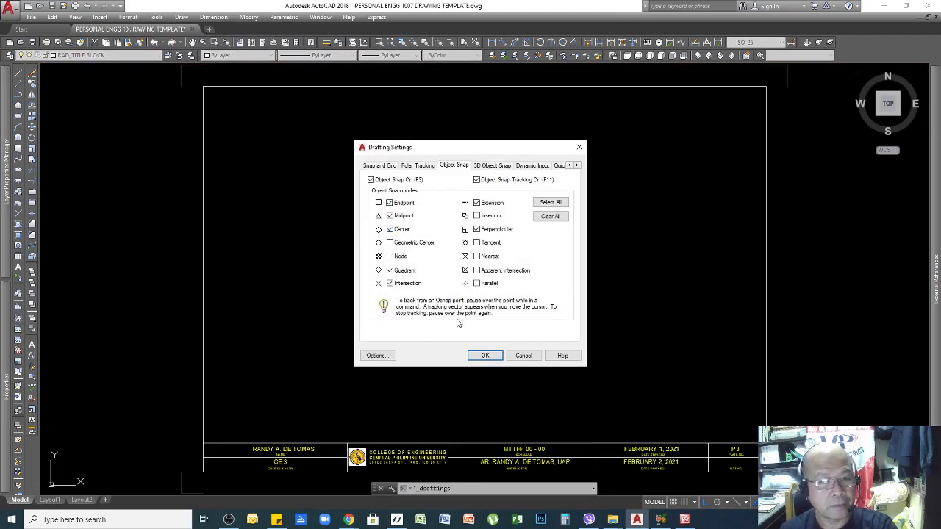
{"action": "left_click", "coordinate": [484, 355]}
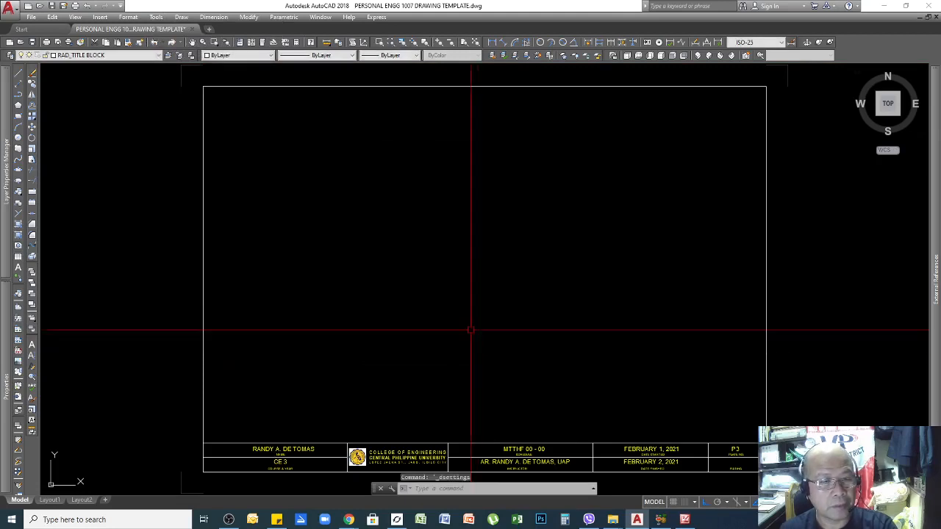
Step: Draw a horizontal line in the upper part of the drawing frame
{"action": "type", "text": "l"}
{"action": "key", "text": "Return"}
{"action": "left_click", "coordinate": [340, 186]}
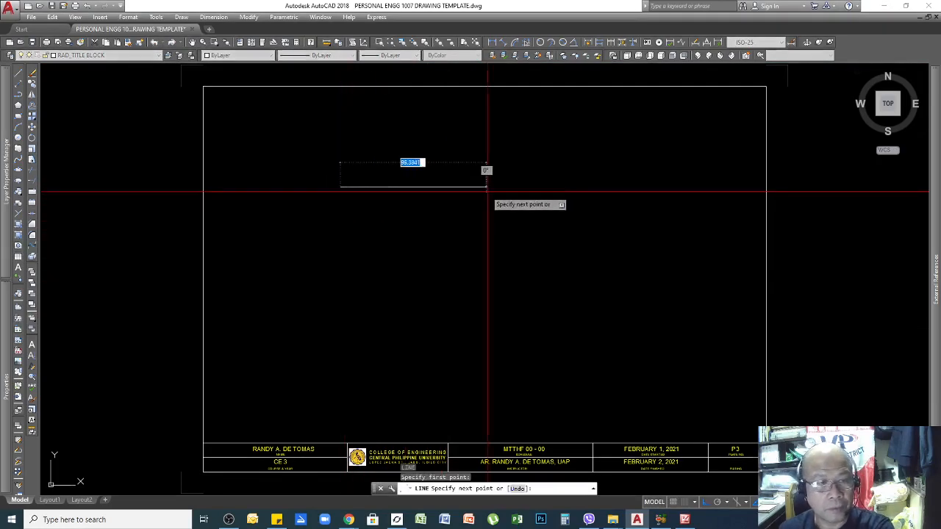
{"action": "left_click", "coordinate": [502, 192]}
{"action": "key", "text": "Return"}
{"action": "key", "text": "Return"}
{"action": "left_click", "coordinate": [407, 318]}
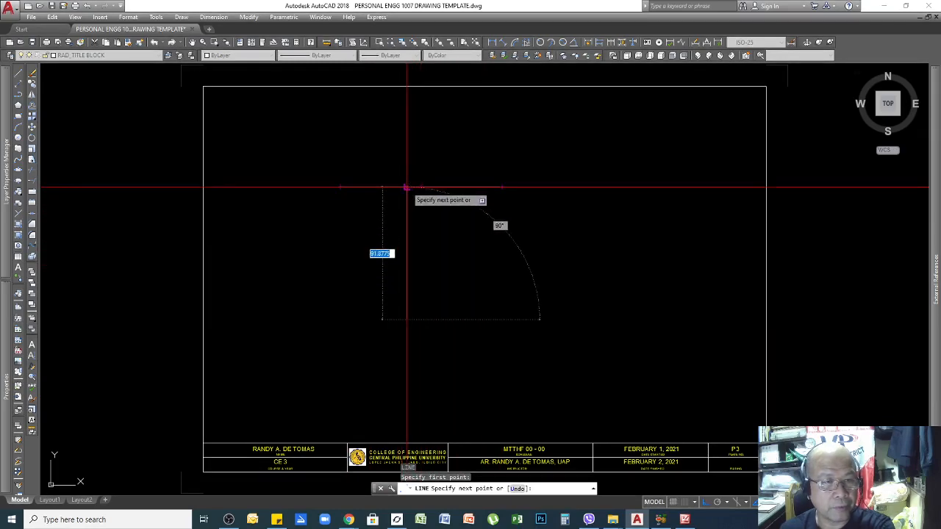
{"action": "scroll", "coordinate": [407, 188], "scroll_direction": "up", "scroll_amount": 4}
{"action": "scroll", "coordinate": [407, 213], "scroll_direction": "down", "scroll_amount": 2}
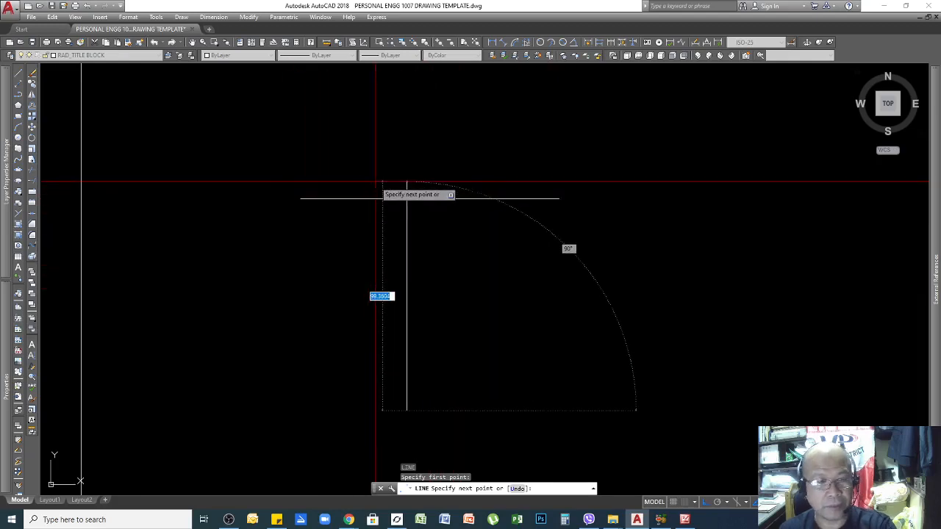
{"action": "key", "text": "Escape"}
Step: Draw a circle centred on the horizontal line's midpoint with its radius reaching the line's right endpoint
{"action": "scroll", "coordinate": [443, 213], "scroll_direction": "down", "scroll_amount": 3}
{"action": "type", "text": "c"}
{"action": "key", "text": "Return"}
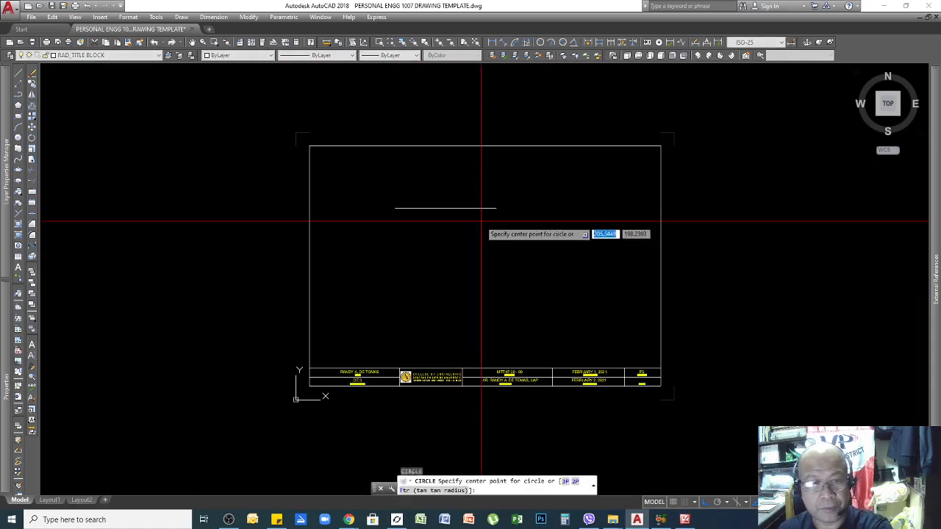
{"action": "scroll", "coordinate": [450, 231], "scroll_direction": "up", "scroll_amount": 2}
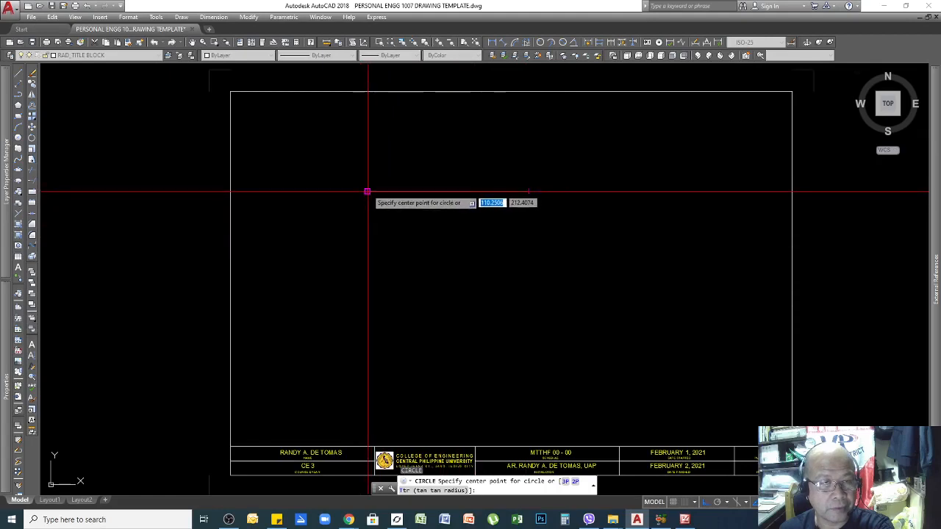
{"action": "left_click", "coordinate": [448, 192]}
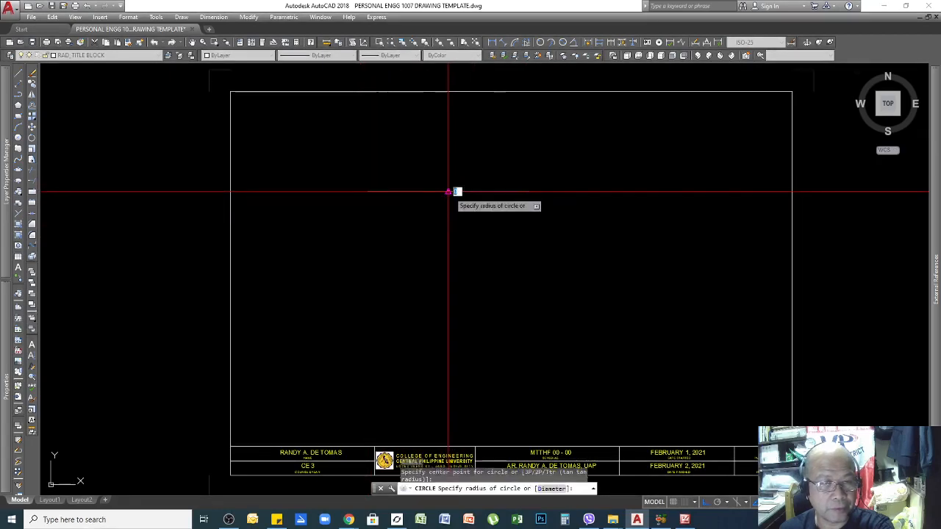
{"action": "left_click", "coordinate": [528, 192]}
Step: Delete the circle and the horizontal line together
{"action": "left_click", "coordinate": [559, 200]}
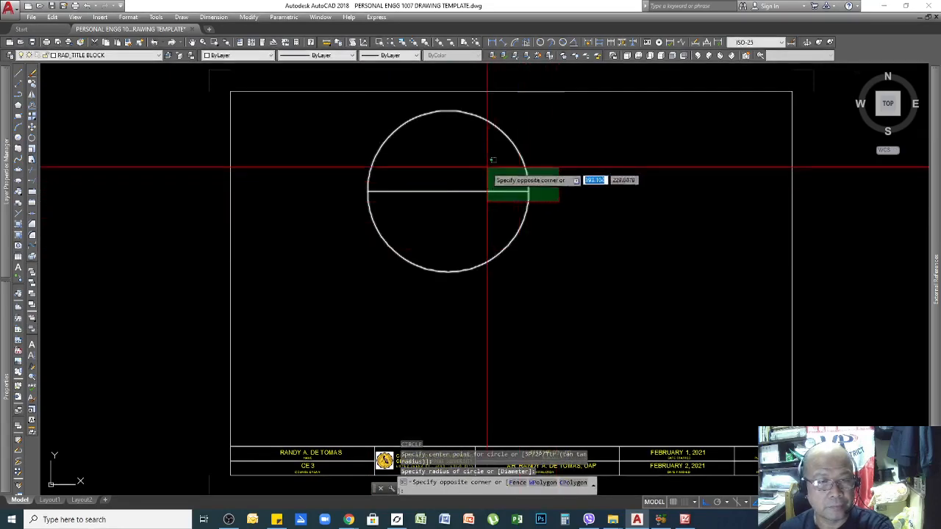
{"action": "left_click", "coordinate": [487, 168]}
{"action": "key", "text": "Delete"}
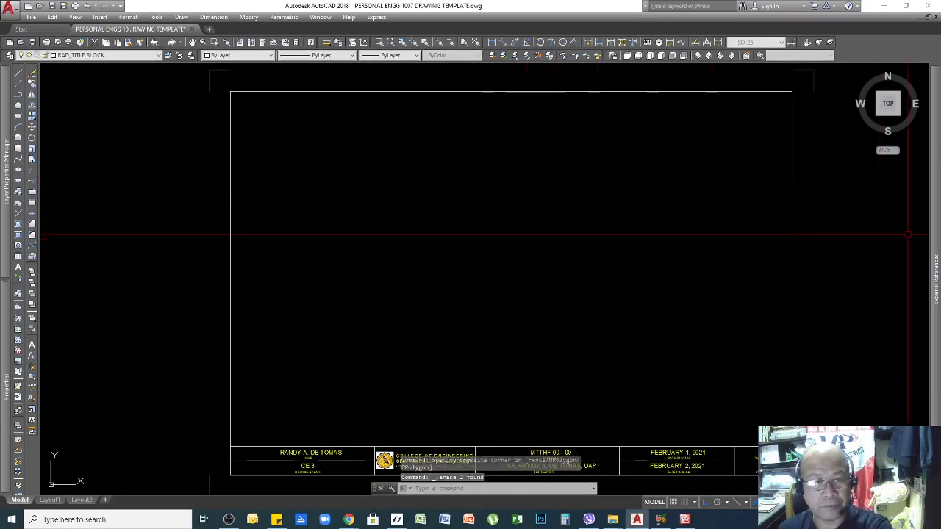
Step: Bring the 1.jpg notes back over the drawing, read the coordinate system and work area sections, and move the window aside
{"action": "left_click_drag", "start_coordinate": [940, 51], "coordinate": [450, 72]}
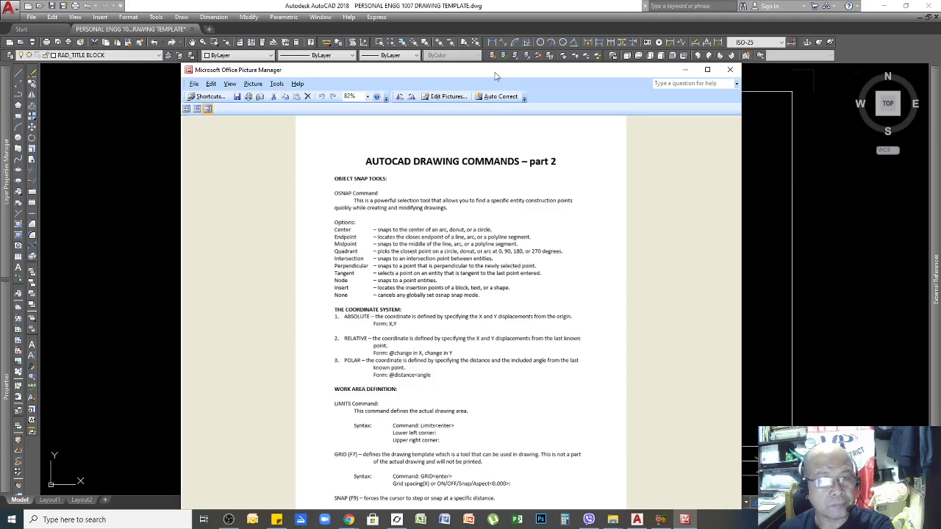
{"action": "left_click_drag", "start_coordinate": [496, 76], "coordinate": [384, 31]}
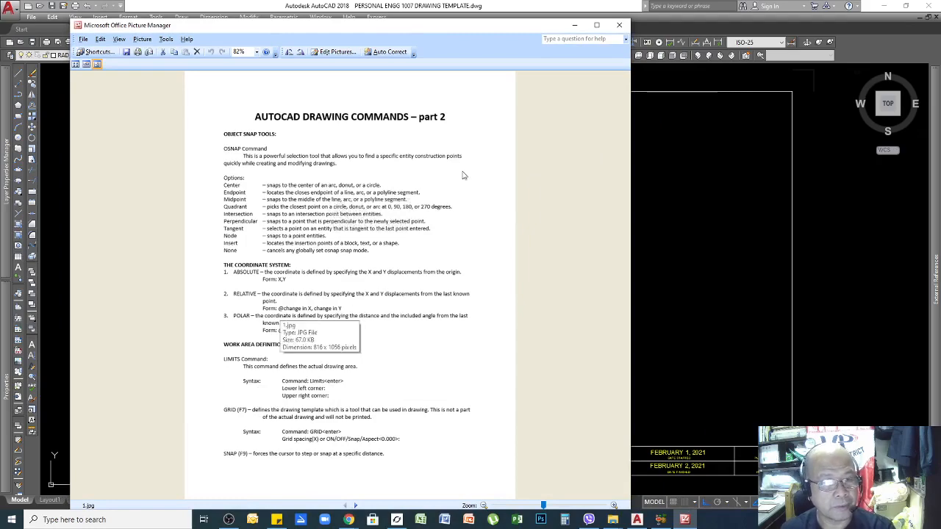
{"action": "left_click_drag", "start_coordinate": [486, 31], "coordinate": [940, 74]}
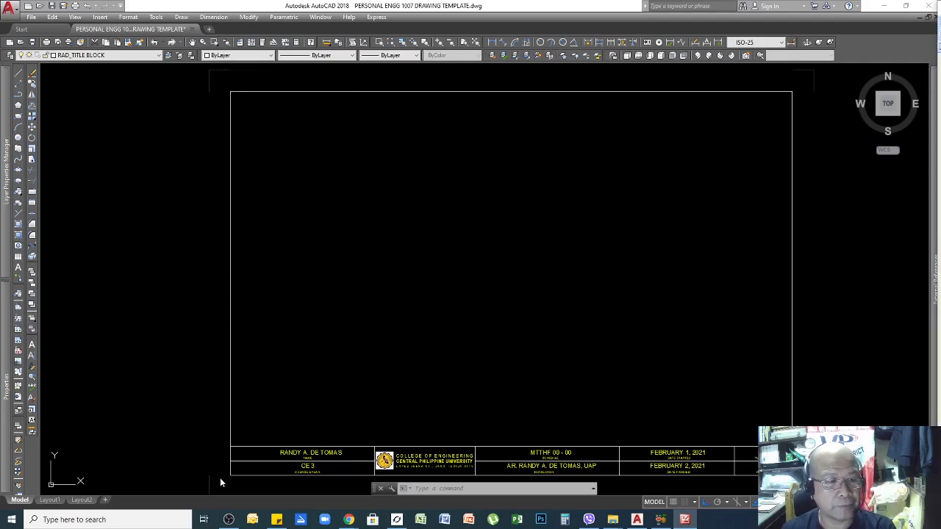
Step: Toggle the drawing grid on and off several times, leaving it off
{"action": "scroll", "coordinate": [294, 358], "scroll_direction": "down", "scroll_amount": 2}
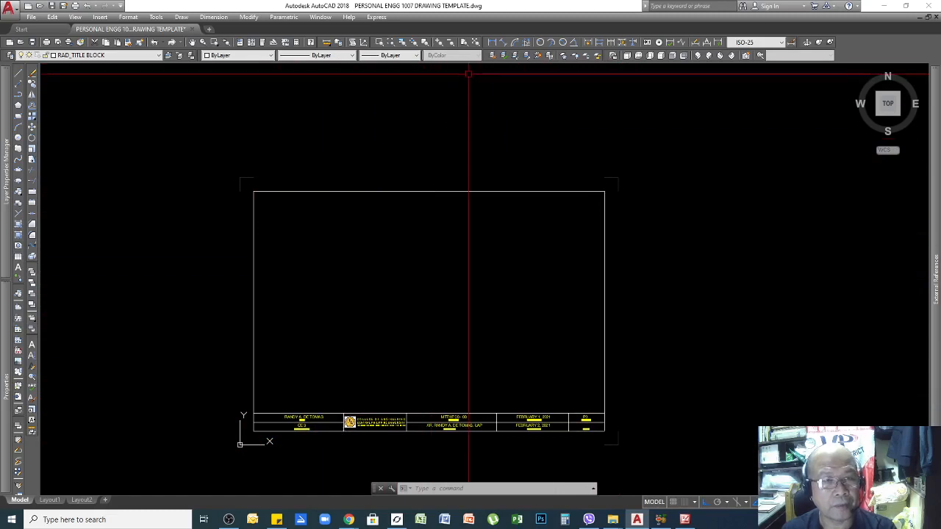
{"action": "left_click", "coordinate": [481, 44]}
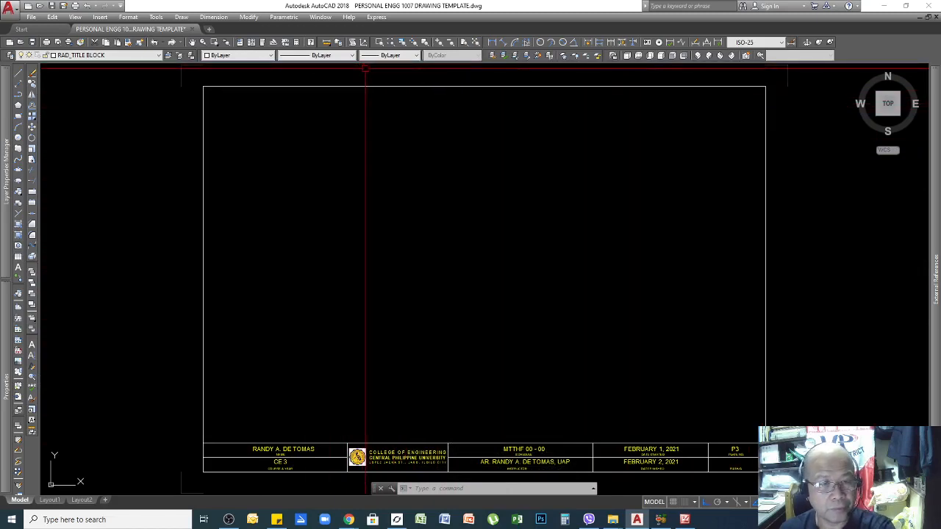
{"action": "key", "text": "F7"}
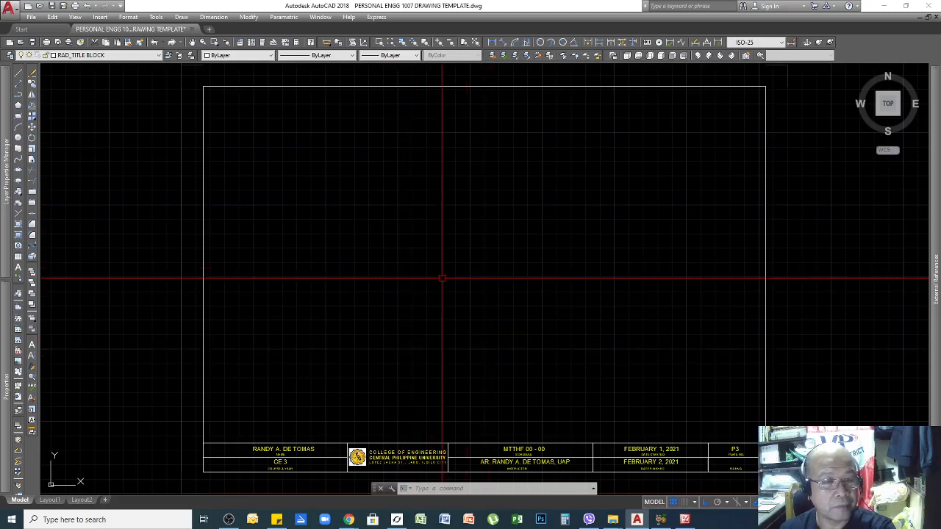
{"action": "key", "text": "F7"}
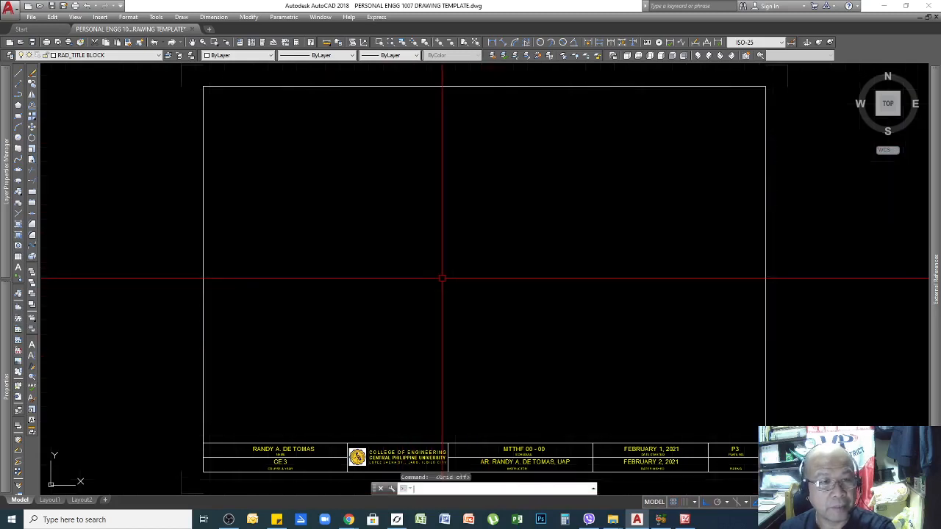
{"action": "key", "text": "F7"}
{"action": "key", "text": "F7"}
{"action": "key", "text": "F7"}
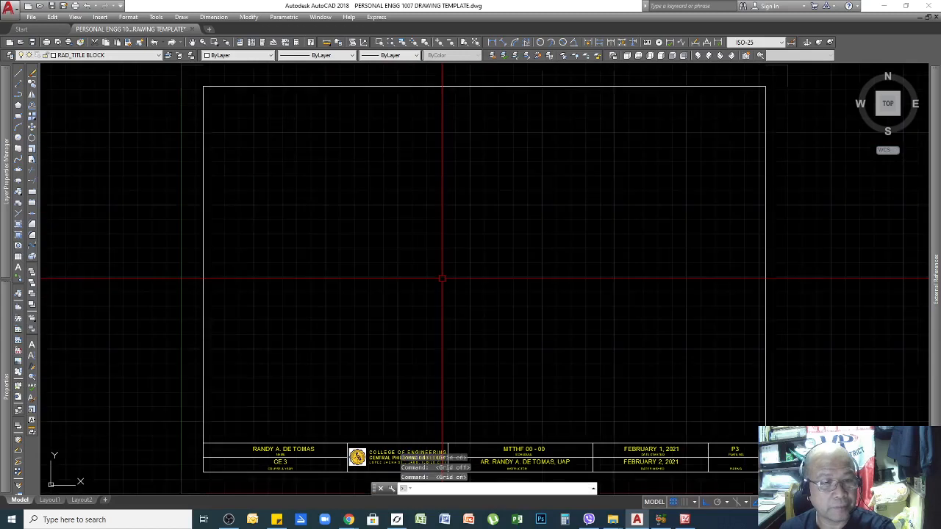
{"action": "key", "text": "F7"}
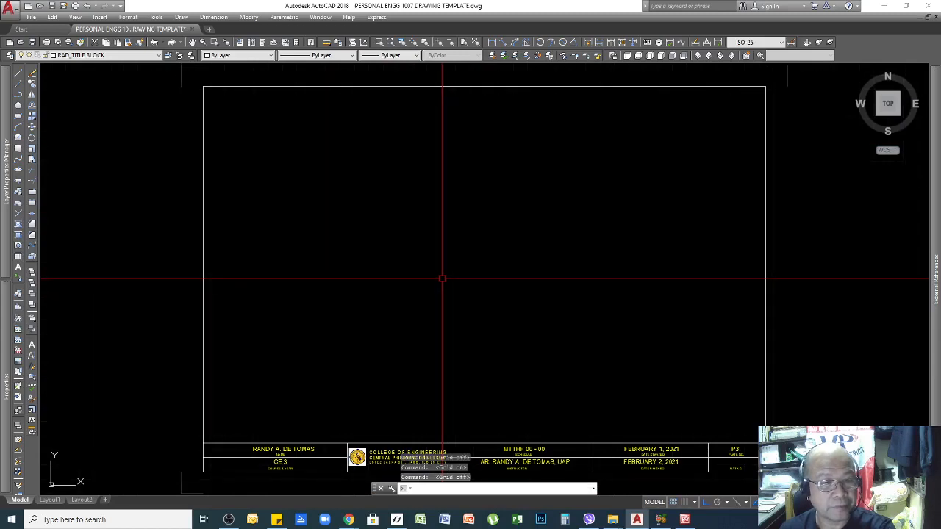
{"action": "key", "text": "F7"}
{"action": "key", "text": "F7"}
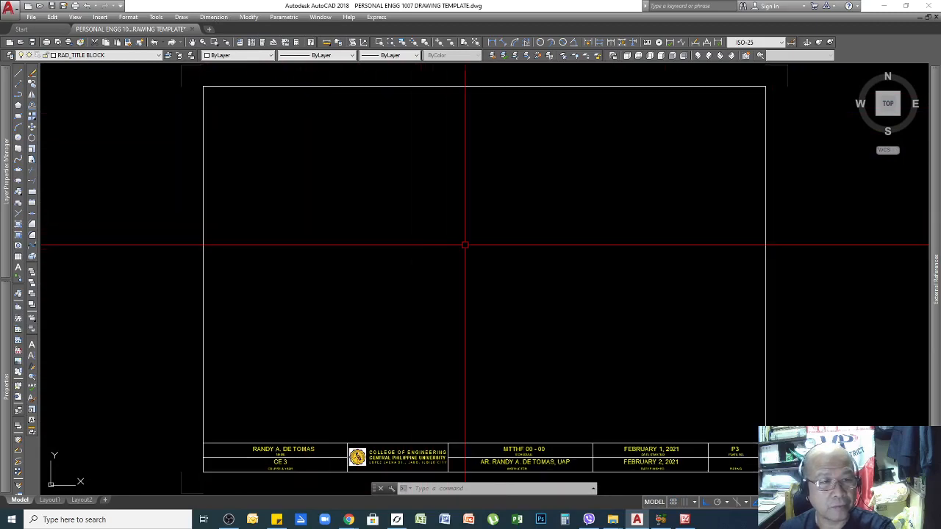
Step: Review the snap and grid spacing options in the Drafting Settings and close the dialog
{"action": "left_click", "coordinate": [156, 17]}
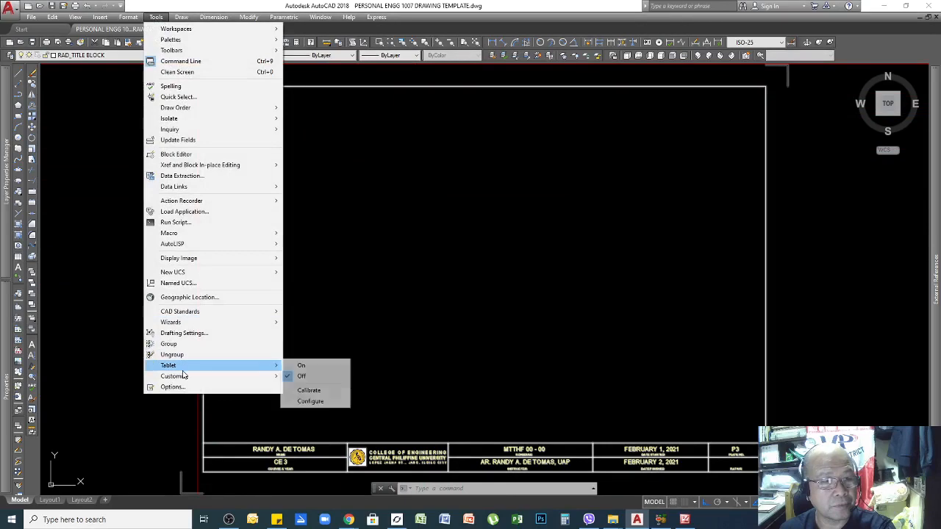
{"action": "left_click", "coordinate": [184, 333]}
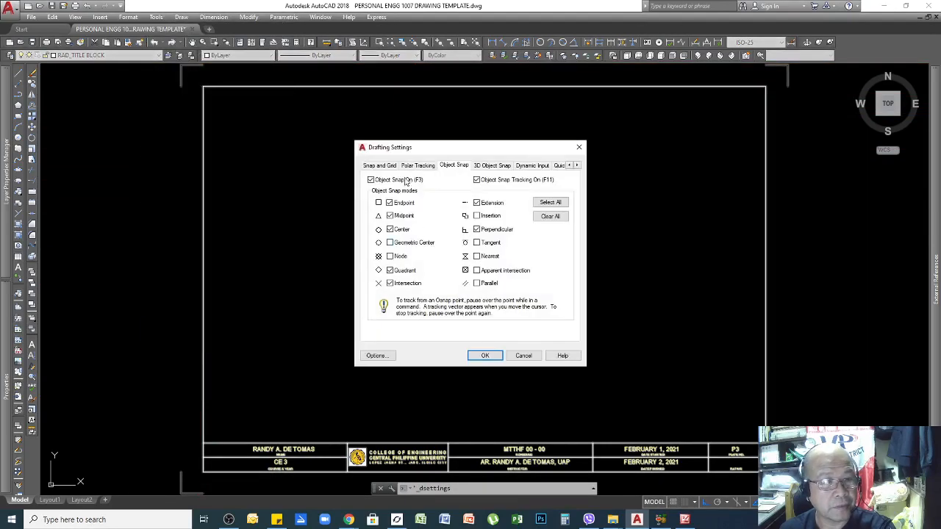
{"action": "left_click", "coordinate": [380, 166]}
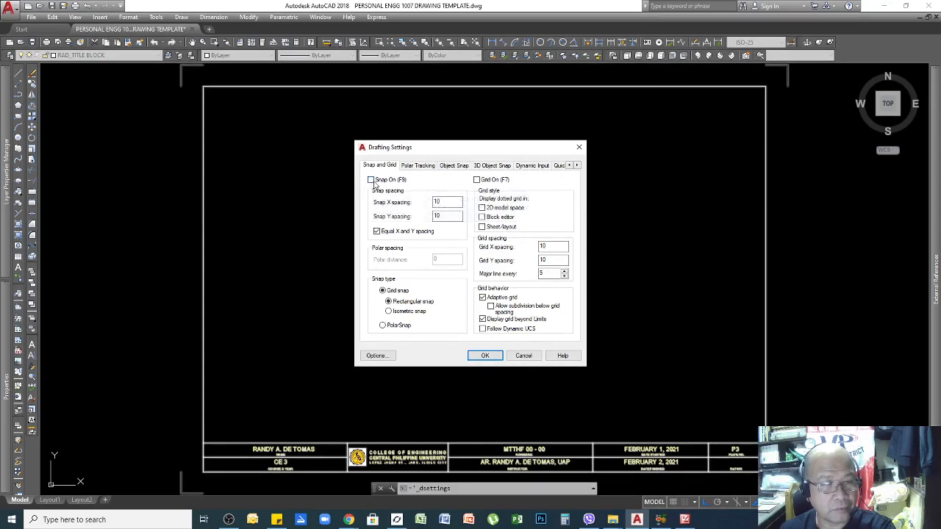
{"action": "left_click", "coordinate": [486, 357]}
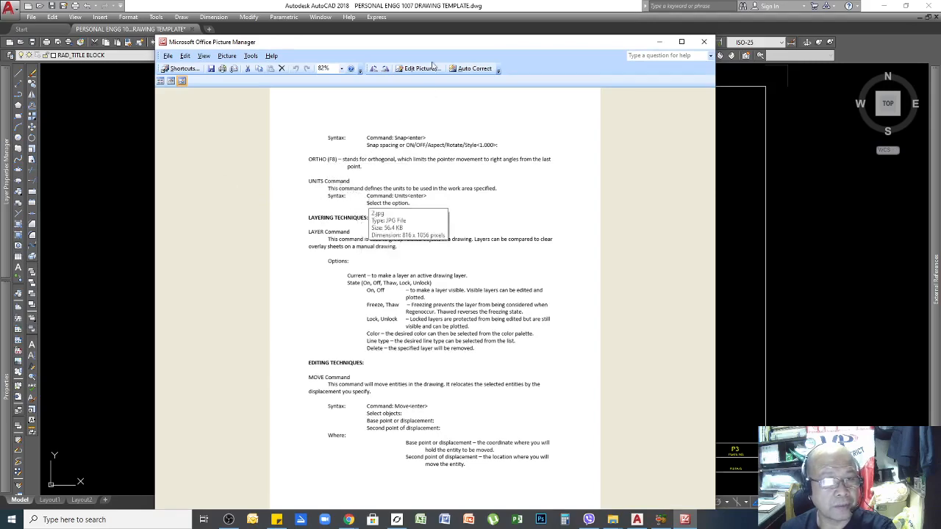
Step: Read the ORTHO, UNITS, LAYER and MOVE notes on 2.jpg in Picture Manager, and move the window off the drawing
{"action": "left_click_drag", "start_coordinate": [431, 47], "coordinate": [329, 26]}
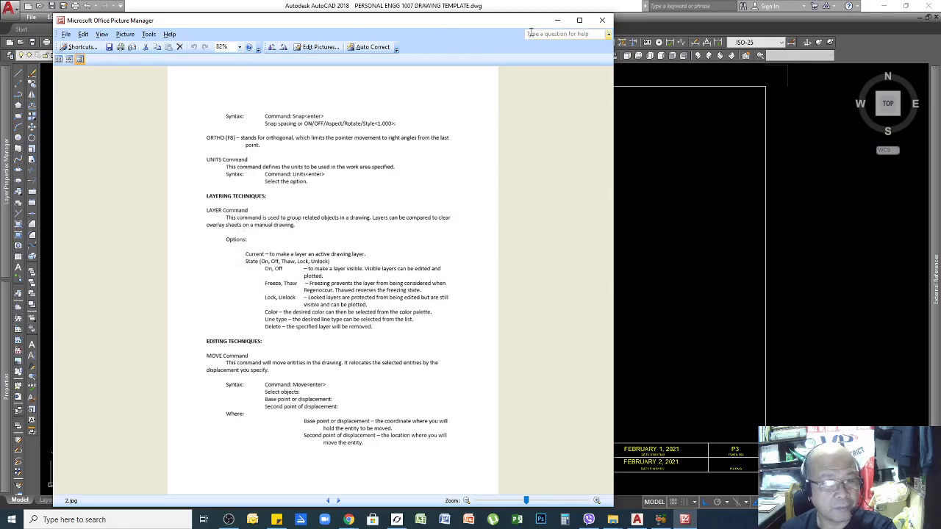
{"action": "left_click_drag", "start_coordinate": [463, 24], "coordinate": [819, 329]}
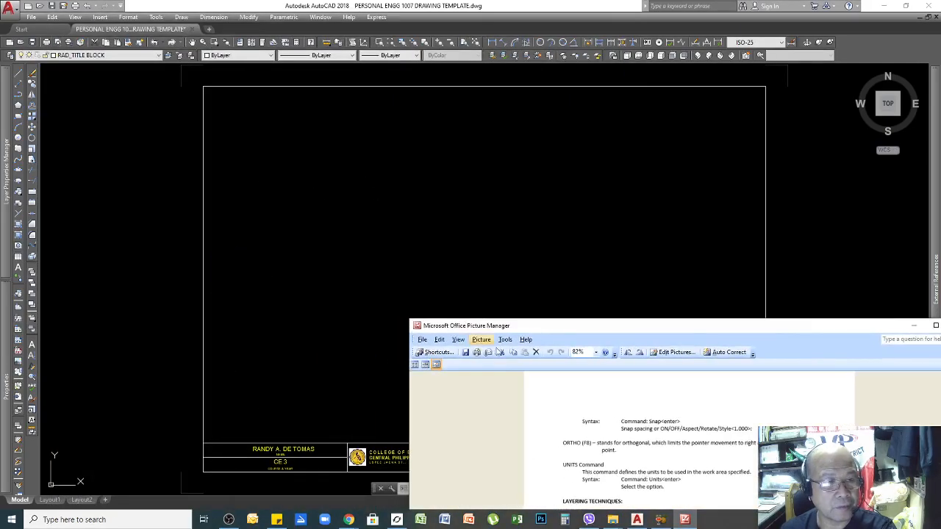
{"action": "mouse_move", "coordinate": [669, 329]}
{"action": "left_mouse_down"}
{"action": "mouse_move", "coordinate": [521, 243]}
{"action": "mouse_move", "coordinate": [435, 80]}
{"action": "mouse_move", "coordinate": [426, 34]}
{"action": "left_mouse_up"}
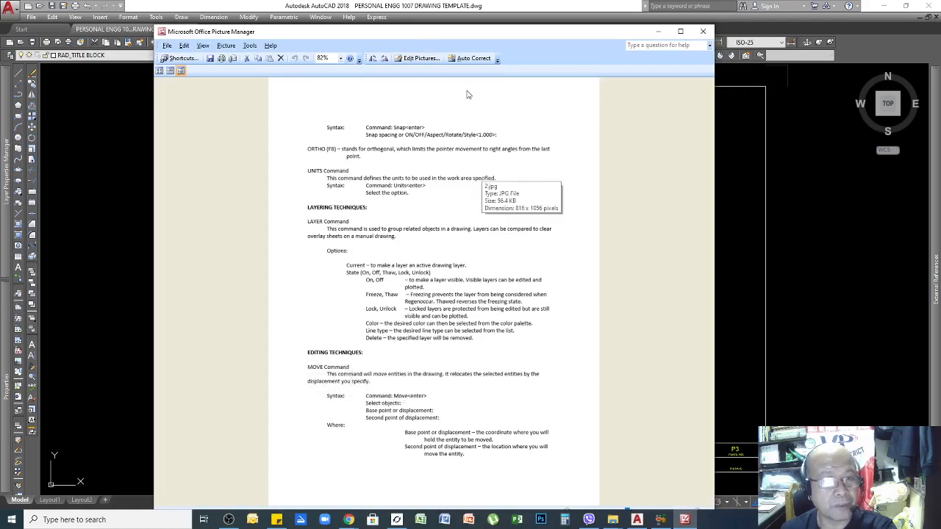
{"action": "mouse_move", "coordinate": [470, 37]}
{"action": "left_mouse_down"}
{"action": "mouse_move", "coordinate": [469, 12]}
{"action": "mouse_move", "coordinate": [492, 33]}
{"action": "mouse_move", "coordinate": [940, 168]}
{"action": "left_mouse_up"}
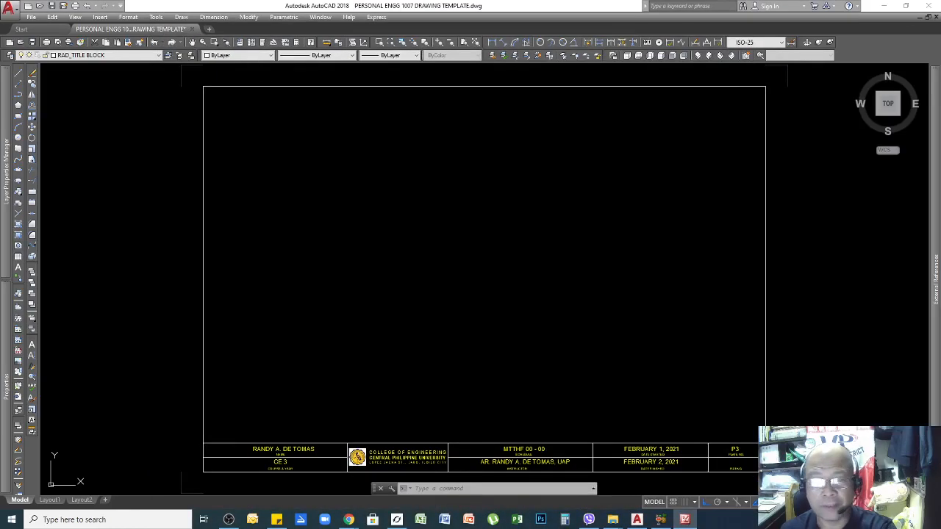
Step: Read the COPY, ARRAY and FILLET command notes on 3.jpg and reposition the Picture Manager window
{"action": "key", "text": "alt+F4"}
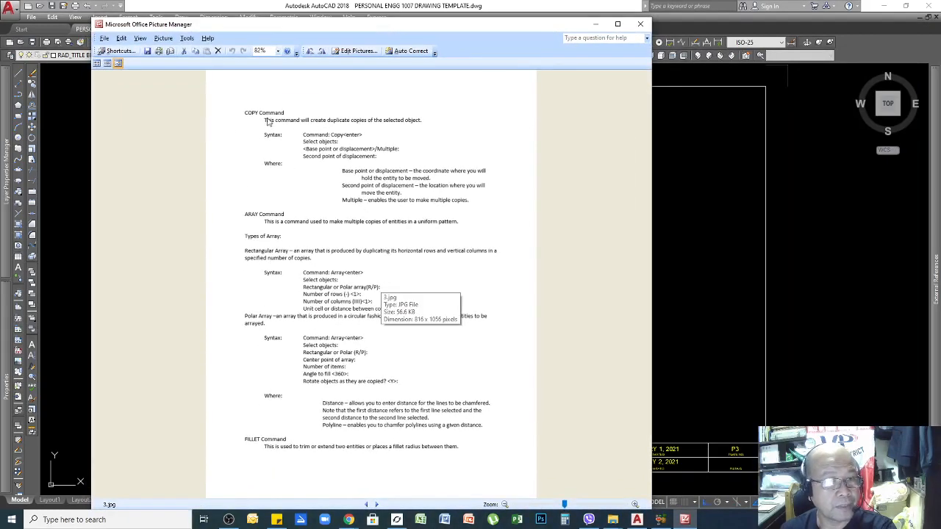
{"action": "left_click_drag", "start_coordinate": [423, 30], "coordinate": [652, 24]}
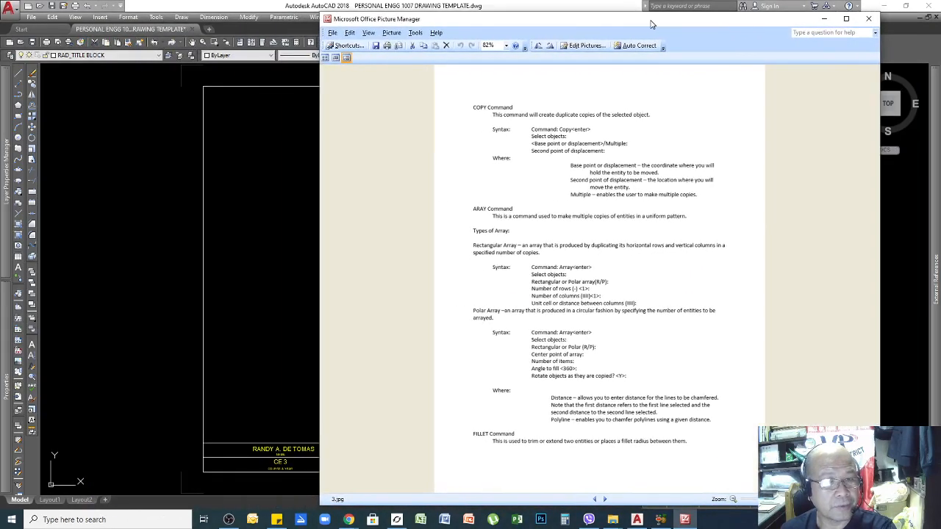
Step: Switch back to the AutoCAD drawing and draw a small circle left of centre inside the sheet border
{"action": "left_click", "coordinate": [277, 233]}
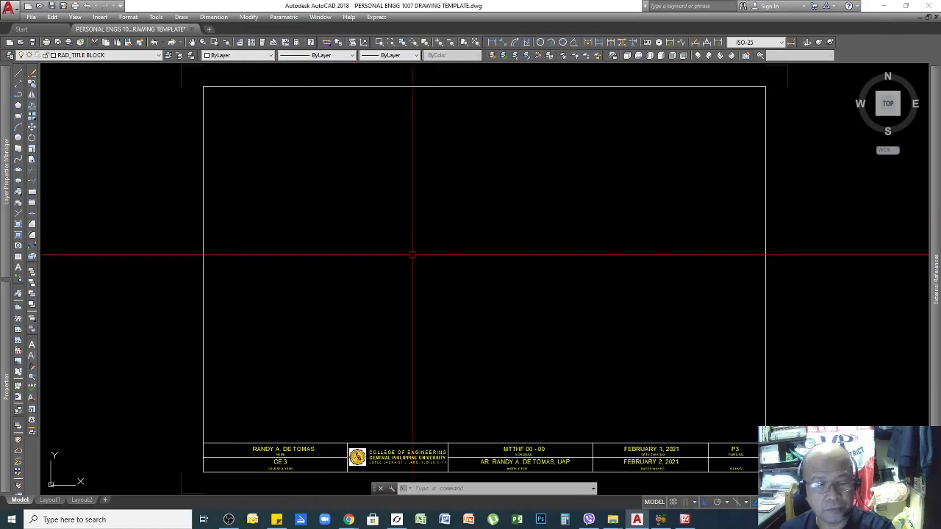
{"action": "type", "text": "c"}
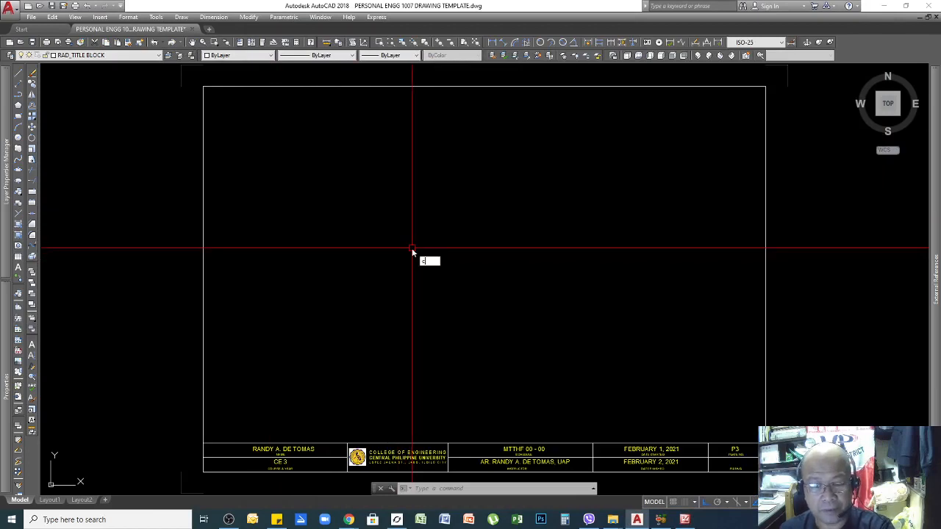
{"action": "key", "text": "Return"}
{"action": "left_click", "coordinate": [386, 223]}
{"action": "left_click", "coordinate": [401, 227]}
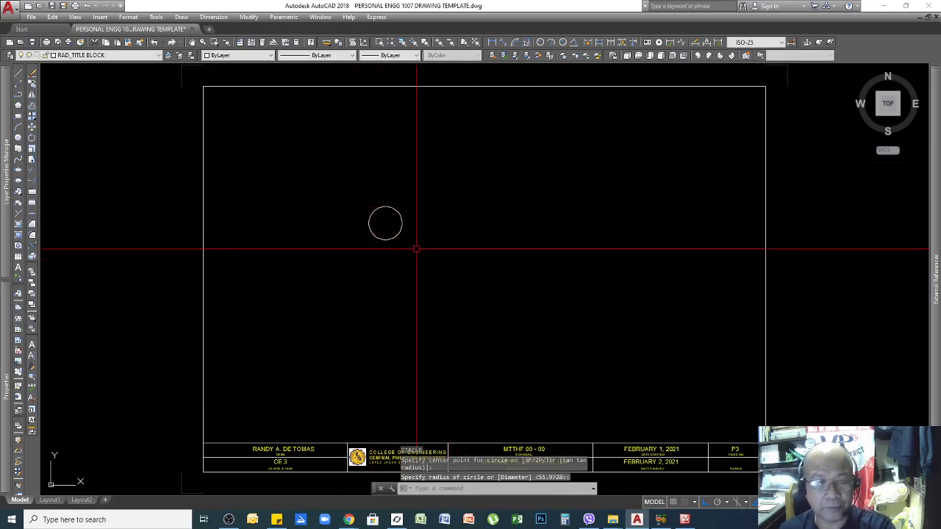
Step: Copy the circle from its centre to several places horizontally and vertically around it
{"action": "left_click", "coordinate": [420, 190]}
{"action": "left_click", "coordinate": [371, 226]}
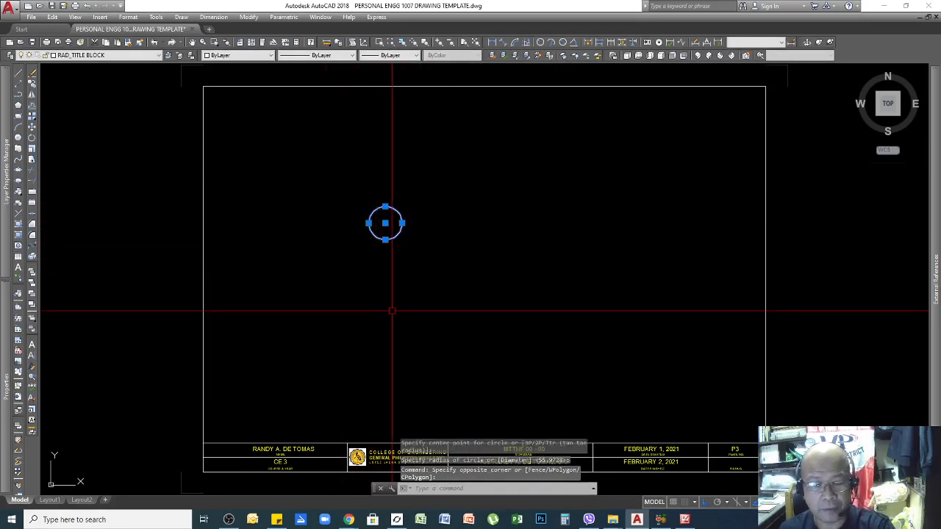
{"action": "type", "text": "co"}
{"action": "key", "text": "Return"}
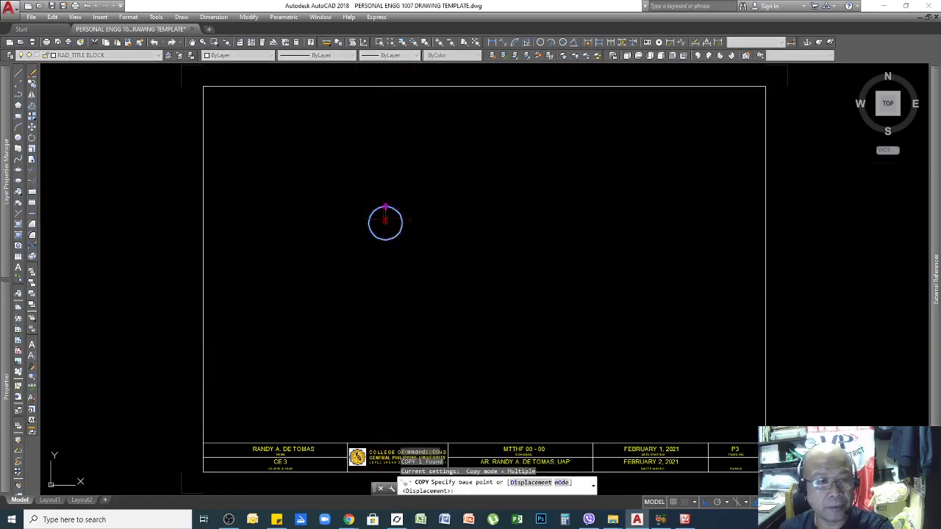
{"action": "left_click", "coordinate": [385, 223]}
{"action": "left_click", "coordinate": [549, 222]}
{"action": "left_click", "coordinate": [484, 265]}
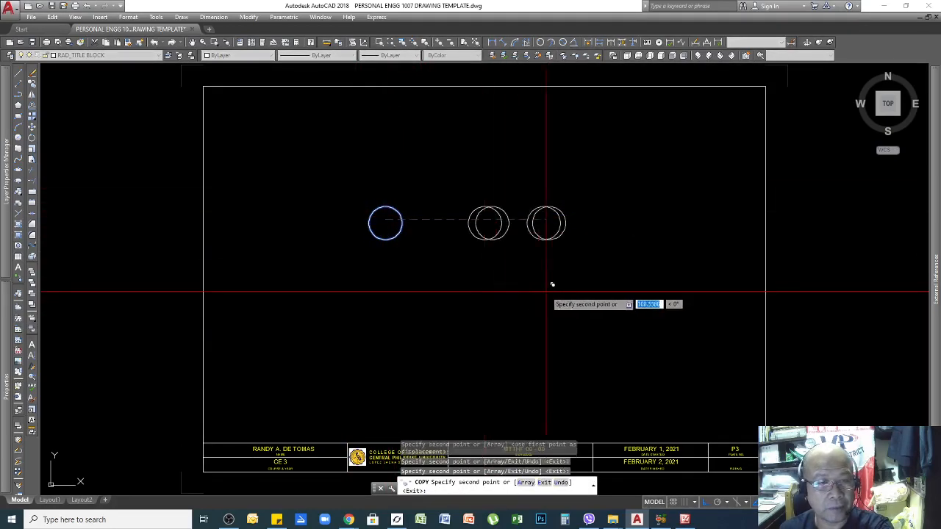
{"action": "left_click", "coordinate": [559, 292]}
{"action": "left_click", "coordinate": [434, 276]}
{"action": "left_click", "coordinate": [419, 264]}
{"action": "left_click", "coordinate": [320, 225]}
{"action": "left_click", "coordinate": [417, 171]}
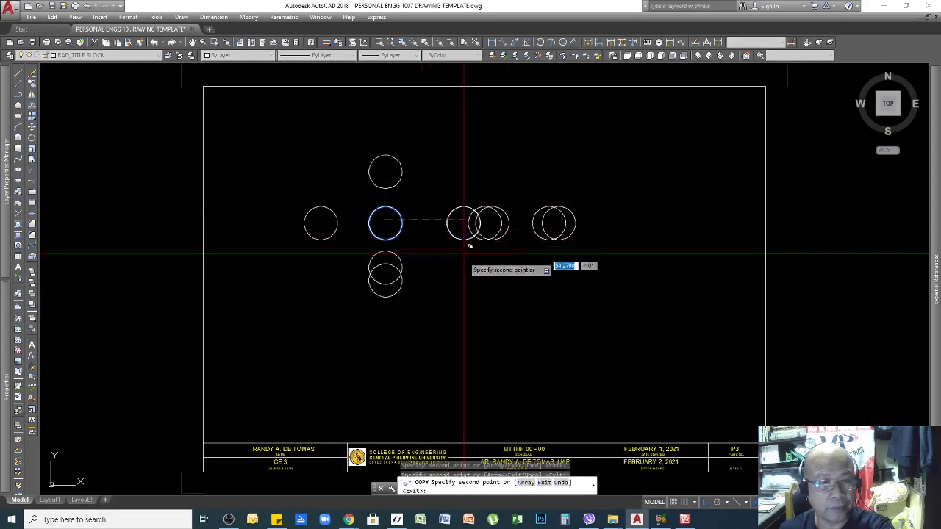
{"action": "left_click", "coordinate": [465, 252]}
{"action": "left_click", "coordinate": [385, 246]}
{"action": "left_click", "coordinate": [325, 168]}
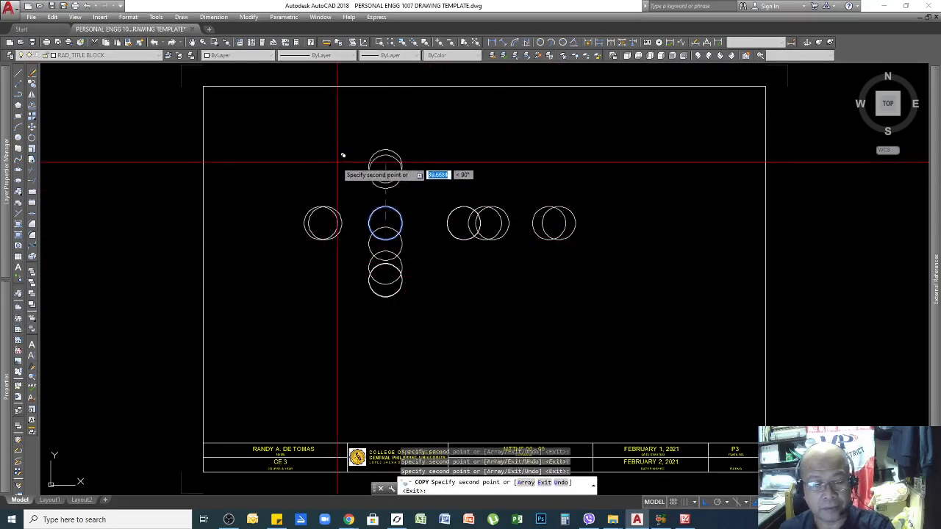
{"action": "key", "text": "Escape"}
Step: Undo the circle copies and erase the original circle
{"action": "type", "text": "u"}
{"action": "key", "text": "Return"}
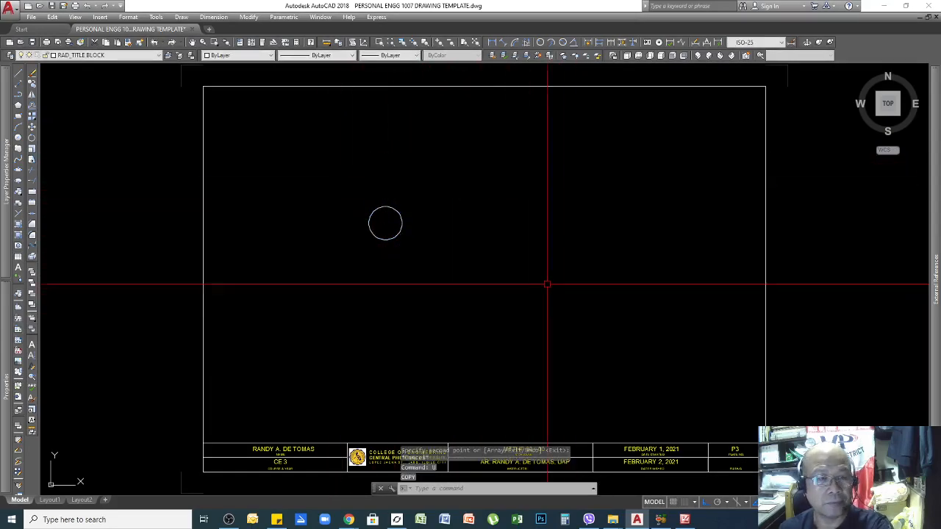
{"action": "left_click", "coordinate": [446, 219]}
{"action": "left_click", "coordinate": [385, 248]}
{"action": "key", "text": "Delete"}
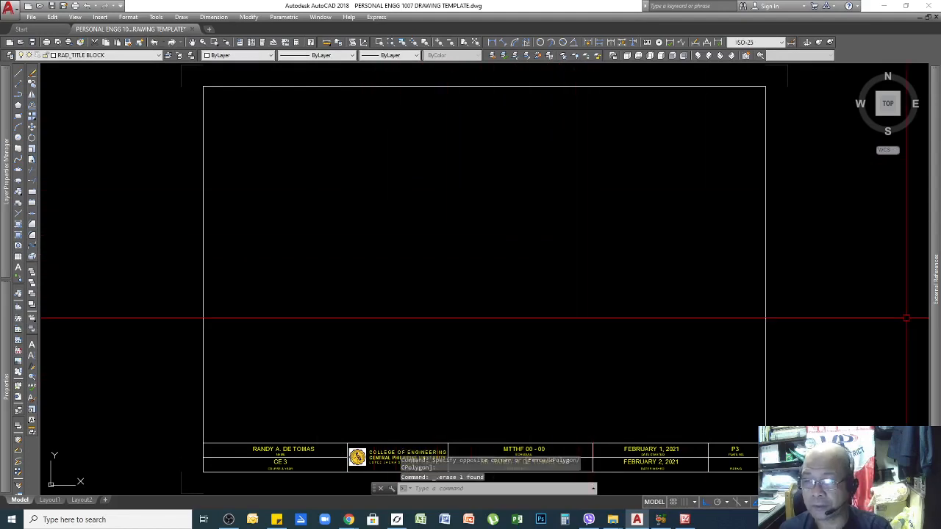
Step: Consult the notes on 3.jpg in Picture Manager, minimize it, and draw a rectangle about 84 units wide near the sheet's middle
{"action": "key", "text": "alt+Tab"}
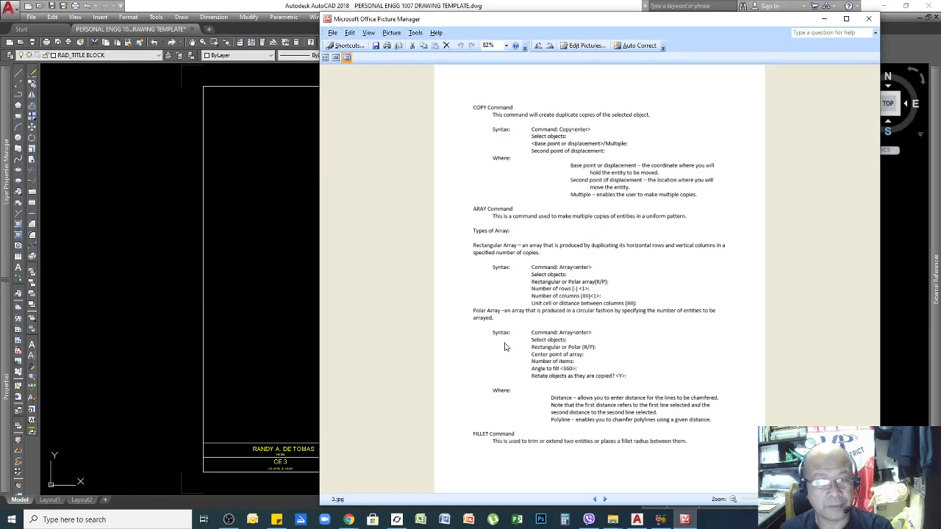
{"action": "left_click", "coordinate": [824, 18]}
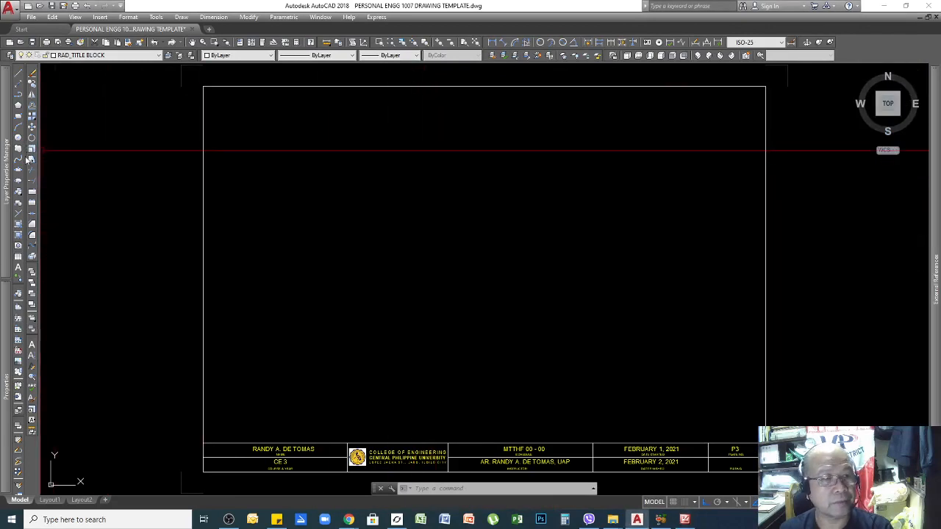
{"action": "left_click", "coordinate": [19, 116]}
{"action": "left_click", "coordinate": [397, 242]}
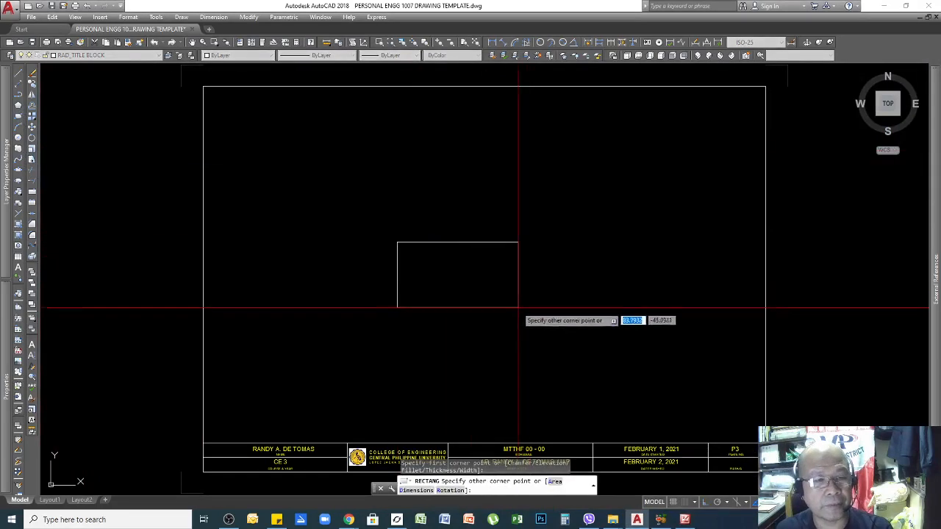
{"action": "left_click", "coordinate": [519, 308]}
Step: Fillet the rectangle's upper-left corner with a radius of 2
{"action": "scroll", "coordinate": [430, 255], "scroll_direction": "up", "scroll_amount": 4}
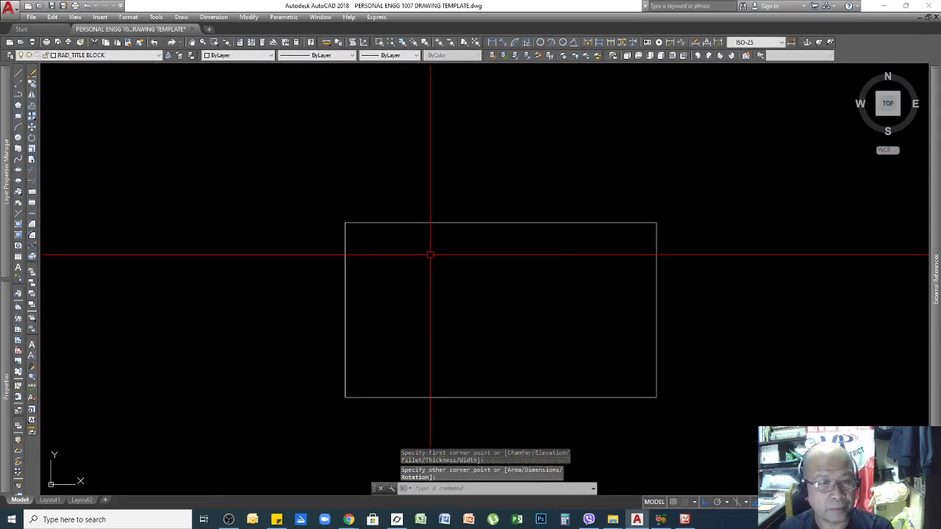
{"action": "scroll", "coordinate": [351, 250], "scroll_direction": "up", "scroll_amount": 5}
{"action": "scroll", "coordinate": [416, 159], "scroll_direction": "down", "scroll_amount": 5}
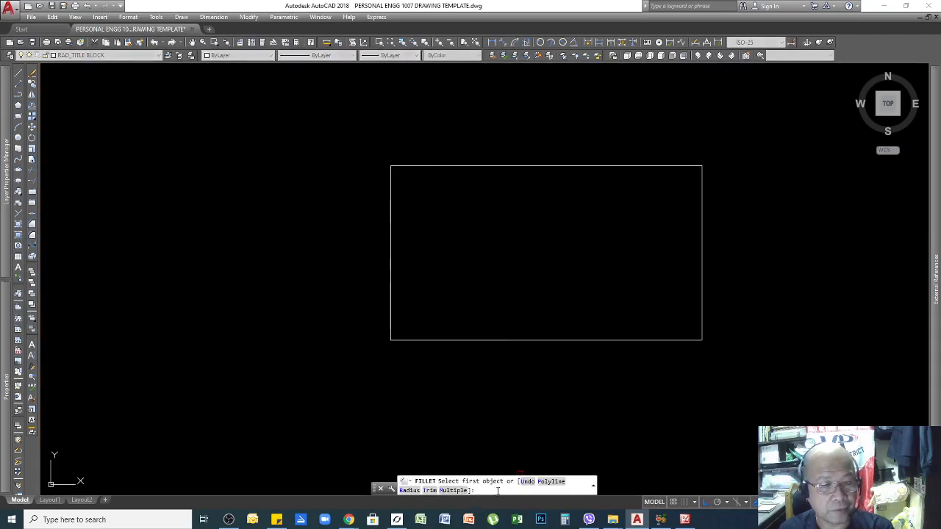
{"action": "key", "text": "Return"}
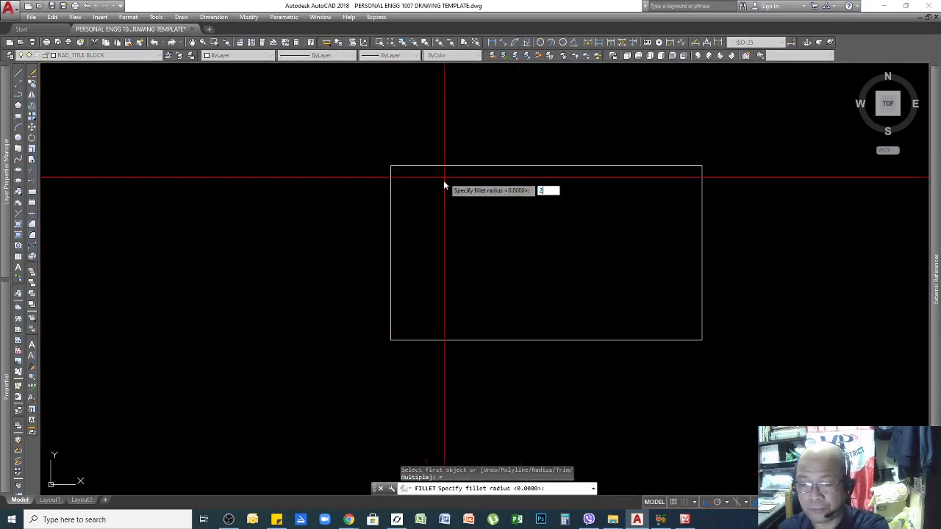
{"action": "type", "text": "2"}
{"action": "key", "text": "Return"}
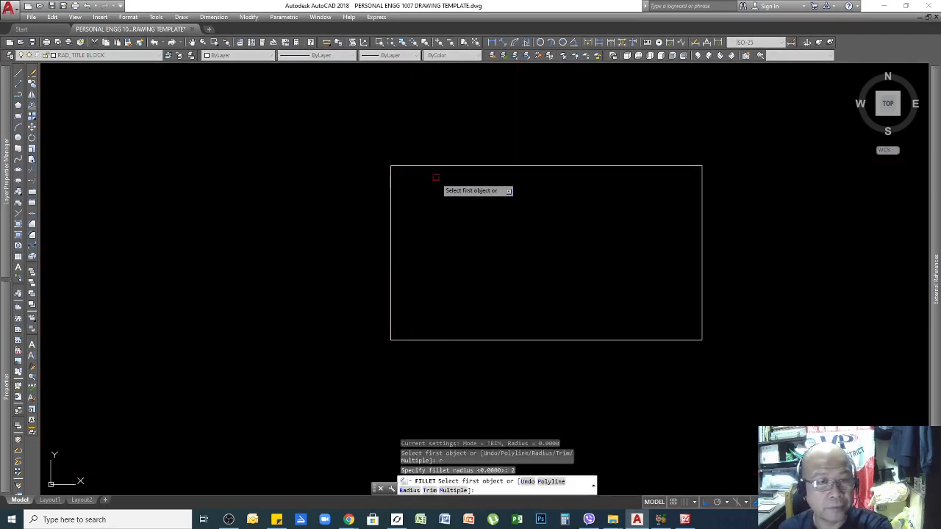
{"action": "left_click", "coordinate": [416, 165]}
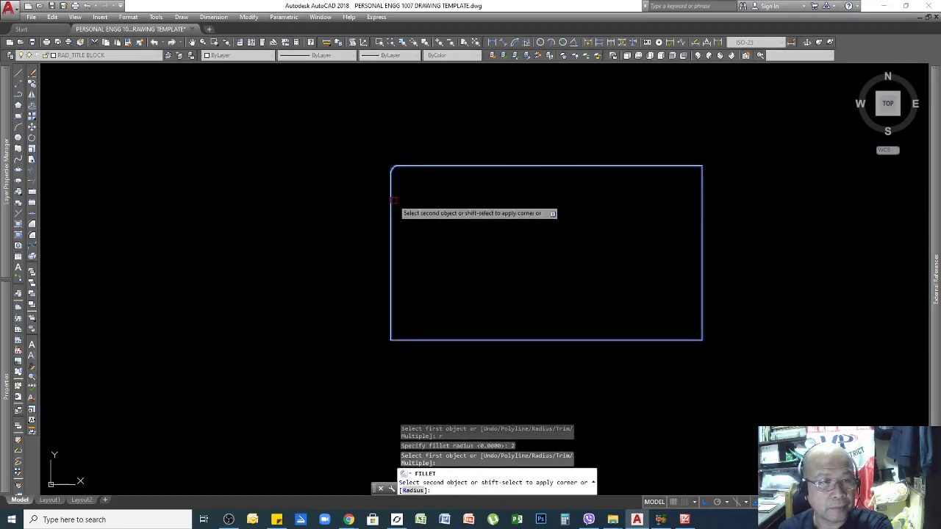
{"action": "left_click", "coordinate": [393, 193]}
{"action": "scroll", "coordinate": [390, 166], "scroll_direction": "up", "scroll_amount": 5}
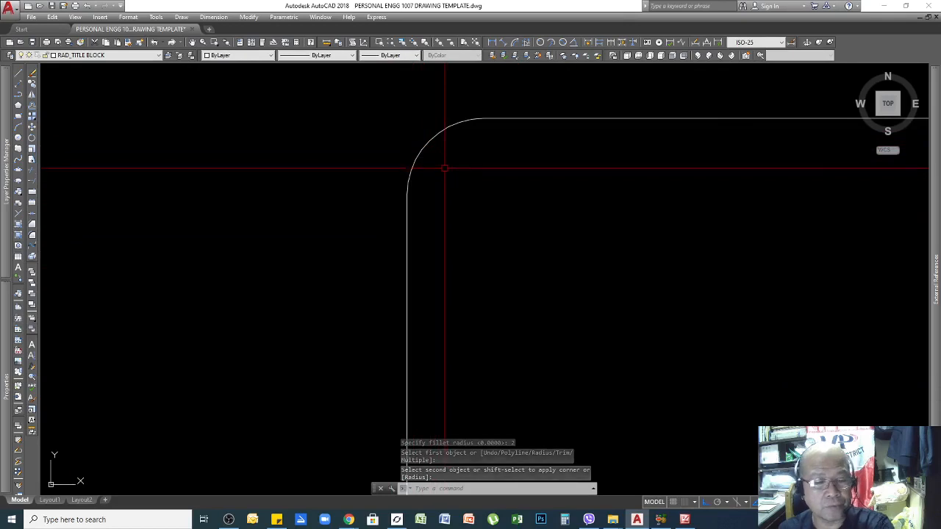
{"action": "key", "text": "Escape"}
Step: Erase the filleted rectangle and undo that deletion
{"action": "scroll", "coordinate": [505, 189], "scroll_direction": "down", "scroll_amount": 6}
{"action": "left_click", "coordinate": [540, 170]}
{"action": "left_click", "coordinate": [485, 218]}
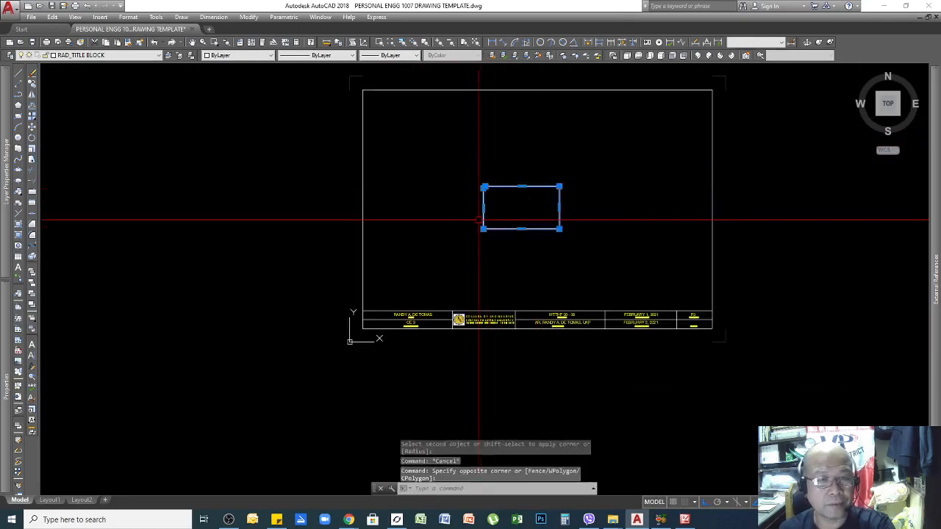
{"action": "key", "text": "Delete"}
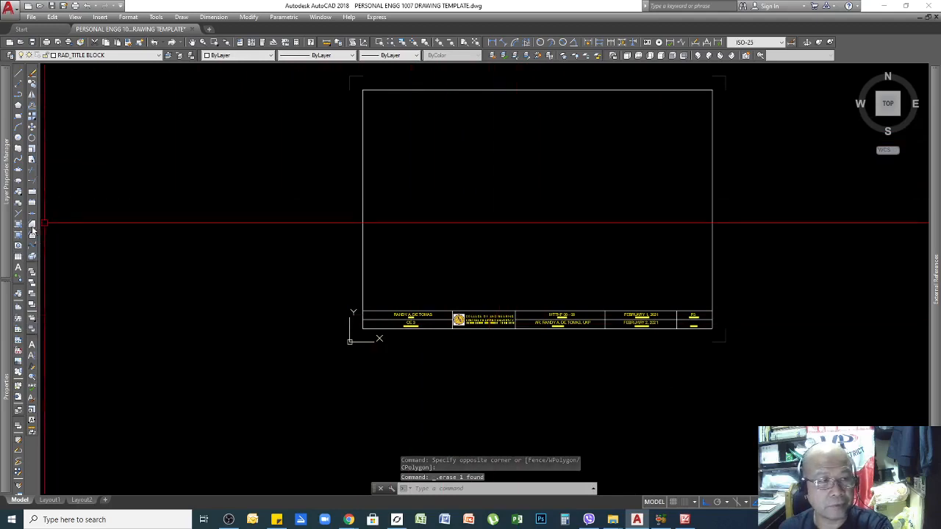
{"action": "left_click", "coordinate": [154, 43]}
Step: Chamfer the rectangle's upper-right corner with distances of 5 on the upper edge and 10 on the vertical edge
{"action": "scroll", "coordinate": [513, 193], "scroll_direction": "up", "scroll_amount": 5}
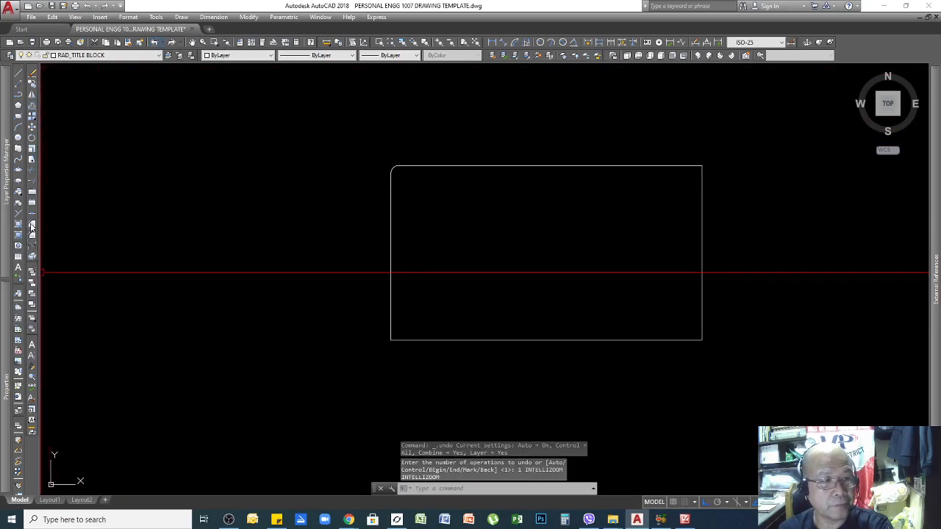
{"action": "left_click", "coordinate": [32, 225]}
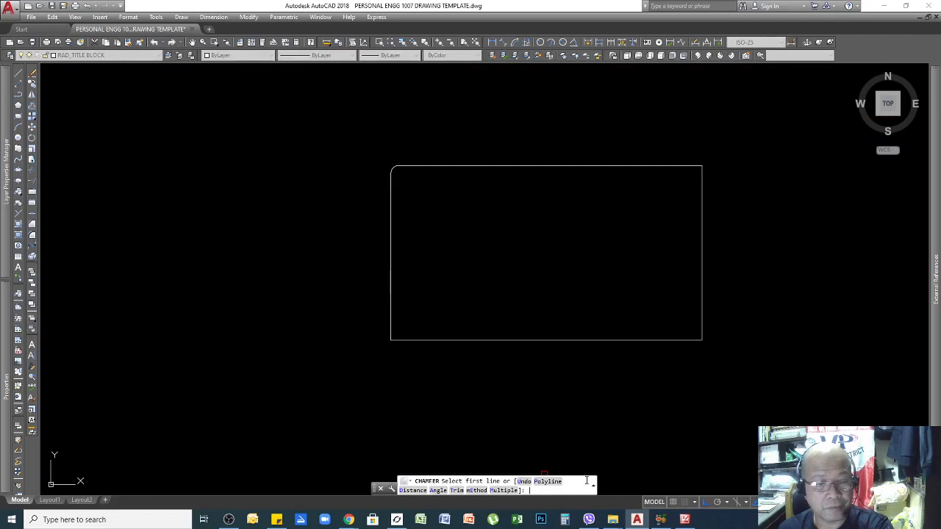
{"action": "key", "text": "Return"}
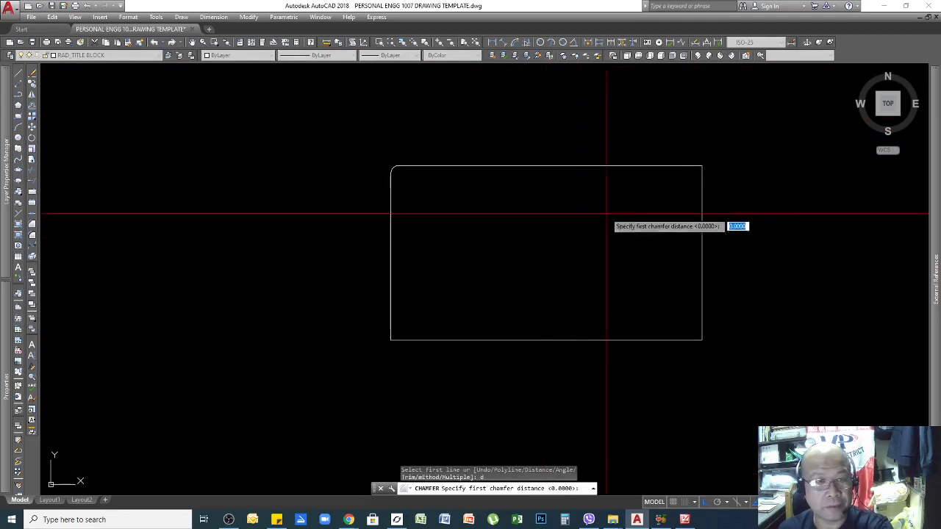
{"action": "scroll", "coordinate": [702, 166], "scroll_direction": "up", "scroll_amount": 4}
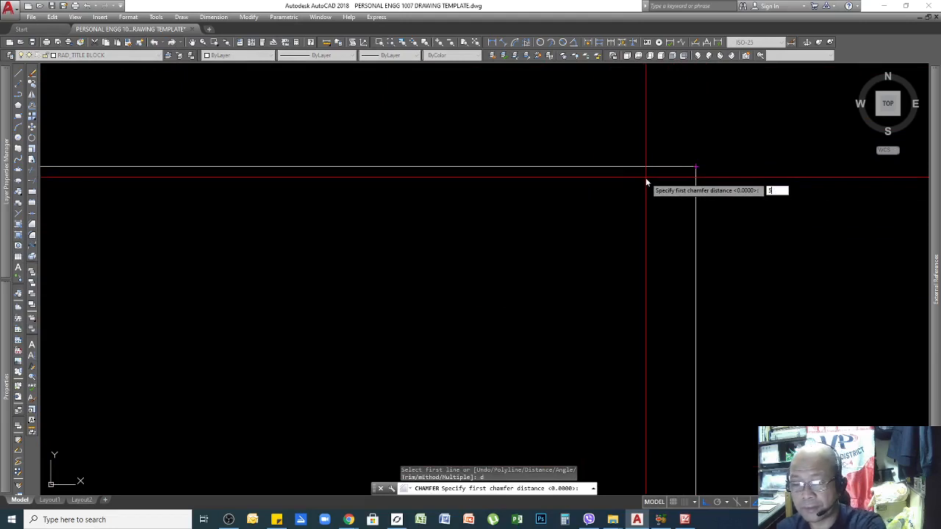
{"action": "key", "text": "Return"}
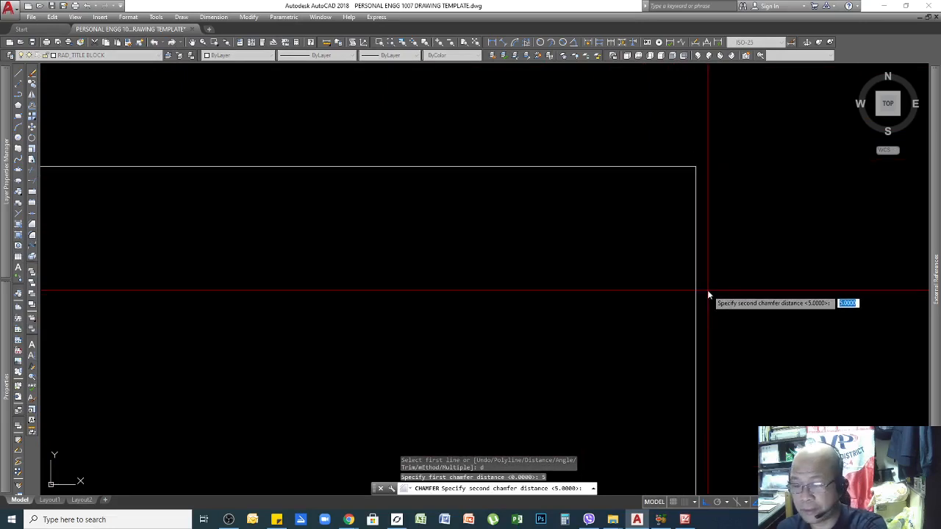
{"action": "type", "text": "10"}
{"action": "key", "text": "Return"}
{"action": "left_click", "coordinate": [636, 167]}
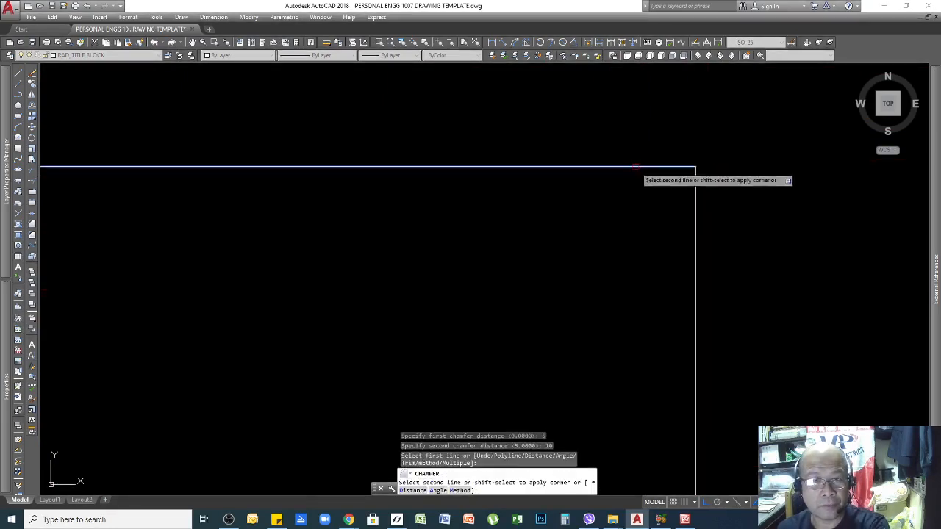
{"action": "left_click", "coordinate": [696, 252]}
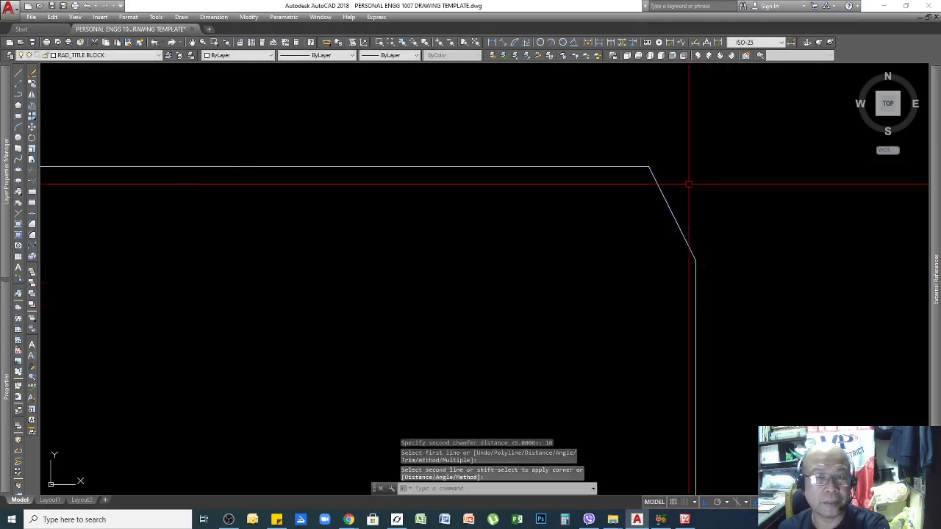
Step: Undo the chamfer on the rectangle's upper-right corner
{"action": "scroll", "coordinate": [689, 185], "scroll_direction": "down", "scroll_amount": 1}
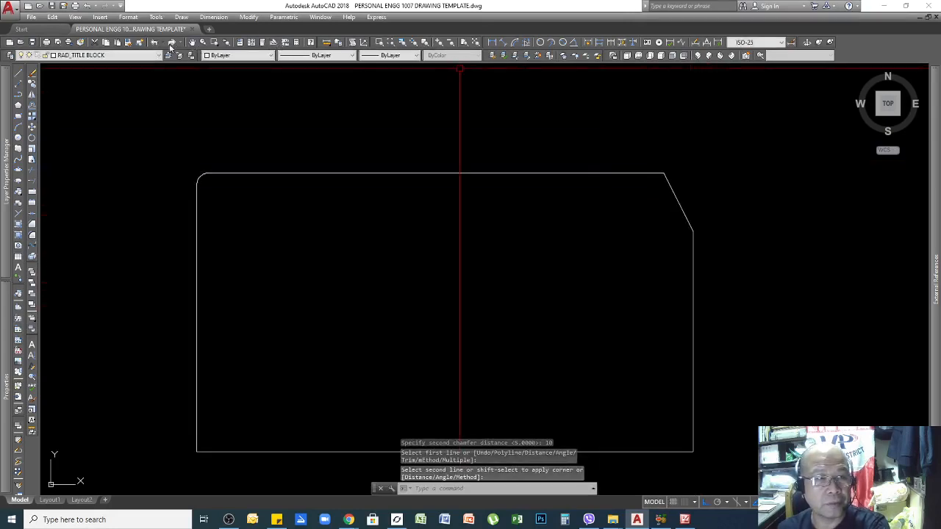
{"action": "type", "text": "u"}
{"action": "key", "text": "Return"}
{"action": "key", "text": "Return"}
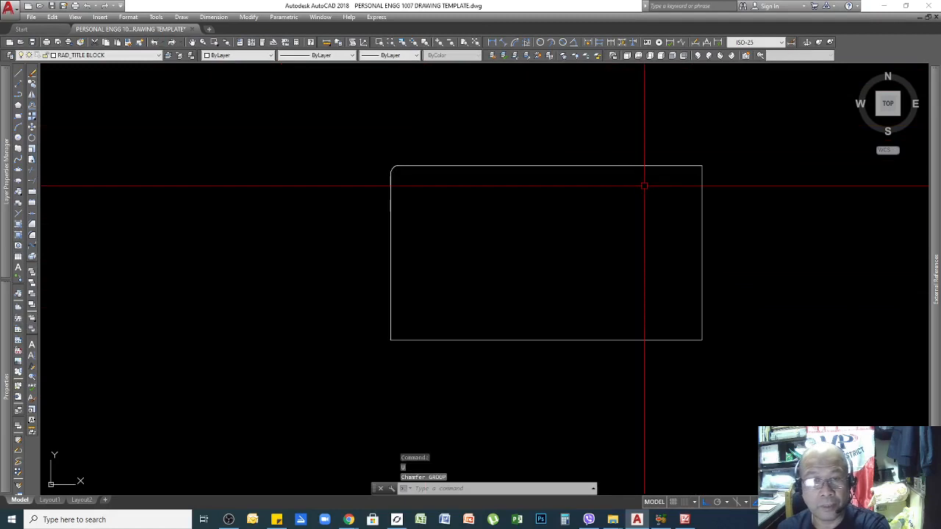
{"action": "scroll", "coordinate": [691, 176], "scroll_direction": "up", "scroll_amount": 2}
{"action": "key", "text": "ctrl+1"}
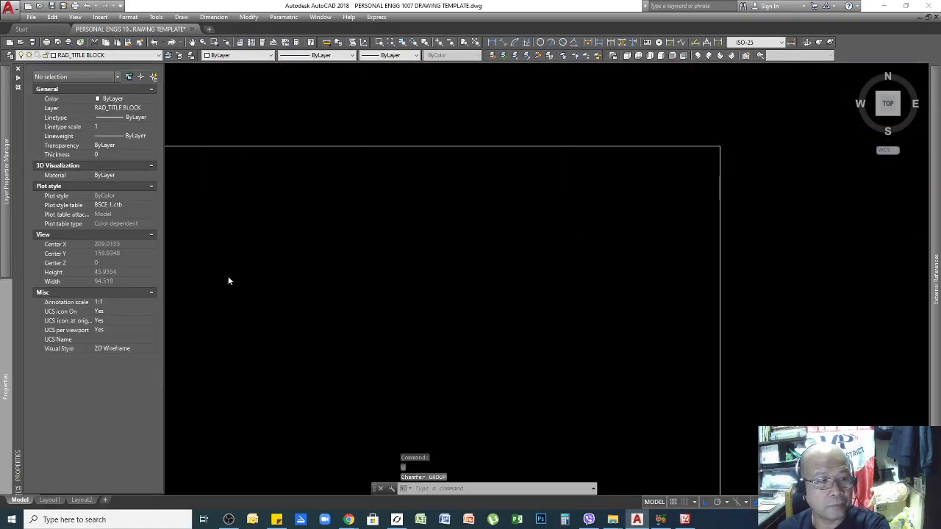
{"action": "left_click", "coordinate": [319, 285]}
{"action": "left_click", "coordinate": [258, 254]}
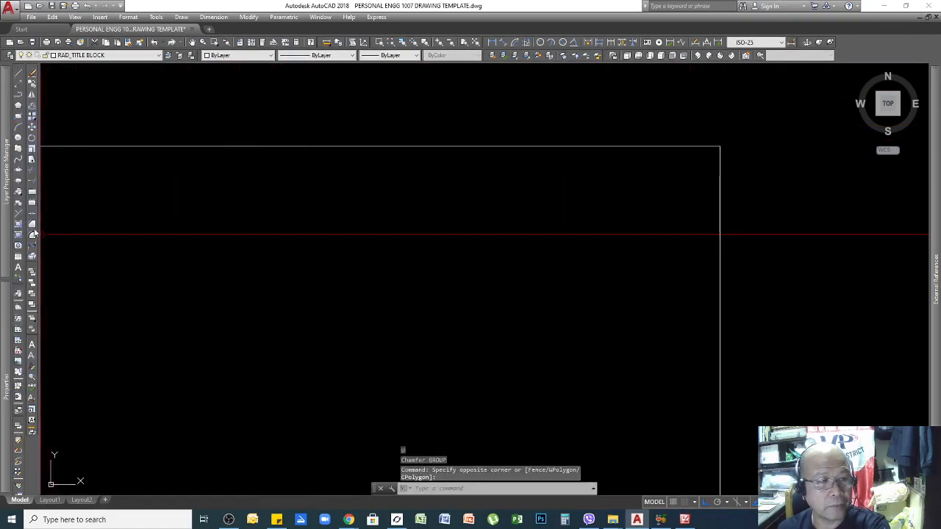
Step: Chamfer the rectangle's upper-right corner with both distances set to 10
{"action": "left_click", "coordinate": [32, 227]}
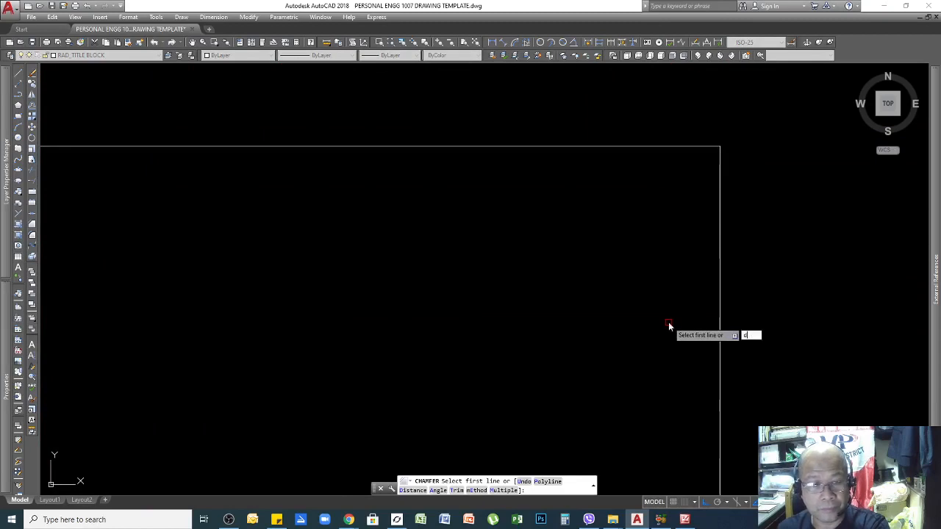
{"action": "type", "text": "d"}
{"action": "key", "text": "Return"}
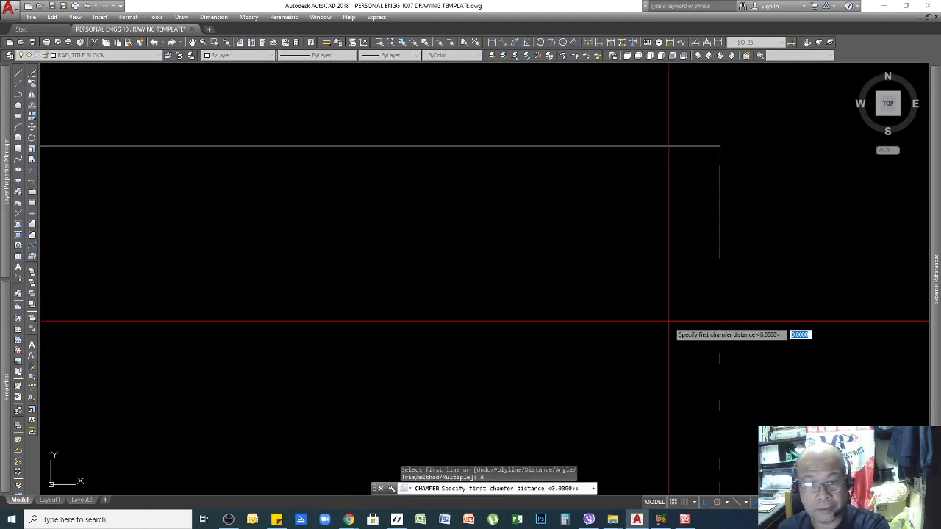
{"action": "type", "text": "1"}
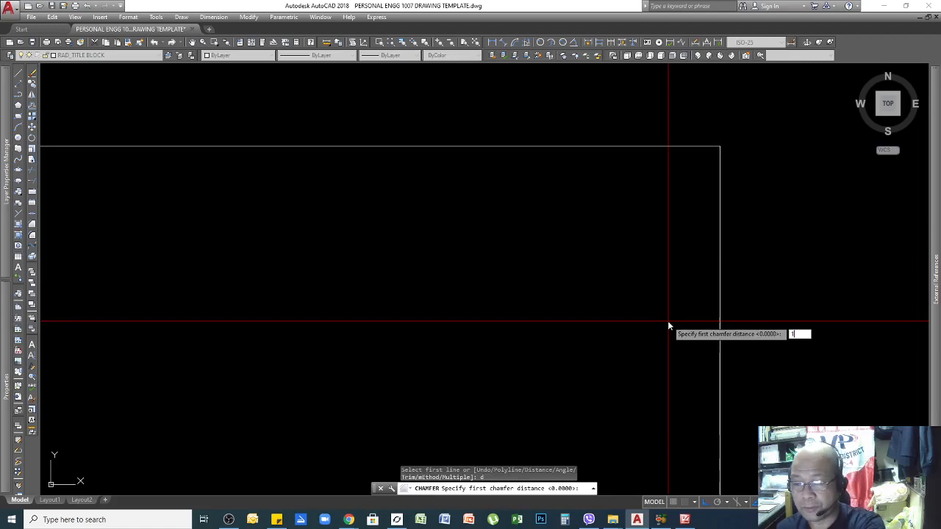
{"action": "type", "text": "0"}
{"action": "key", "text": "Return"}
{"action": "key", "text": "Return"}
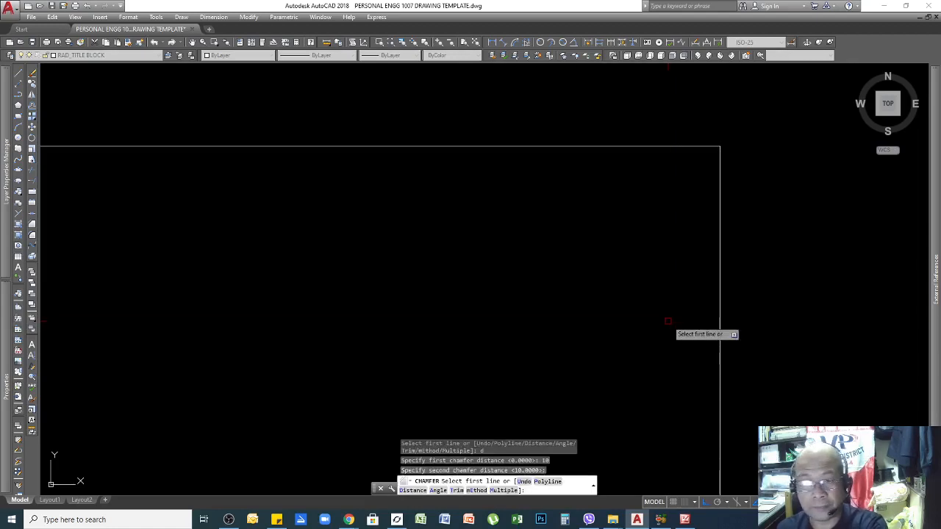
{"action": "left_click", "coordinate": [671, 147]}
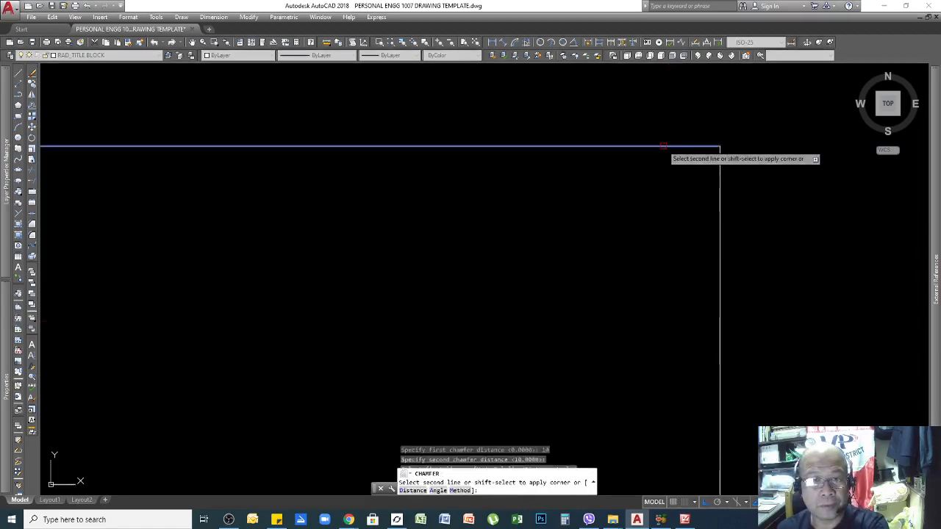
{"action": "left_click", "coordinate": [717, 229]}
{"action": "key", "text": "Return"}
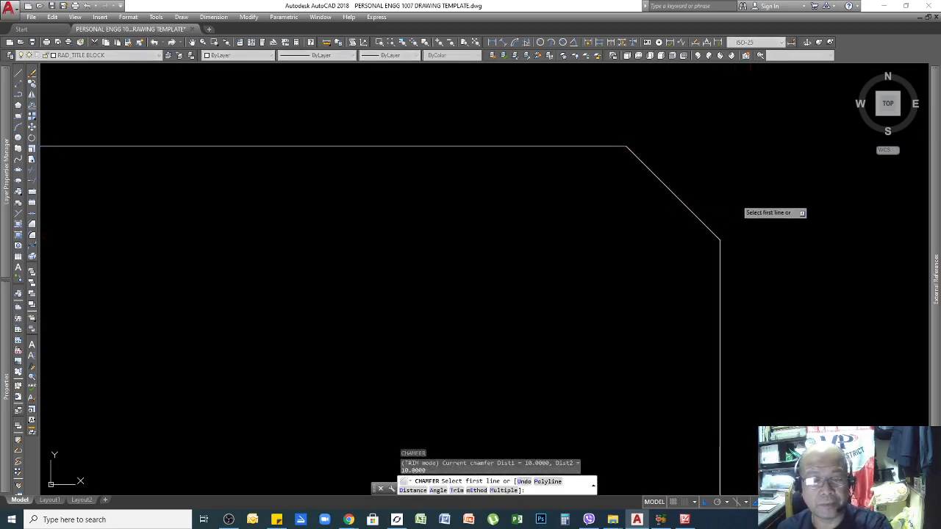
{"action": "key", "text": "Escape"}
Step: Erase the rectangle with the filleted and chamfered corners from the template
{"action": "scroll", "coordinate": [735, 193], "scroll_direction": "down", "scroll_amount": 3}
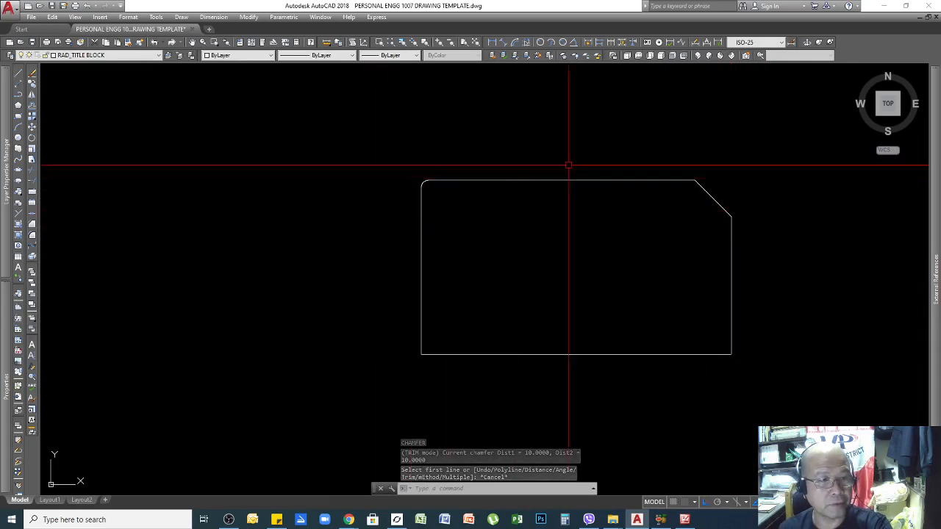
{"action": "scroll", "coordinate": [544, 225], "scroll_direction": "down", "scroll_amount": 5}
{"action": "left_click", "coordinate": [601, 196]}
{"action": "left_click", "coordinate": [508, 264]}
{"action": "key", "text": "Delete"}
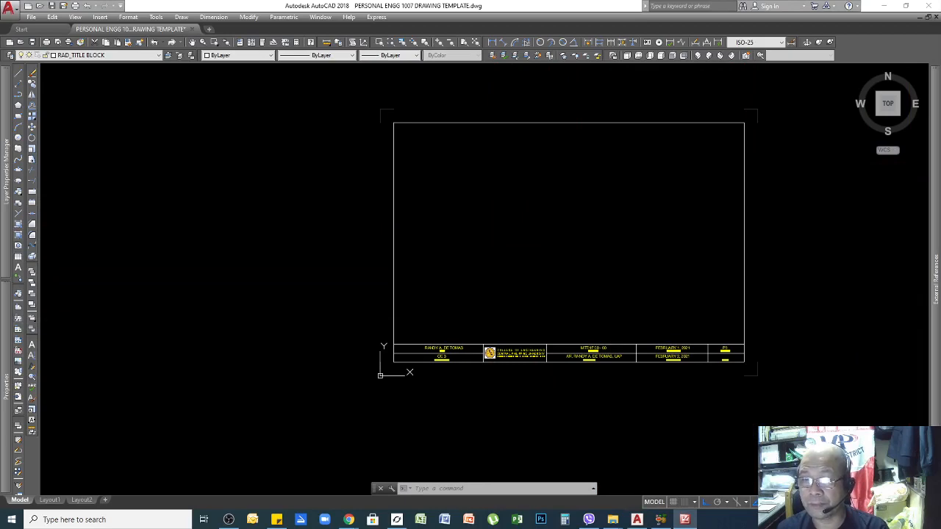
Step: Consult the notes on the TRIM, ROTATE and MIRROR commands in the picture viewer and return to the drawing
{"action": "left_click_drag", "start_coordinate": [940, 15], "coordinate": [377, 38]}
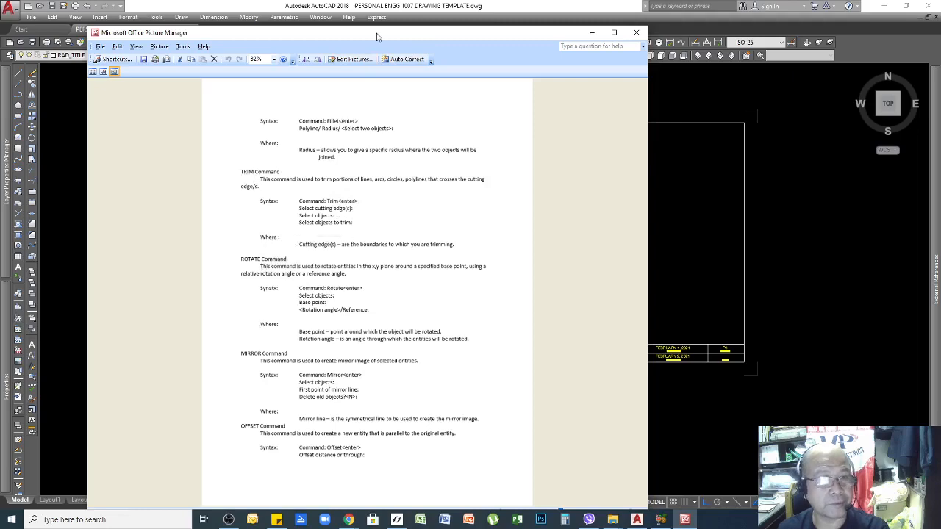
{"action": "left_click_drag", "start_coordinate": [377, 37], "coordinate": [940, 33]}
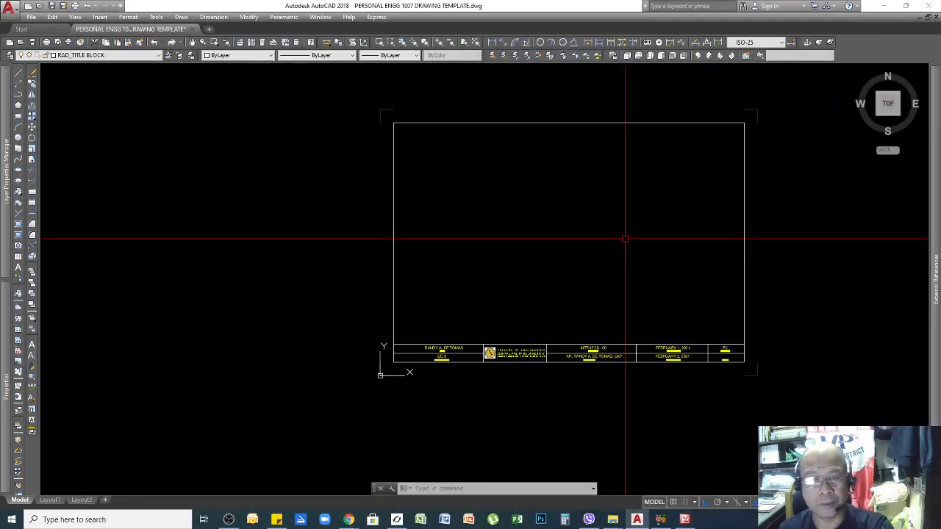
Step: Draw two separate horizontal lines inside the title block frame, one above the other, with the lower one longer
{"action": "scroll", "coordinate": [631, 206], "scroll_direction": "up", "scroll_amount": 3}
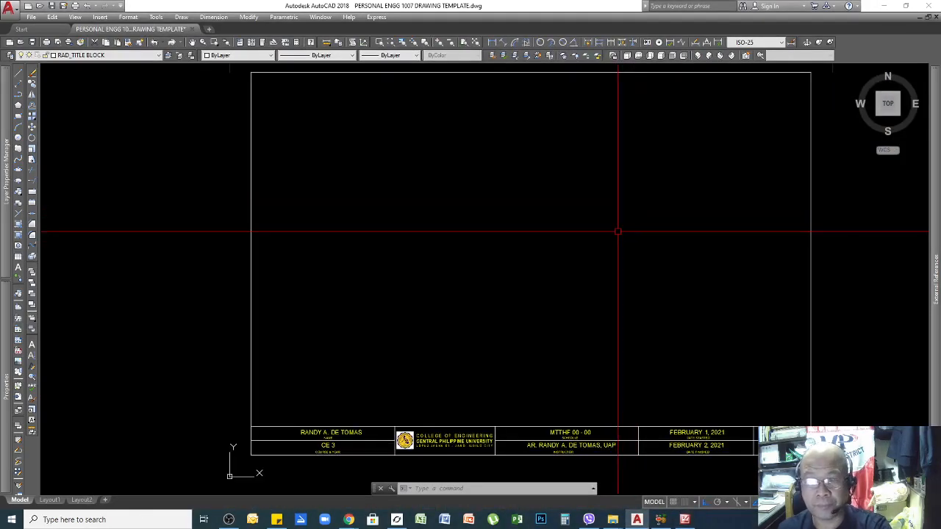
{"action": "key", "text": "Return"}
{"action": "left_click", "coordinate": [448, 181]}
{"action": "left_click", "coordinate": [593, 181]}
{"action": "key", "text": "Return"}
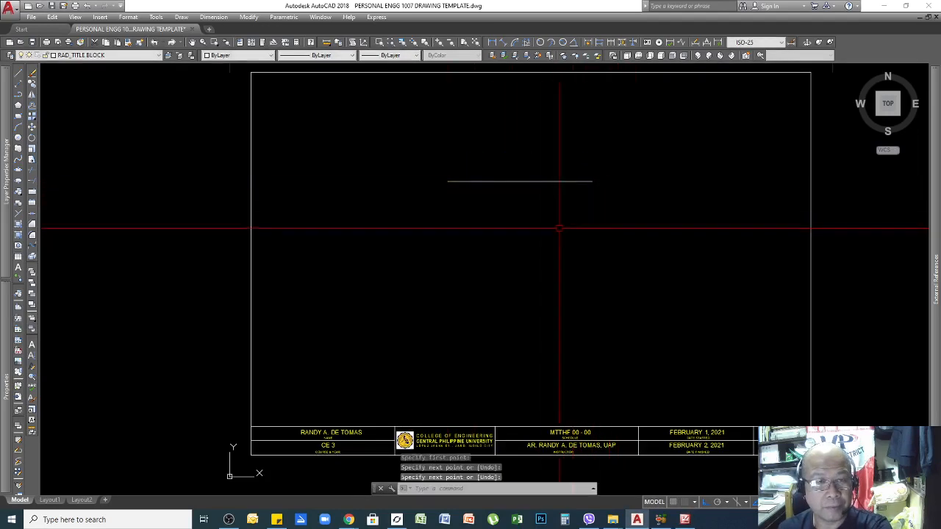
{"action": "key", "text": "Return"}
{"action": "left_click", "coordinate": [431, 233]}
{"action": "left_click", "coordinate": [647, 233]}
{"action": "key", "text": "Return"}
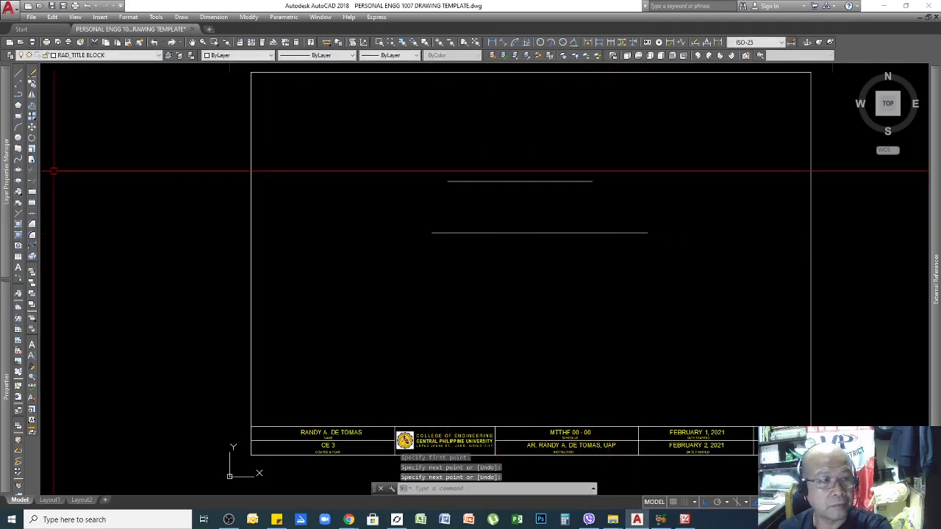
Step: Draw a tall rectangle that crosses both horizontal lines
{"action": "mouse_move", "coordinate": [11, 114]}
{"action": "left_click", "coordinate": [399, 115]}
{"action": "left_click", "coordinate": [393, 136]}
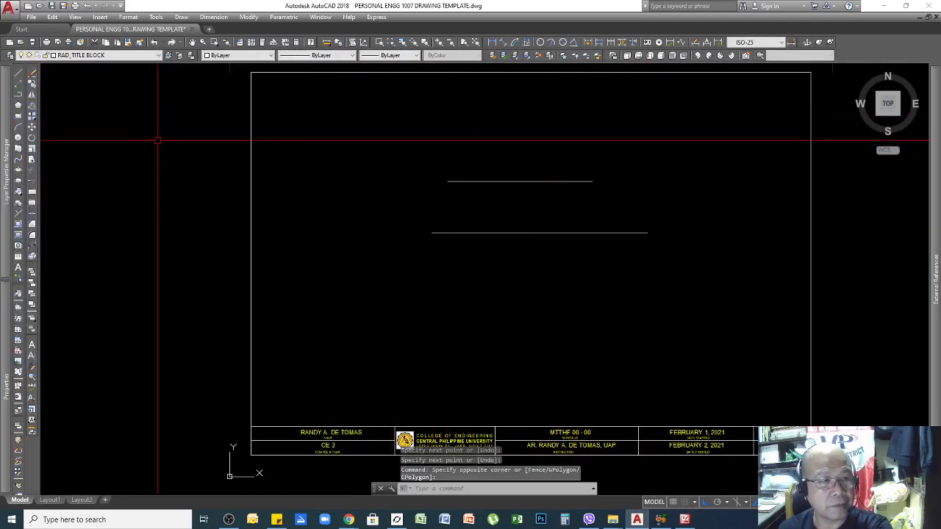
{"action": "left_click", "coordinate": [18, 116]}
{"action": "left_click", "coordinate": [488, 147]}
{"action": "left_click", "coordinate": [577, 307]}
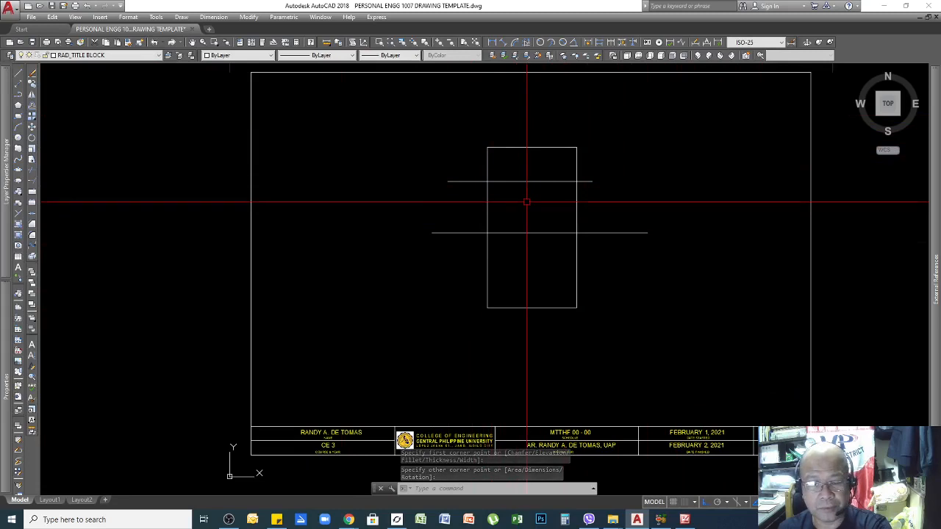
{"action": "left_click", "coordinate": [473, 155]}
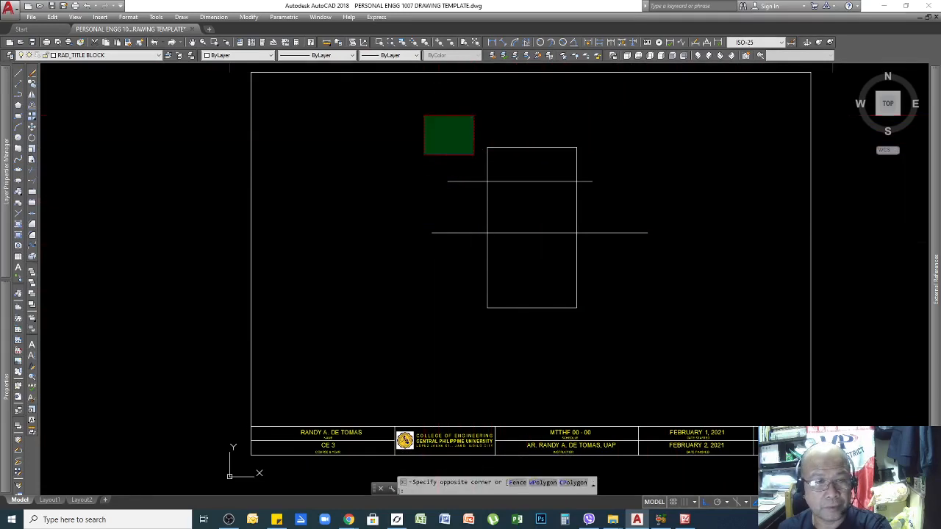
{"action": "left_click", "coordinate": [424, 116]}
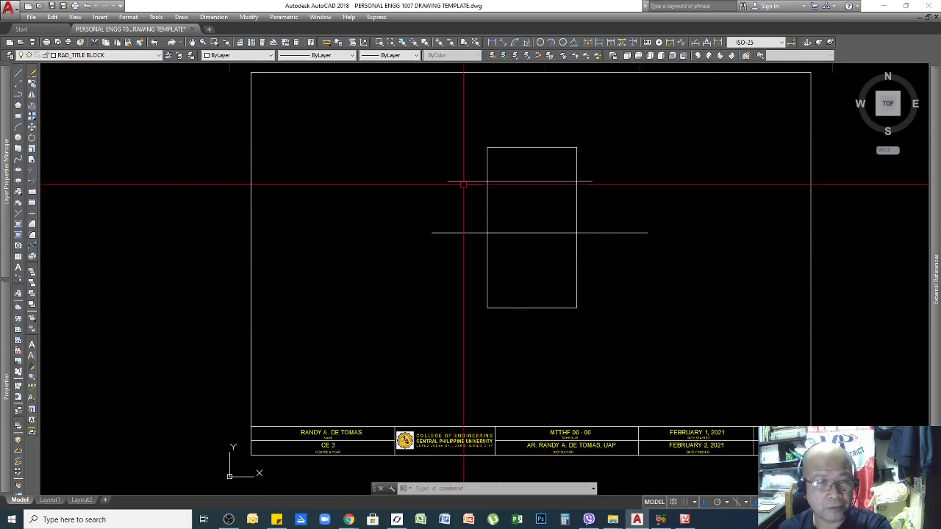
Step: Trim the rectangle's two vertical edges between the horizontal lines, using both lines as cutting edges
{"action": "type", "text": "TR"}
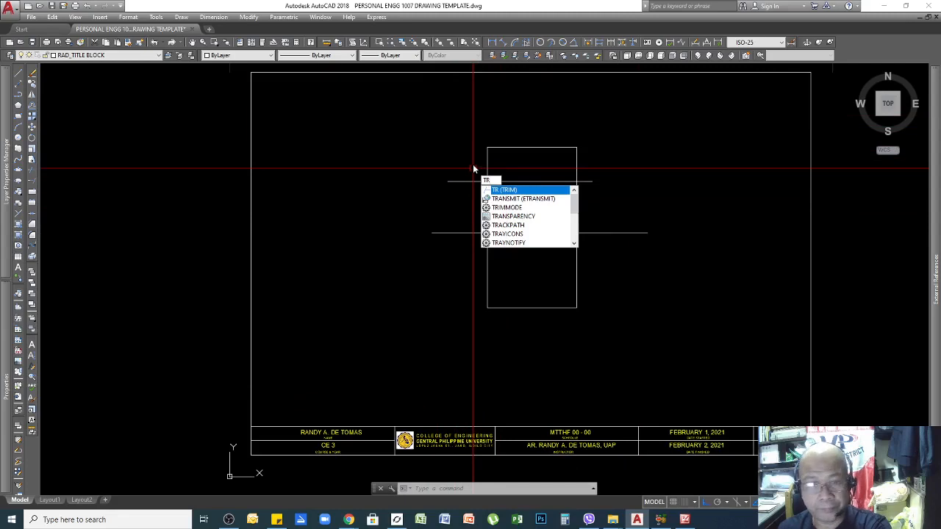
{"action": "key", "text": "Return"}
{"action": "left_click", "coordinate": [473, 180]}
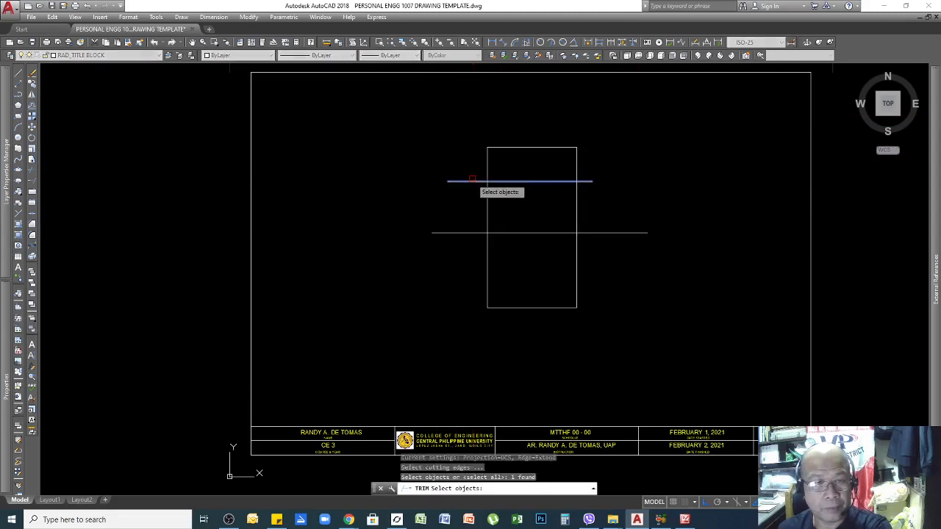
{"action": "key", "text": "Return"}
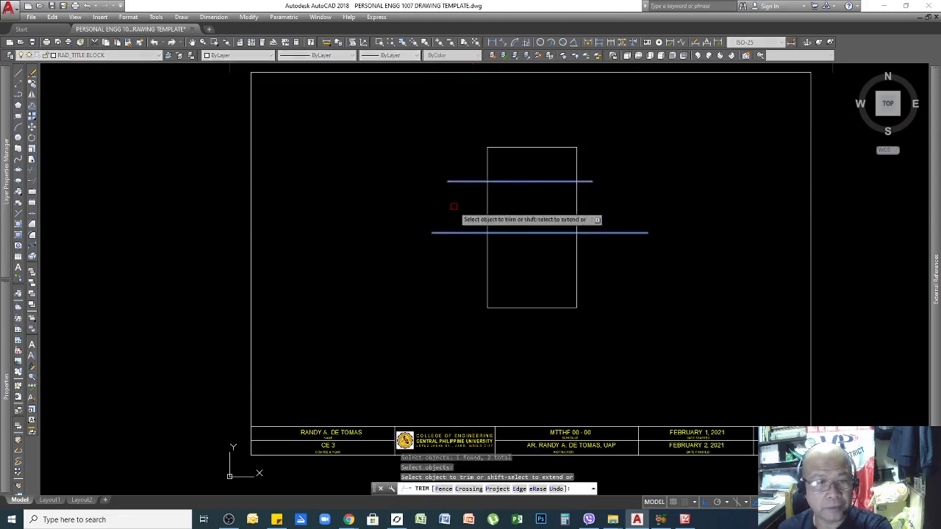
{"action": "left_click", "coordinate": [487, 206]}
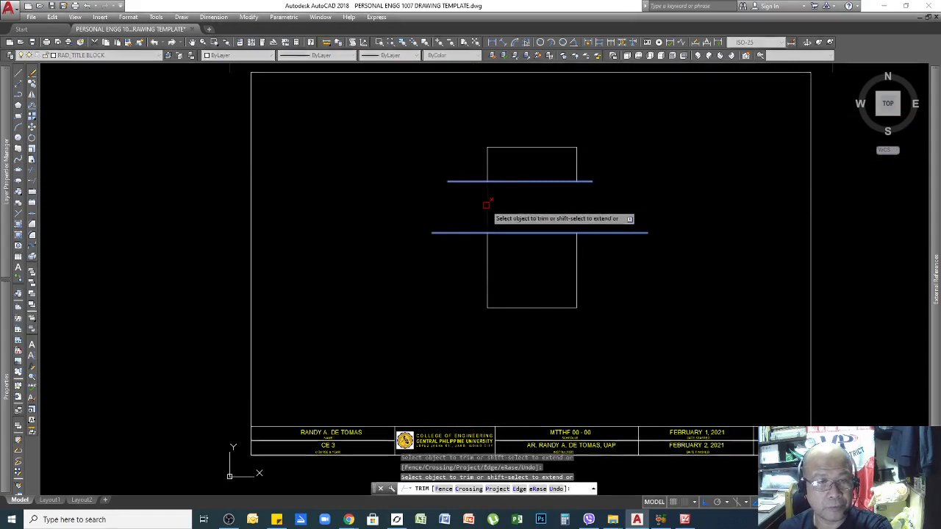
{"action": "left_click", "coordinate": [576, 208]}
{"action": "key", "text": "Return"}
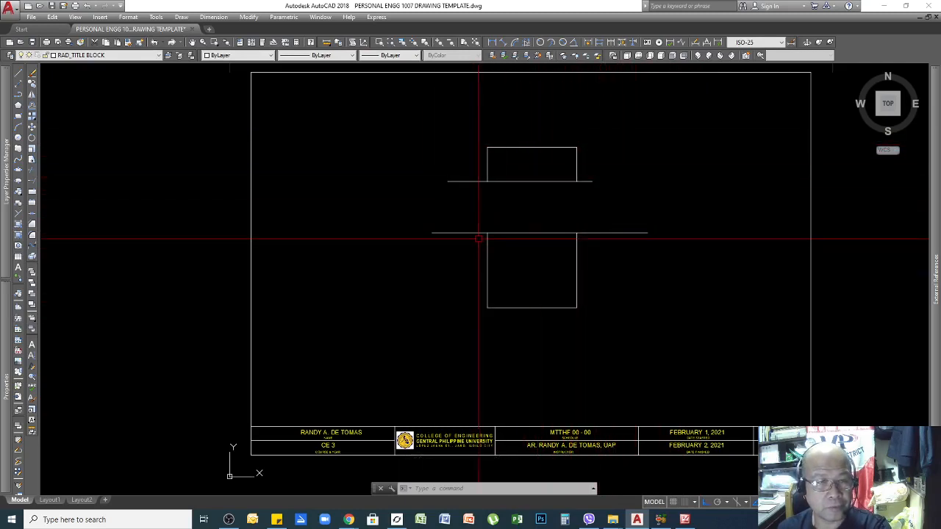
Step: Rotate both lines and the trimmed rectangle parts 45 degrees about the midpoint of the lower line, with Ortho off
{"action": "left_click", "coordinate": [626, 128]}
{"action": "left_click", "coordinate": [378, 343]}
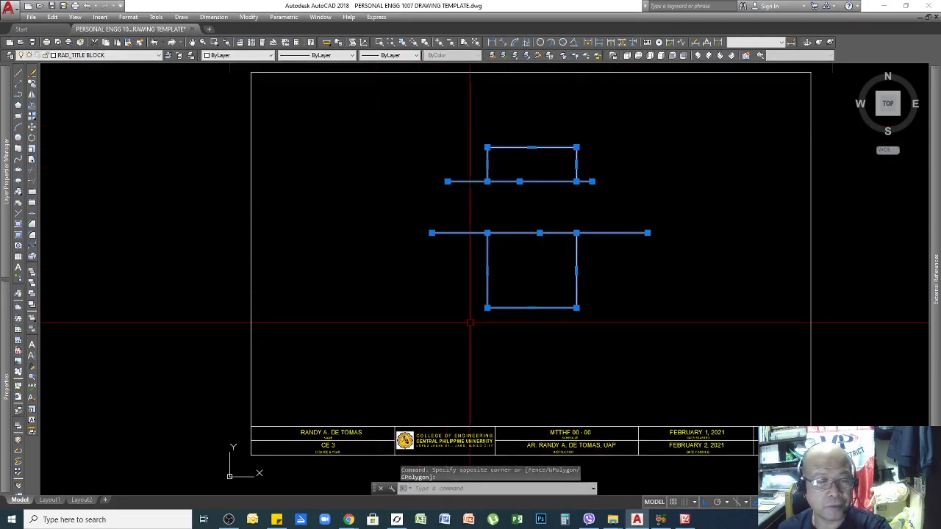
{"action": "type", "text": "RO"}
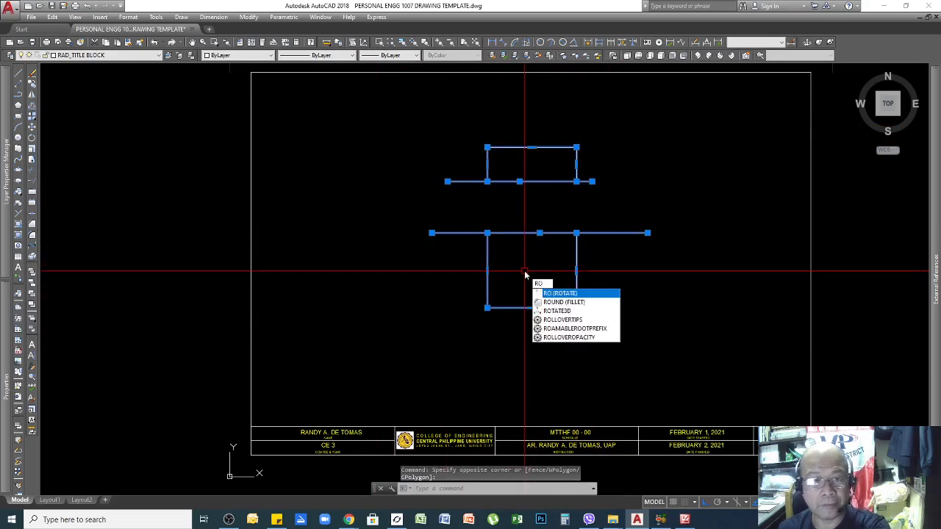
{"action": "key", "text": "Return"}
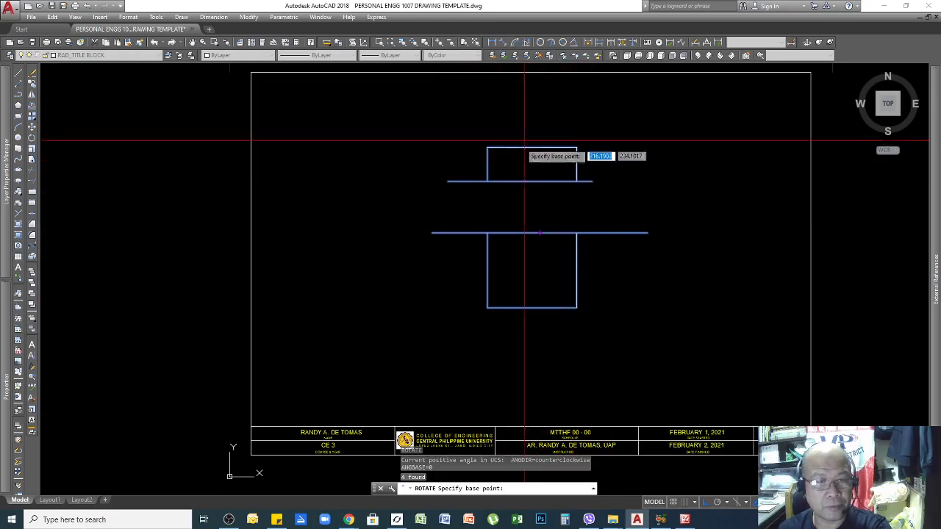
{"action": "left_click", "coordinate": [540, 233]}
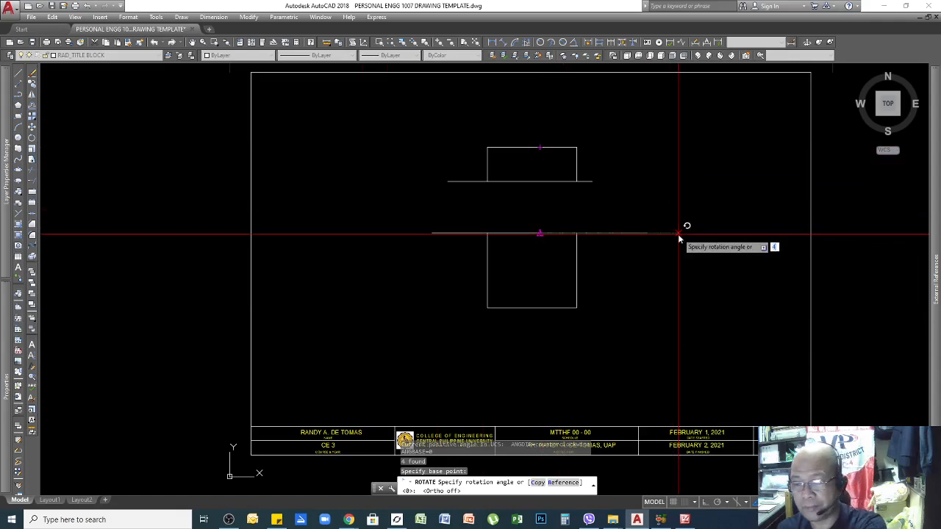
{"action": "key", "text": "Return"}
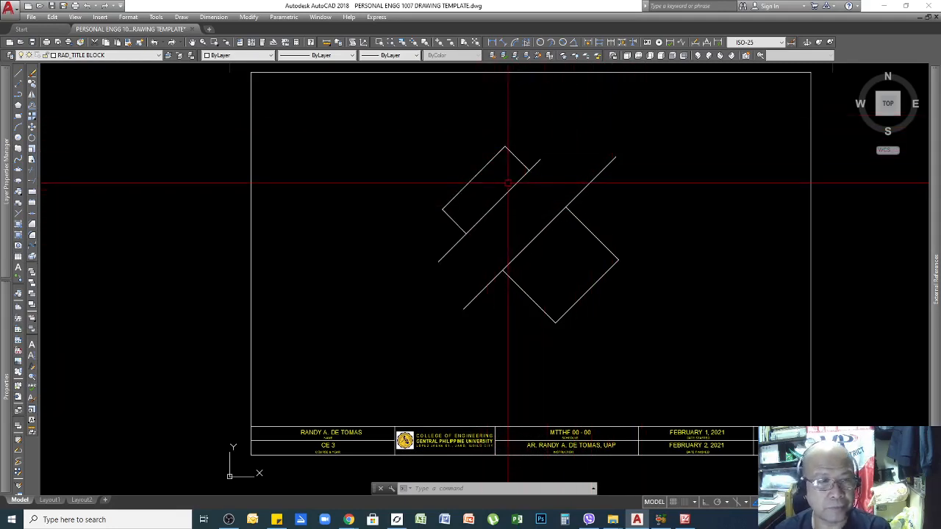
Step: Mirror the rotated figure about a vertical line through the longer line's midpoint, with Ortho on, and erase the source objects
{"action": "left_click", "coordinate": [595, 122]}
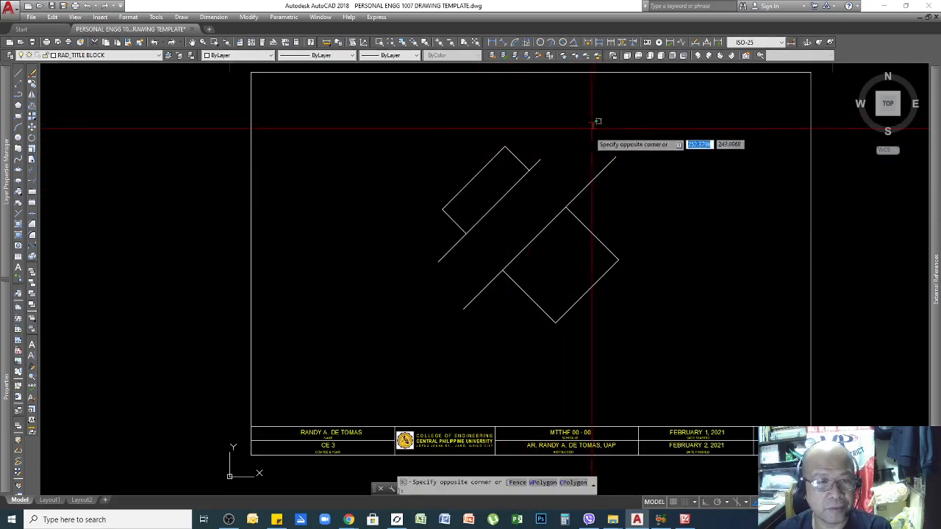
{"action": "left_click", "coordinate": [562, 147]}
{"action": "left_click", "coordinate": [616, 116]}
{"action": "left_click", "coordinate": [409, 307]}
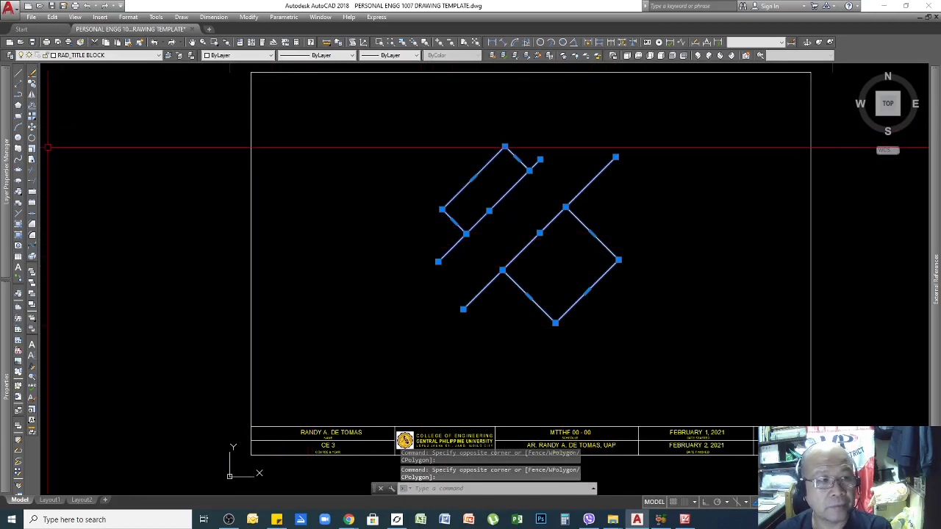
{"action": "left_click", "coordinate": [31, 95]}
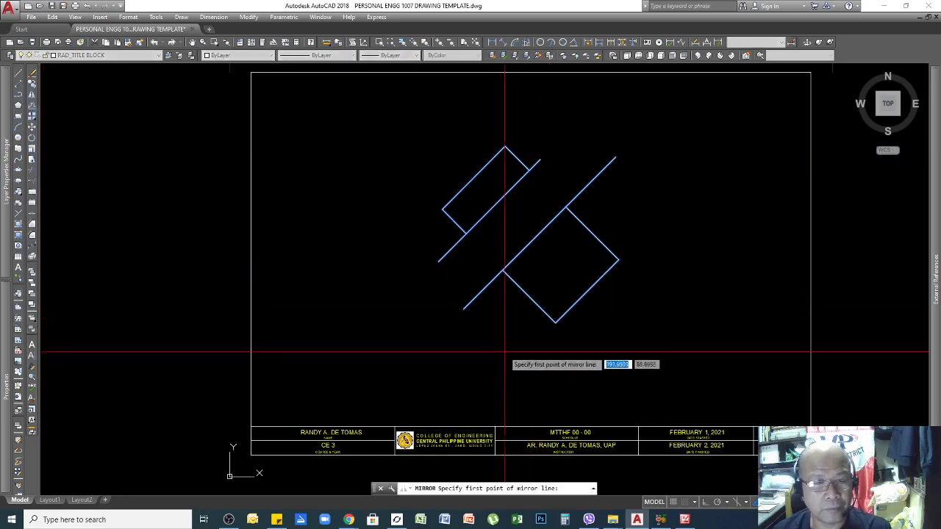
{"action": "left_click", "coordinate": [541, 234]}
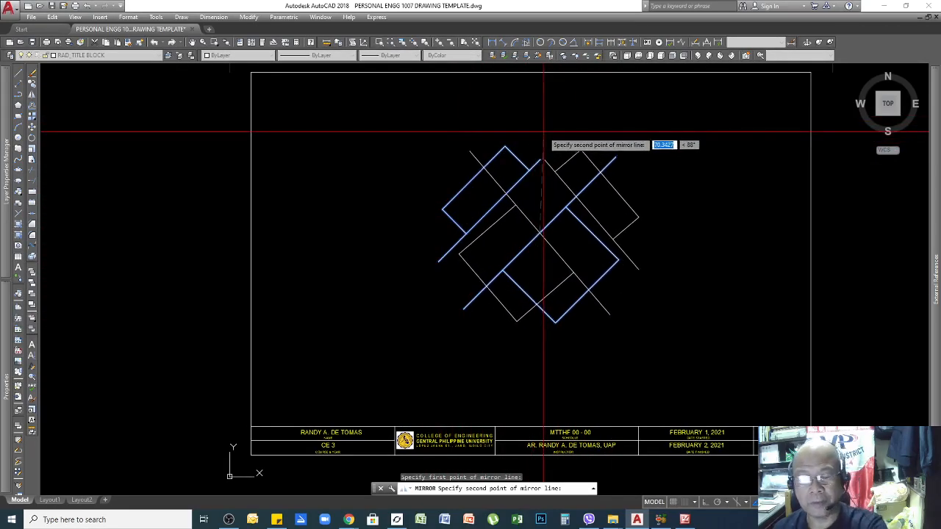
{"action": "key", "text": "F8"}
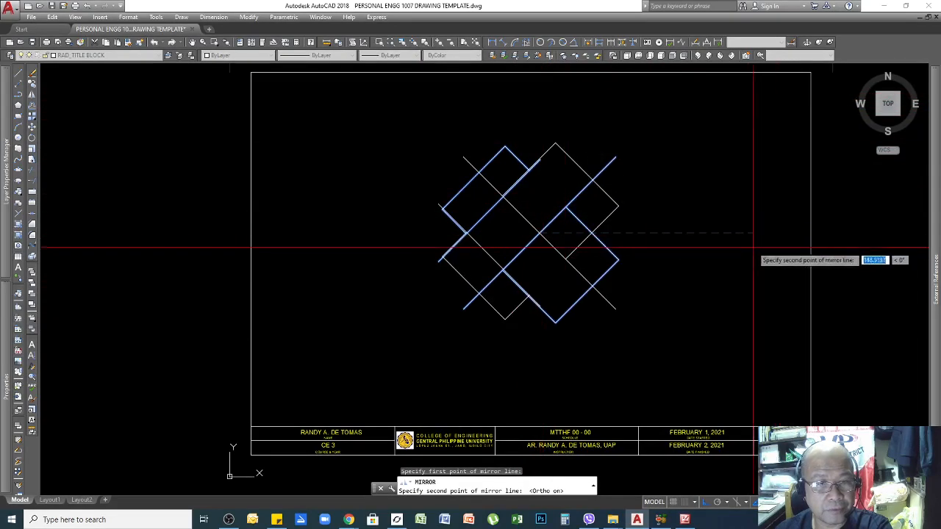
{"action": "left_click", "coordinate": [539, 97]}
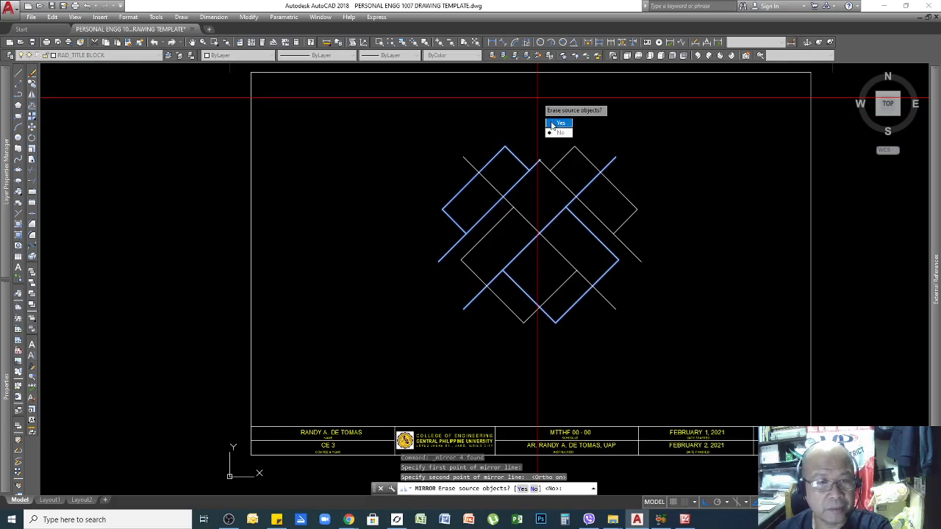
{"action": "left_click", "coordinate": [555, 123]}
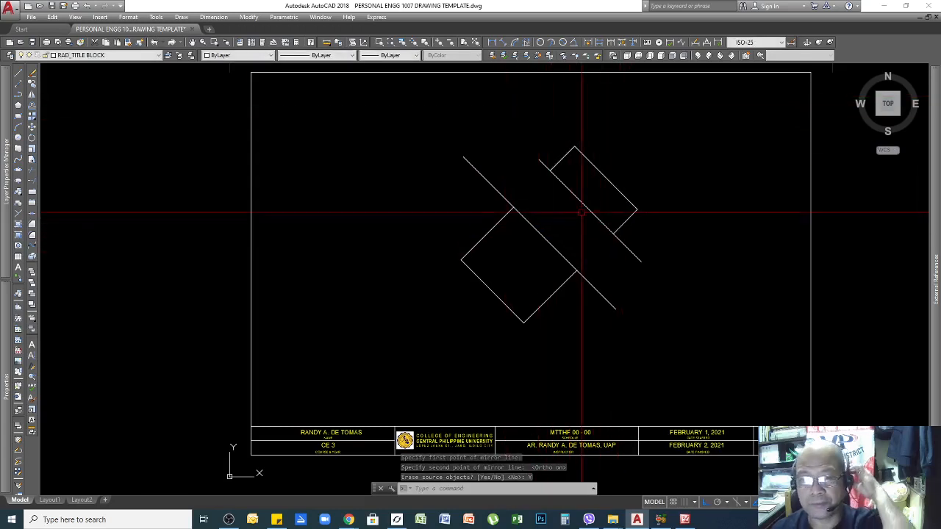
Step: Check which edges of the two trimmed rectangle pieces and the longer diagonal line select together as single objects, clearing each selection
{"action": "left_click", "coordinate": [487, 234]}
{"action": "left_click", "coordinate": [618, 170]}
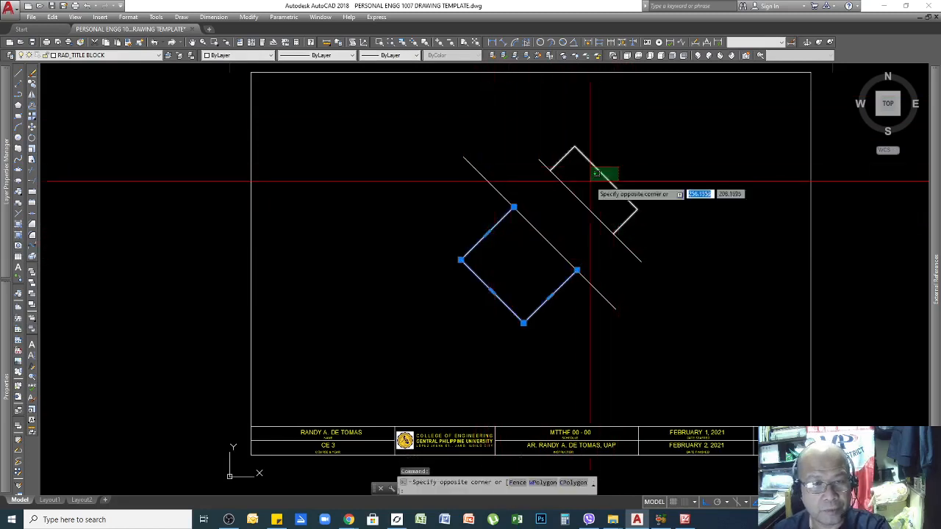
{"action": "left_click", "coordinate": [593, 183]}
{"action": "key", "text": "Escape"}
{"action": "key", "text": "Escape"}
{"action": "left_click", "coordinate": [498, 244]}
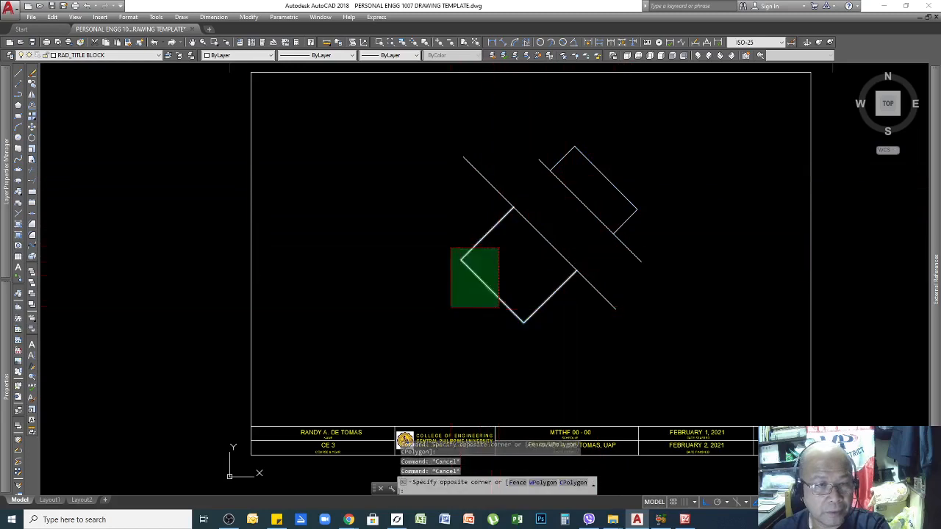
{"action": "left_click", "coordinate": [449, 306]}
{"action": "key", "text": "Escape"}
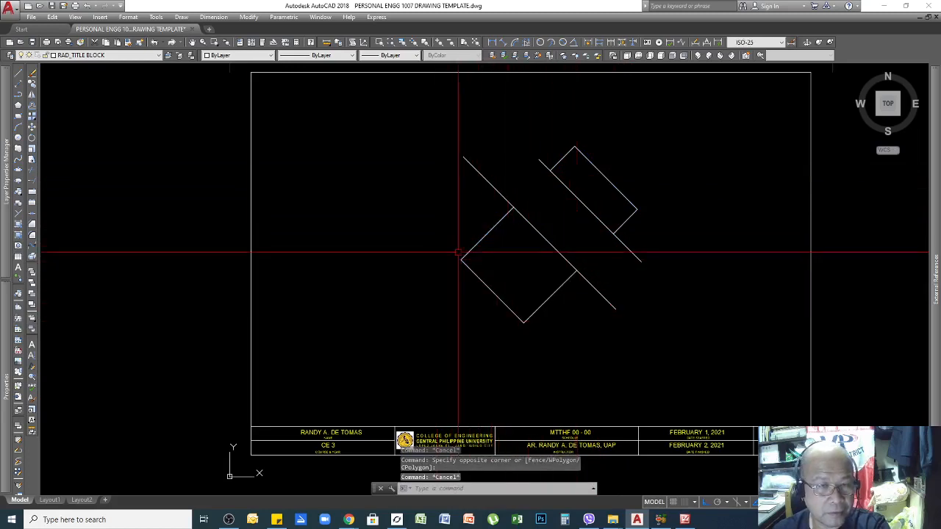
{"action": "left_click", "coordinate": [508, 275]}
{"action": "left_click", "coordinate": [457, 306]}
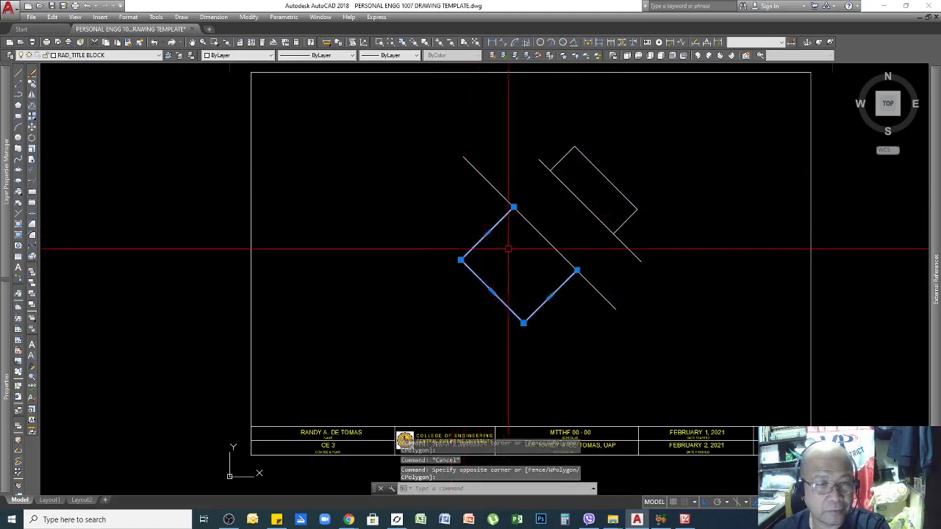
{"action": "key", "text": "Escape"}
{"action": "left_click", "coordinate": [511, 254]}
{"action": "left_click", "coordinate": [421, 311]}
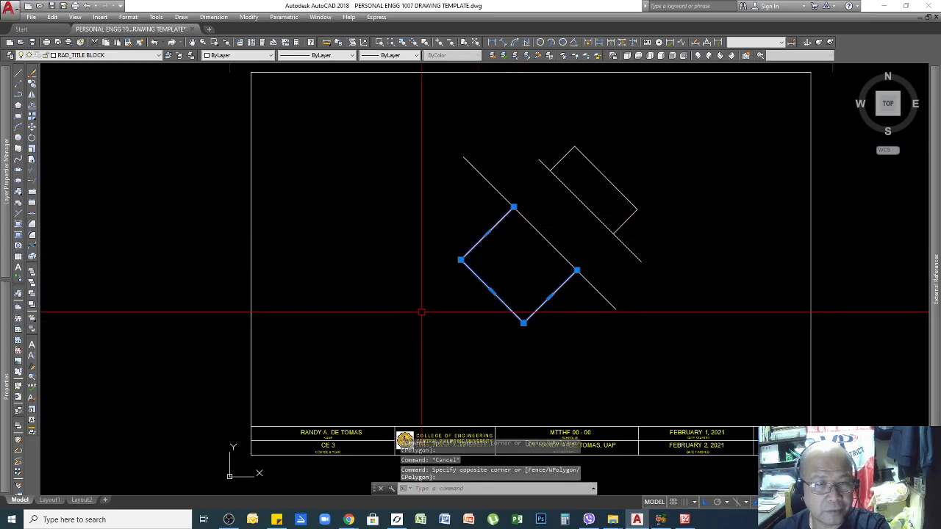
{"action": "key", "text": "Escape"}
{"action": "left_click", "coordinate": [496, 274]}
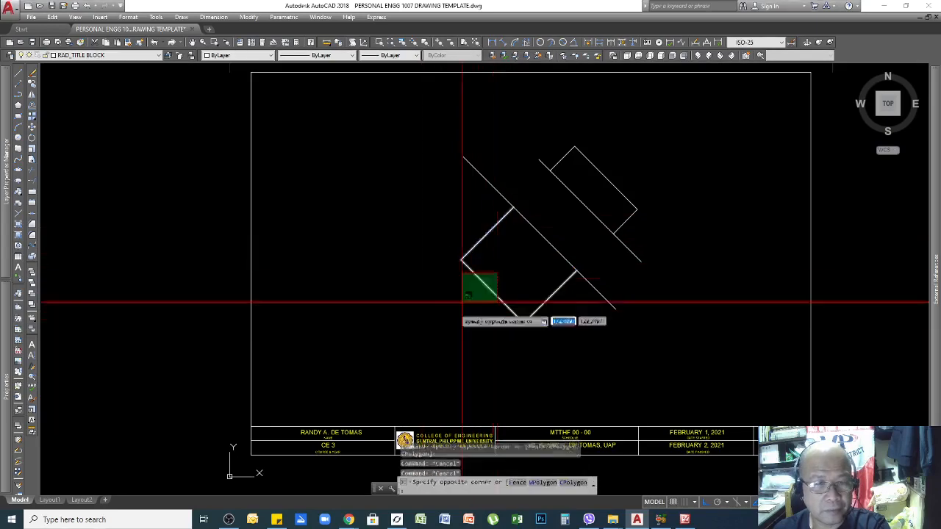
{"action": "left_click", "coordinate": [439, 320]}
{"action": "key", "text": "Escape"}
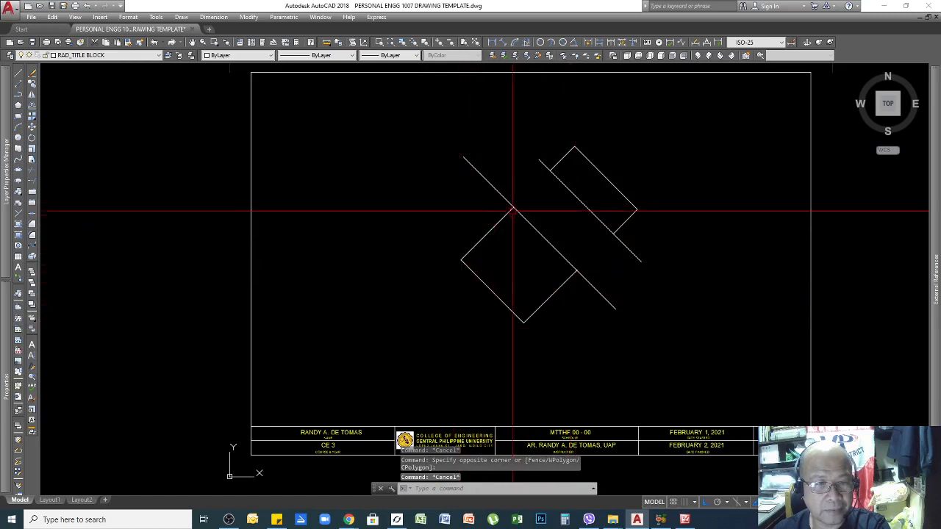
{"action": "left_click", "coordinate": [560, 289]}
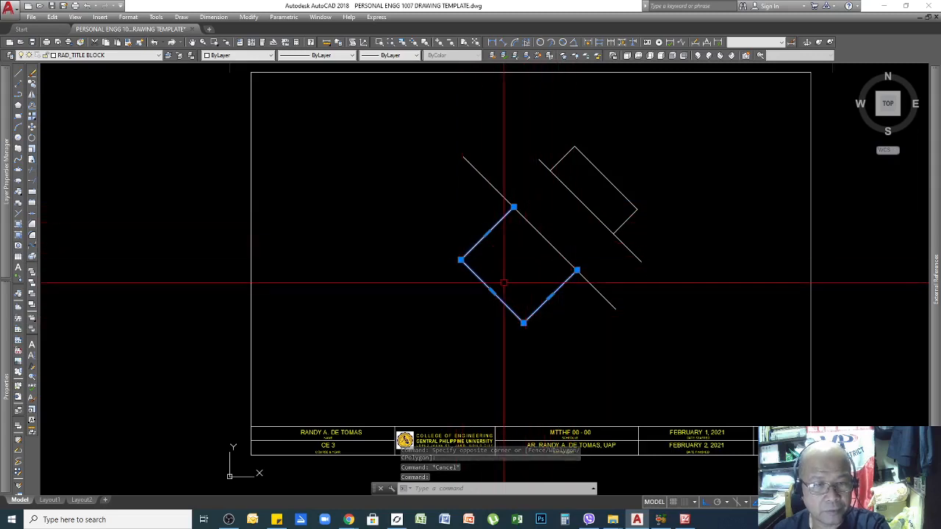
{"action": "key", "text": "Escape"}
{"action": "left_click", "coordinate": [515, 257]}
{"action": "left_click", "coordinate": [466, 294]}
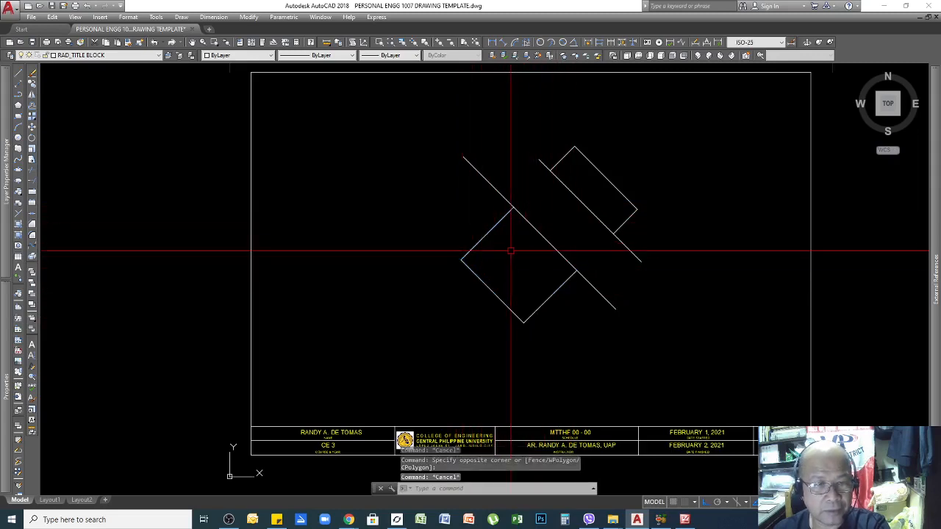
{"action": "left_click", "coordinate": [493, 264]}
{"action": "left_click", "coordinate": [452, 303]}
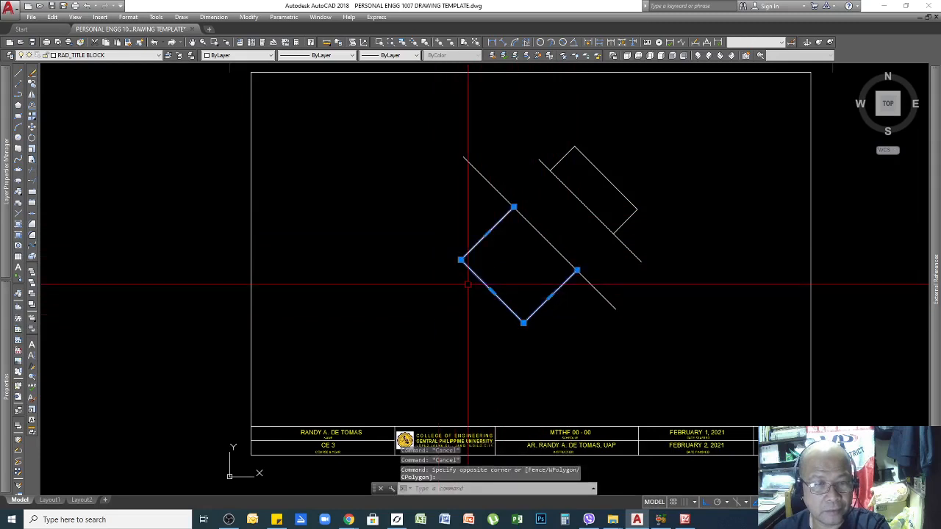
{"action": "key", "text": "Escape"}
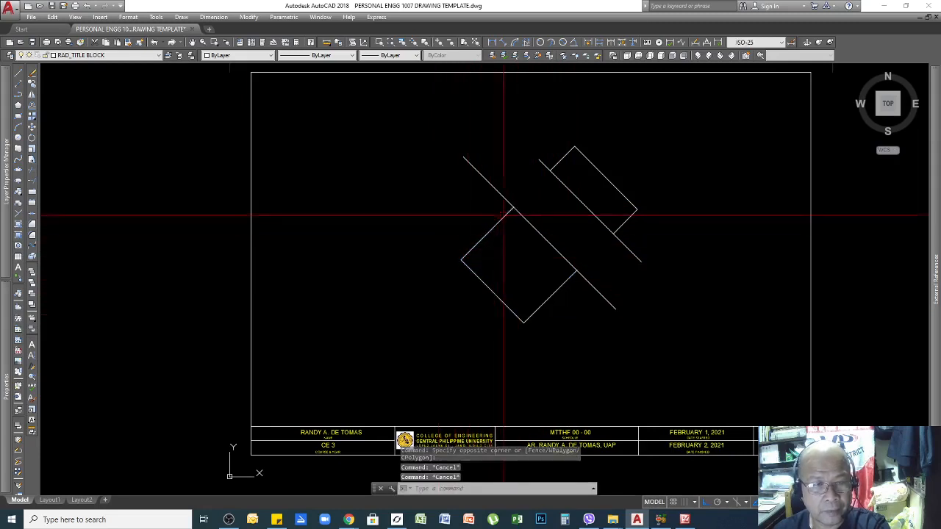
{"action": "left_click", "coordinate": [494, 271]}
{"action": "left_click", "coordinate": [455, 303]}
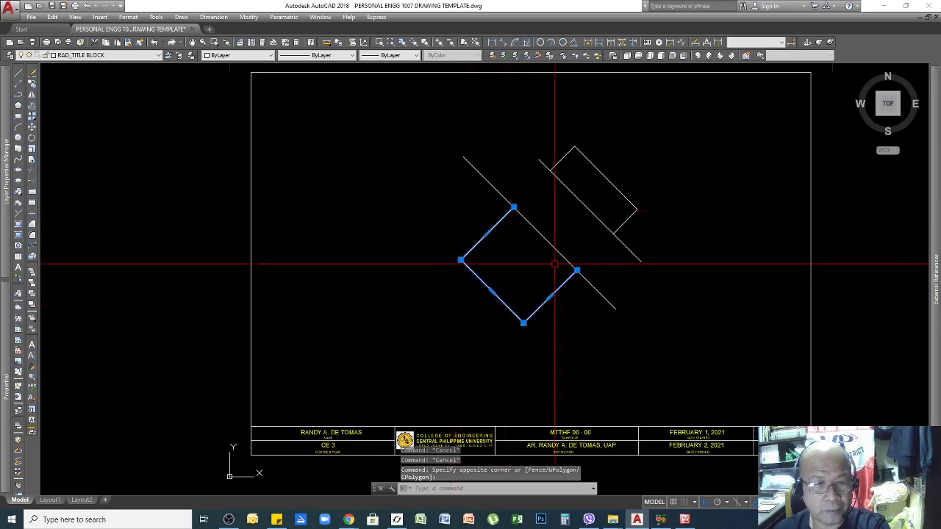
{"action": "key", "text": "Escape"}
{"action": "left_click", "coordinate": [619, 168]}
{"action": "left_click", "coordinate": [594, 184]}
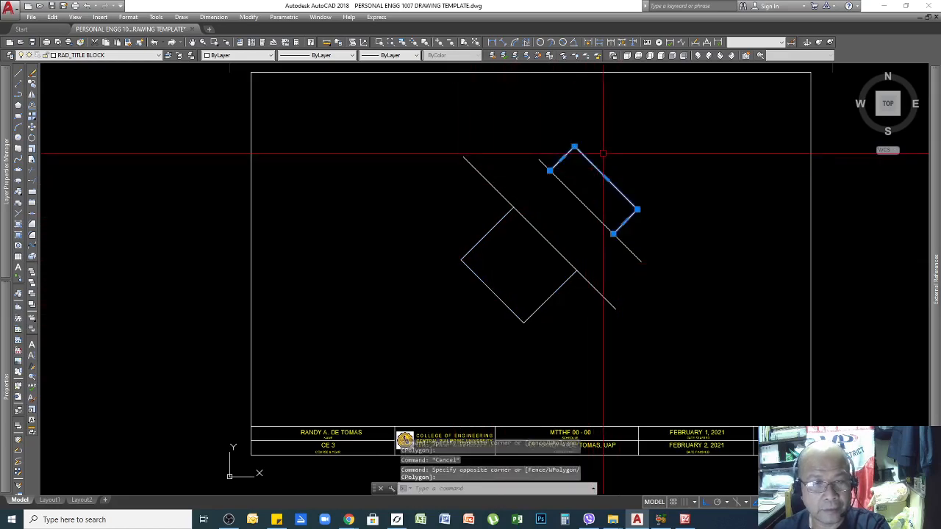
{"action": "key", "text": "Escape"}
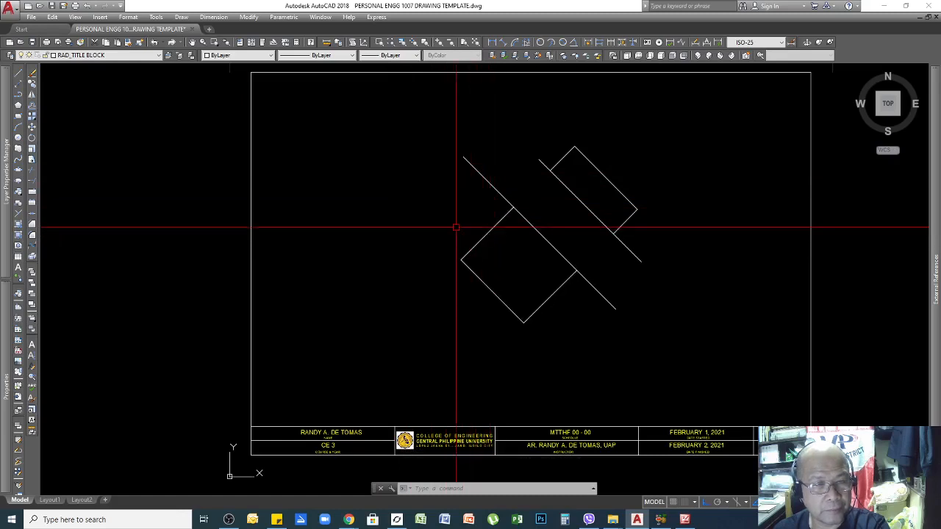
{"action": "left_click", "coordinate": [509, 203]}
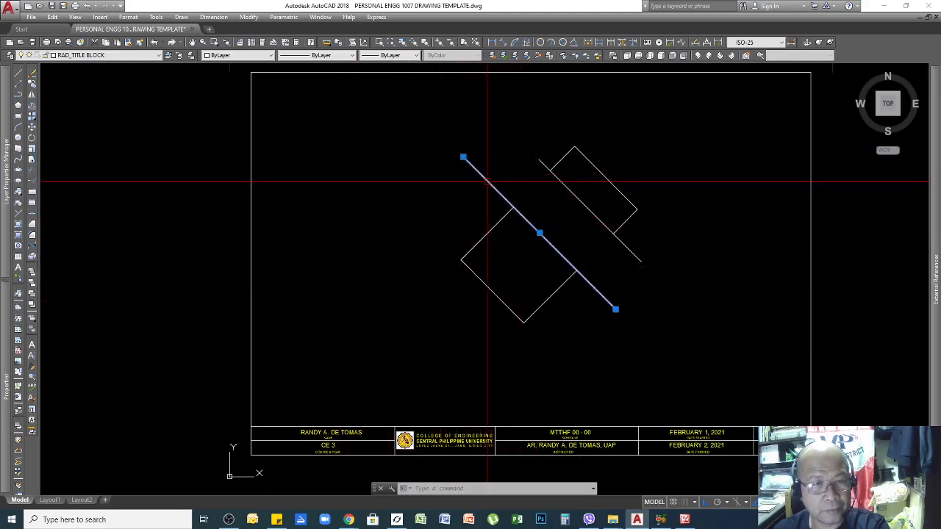
{"action": "key", "text": "Escape"}
{"action": "key", "text": "Escape"}
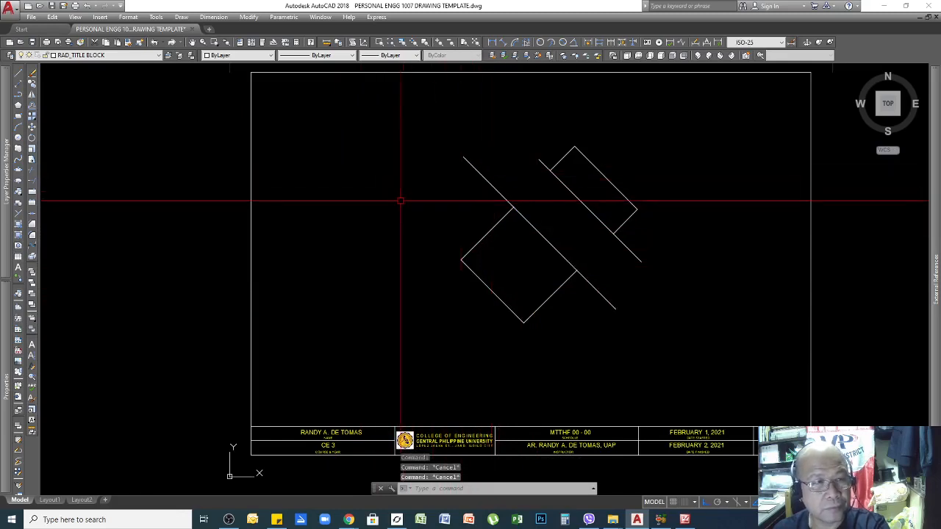
Step: Offset the longer diagonal line by a distance of 2 toward the shorter diagonal line
{"action": "left_click", "coordinate": [31, 108]}
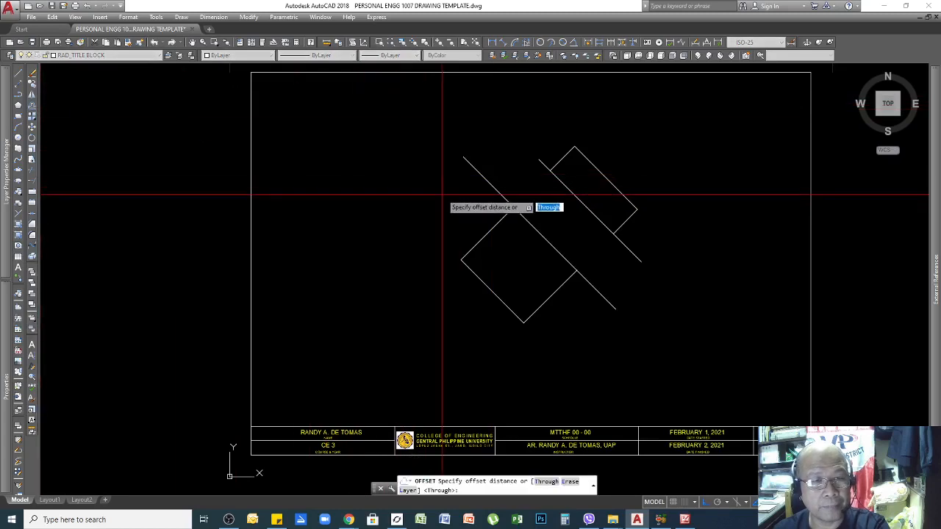
{"action": "key", "text": "Escape"}
{"action": "type", "text": "o"}
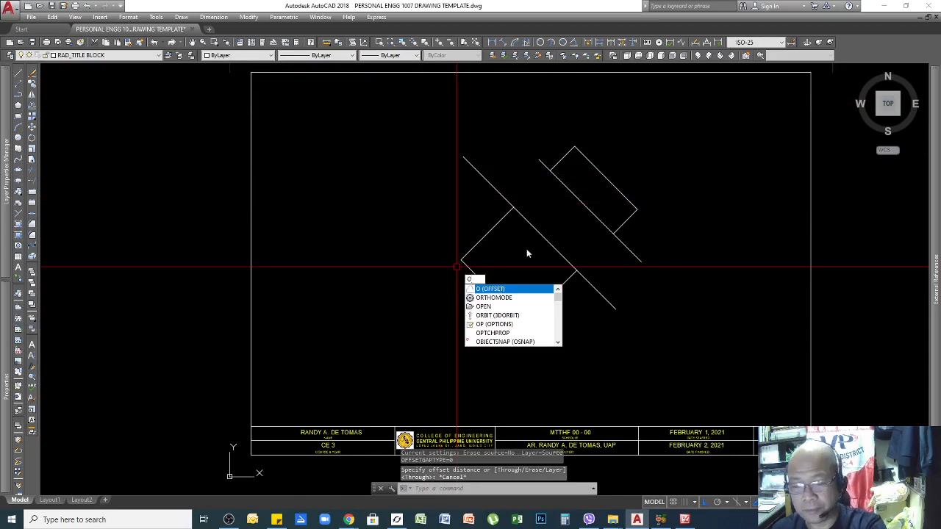
{"action": "key", "text": "Return"}
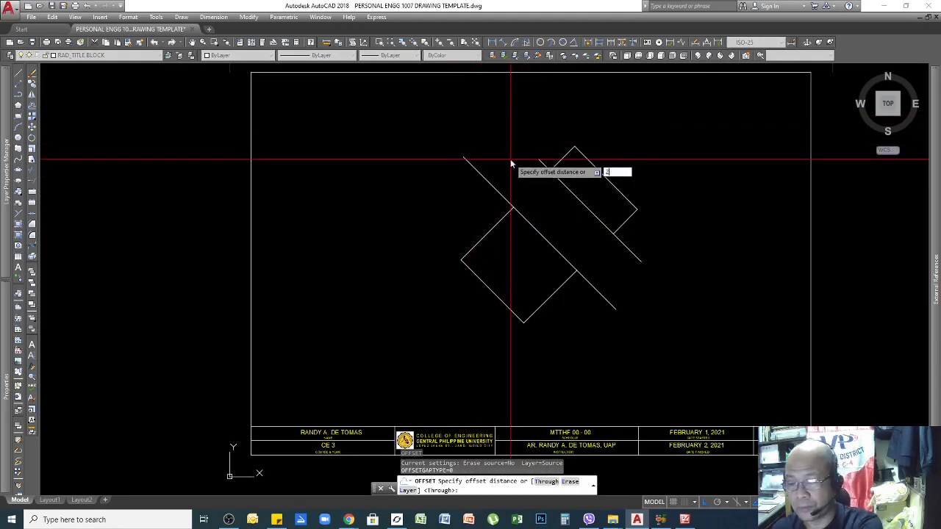
{"action": "key", "text": "Return"}
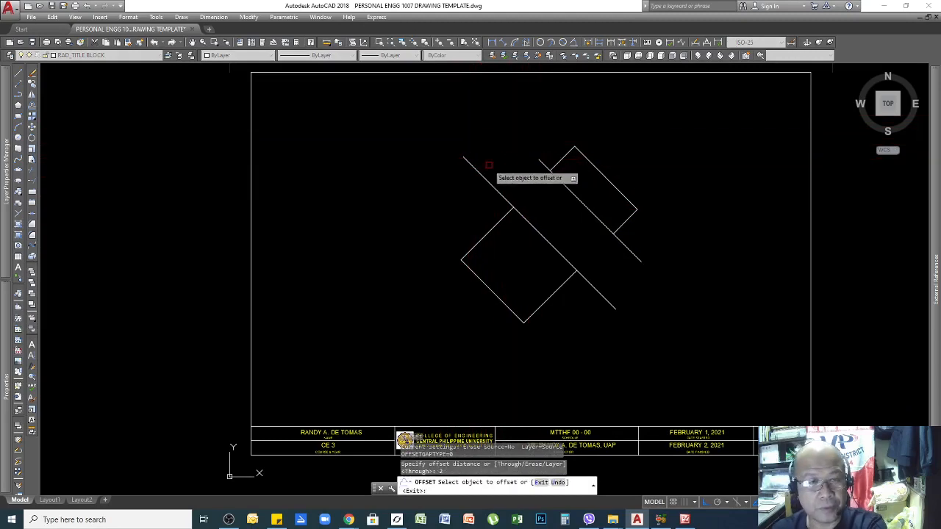
{"action": "left_click", "coordinate": [475, 167]}
{"action": "left_click", "coordinate": [513, 147]}
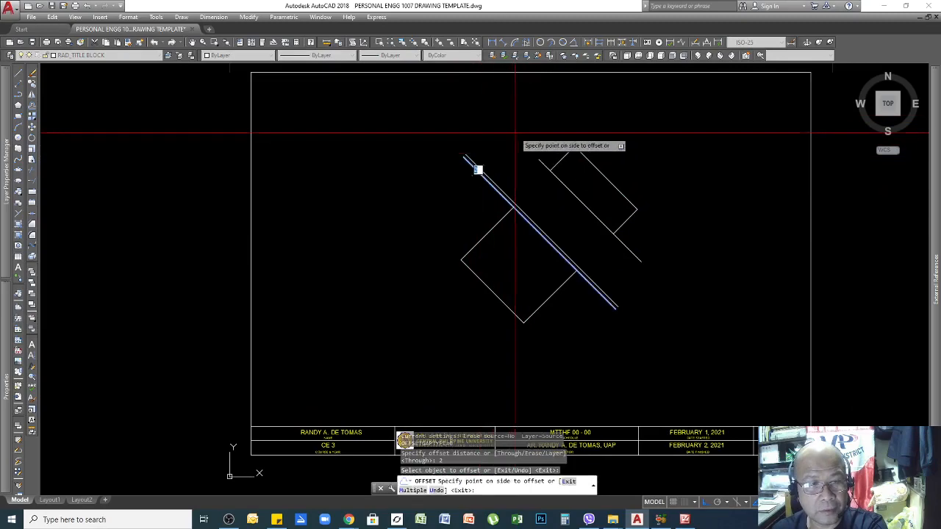
Step: Offset each newest parallel copy of the longer line by 2 on the same side, building a band of evenly spaced diagonal lines
{"action": "left_click", "coordinate": [487, 172]}
{"action": "left_click", "coordinate": [486, 166]}
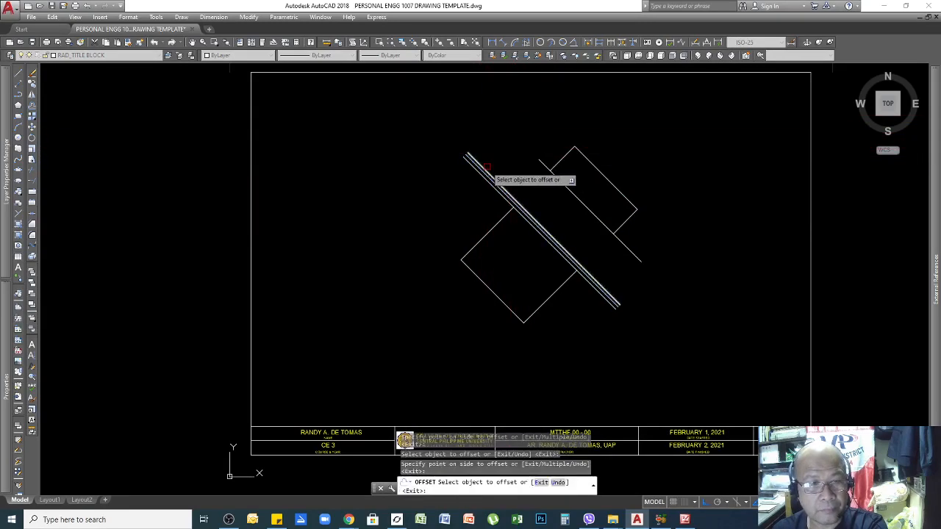
{"action": "left_click", "coordinate": [479, 163]}
{"action": "left_click", "coordinate": [485, 156]}
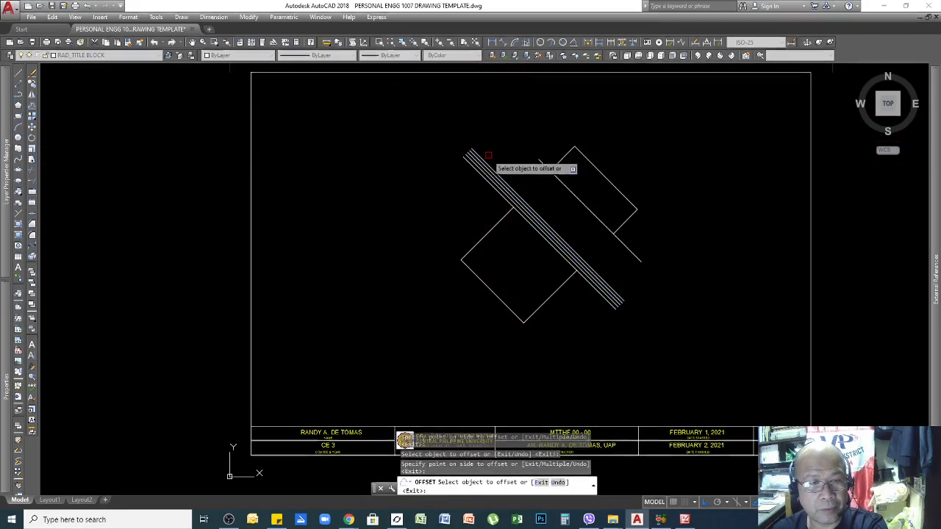
{"action": "scroll", "coordinate": [492, 162], "scroll_direction": "up", "scroll_amount": 3}
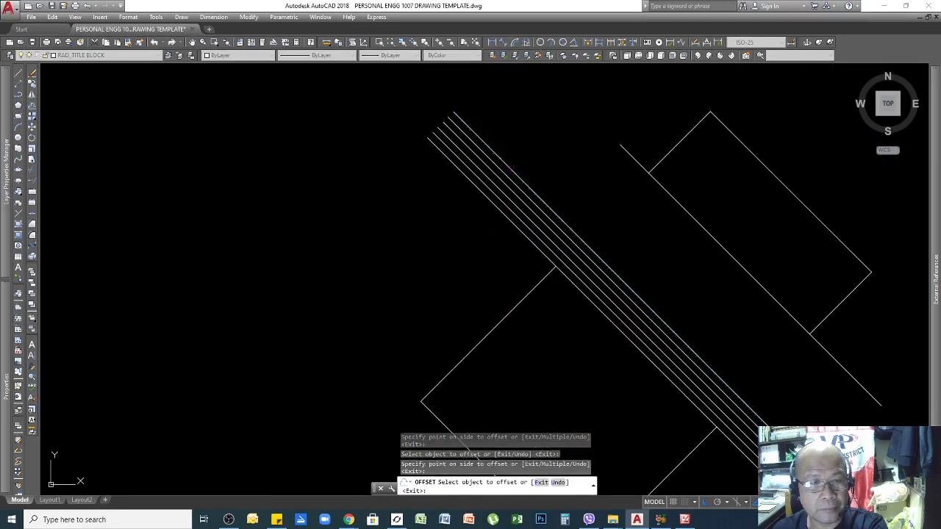
{"action": "left_click", "coordinate": [511, 164]}
{"action": "left_click", "coordinate": [525, 176]}
{"action": "scroll", "coordinate": [581, 207], "scroll_direction": "down", "scroll_amount": 3}
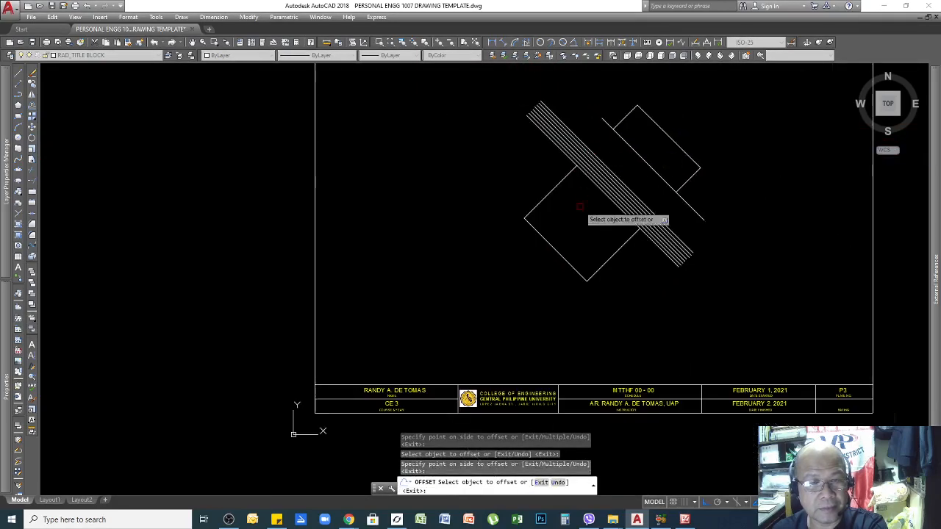
Step: Offset the larger three-sided outline repeatedly by 2, both outward and inward, to form nested parallel outlines
{"action": "scroll", "coordinate": [549, 212], "scroll_direction": "up", "scroll_amount": 2}
{"action": "left_click", "coordinate": [524, 235]}
{"action": "left_click", "coordinate": [479, 262]}
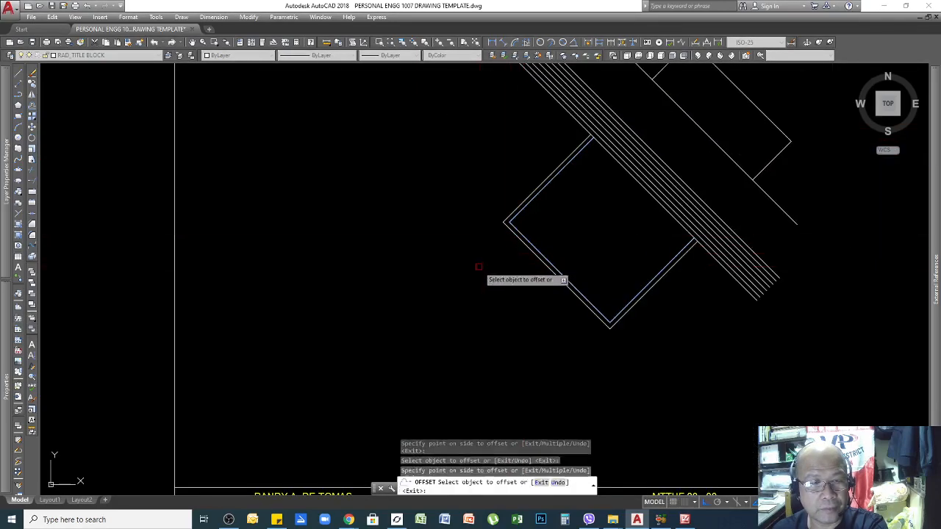
{"action": "left_click", "coordinate": [507, 234]}
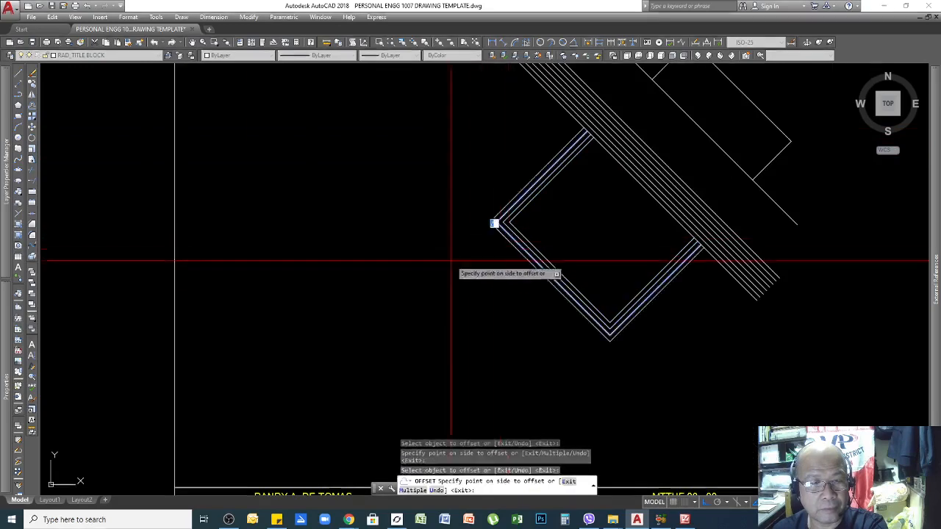
{"action": "left_click", "coordinate": [493, 223]}
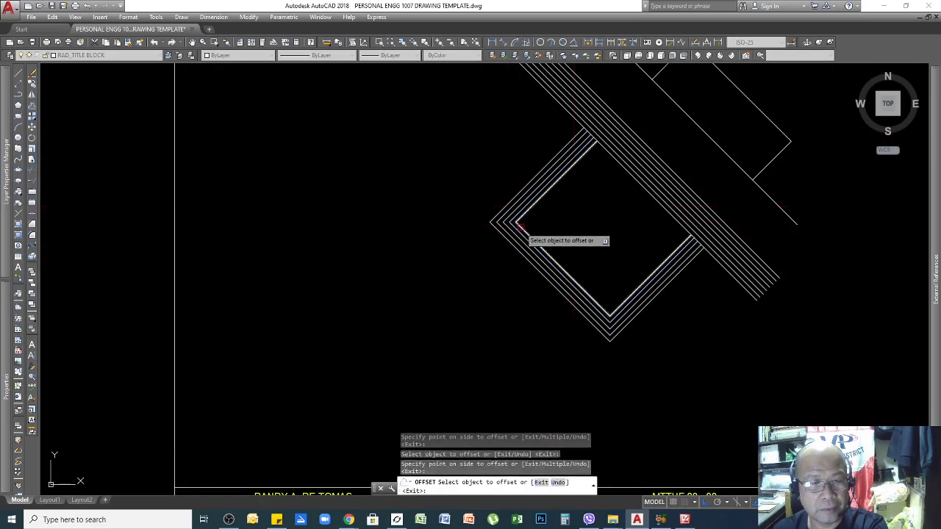
{"action": "left_click", "coordinate": [522, 224]}
{"action": "left_click", "coordinate": [515, 223]}
{"action": "scroll", "coordinate": [638, 268], "scroll_direction": "down", "scroll_amount": 3}
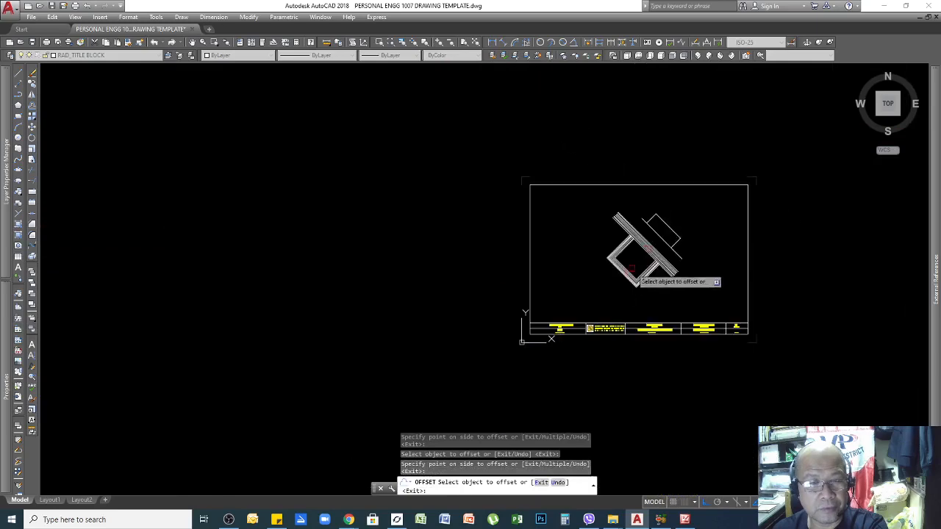
Step: Offset the smaller three-sided outline by 2 toward its inside twice
{"action": "scroll", "coordinate": [658, 232], "scroll_direction": "up", "scroll_amount": 4}
{"action": "left_click", "coordinate": [685, 167]}
{"action": "left_click", "coordinate": [670, 191]}
{"action": "left_click", "coordinate": [684, 174]}
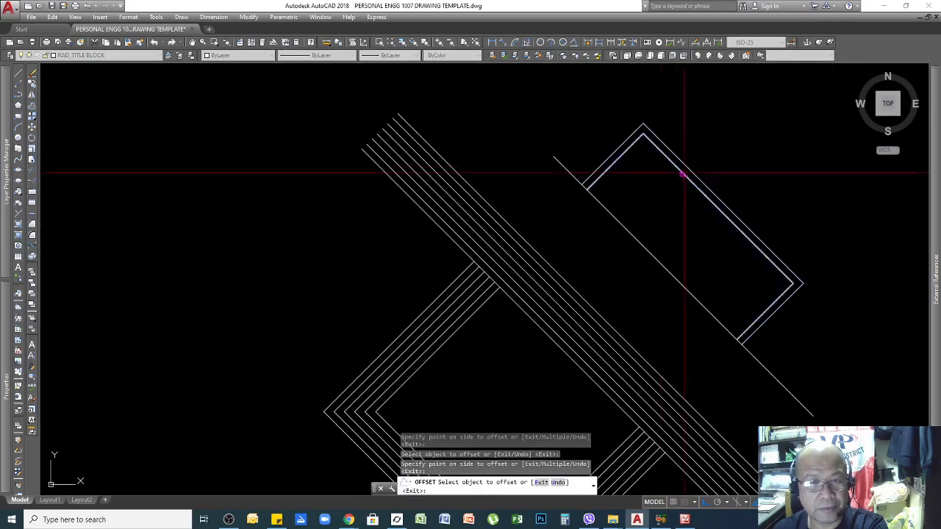
Step: Offset the smaller three-sided outline by 2 toward its outside three times and end the Offset command
{"action": "left_click", "coordinate": [696, 172]}
{"action": "left_click", "coordinate": [733, 161]}
{"action": "left_click", "coordinate": [704, 172]}
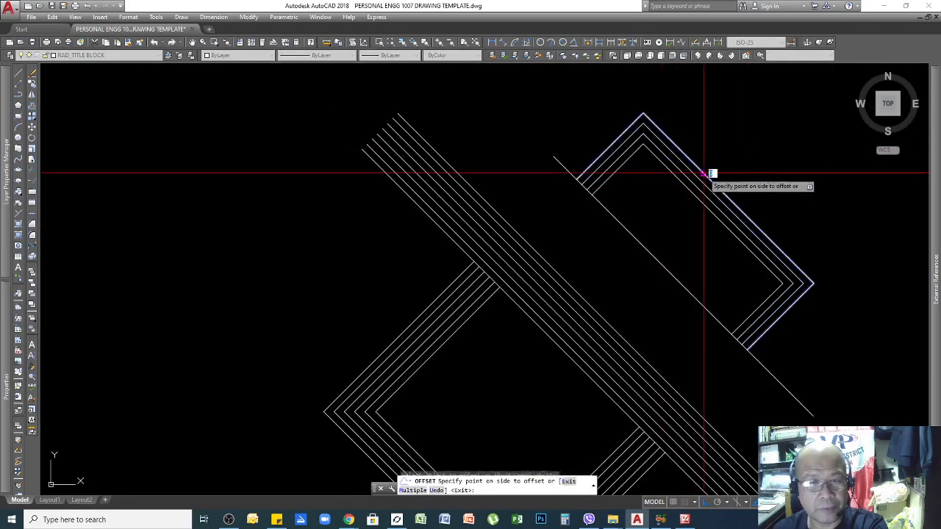
{"action": "left_click", "coordinate": [747, 136]}
{"action": "left_click", "coordinate": [709, 161]}
{"action": "left_click", "coordinate": [767, 136]}
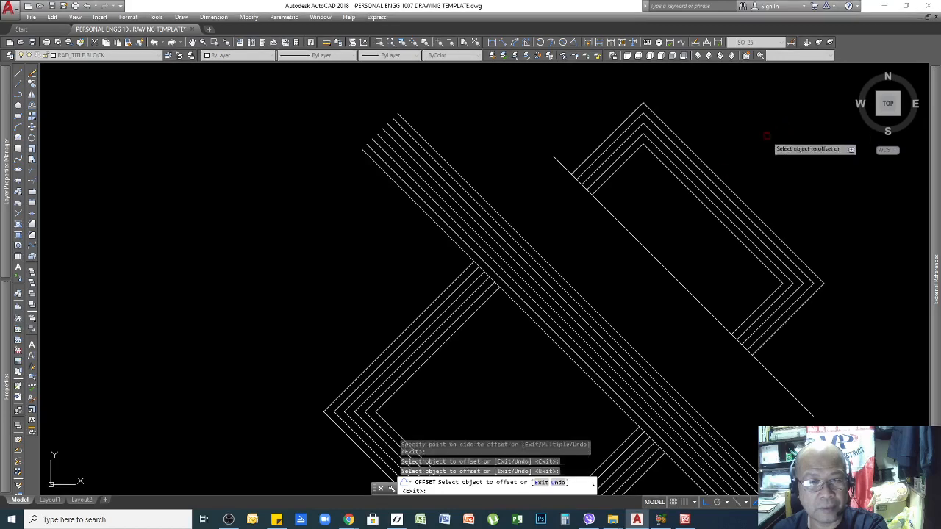
{"action": "left_click", "coordinate": [710, 168]}
{"action": "left_click", "coordinate": [767, 196]}
{"action": "key", "text": "Return"}
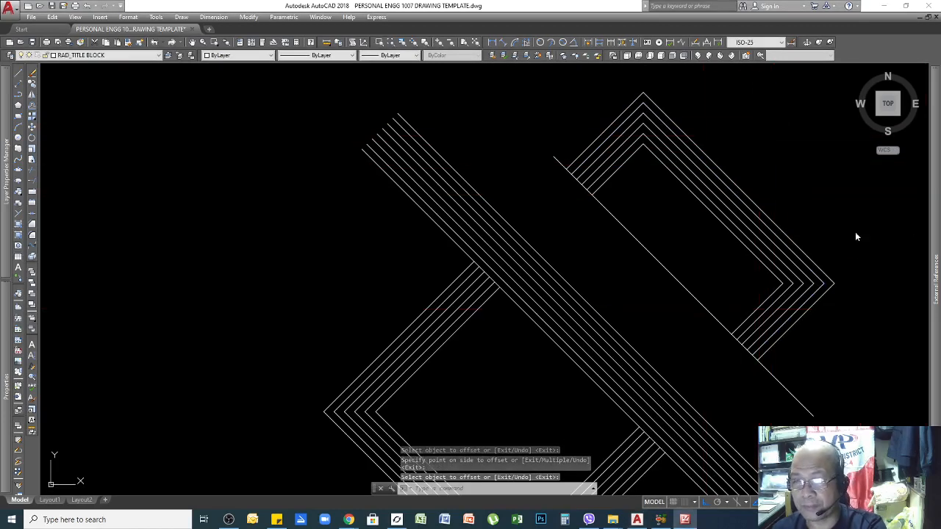
{"action": "scroll", "coordinate": [721, 187], "scroll_direction": "down", "scroll_amount": 2}
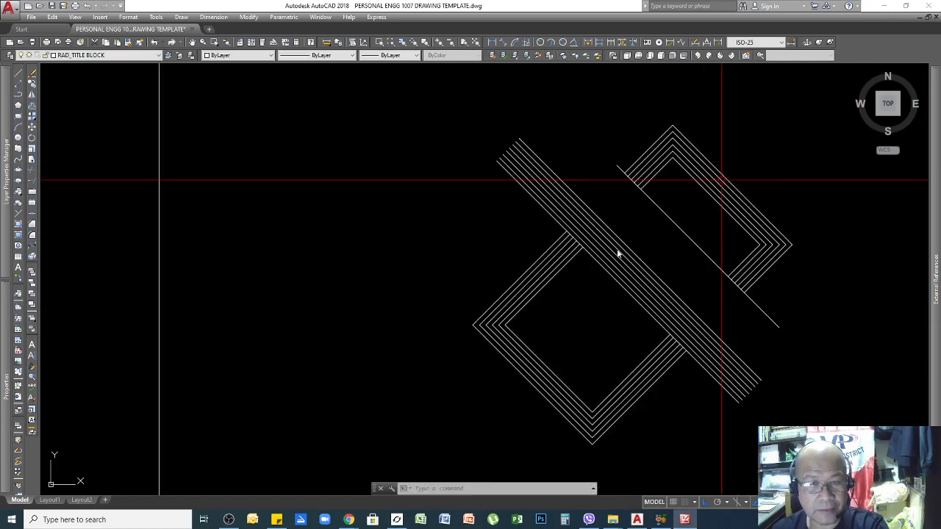
{"action": "scroll", "coordinate": [704, 179], "scroll_direction": "down", "scroll_amount": 4}
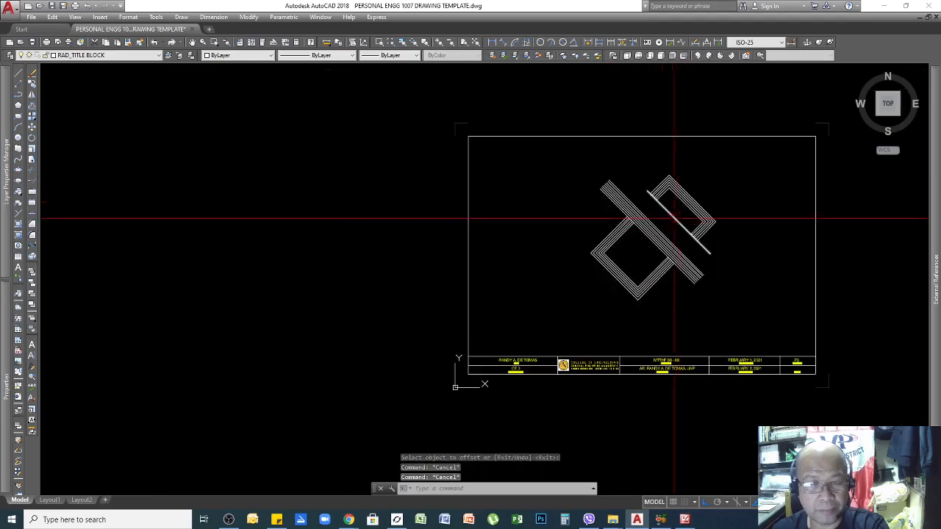
Step: Erase all of the diagonal offset lines and nested outlines inside the title block frame
{"action": "scroll", "coordinate": [677, 195], "scroll_direction": "up", "scroll_amount": 3}
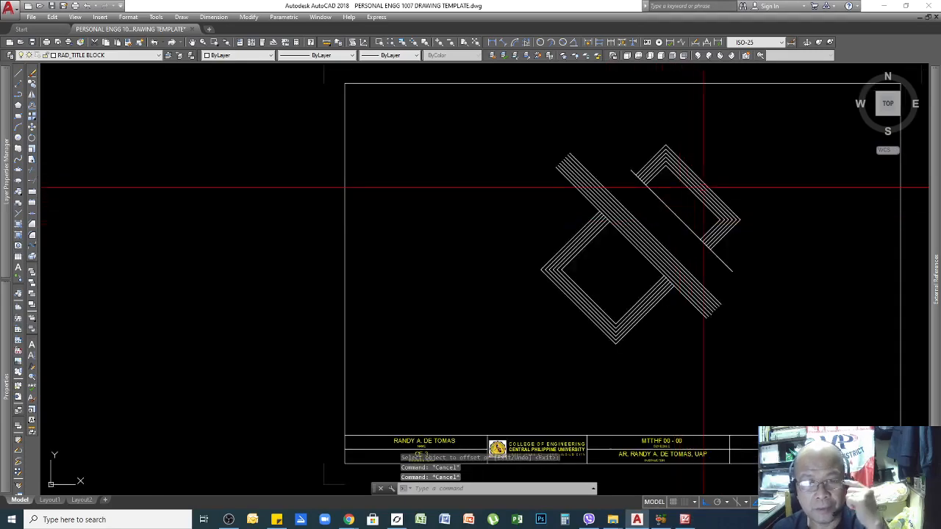
{"action": "left_click", "coordinate": [748, 138]}
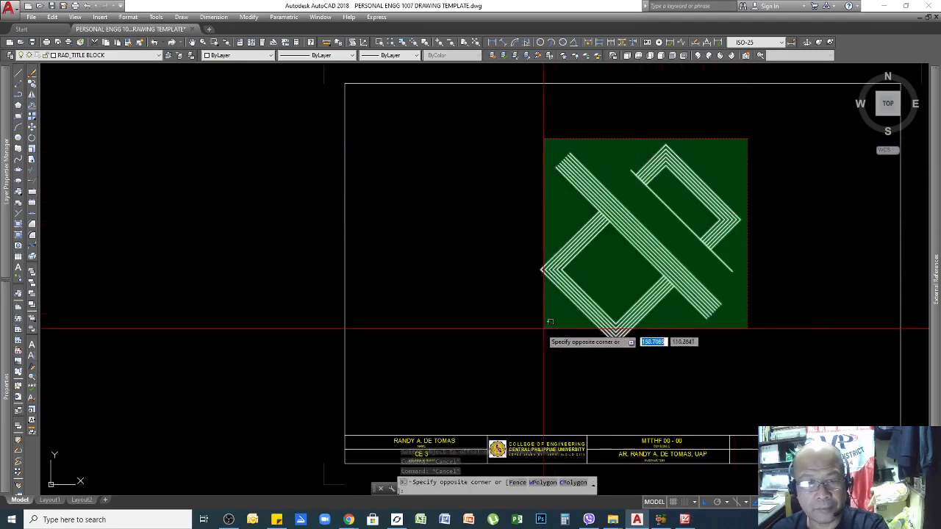
{"action": "left_click", "coordinate": [545, 330]}
{"action": "key", "text": "Delete"}
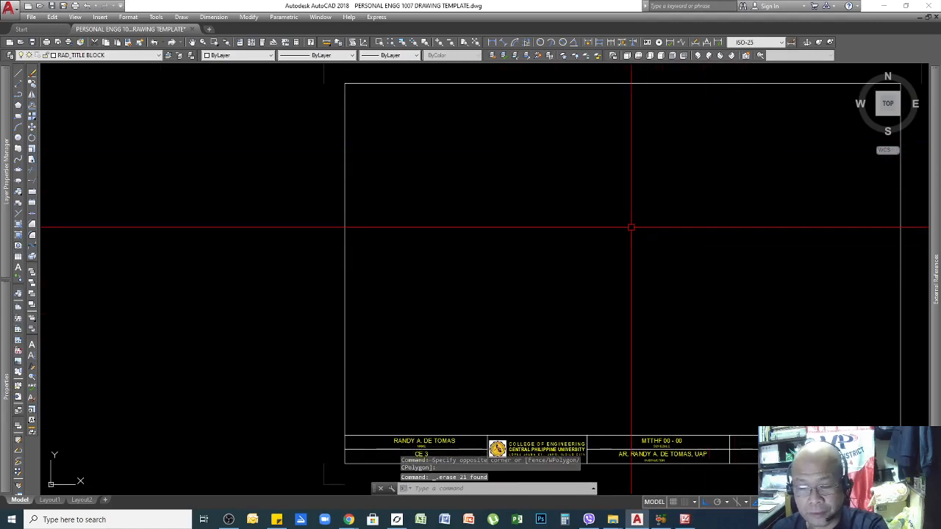
Step: Draw a long horizontal line across the upper half of the sheet frame
{"action": "type", "text": "l"}
{"action": "key", "text": "Return"}
{"action": "left_click", "coordinate": [447, 204]}
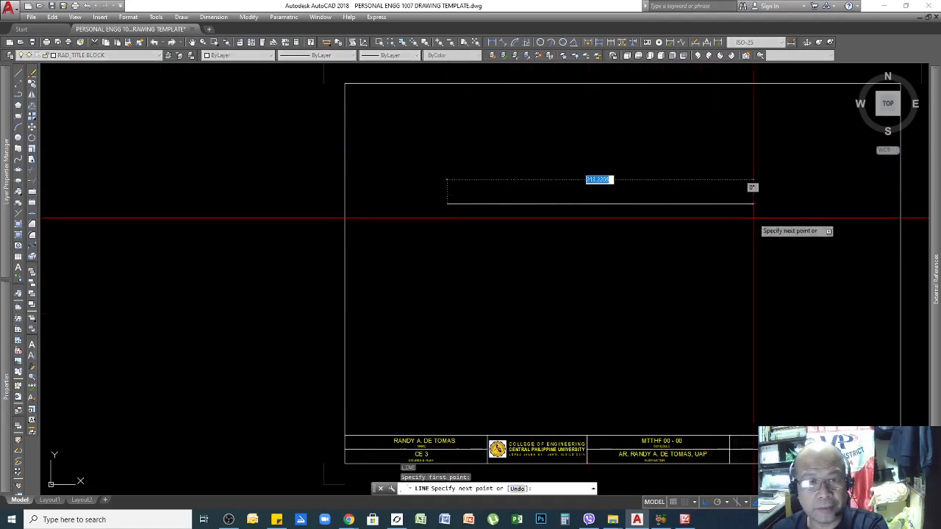
{"action": "left_click", "coordinate": [771, 233]}
{"action": "key", "text": "Return"}
Step: Draw a short vertical line below the right part of the horizontal line, leaving a gap between them
{"action": "key", "text": "Return"}
{"action": "left_click", "coordinate": [675, 277]}
{"action": "left_click", "coordinate": [685, 389]}
{"action": "key", "text": "Return"}
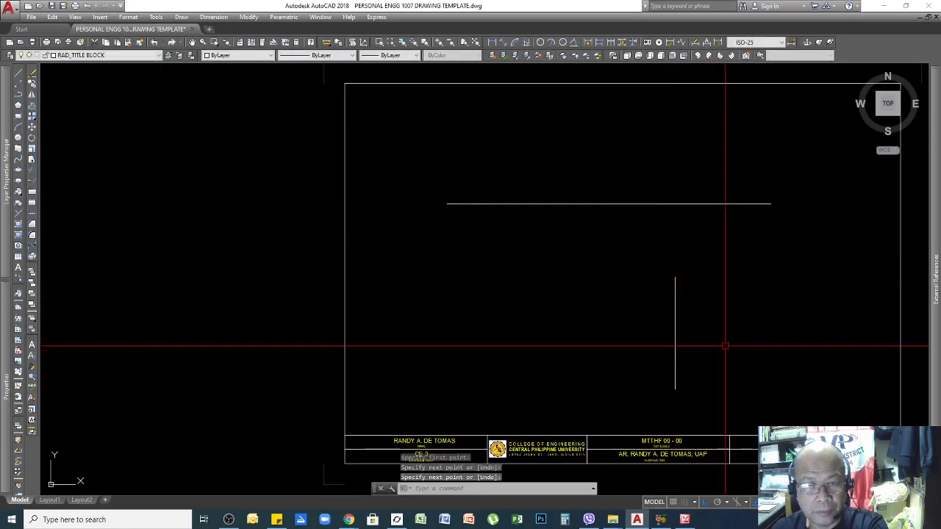
Step: Copy the vertical line to five positions beside it at uneven spacing, making a row of six below the horizontal line
{"action": "left_click", "coordinate": [675, 333]}
{"action": "type", "text": "co"}
{"action": "key", "text": "Return"}
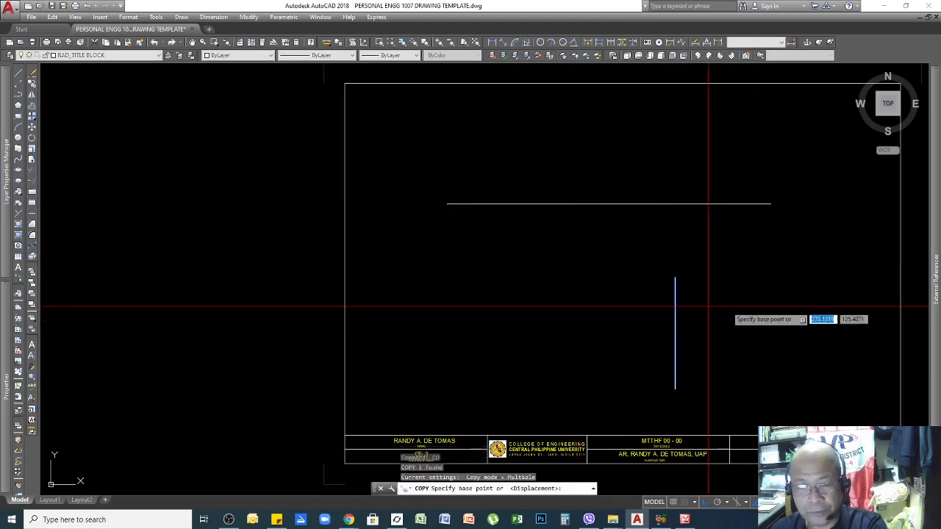
{"action": "left_click", "coordinate": [728, 307]}
{"action": "left_click", "coordinate": [667, 316]}
{"action": "left_click", "coordinate": [565, 316]}
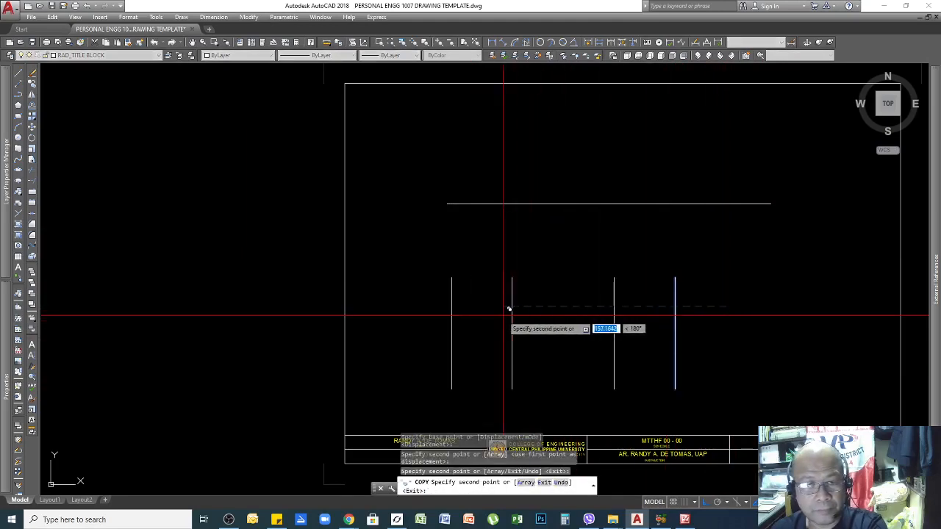
{"action": "left_click", "coordinate": [622, 319]}
{"action": "left_click", "coordinate": [699, 319]}
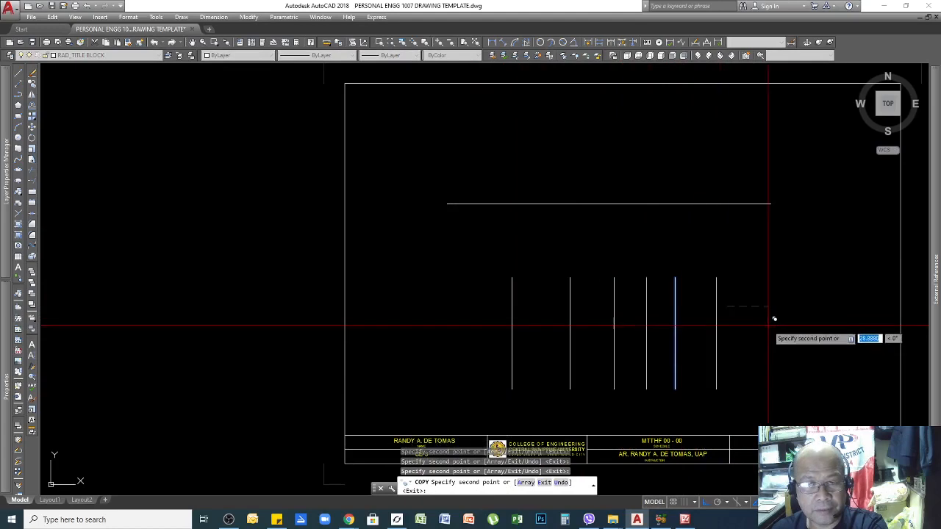
{"action": "left_click", "coordinate": [769, 330]}
{"action": "key", "text": "Return"}
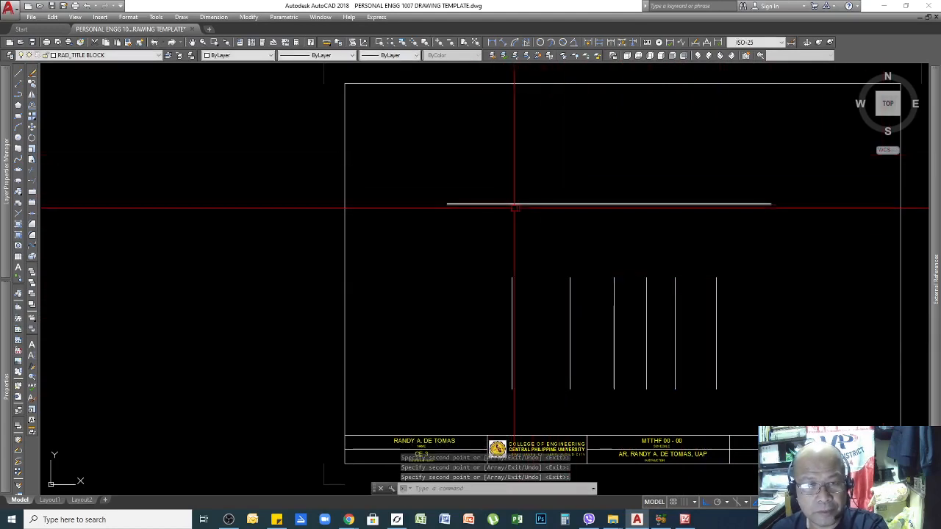
Step: Draw a second, slightly longer horizontal line above the first one
{"action": "type", "text": "l"}
{"action": "key", "text": "Return"}
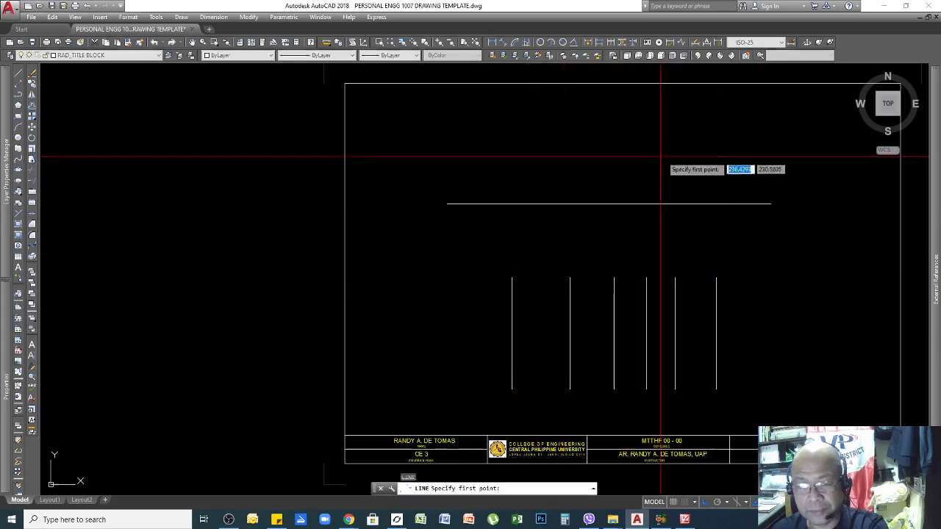
{"action": "left_click", "coordinate": [748, 131]}
{"action": "left_click", "coordinate": [410, 131]}
{"action": "key", "text": "Return"}
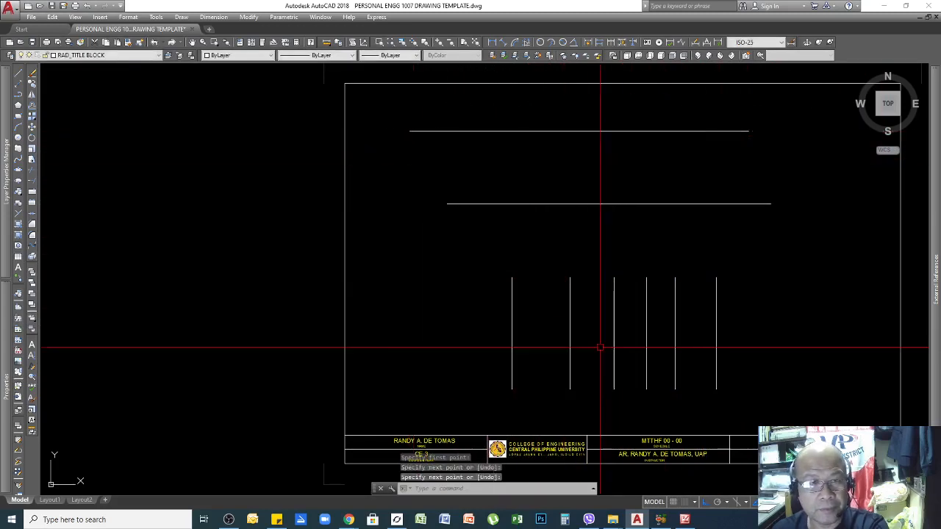
{"action": "left_click", "coordinate": [756, 291]}
{"action": "left_click", "coordinate": [647, 322]}
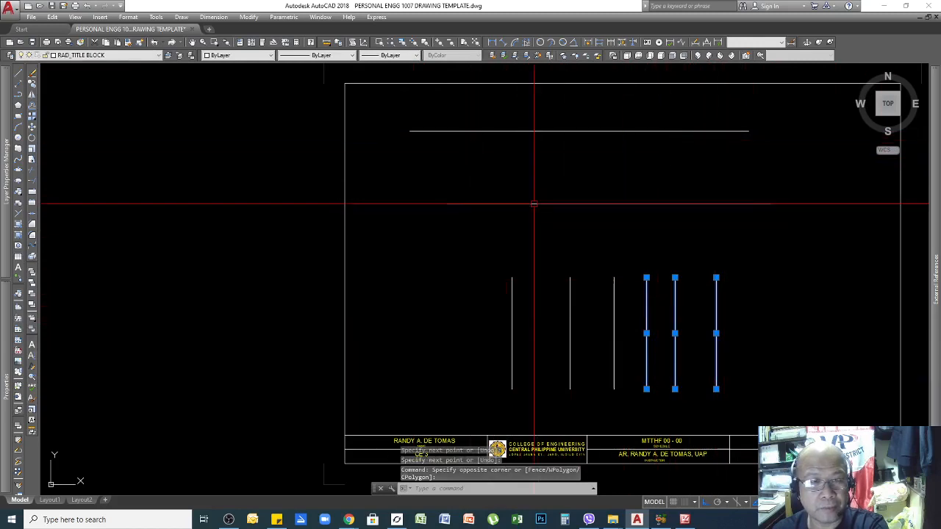
{"action": "key", "text": "Escape"}
{"action": "key", "text": "Escape"}
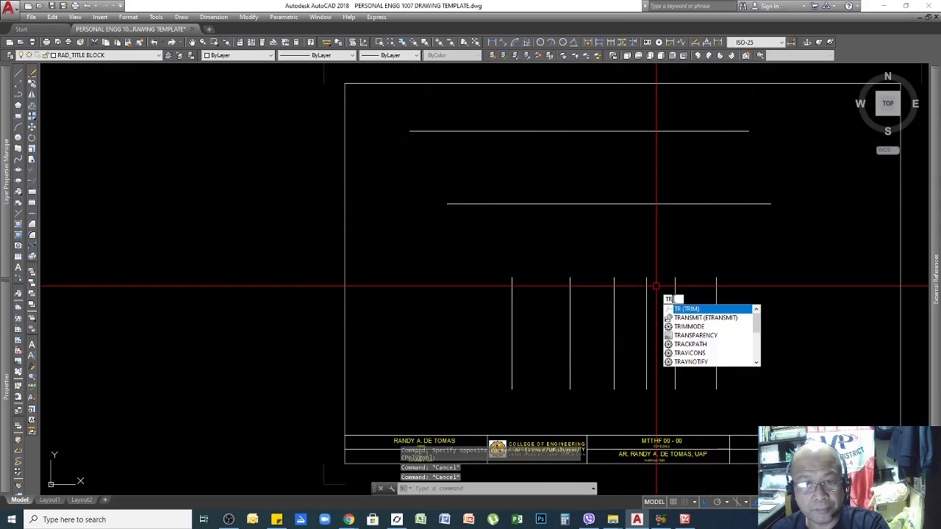
{"action": "key", "text": "Escape"}
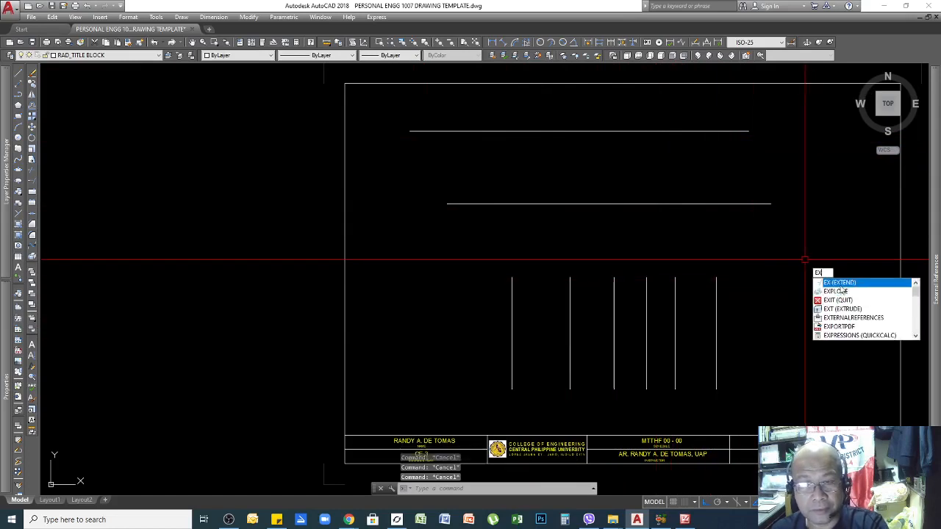
Step: Extend the three rightmost vertical lines up to the upper horizontal line as the boundary edge
{"action": "key", "text": "Return"}
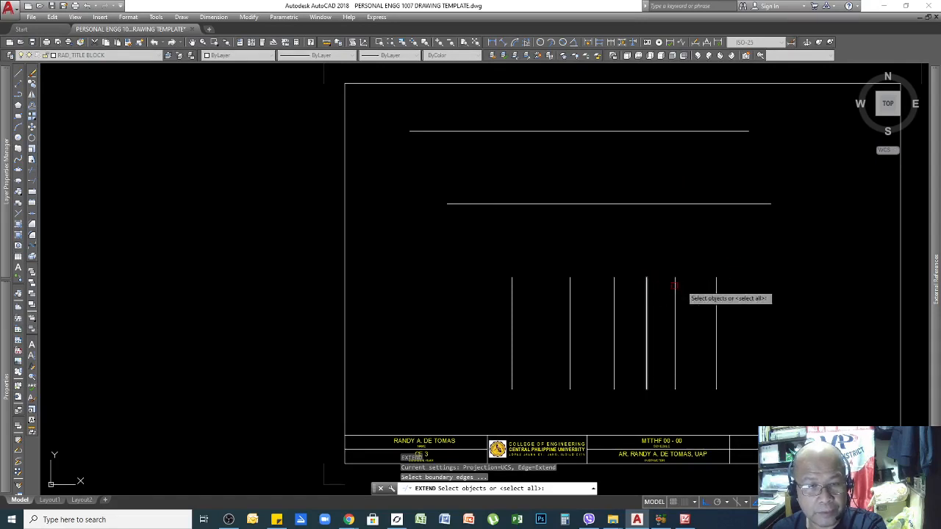
{"action": "left_click", "coordinate": [685, 131]}
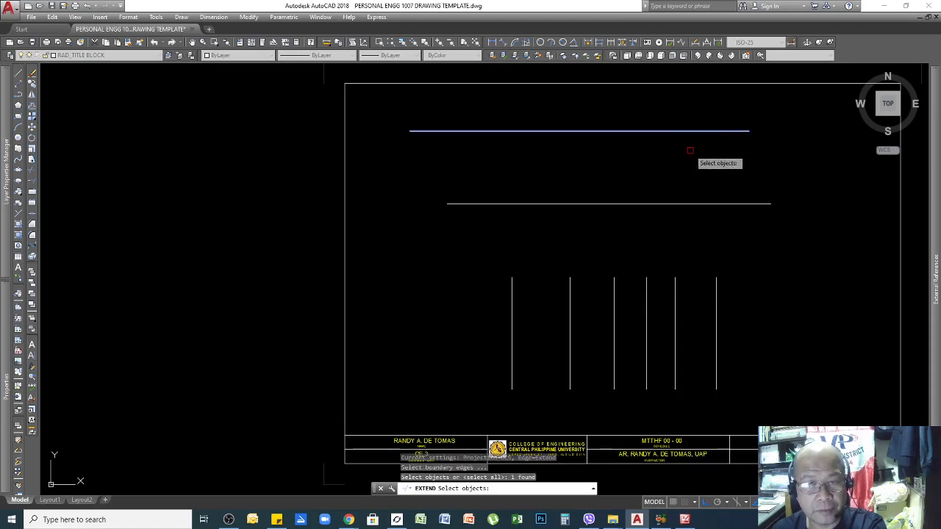
{"action": "key", "text": "Return"}
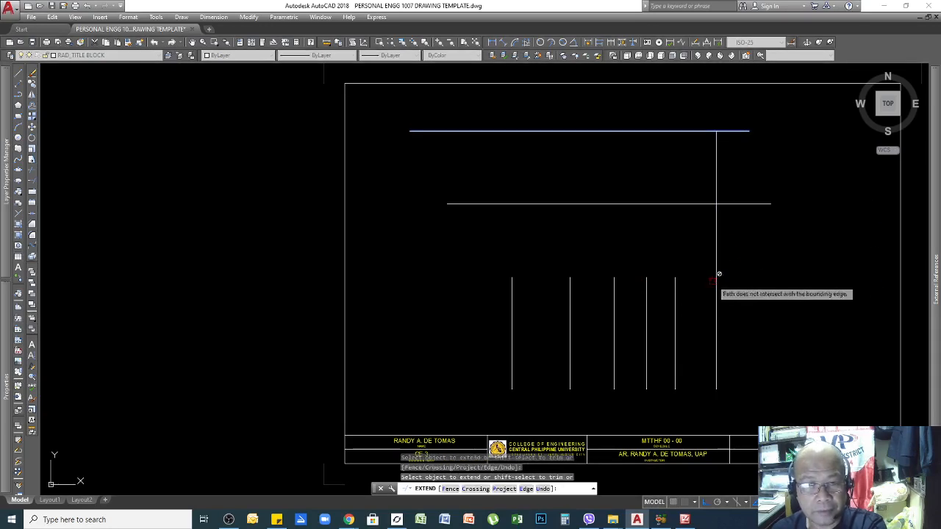
{"action": "left_click", "coordinate": [677, 284]}
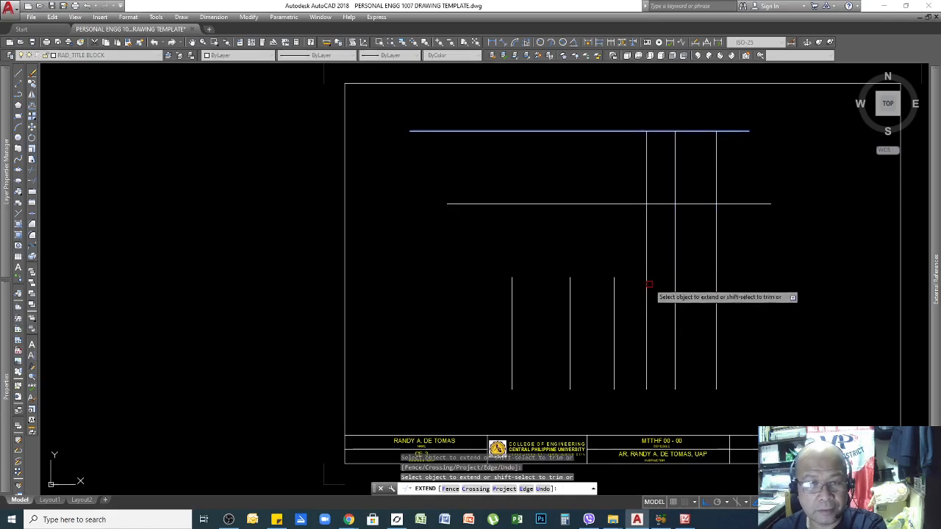
{"action": "key", "text": "Return"}
{"action": "left_click", "coordinate": [746, 151]}
{"action": "left_click", "coordinate": [600, 170]}
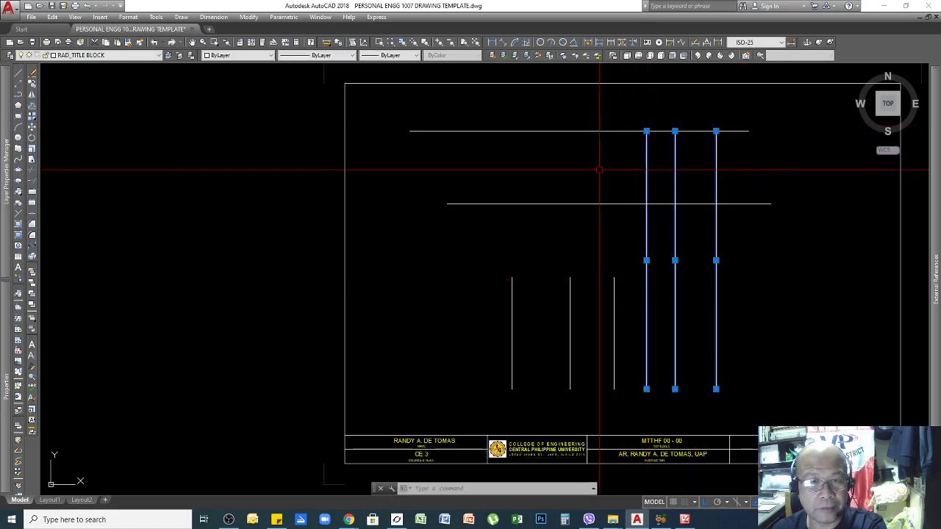
{"action": "key", "text": "Escape"}
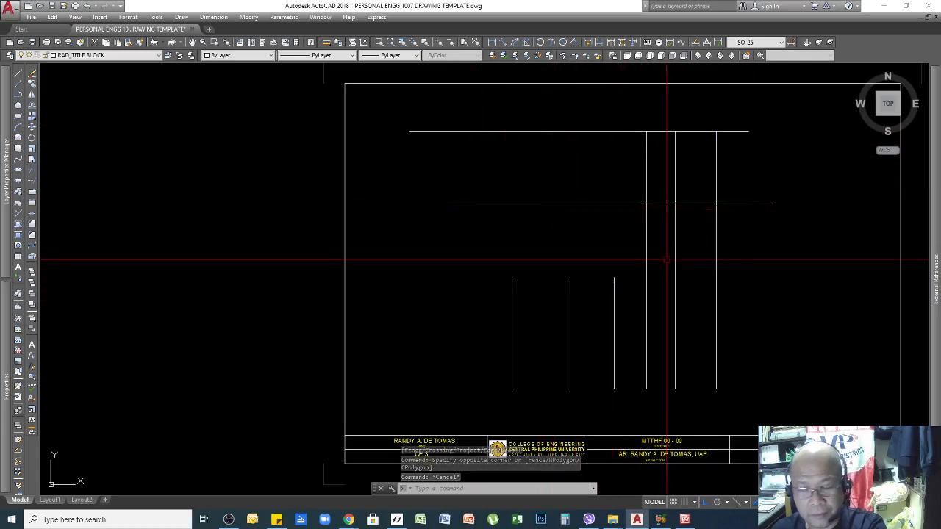
Step: Extend the three leftmost vertical lines up to the lower horizontal line, using that line as the boundary edge
{"action": "type", "text": "E"}
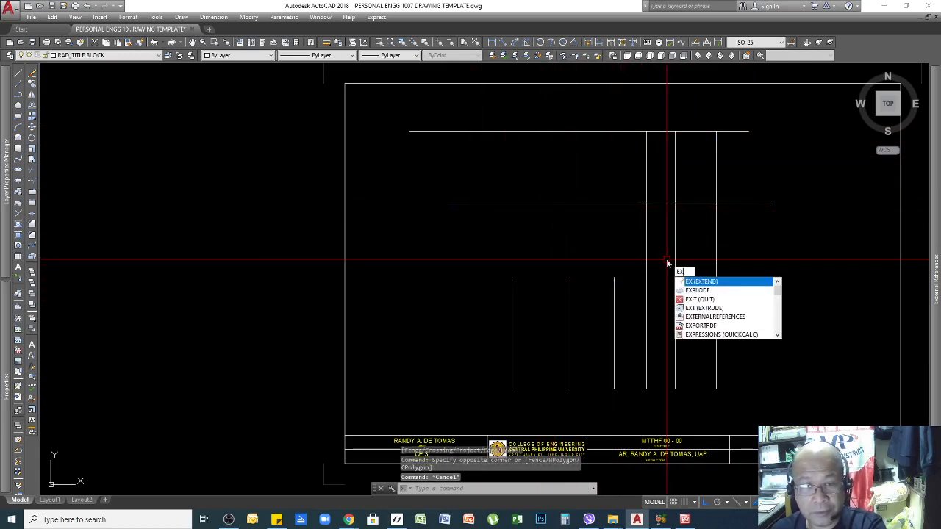
{"action": "type", "text": "X"}
{"action": "key", "text": "Return"}
{"action": "left_click", "coordinate": [568, 203]}
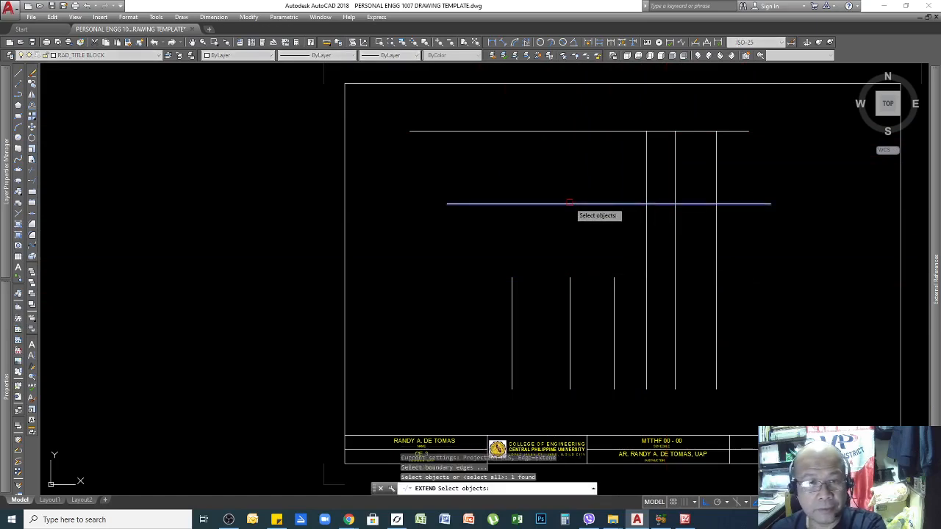
{"action": "key", "text": "Return"}
{"action": "left_click", "coordinate": [624, 266]}
{"action": "left_click", "coordinate": [609, 277]}
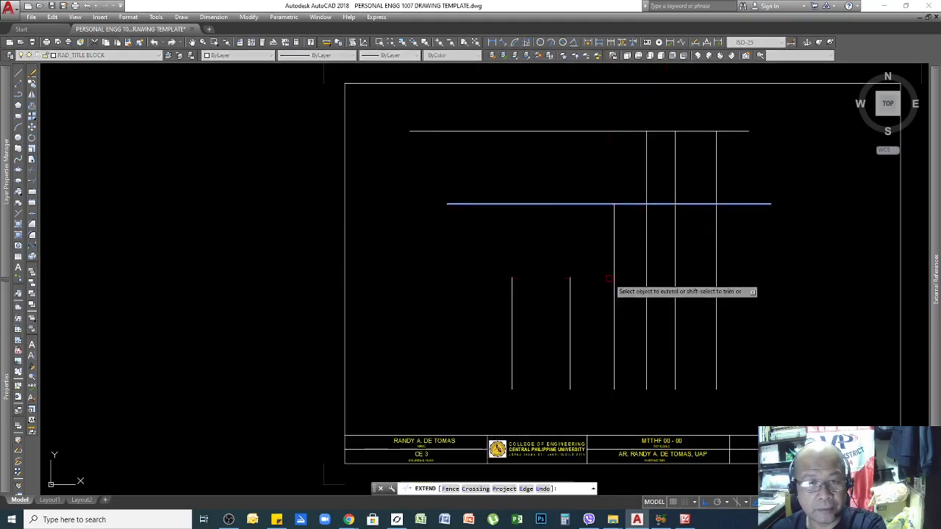
{"action": "left_click", "coordinate": [589, 273]}
{"action": "left_click", "coordinate": [562, 285]}
{"action": "left_click", "coordinate": [532, 265]}
{"action": "left_click", "coordinate": [500, 283]}
{"action": "key", "text": "Return"}
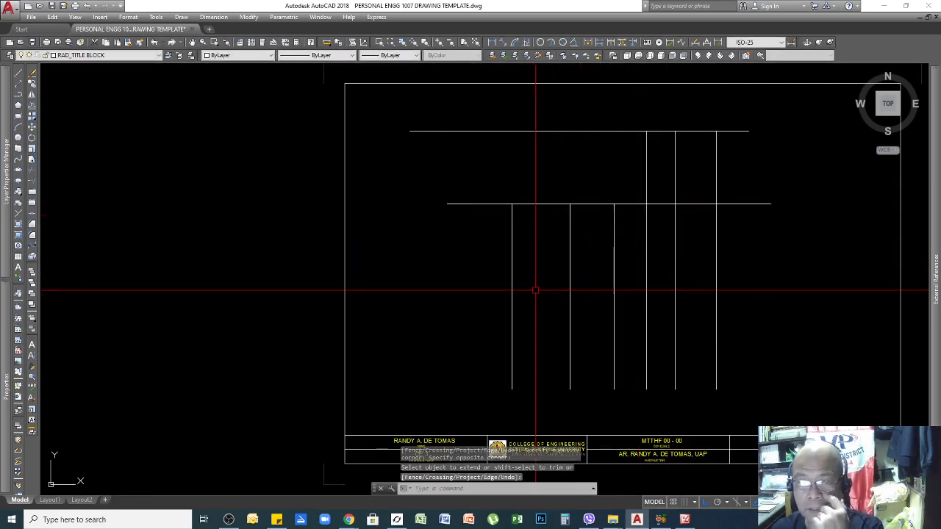
Step: Erase both horizontal lines and all six vertical lines from the sheet
{"action": "left_click", "coordinate": [728, 114]}
{"action": "left_click", "coordinate": [482, 309]}
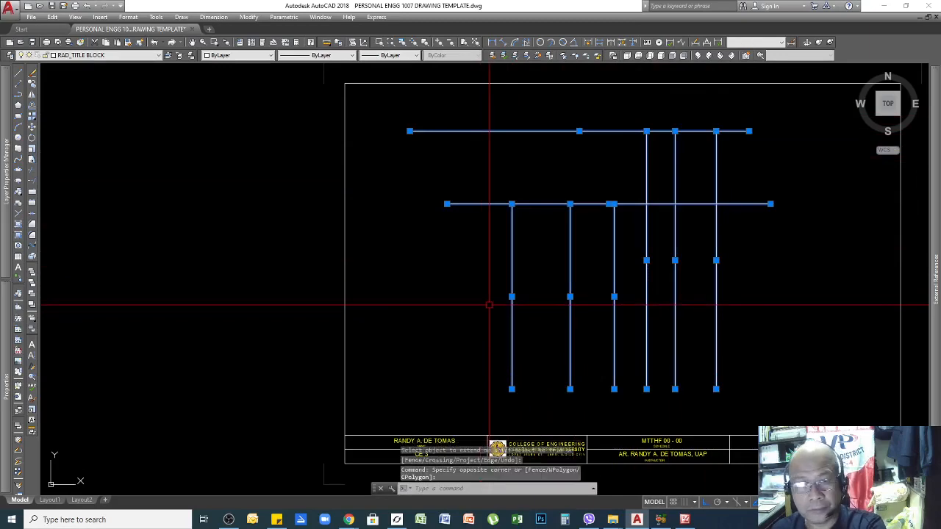
{"action": "key", "text": "Delete"}
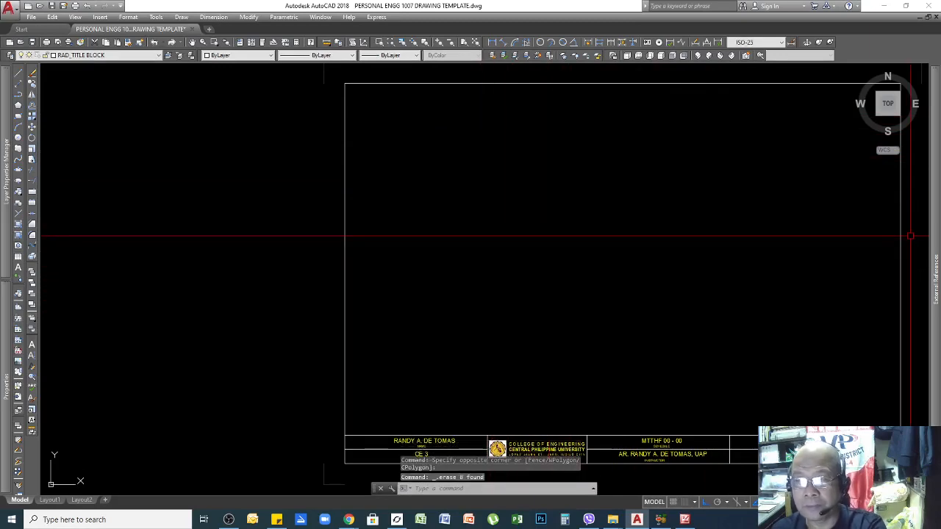
Step: Switch to Microsoft Office Picture Manager to read the Extend and Explode command notes, and return to the AutoCAD drawing
{"action": "key", "text": "alt+Tab"}
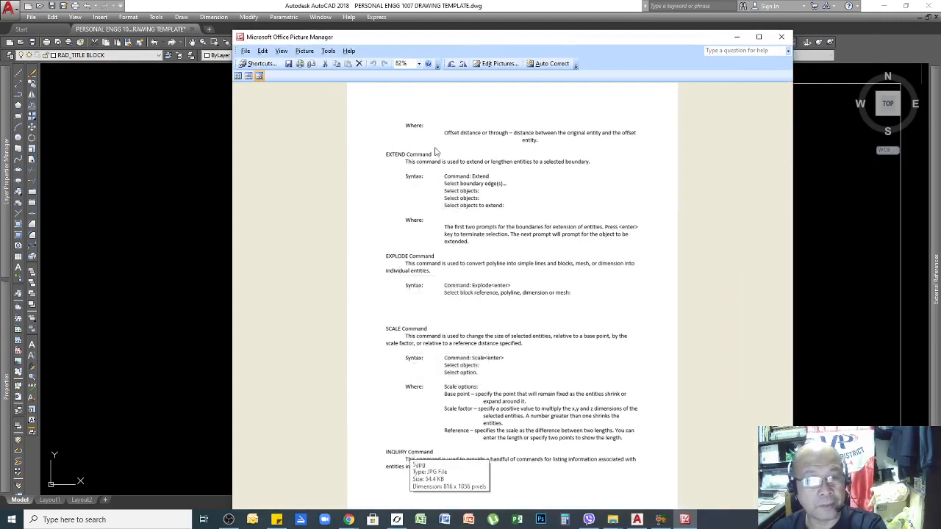
{"action": "left_click_drag", "start_coordinate": [551, 39], "coordinate": [940, 79]}
{"action": "left_click", "coordinate": [612, 258]}
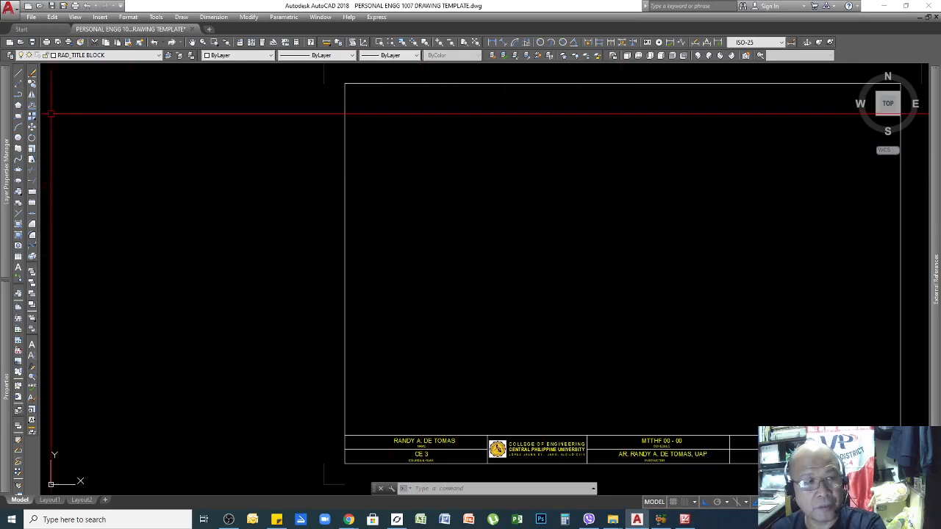
Step: Draw a wide rectangle in the left-centre area of the sheet frame
{"action": "left_click", "coordinate": [24, 117]}
{"action": "left_click", "coordinate": [473, 195]}
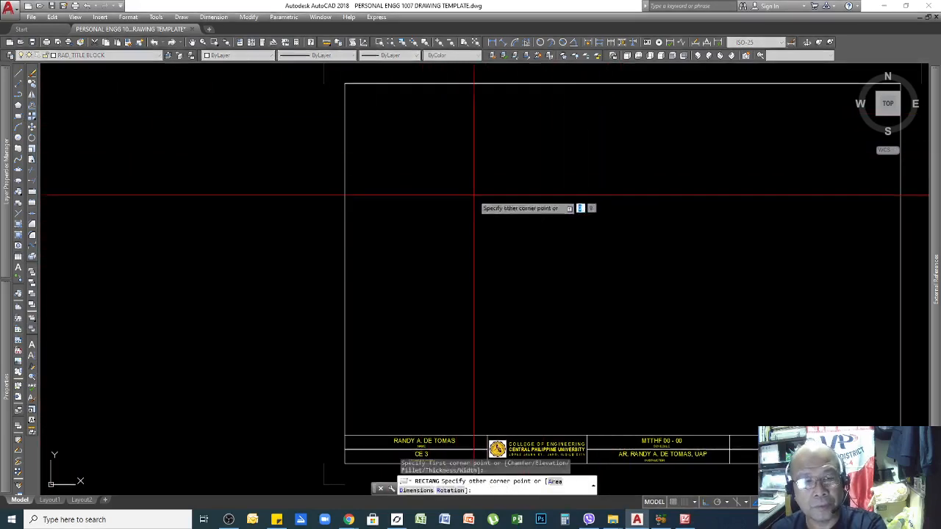
{"action": "left_click", "coordinate": [612, 270]}
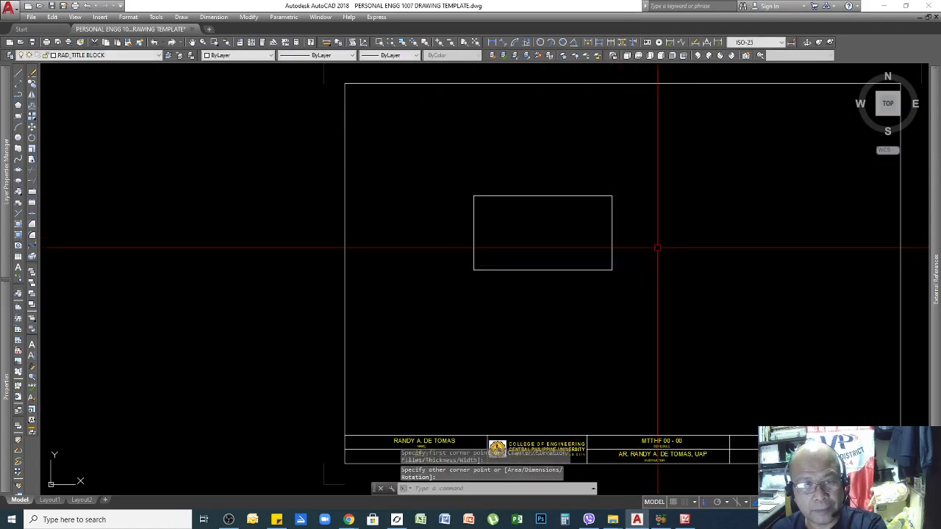
Step: Select the rectangle by an edge and with a crossing window to examine whether it acts as one object, clearing each selection
{"action": "left_click", "coordinate": [579, 197]}
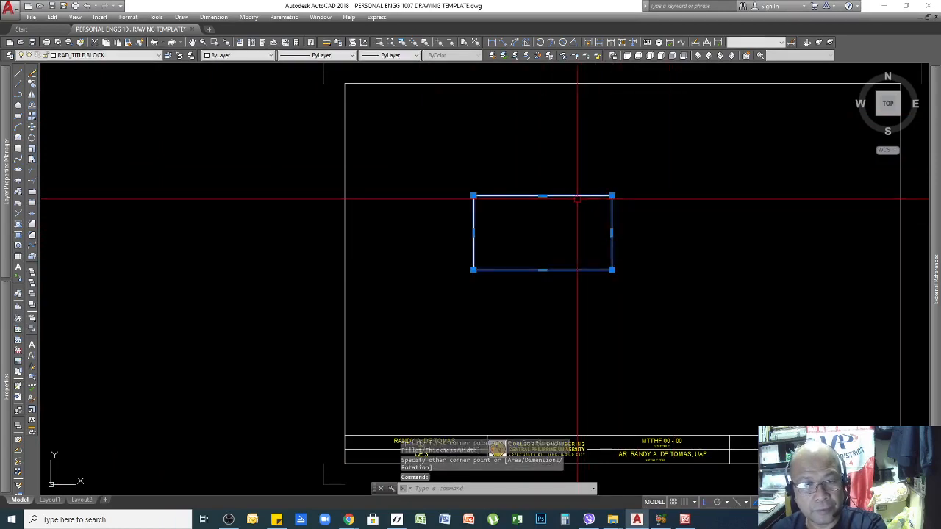
{"action": "key", "text": "Escape"}
{"action": "key", "text": "Escape"}
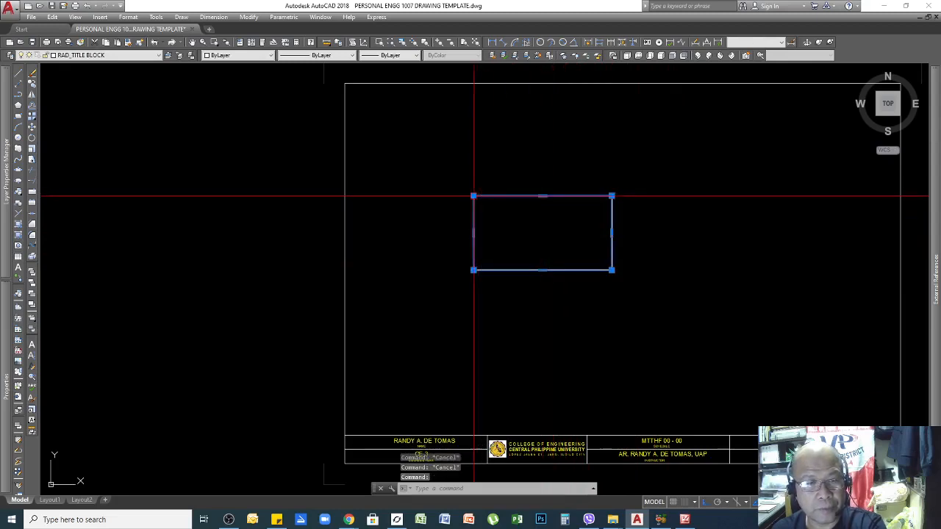
{"action": "key", "text": "Escape"}
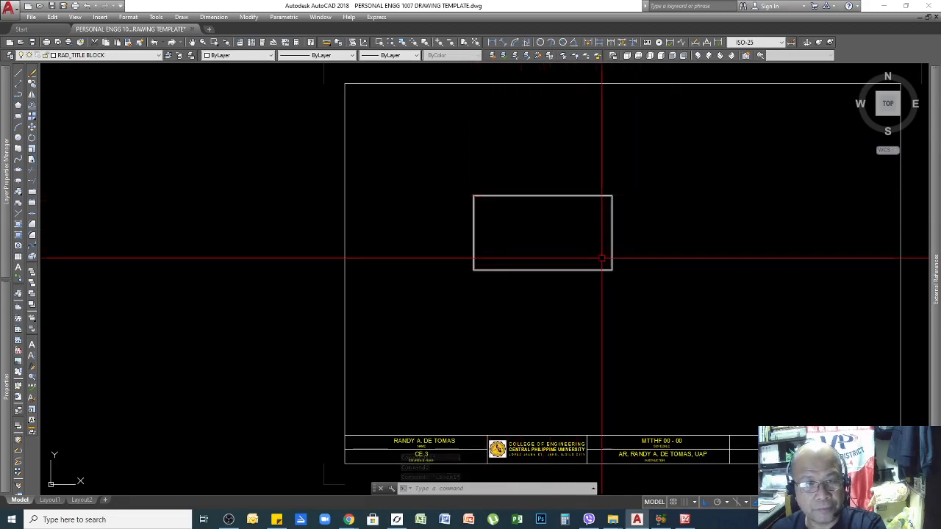
{"action": "left_click", "coordinate": [561, 186]}
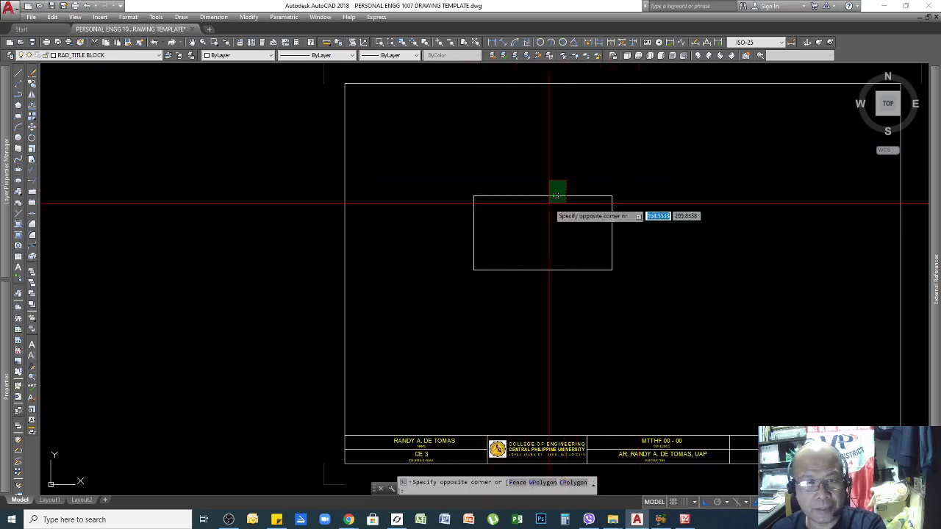
{"action": "left_click", "coordinate": [552, 202]}
{"action": "key", "text": "Escape"}
{"action": "key", "text": "Escape"}
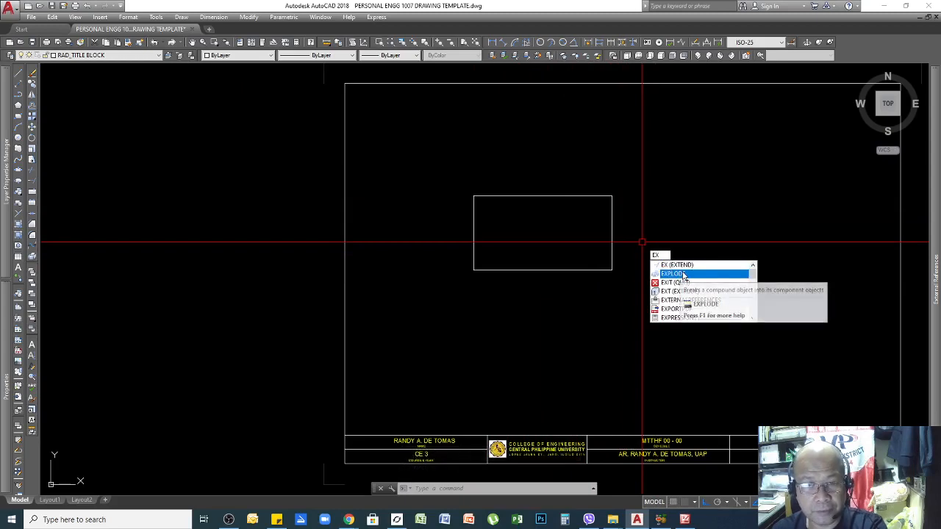
Step: Explode the rectangle into separate lines and select its top edge to check it, clearing the selection
{"action": "left_click", "coordinate": [680, 274]}
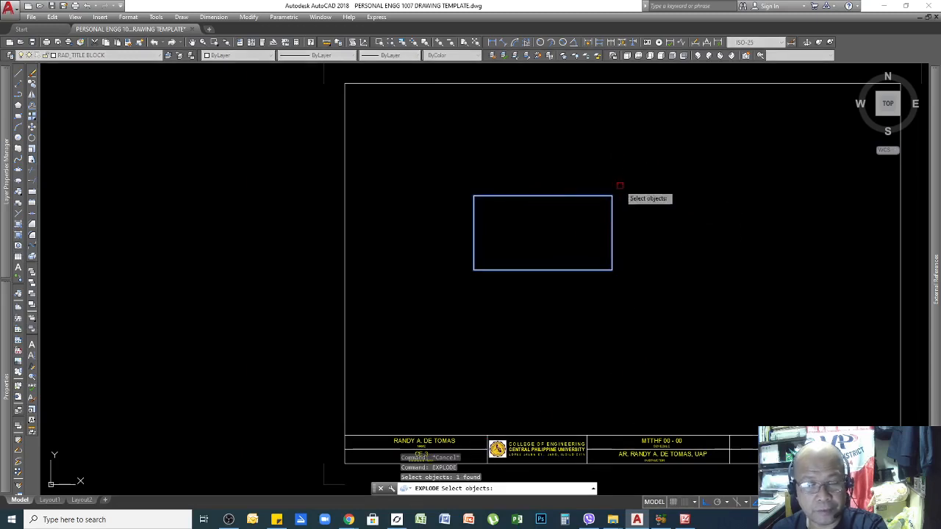
{"action": "key", "text": "Return"}
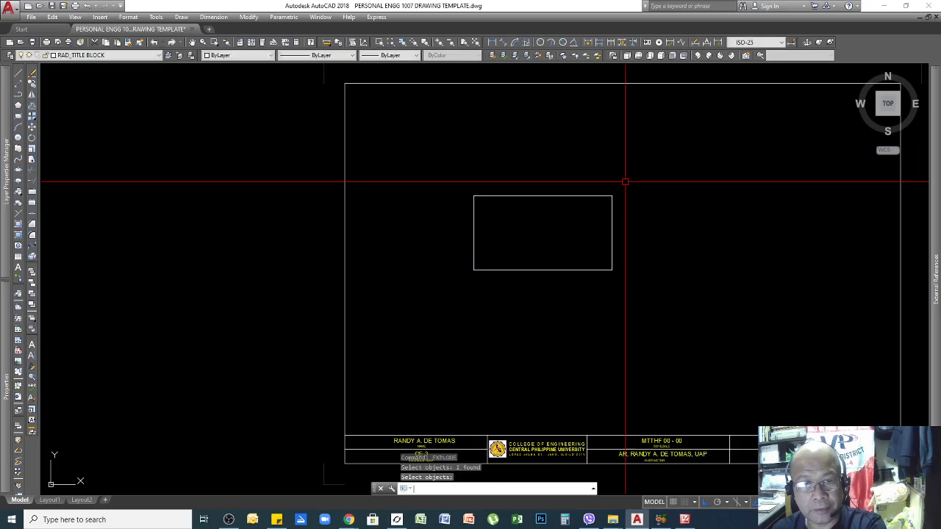
{"action": "left_click", "coordinate": [553, 195]}
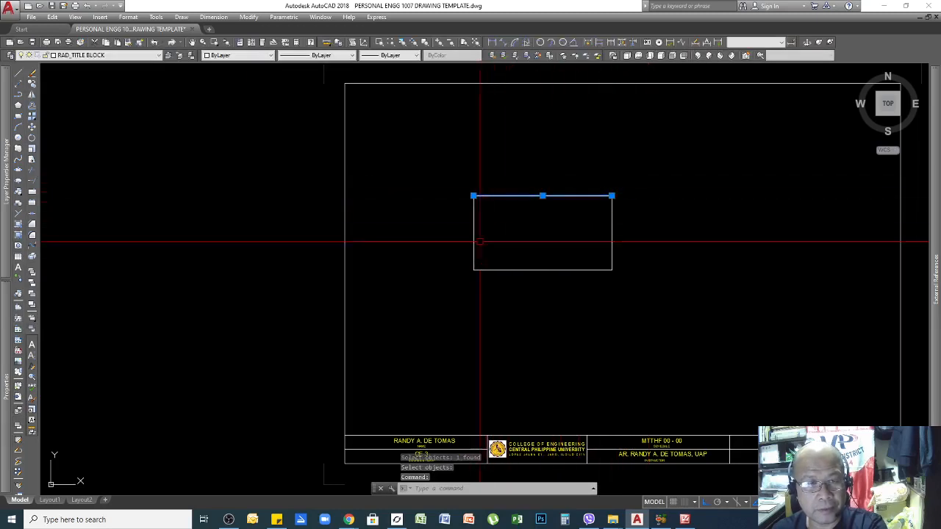
{"action": "key", "text": "Escape"}
Step: Select the exploded rectangle's edges individually with crossing windows to examine how they behave, clearing each selection
{"action": "left_click", "coordinate": [631, 214]}
{"action": "left_click", "coordinate": [574, 228]}
{"action": "left_click", "coordinate": [542, 231]}
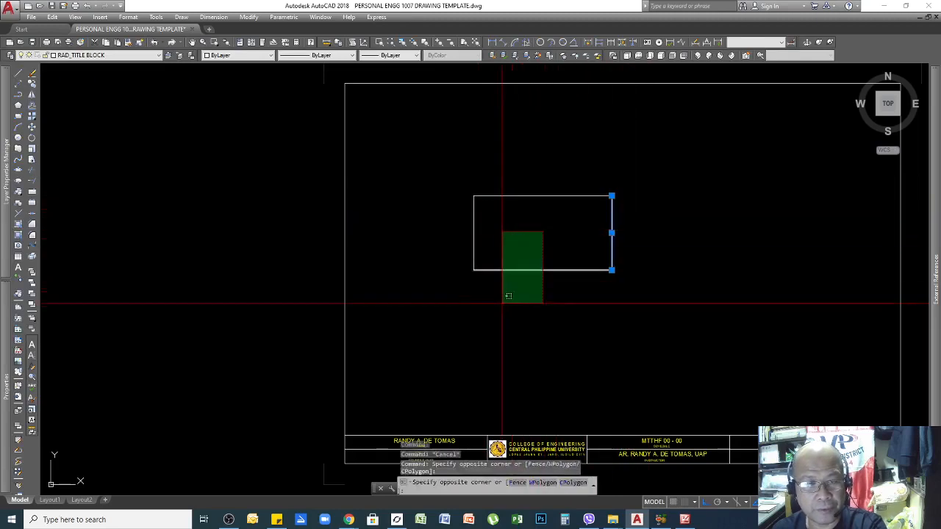
{"action": "left_click", "coordinate": [491, 315]}
{"action": "left_click", "coordinate": [490, 317]}
{"action": "left_click", "coordinate": [505, 222]}
{"action": "key", "text": "Escape"}
{"action": "left_click", "coordinate": [508, 212]}
{"action": "left_click", "coordinate": [460, 224]}
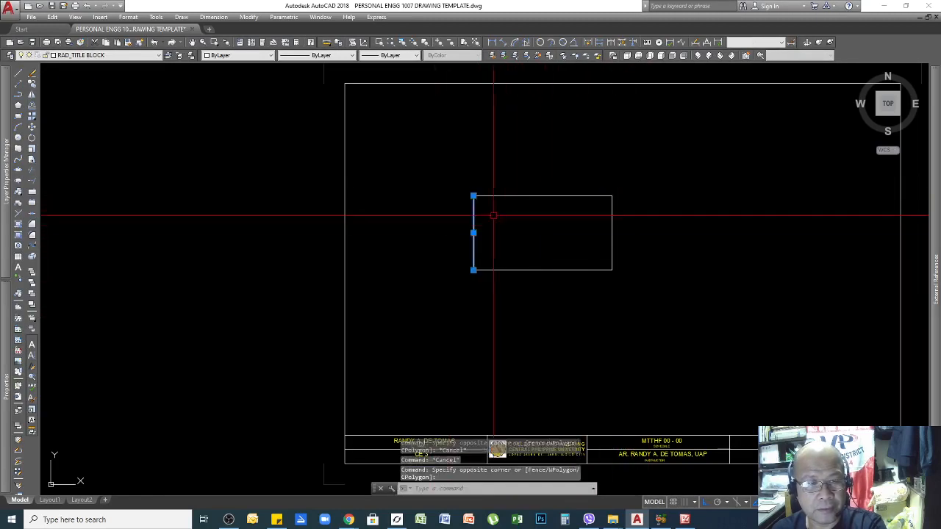
{"action": "key", "text": "Escape"}
{"action": "left_click", "coordinate": [570, 174]}
{"action": "left_click", "coordinate": [528, 230]}
{"action": "key", "text": "Escape"}
{"action": "left_click", "coordinate": [630, 218]}
{"action": "left_click", "coordinate": [588, 239]}
{"action": "key", "text": "Escape"}
{"action": "left_click", "coordinate": [542, 167]}
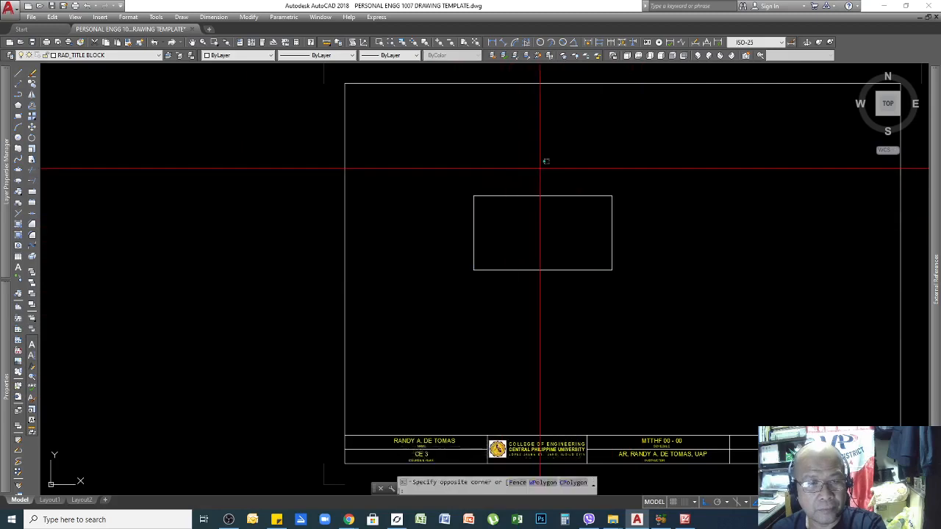
{"action": "left_click", "coordinate": [433, 297]}
{"action": "key", "text": "Escape"}
Step: Erase the four lines of the exploded rectangle using one crossing window around them
{"action": "scroll", "coordinate": [582, 233], "scroll_direction": "down", "scroll_amount": 2}
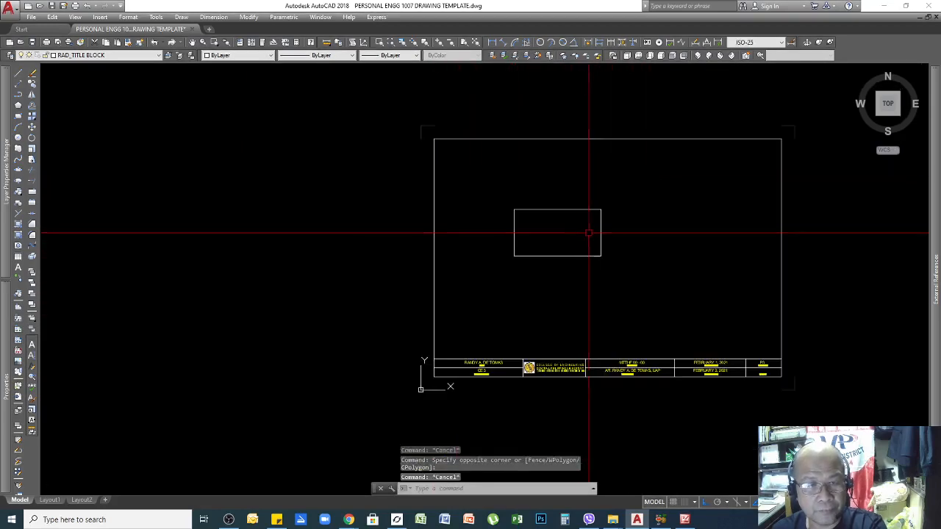
{"action": "left_click", "coordinate": [620, 181]}
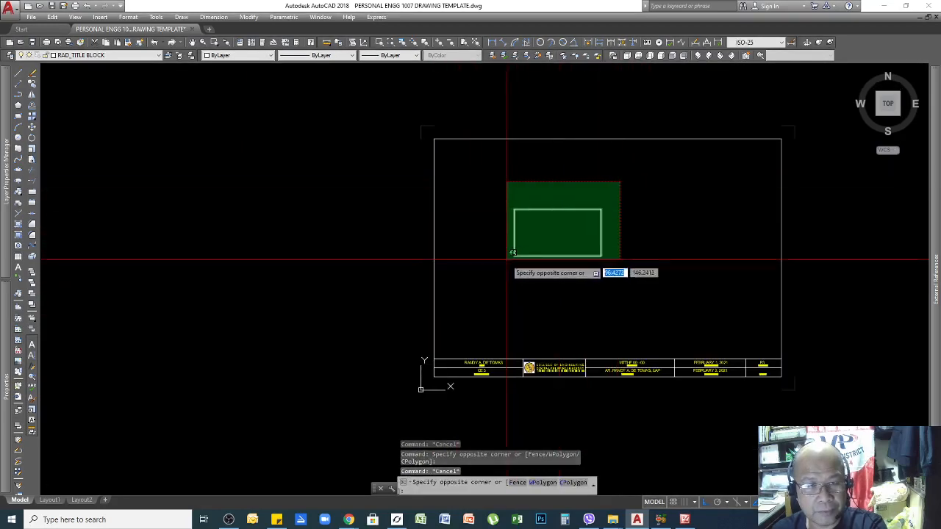
{"action": "left_click", "coordinate": [509, 261]}
{"action": "key", "text": "Delete"}
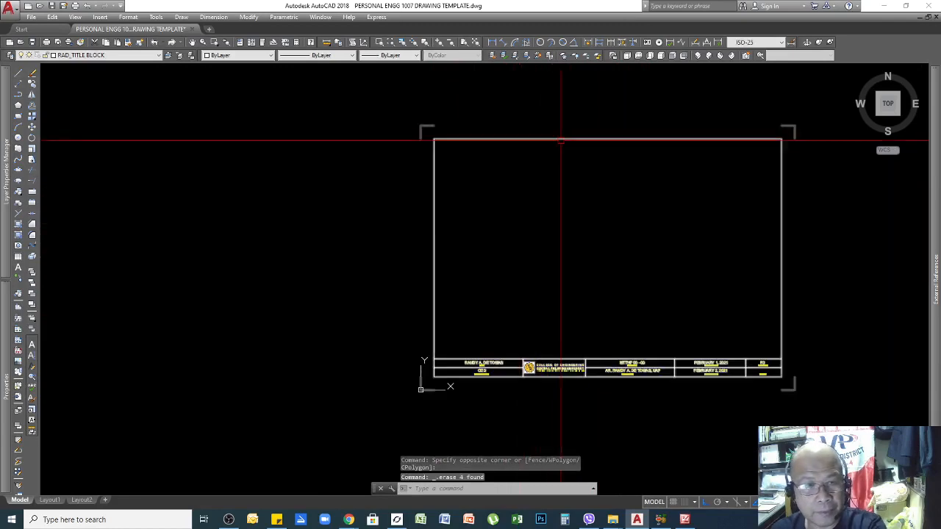
Step: Select the sheet border by its top edge to examine whether the border and title strip act as one object
{"action": "scroll", "coordinate": [517, 254], "scroll_direction": "down", "scroll_amount": 2}
{"action": "scroll", "coordinate": [607, 200], "scroll_direction": "up", "scroll_amount": 4}
{"action": "scroll", "coordinate": [624, 147], "scroll_direction": "down", "scroll_amount": 4}
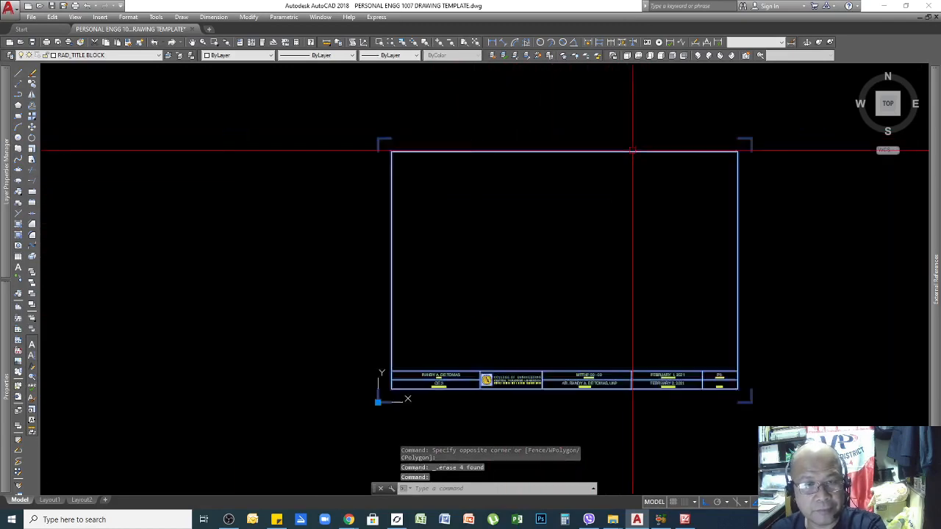
{"action": "key", "text": "Escape"}
{"action": "left_click", "coordinate": [593, 154]}
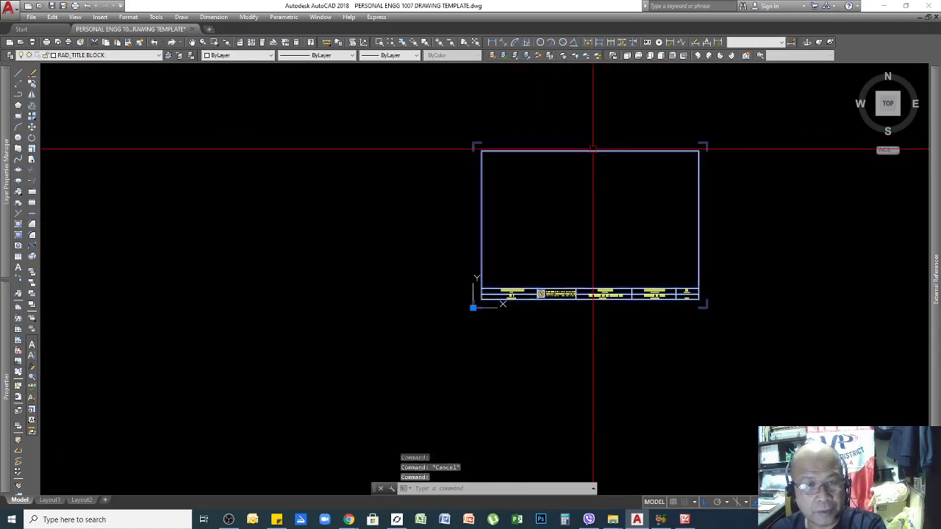
{"action": "scroll", "coordinate": [682, 285], "scroll_direction": "up", "scroll_amount": 2}
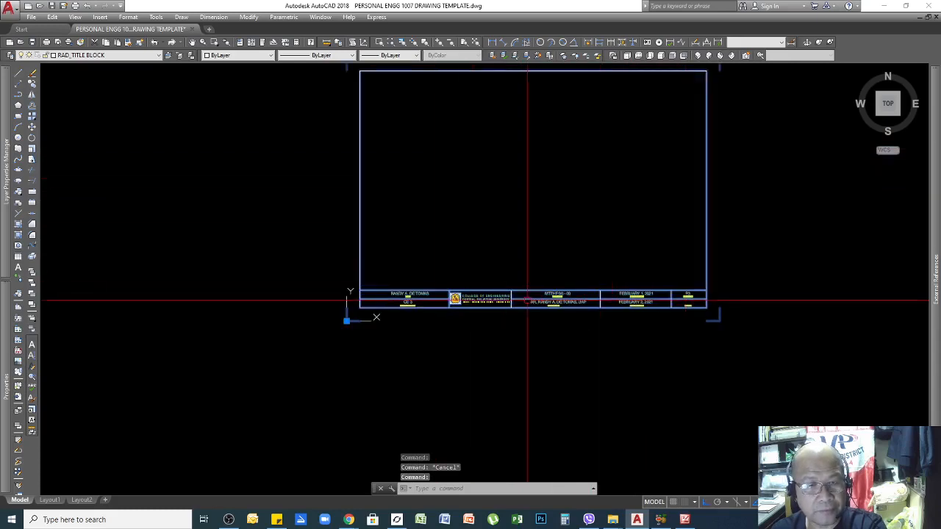
{"action": "scroll", "coordinate": [431, 301], "scroll_direction": "up", "scroll_amount": 6}
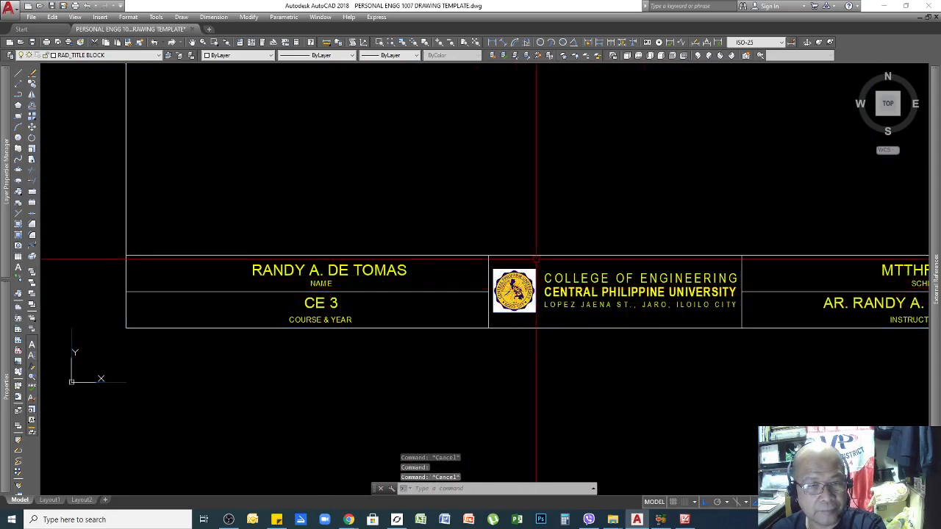
Step: Inspect the title strip's cells and reselect the sheet from the strip to examine its grouping, clearing each selection
{"action": "left_click", "coordinate": [487, 279]}
{"action": "key", "text": "Escape"}
{"action": "key", "text": "Escape"}
{"action": "scroll", "coordinate": [484, 280], "scroll_direction": "down", "scroll_amount": 4}
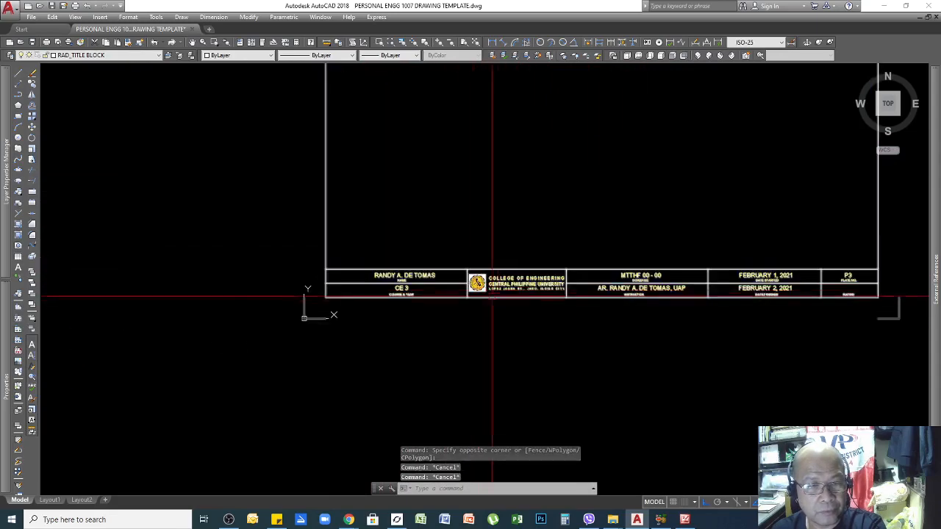
{"action": "scroll", "coordinate": [542, 298], "scroll_direction": "down", "scroll_amount": 4}
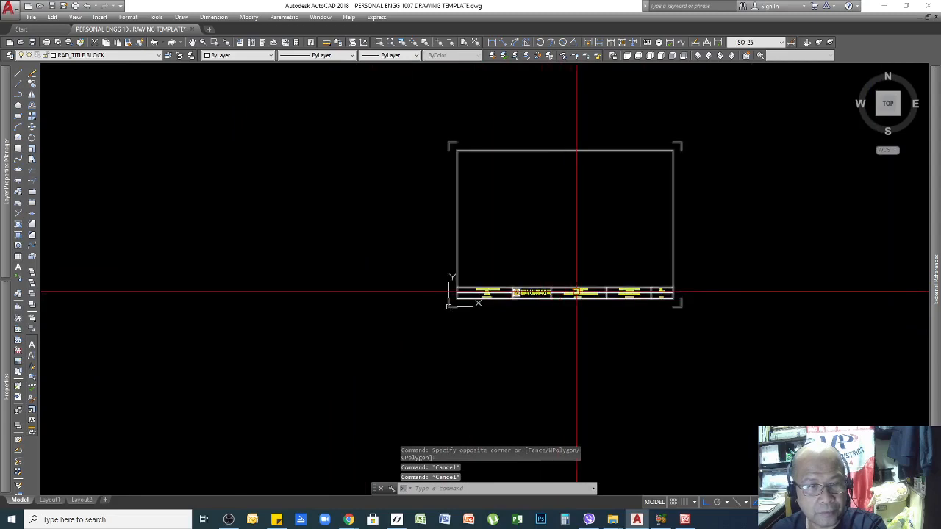
{"action": "scroll", "coordinate": [576, 292], "scroll_direction": "up", "scroll_amount": 2}
{"action": "left_click", "coordinate": [584, 287]}
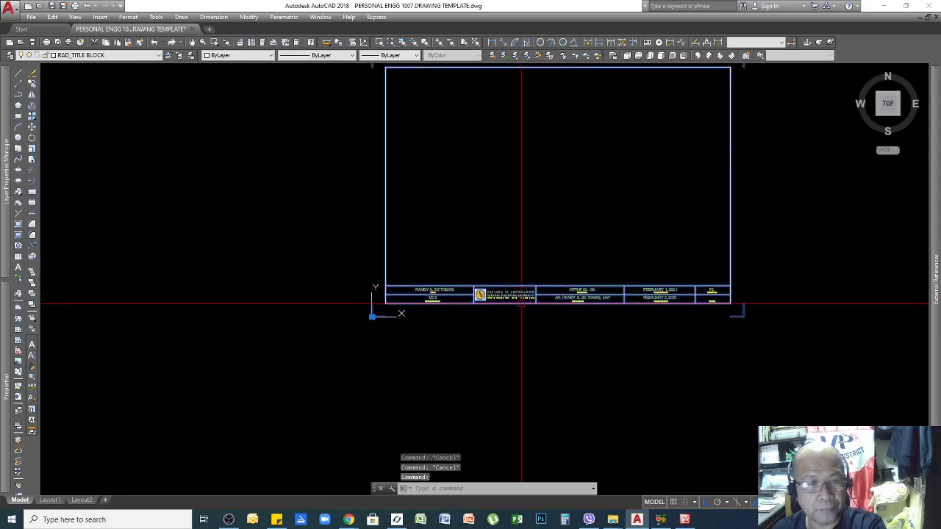
{"action": "key", "text": "Escape"}
{"action": "scroll", "coordinate": [528, 300], "scroll_direction": "down", "scroll_amount": 2}
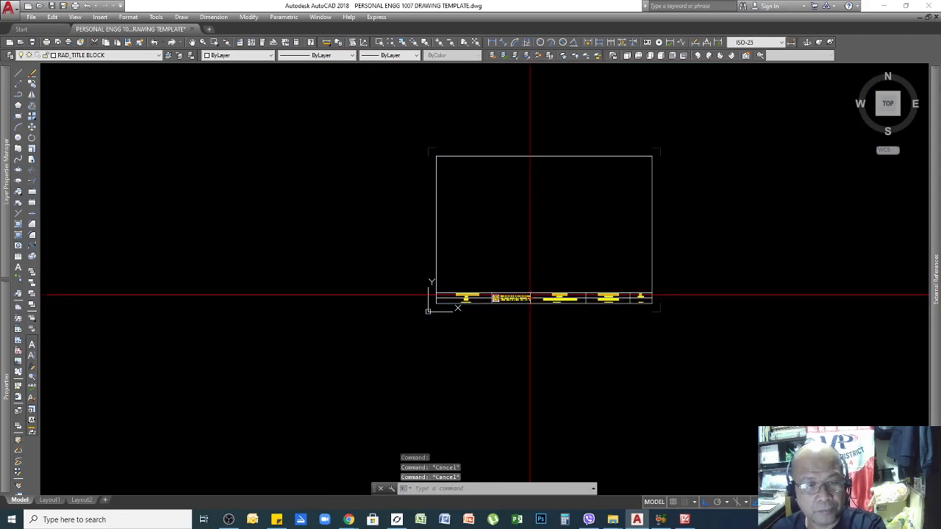
{"action": "scroll", "coordinate": [508, 300], "scroll_direction": "down", "scroll_amount": 2}
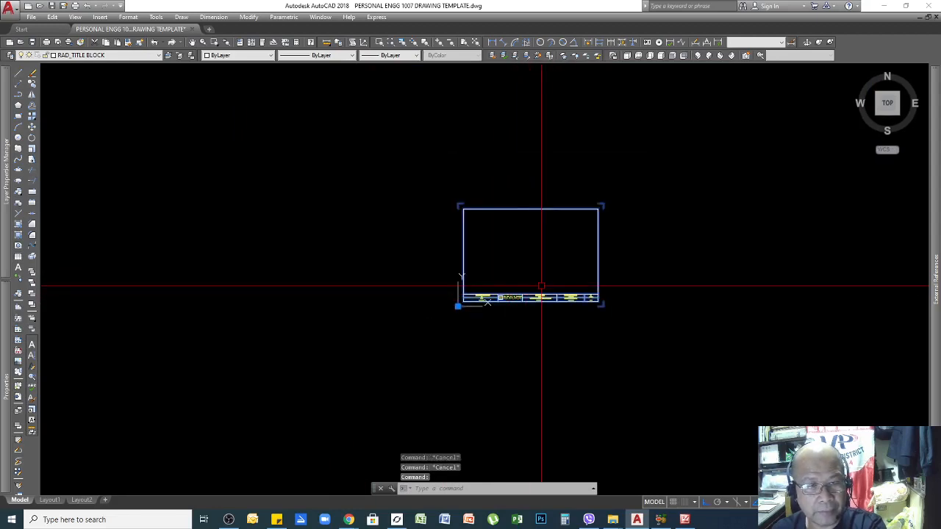
{"action": "scroll", "coordinate": [553, 300], "scroll_direction": "up", "scroll_amount": 2}
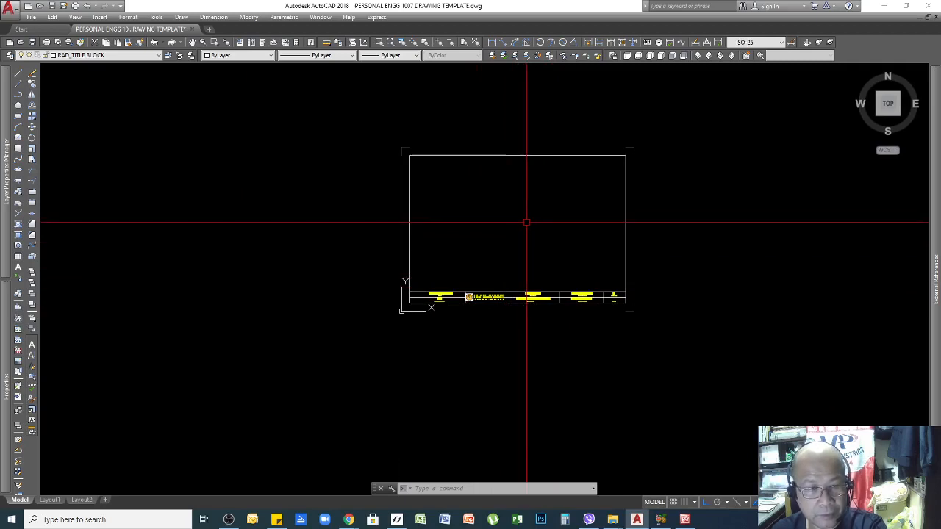
Step: Explode the title block sheet into its component objects
{"action": "type", "text": "EX"}
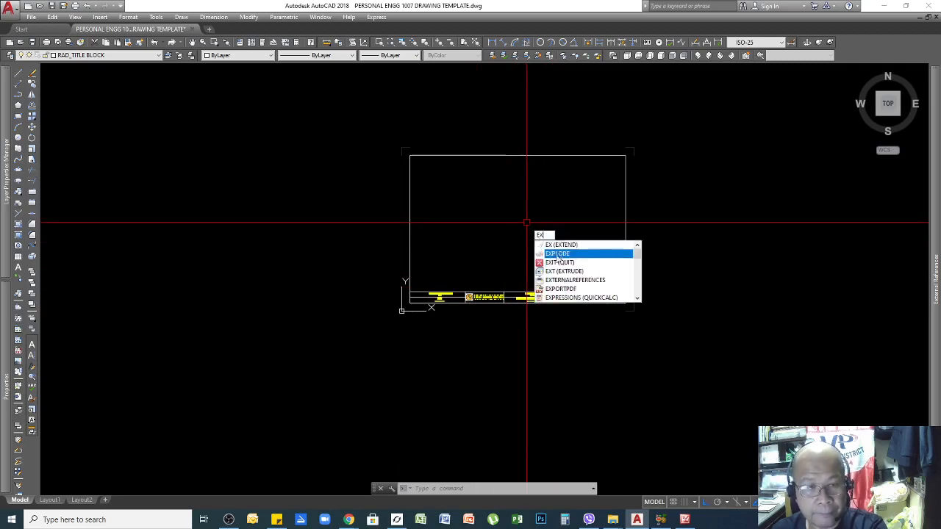
{"action": "left_click", "coordinate": [559, 254]}
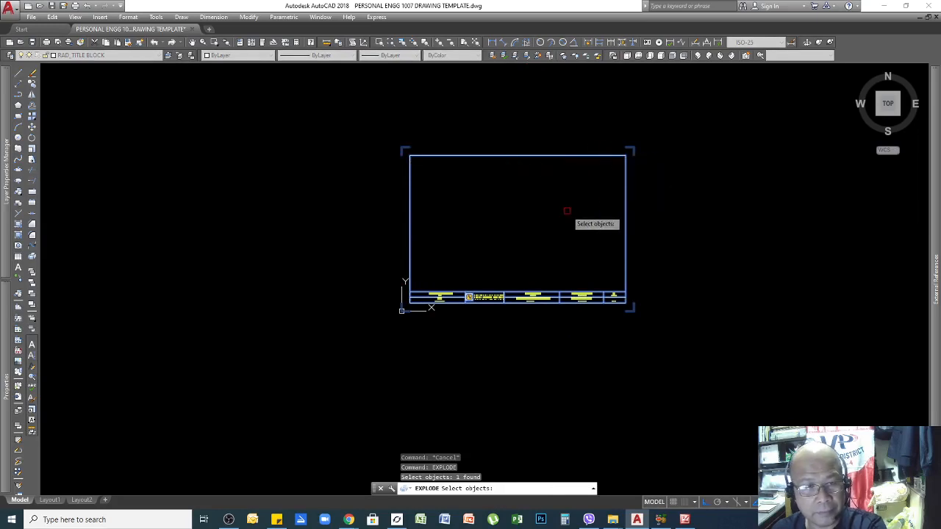
{"action": "key", "text": "Return"}
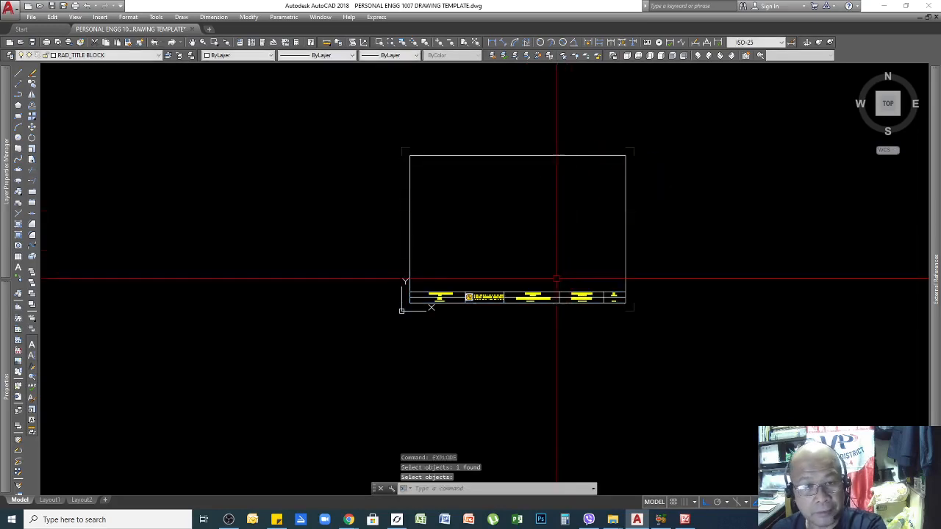
Step: Select the rectangular sheet border with a crossing window and move it horizontally left, clear of the title strip
{"action": "left_click", "coordinate": [638, 198]}
{"action": "left_click", "coordinate": [603, 208]}
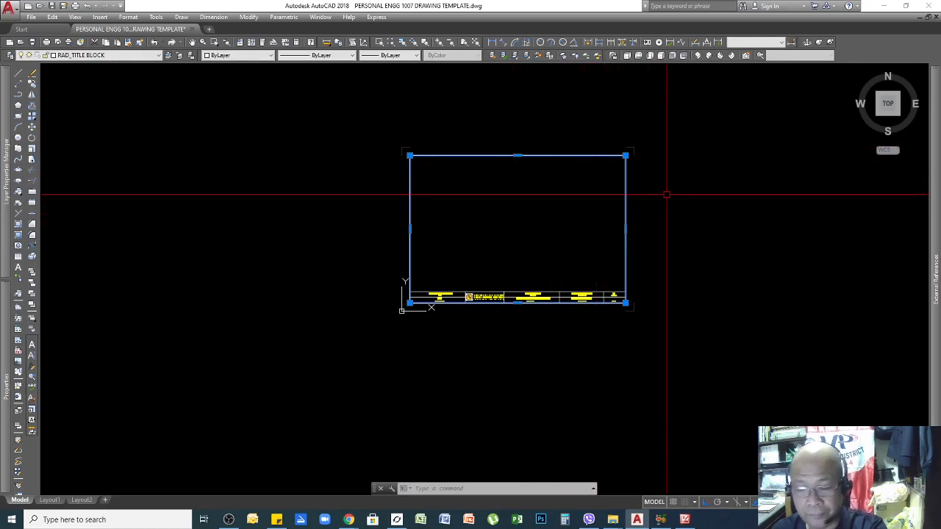
{"action": "type", "text": "m"}
{"action": "key", "text": "Return"}
{"action": "left_click", "coordinate": [657, 157]}
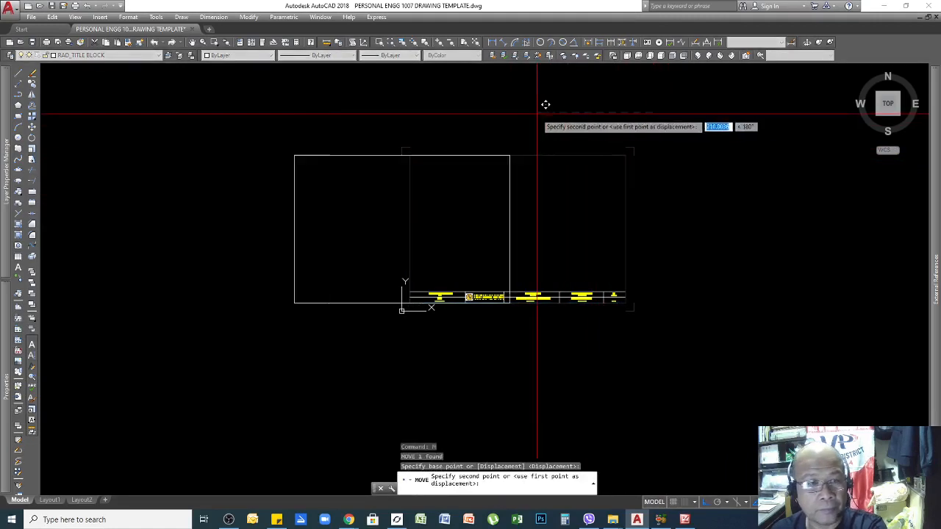
{"action": "left_click", "coordinate": [390, 101]}
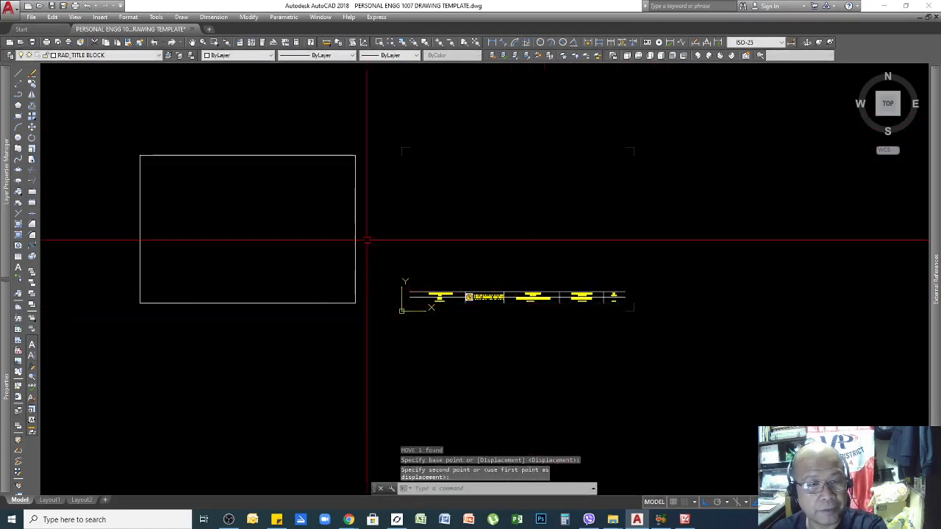
Step: Move the schedule text MTTHF 00 - 00 straight up out of the title strip
{"action": "scroll", "coordinate": [515, 324], "scroll_direction": "up", "scroll_amount": 6}
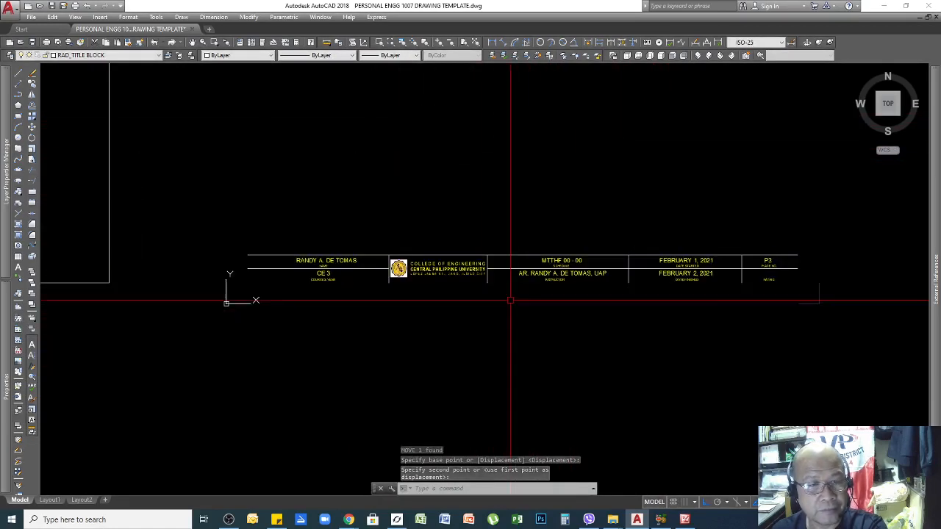
{"action": "left_click", "coordinate": [572, 250]}
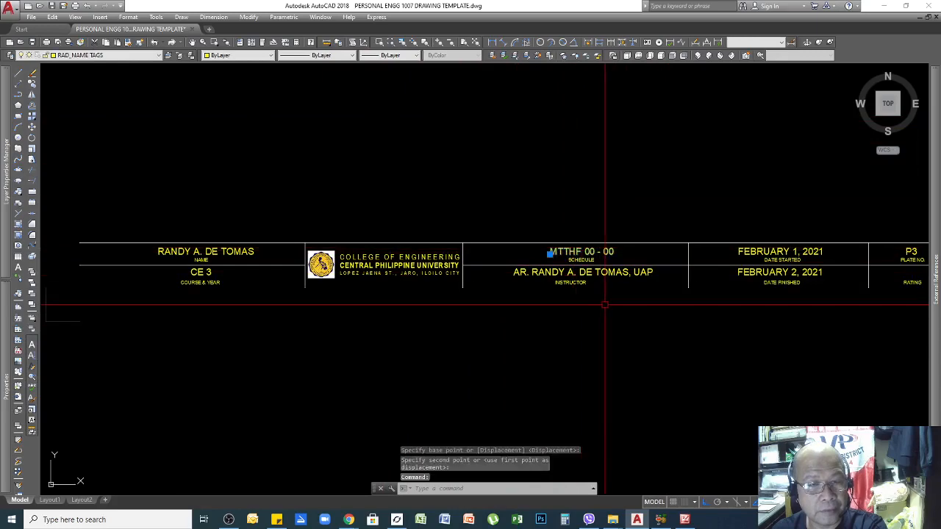
{"action": "type", "text": "m"}
{"action": "key", "text": "space"}
{"action": "left_click", "coordinate": [576, 319]}
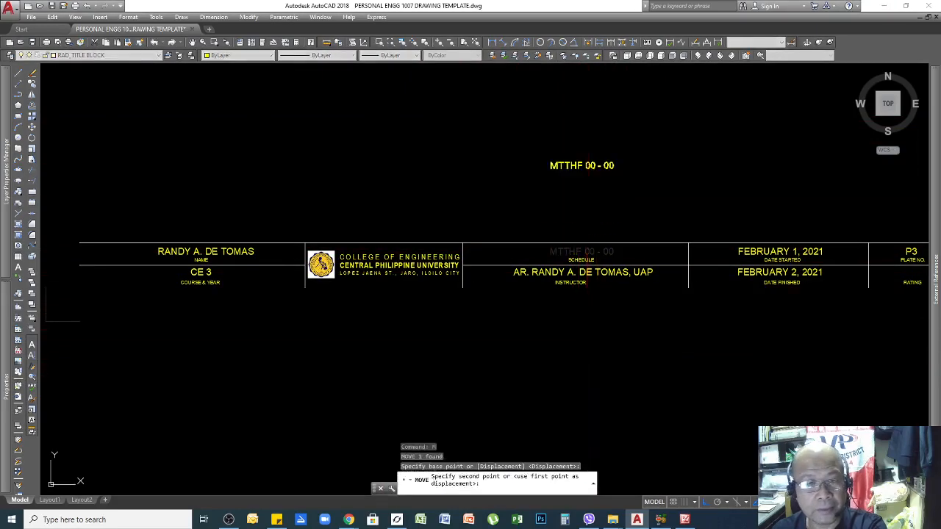
{"action": "left_click", "coordinate": [581, 232]}
Step: Move the instructor's name text straight down below the title strip
{"action": "left_click", "coordinate": [617, 275]}
{"action": "key", "text": "space"}
{"action": "left_click", "coordinate": [598, 309]}
{"action": "left_click", "coordinate": [592, 388]}
Step: Move the College of Engineering, Central Philippine University text straight up above the title strip
{"action": "key", "text": "space"}
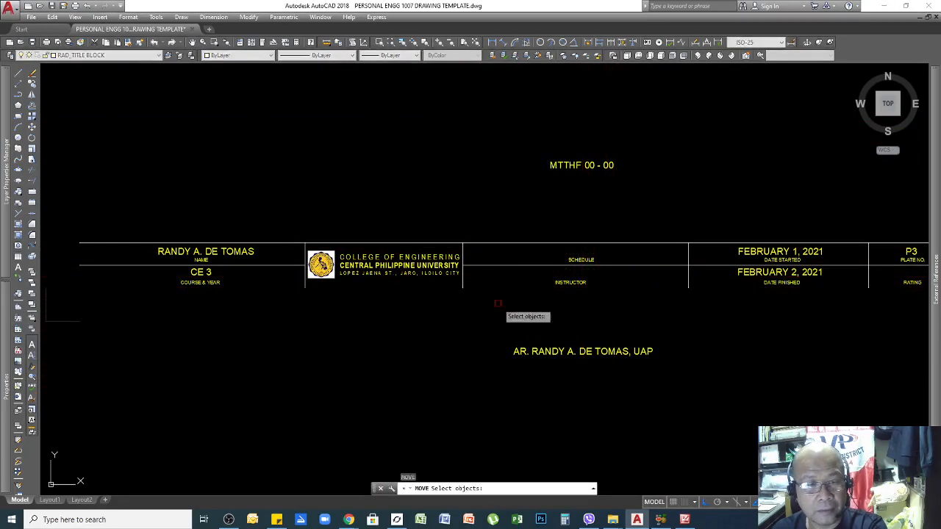
{"action": "left_click", "coordinate": [421, 263]}
{"action": "key", "text": "space"}
{"action": "left_click", "coordinate": [412, 371]}
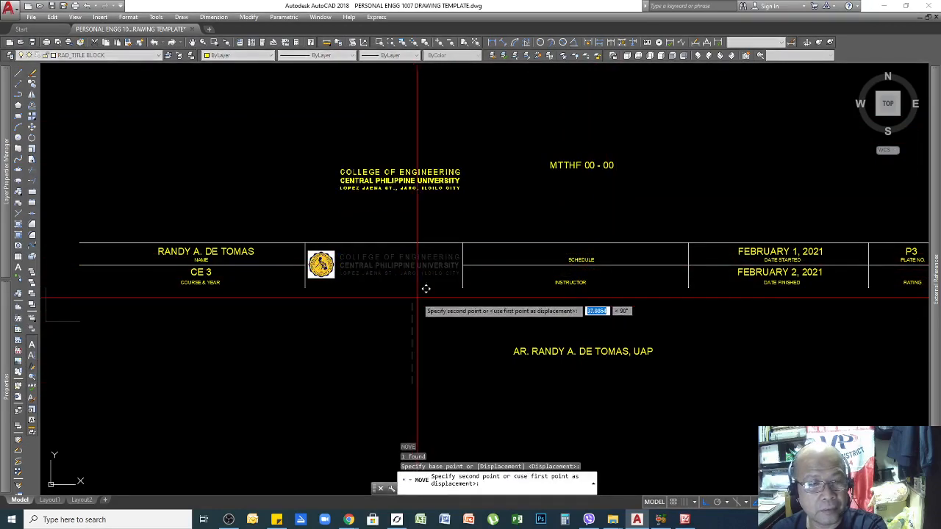
{"action": "left_click", "coordinate": [427, 288]}
Step: Undo the moves of the text and border and the explode of the title block template
{"action": "scroll", "coordinate": [508, 349], "scroll_direction": "down", "scroll_amount": 4}
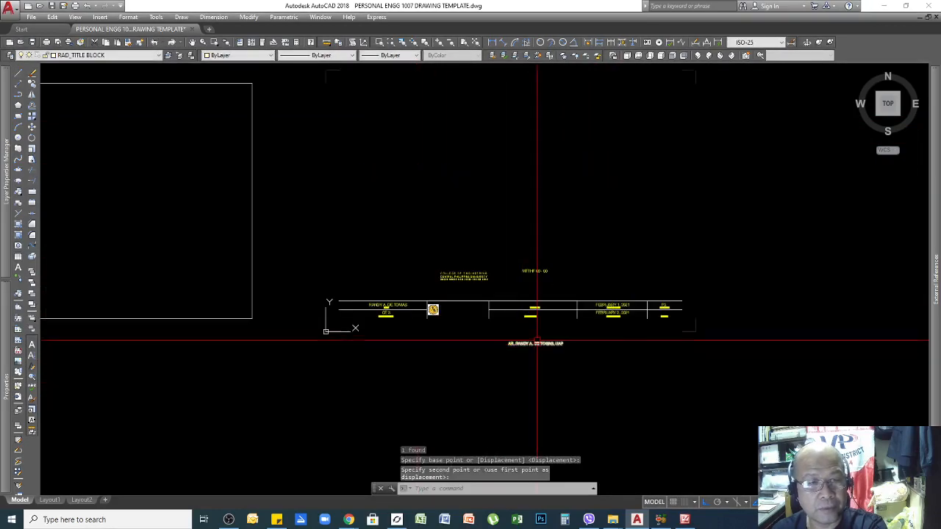
{"action": "left_click", "coordinate": [476, 43]}
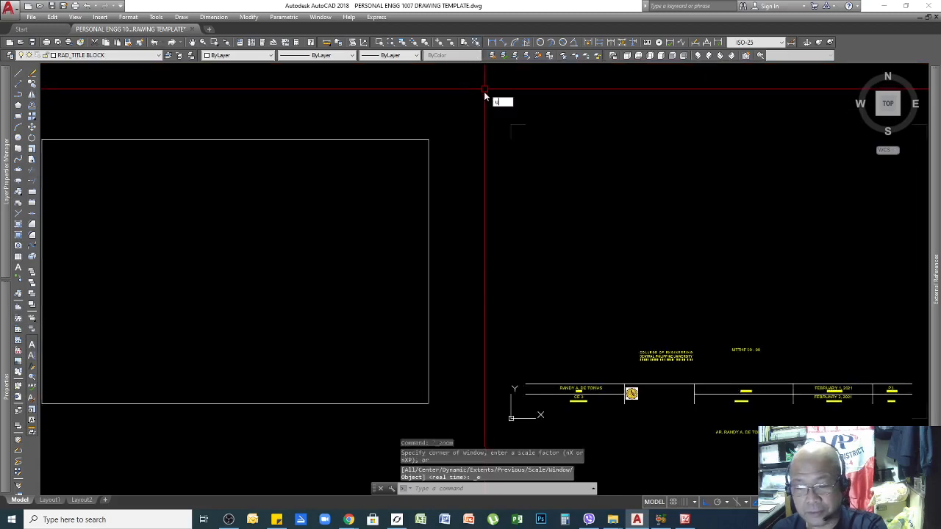
{"action": "type", "text": "u"}
{"action": "key", "text": "Return"}
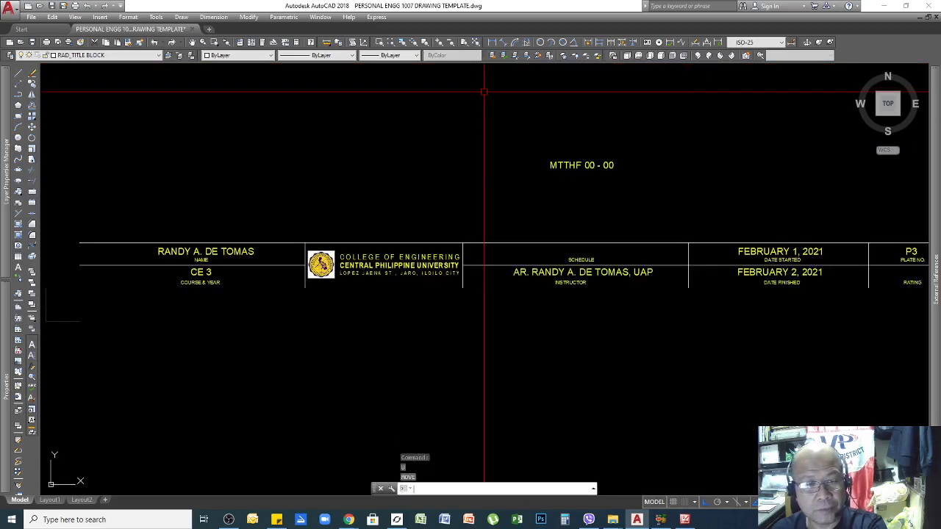
{"action": "key", "text": "Return"}
{"action": "key", "text": "Return"}
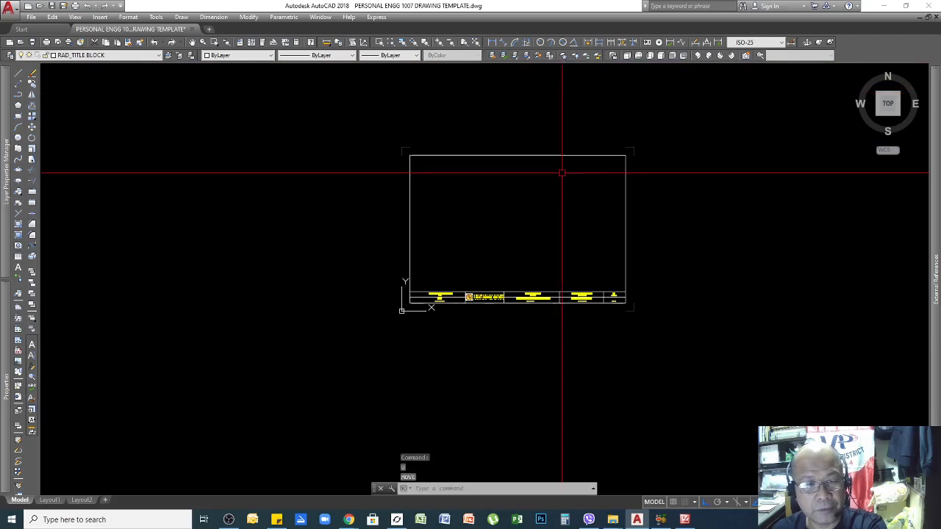
{"action": "key", "text": "Return"}
Step: Select the sheet's upper edge with a crossing window to check whether the template is a single block, and clear the selection
{"action": "left_click", "coordinate": [520, 140]}
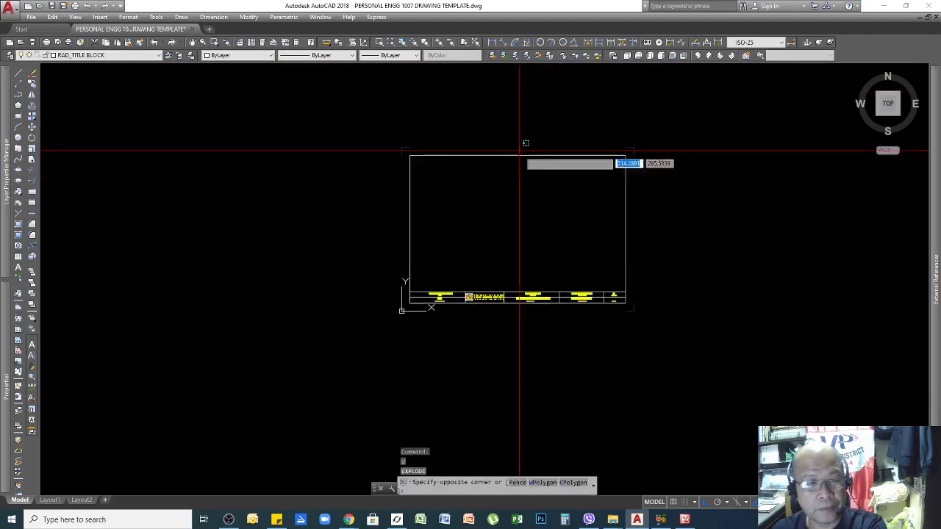
{"action": "left_click", "coordinate": [500, 180]}
{"action": "key", "text": "Escape"}
{"action": "key", "text": "Escape"}
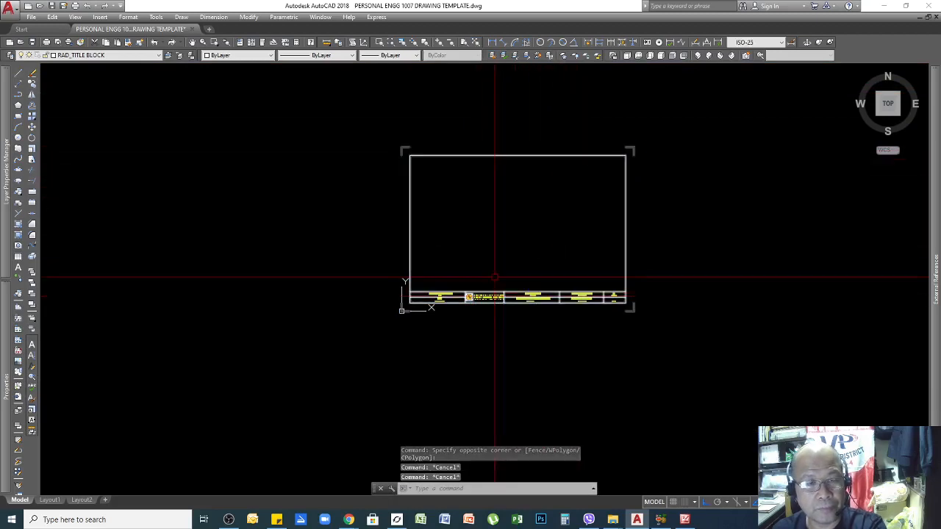
{"action": "left_click", "coordinate": [480, 42]}
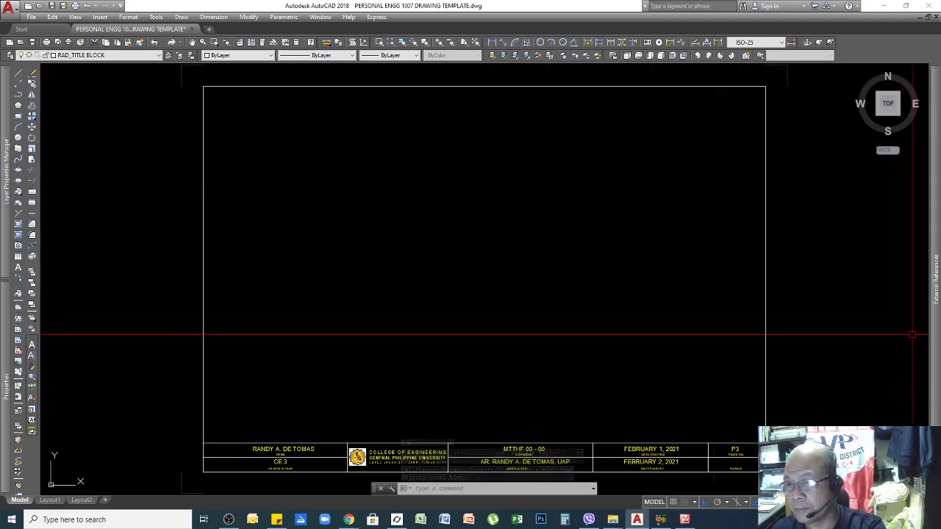
Step: Bring the Microsoft Office Picture Manager notes into view to read the SCALE command section, and put them aside
{"action": "left_click_drag", "start_coordinate": [940, 68], "coordinate": [508, 39]}
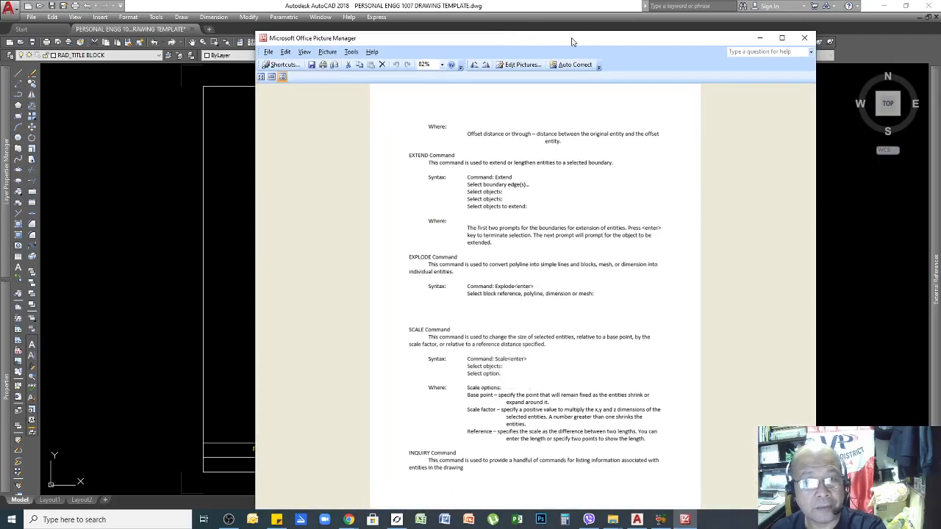
{"action": "left_click_drag", "start_coordinate": [573, 42], "coordinate": [940, 44]}
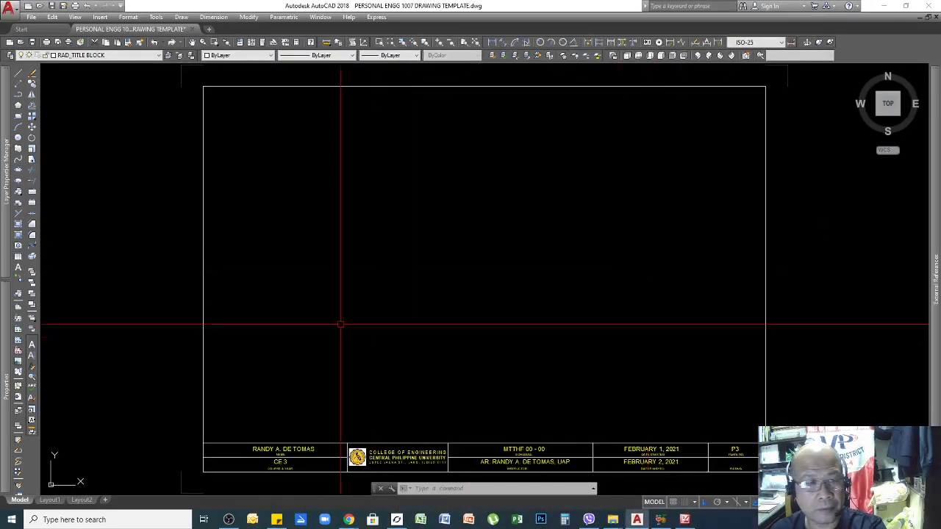
Step: Draw two small overlapping rectangles near the centre of the sheet, one wide and one taller
{"action": "left_click", "coordinate": [22, 118]}
{"action": "left_click", "coordinate": [436, 264]}
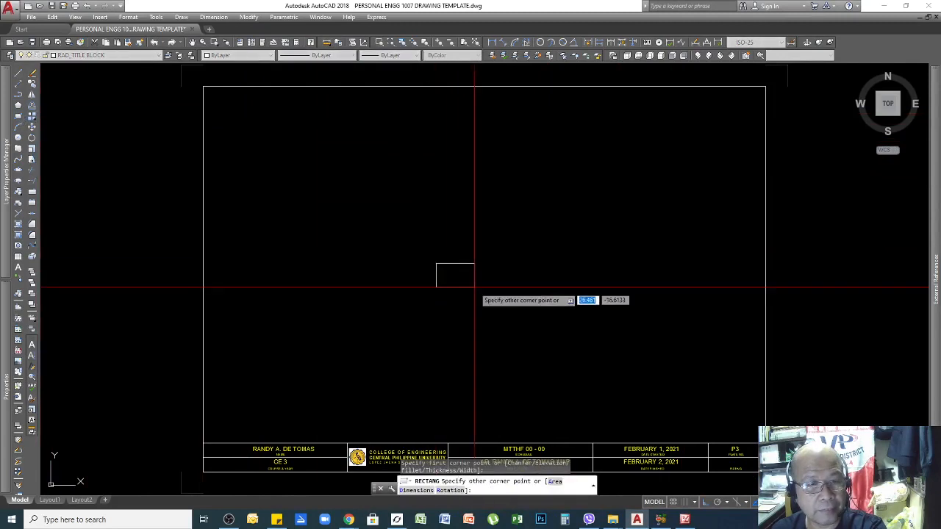
{"action": "key", "text": "Return"}
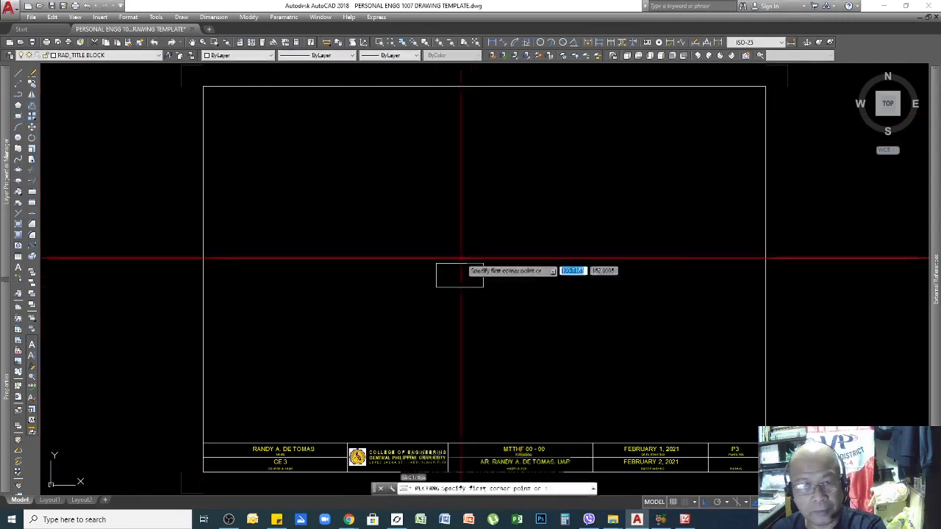
{"action": "left_click", "coordinate": [456, 246]}
{"action": "left_click", "coordinate": [494, 293]}
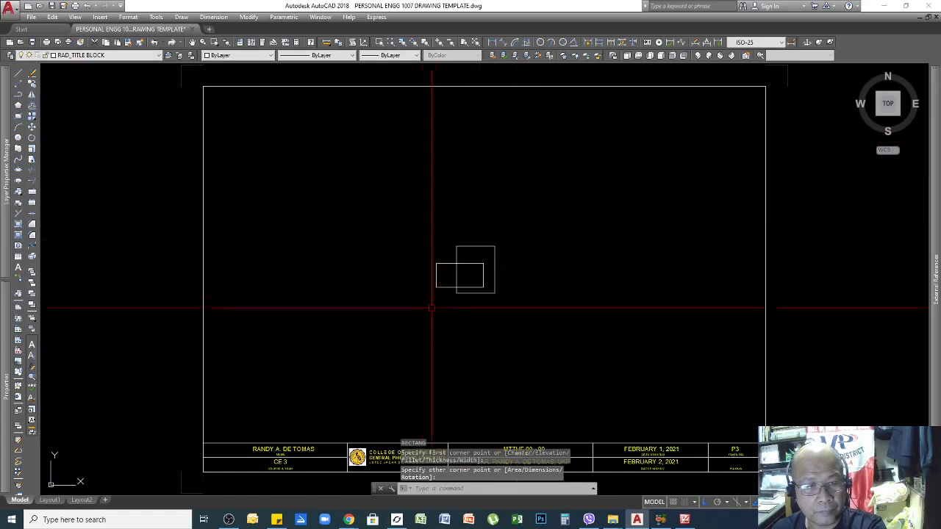
{"action": "scroll", "coordinate": [422, 312], "scroll_direction": "up", "scroll_amount": 2}
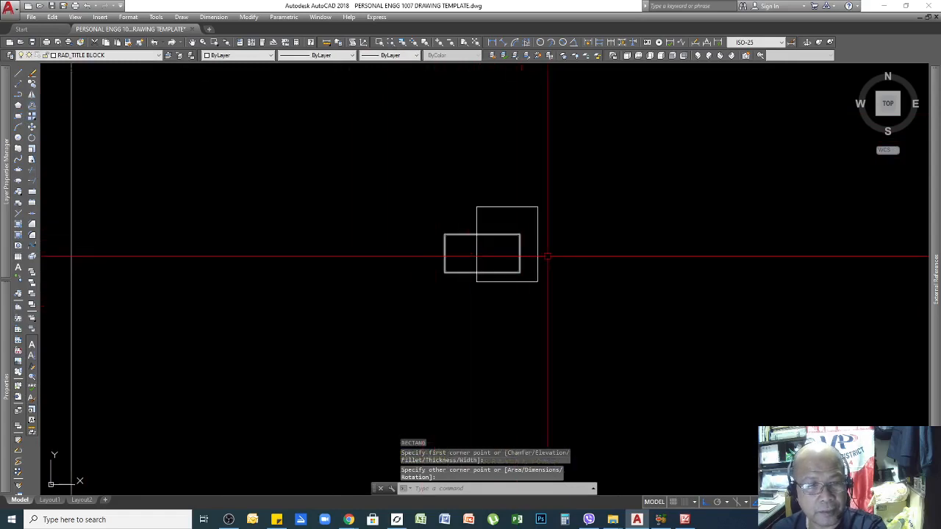
Step: Scale both rectangles by a factor of 2 from the taller rectangle's lower-right corner
{"action": "scroll", "coordinate": [500, 248], "scroll_direction": "down", "scroll_amount": 4}
{"action": "scroll", "coordinate": [578, 246], "scroll_direction": "up", "scroll_amount": 4}
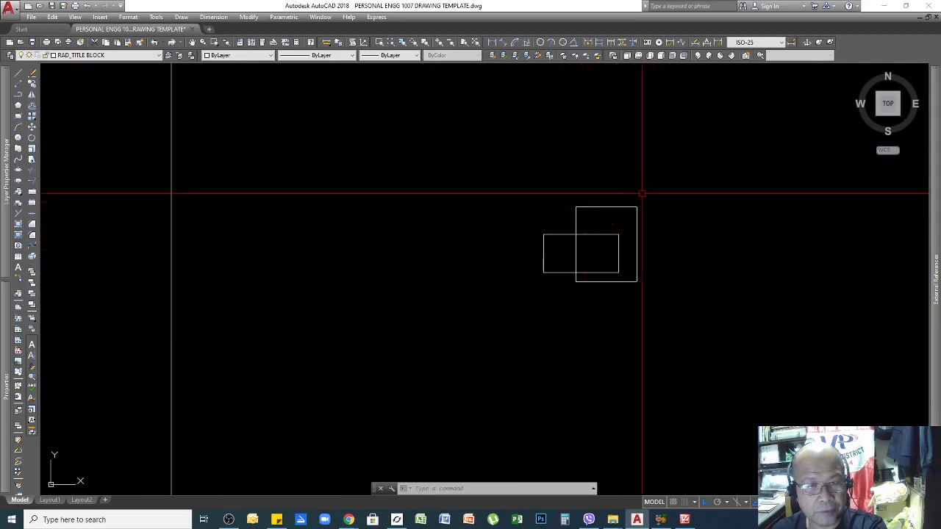
{"action": "left_click", "coordinate": [667, 189]}
{"action": "left_click", "coordinate": [425, 320]}
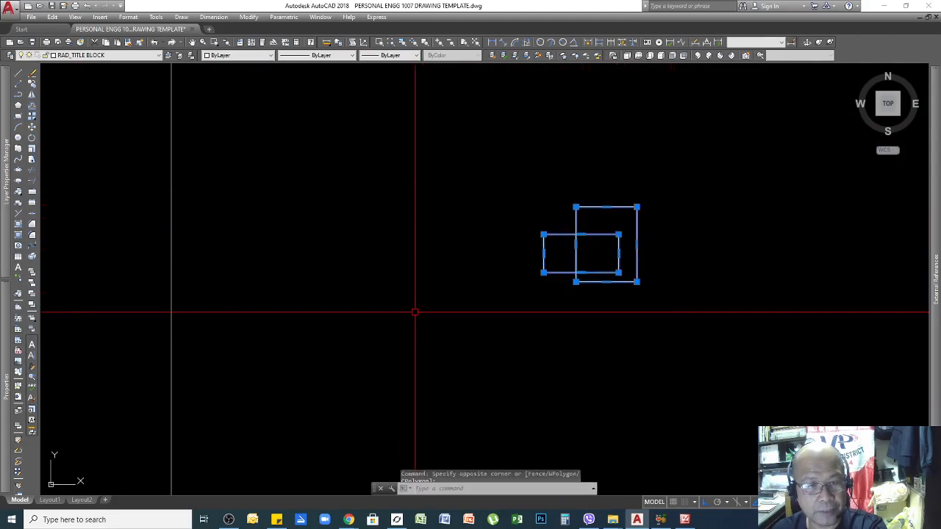
{"action": "type", "text": "s"}
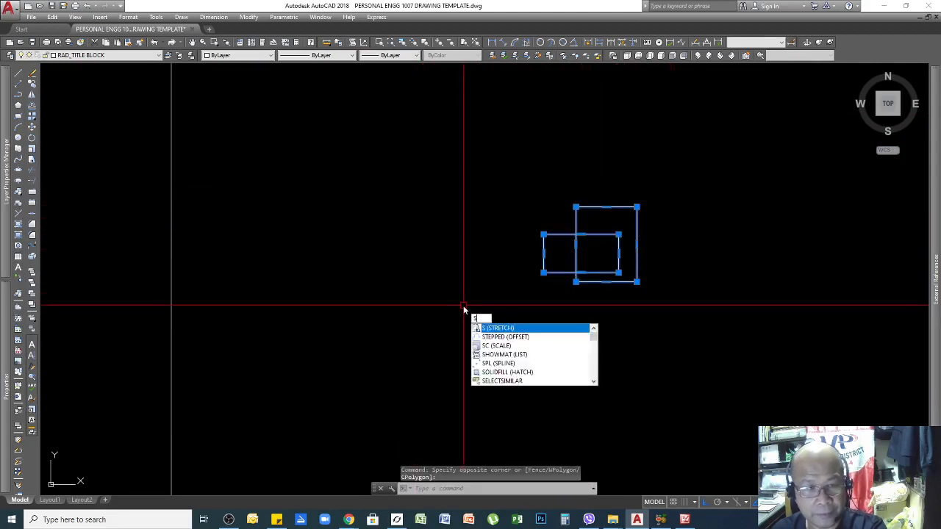
{"action": "type", "text": "c"}
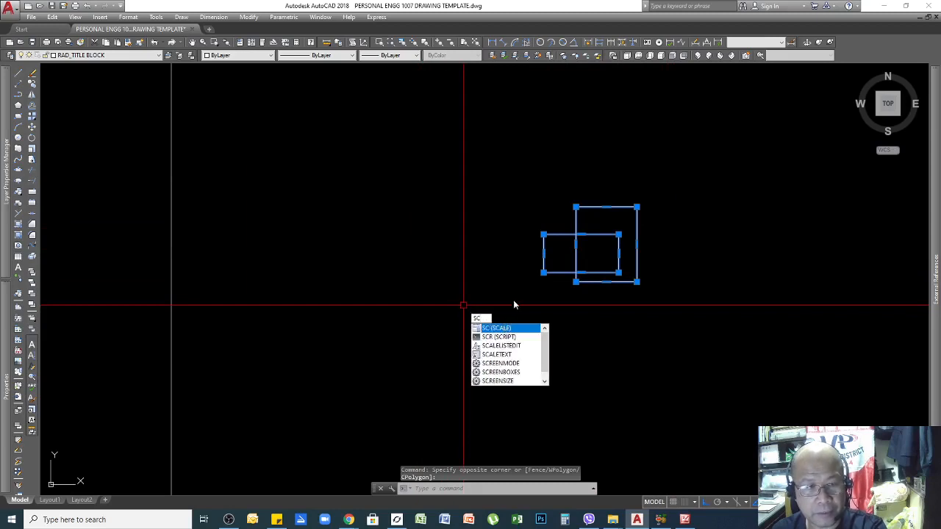
{"action": "key", "text": "Return"}
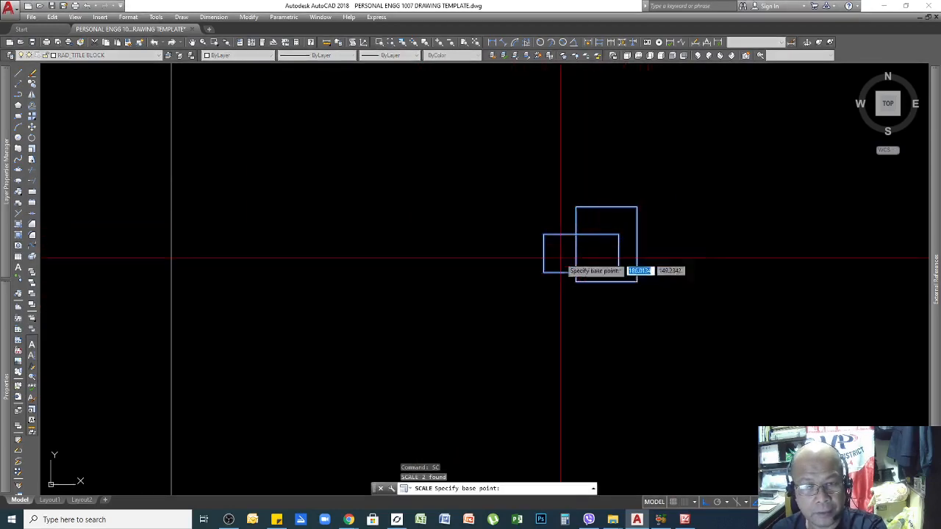
{"action": "left_click", "coordinate": [637, 281]}
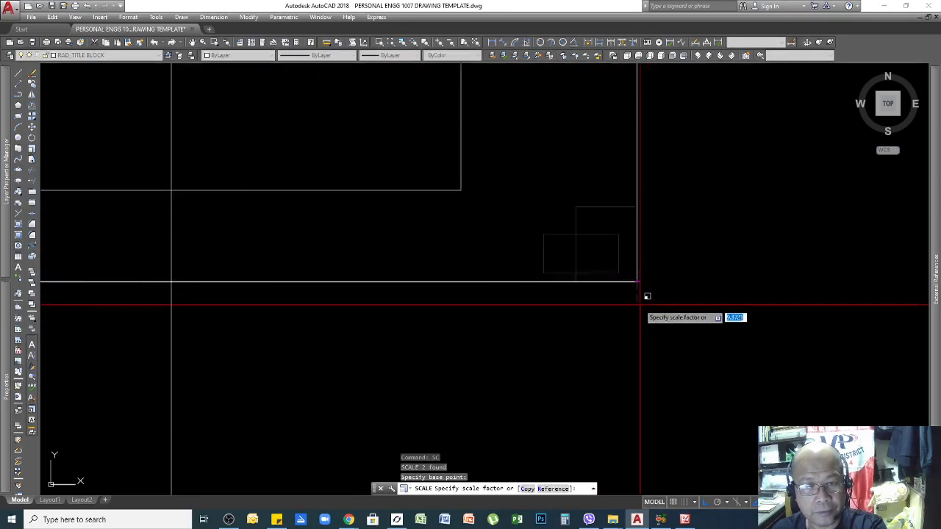
{"action": "scroll", "coordinate": [635, 304], "scroll_direction": "down", "scroll_amount": 1}
{"action": "scroll", "coordinate": [600, 288], "scroll_direction": "down", "scroll_amount": 1}
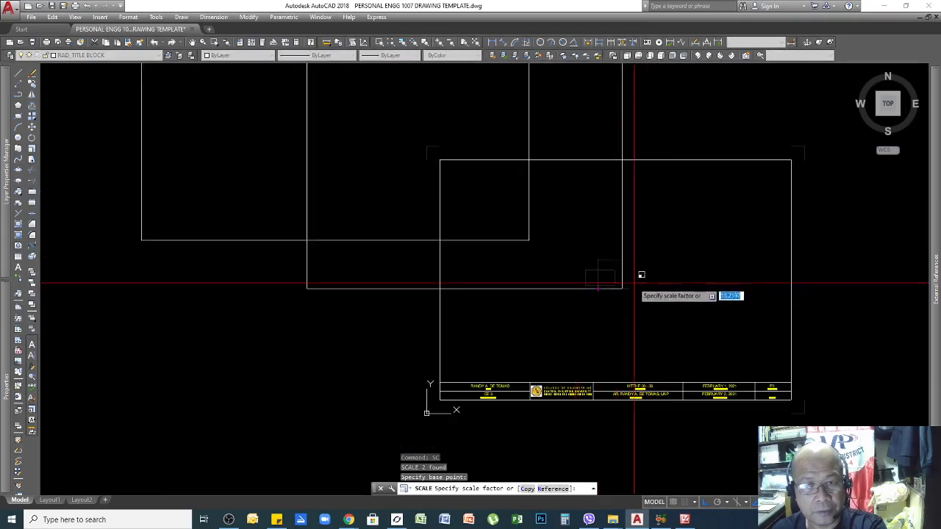
{"action": "scroll", "coordinate": [631, 292], "scroll_direction": "down", "scroll_amount": 1}
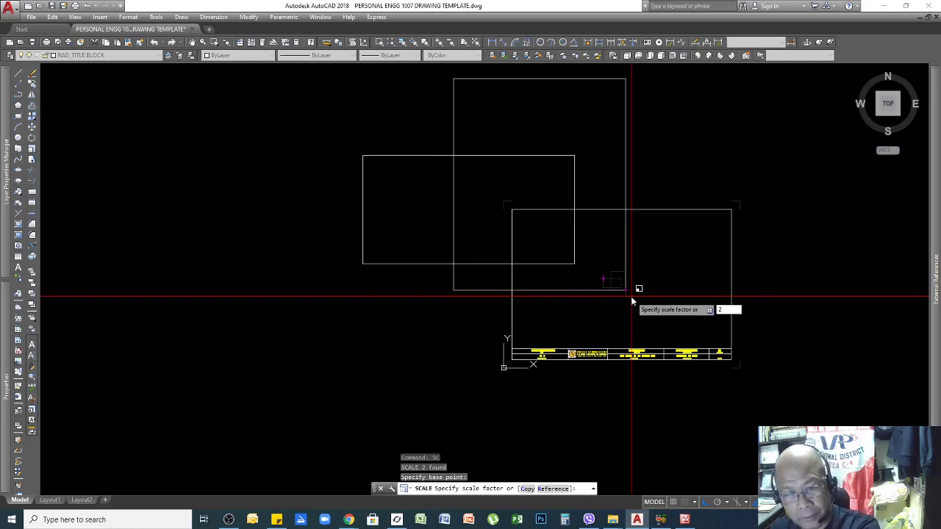
{"action": "key", "text": "Return"}
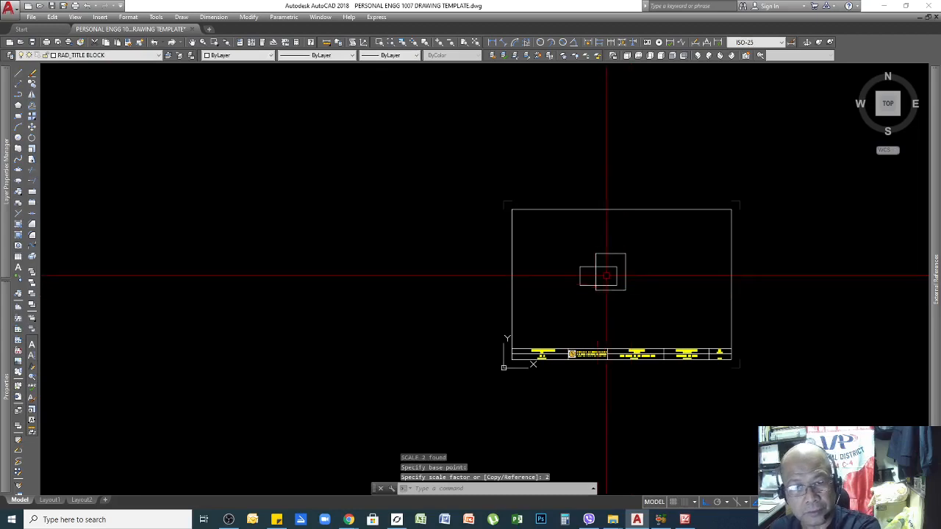
Step: Undo the scaling of the two rectangles
{"action": "scroll", "coordinate": [626, 287], "scroll_direction": "up", "scroll_amount": 5}
{"action": "scroll", "coordinate": [627, 286], "scroll_direction": "up", "scroll_amount": 2}
{"action": "scroll", "coordinate": [608, 264], "scroll_direction": "down", "scroll_amount": 4}
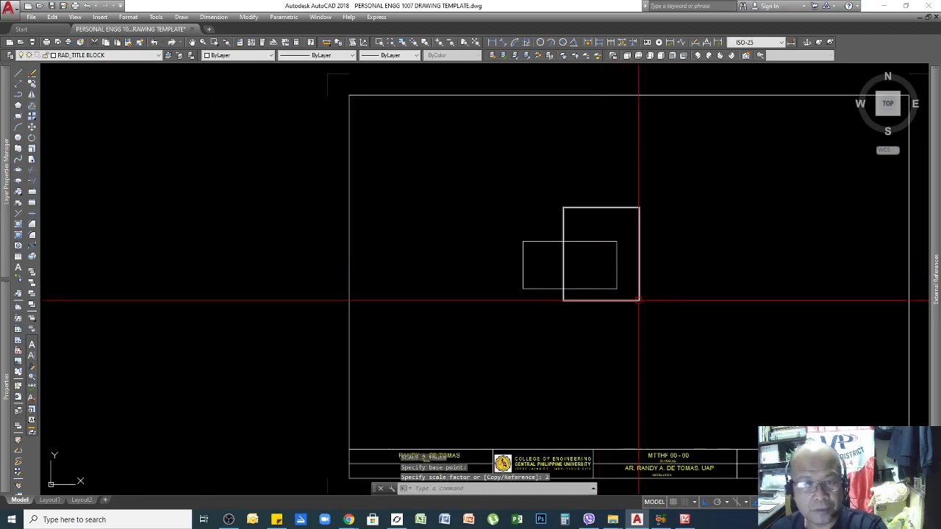
{"action": "scroll", "coordinate": [594, 298], "scroll_direction": "up", "scroll_amount": 2}
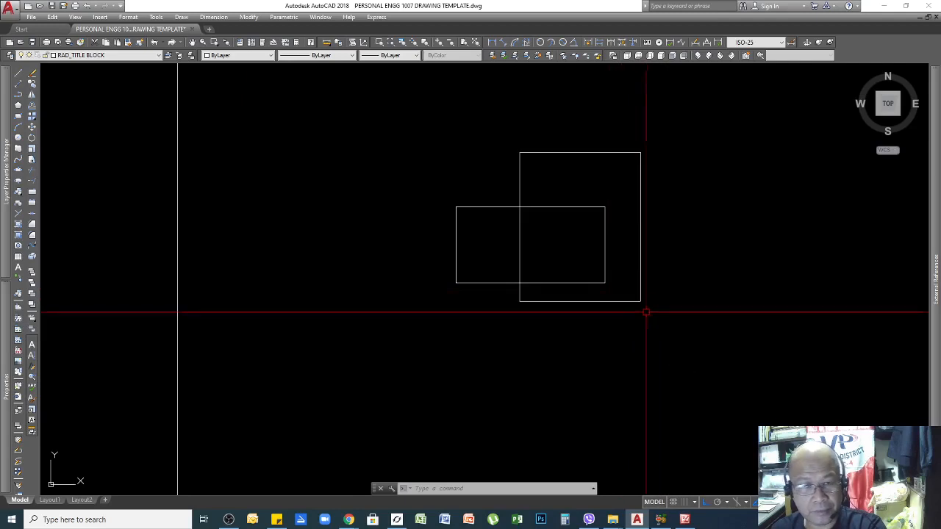
{"action": "type", "text": "u"}
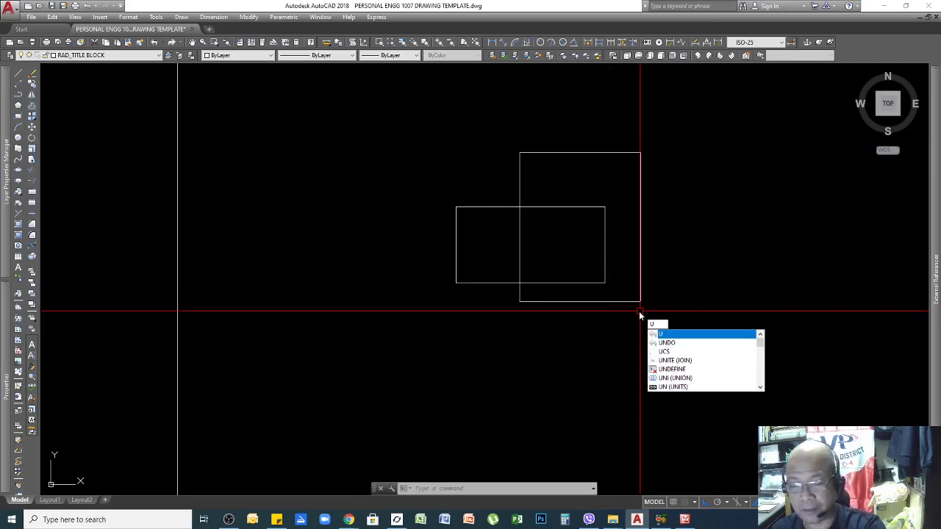
{"action": "key", "text": "Return"}
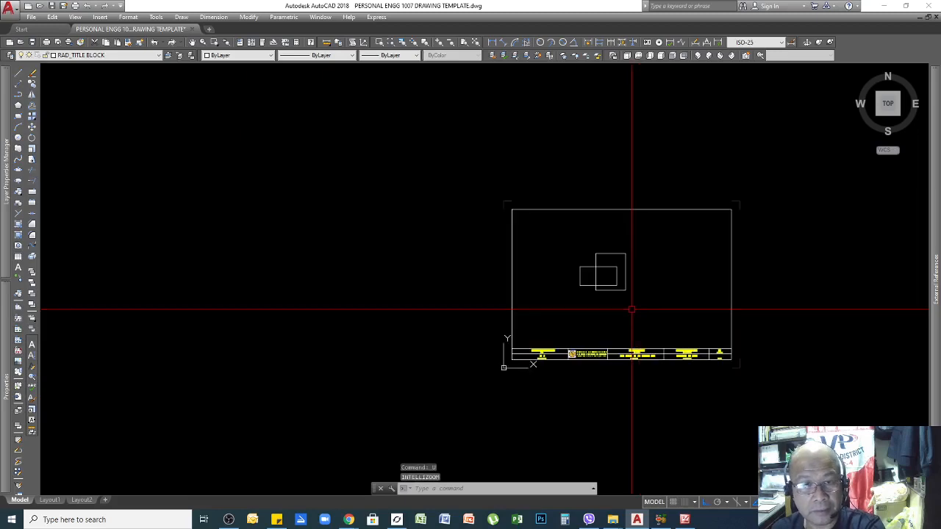
{"action": "key", "text": "Return"}
{"action": "key", "text": "Return"}
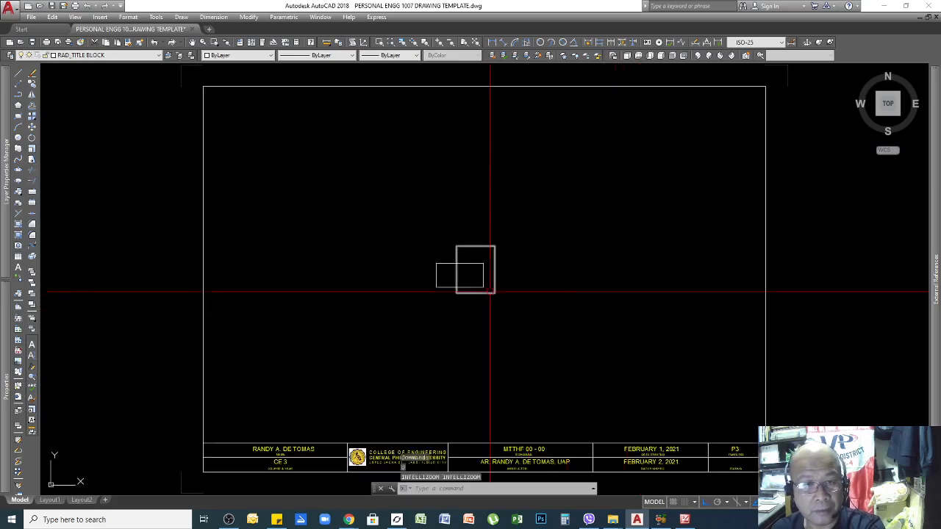
Step: Scale both overlapping rectangles by a factor of 5, using the taller rectangle's lower-right corner as the base point
{"action": "scroll", "coordinate": [490, 292], "scroll_direction": "up", "scroll_amount": 2}
{"action": "scroll", "coordinate": [605, 287], "scroll_direction": "down", "scroll_amount": 5}
{"action": "scroll", "coordinate": [561, 280], "scroll_direction": "up", "scroll_amount": 3}
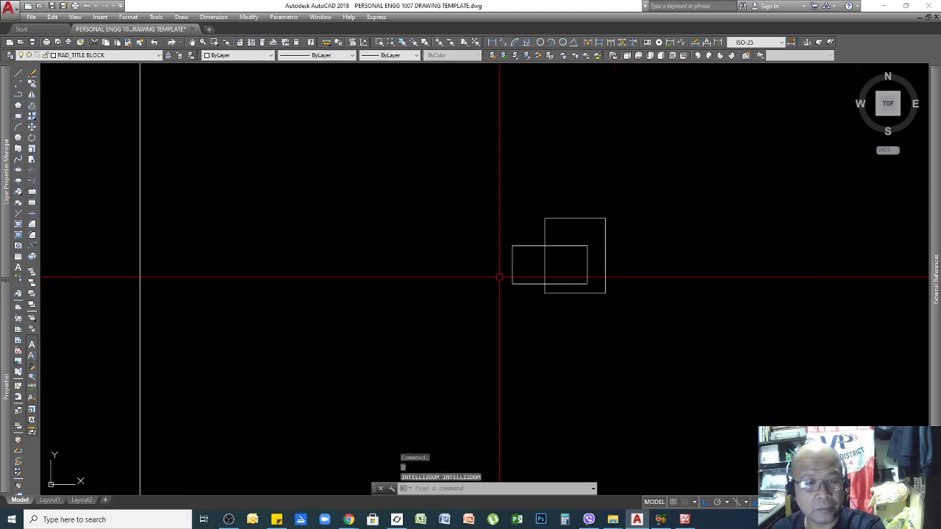
{"action": "scroll", "coordinate": [643, 266], "scroll_direction": "down", "scroll_amount": 3}
{"action": "scroll", "coordinate": [613, 279], "scroll_direction": "up", "scroll_amount": 2}
{"action": "left_click", "coordinate": [657, 225]}
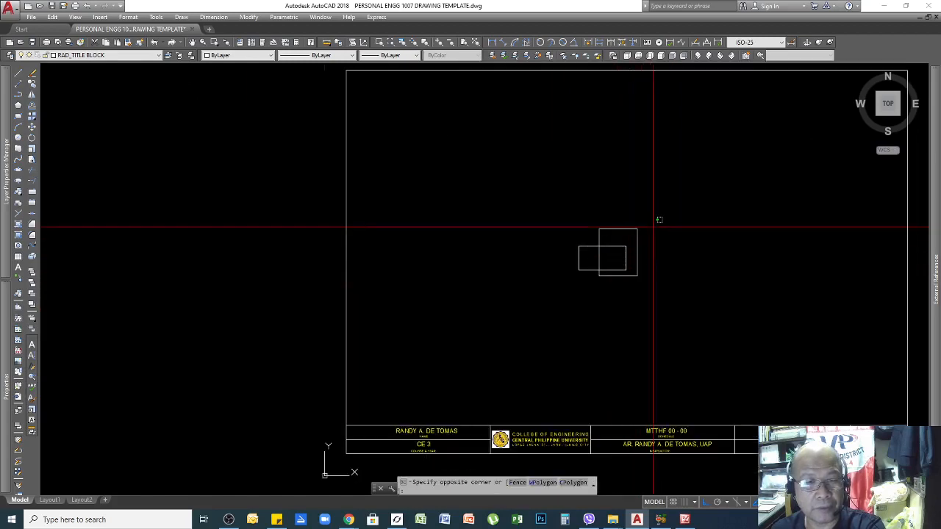
{"action": "left_click", "coordinate": [547, 309]}
{"action": "type", "text": "SC"}
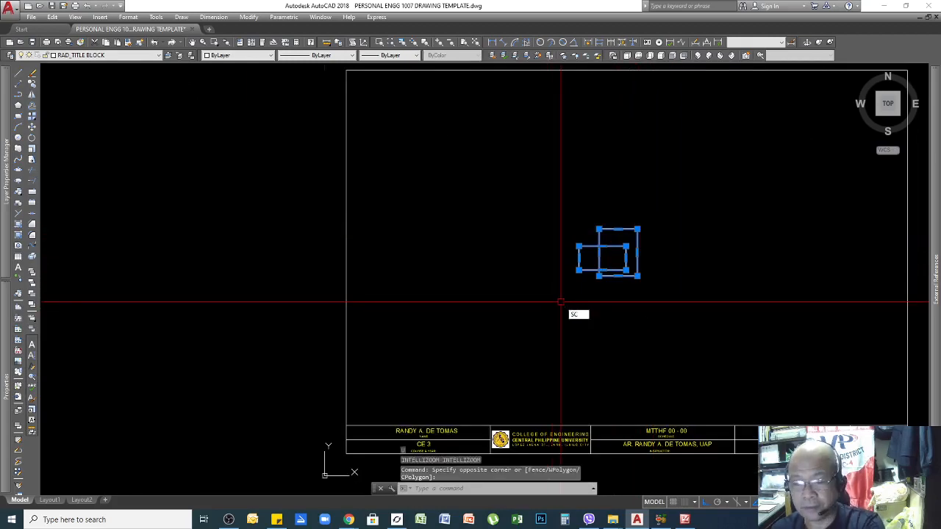
{"action": "key", "text": "Return"}
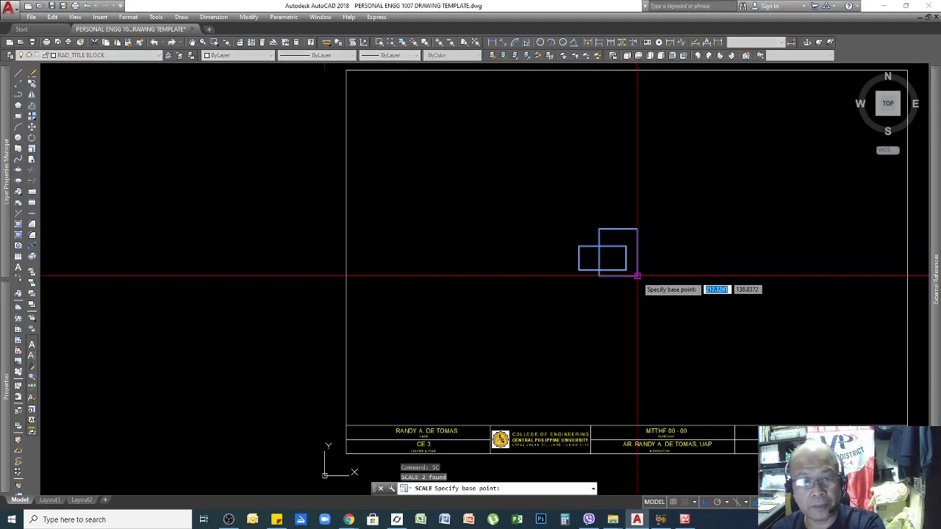
{"action": "left_click", "coordinate": [636, 277]}
{"action": "type", "text": "5"}
{"action": "key", "text": "Return"}
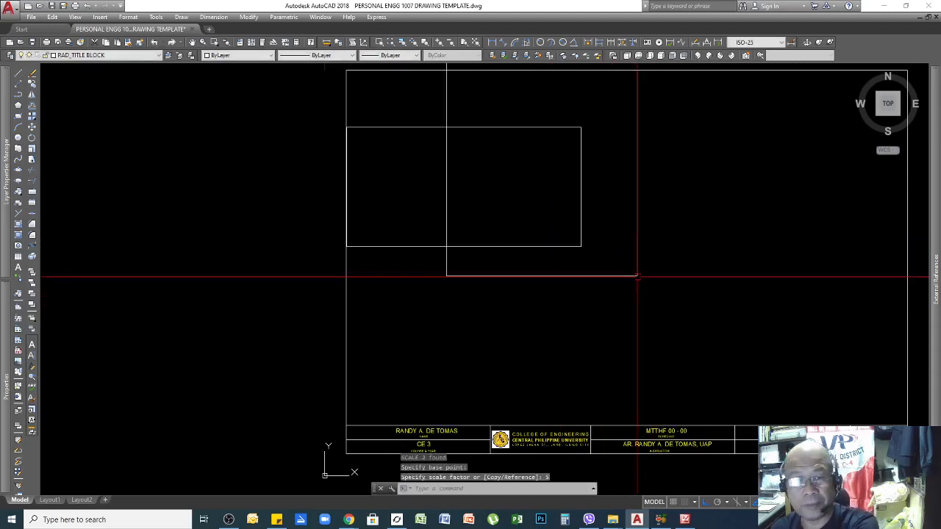
Step: Select the two enlarged rectangles with a crossing window and erase them from the sheet
{"action": "scroll", "coordinate": [657, 358], "scroll_direction": "down", "scroll_amount": 4}
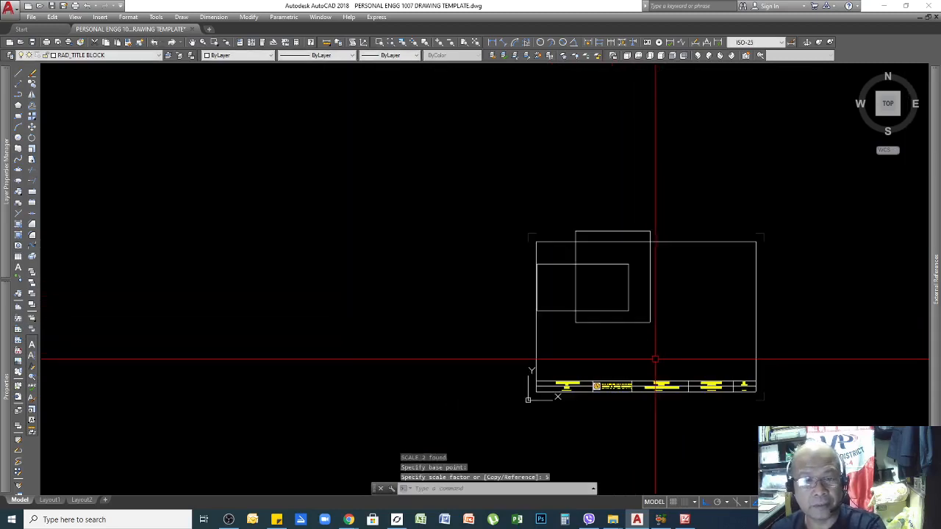
{"action": "left_click", "coordinate": [664, 296]}
{"action": "left_click", "coordinate": [613, 323]}
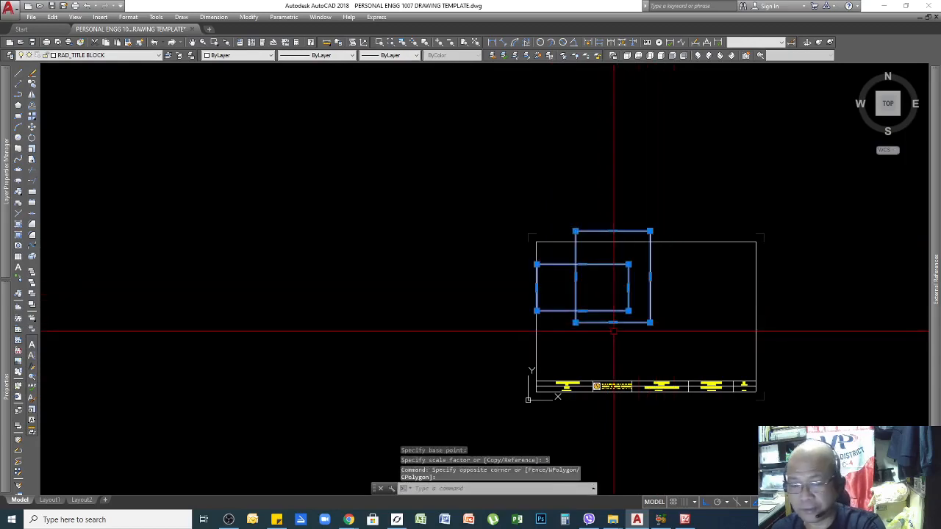
{"action": "key", "text": "Delete"}
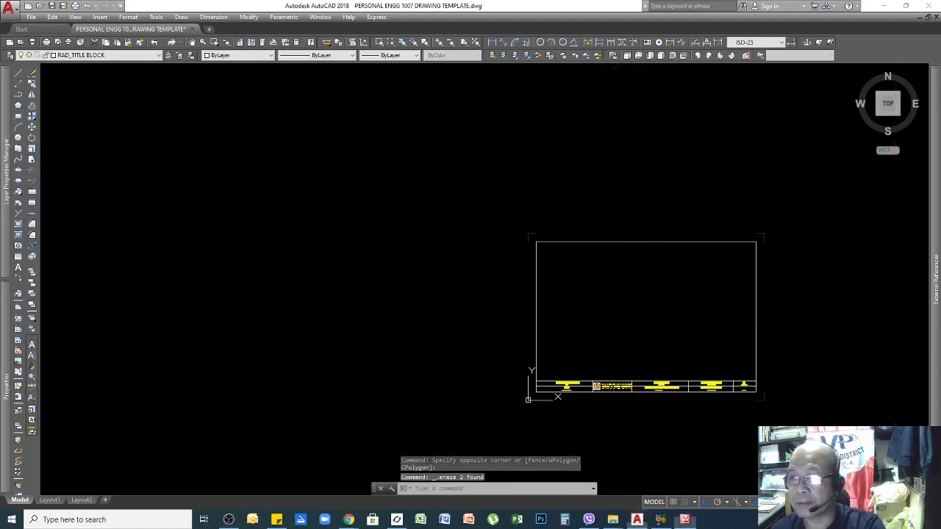
Step: Bring the Microsoft Office Picture Manager notes page into view, read the SCALE and INQUIRY command descriptions, and return to the drawing
{"action": "left_click_drag", "start_coordinate": [940, 73], "coordinate": [366, 73]}
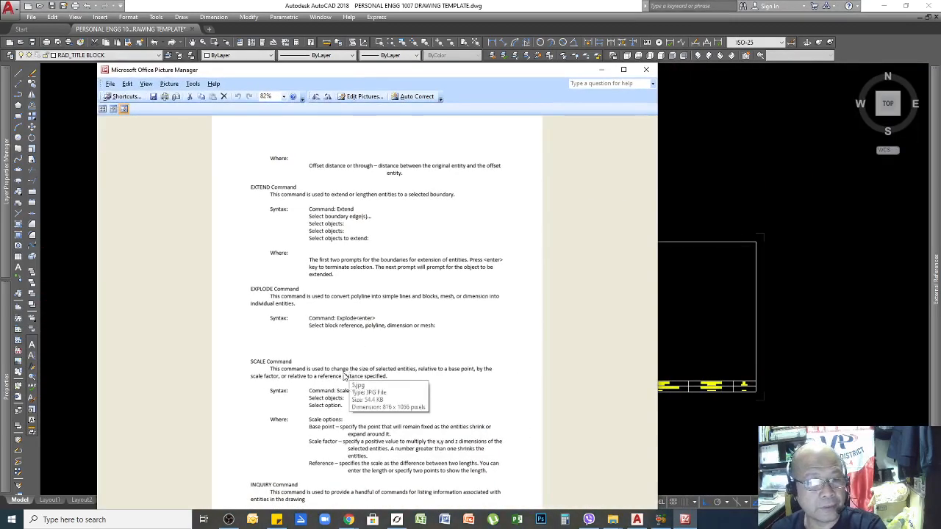
{"action": "mouse_move", "coordinate": [486, 74]}
{"action": "left_mouse_down"}
{"action": "mouse_move", "coordinate": [557, 37]}
{"action": "mouse_move", "coordinate": [686, 49]}
{"action": "mouse_move", "coordinate": [940, 33]}
{"action": "left_mouse_up"}
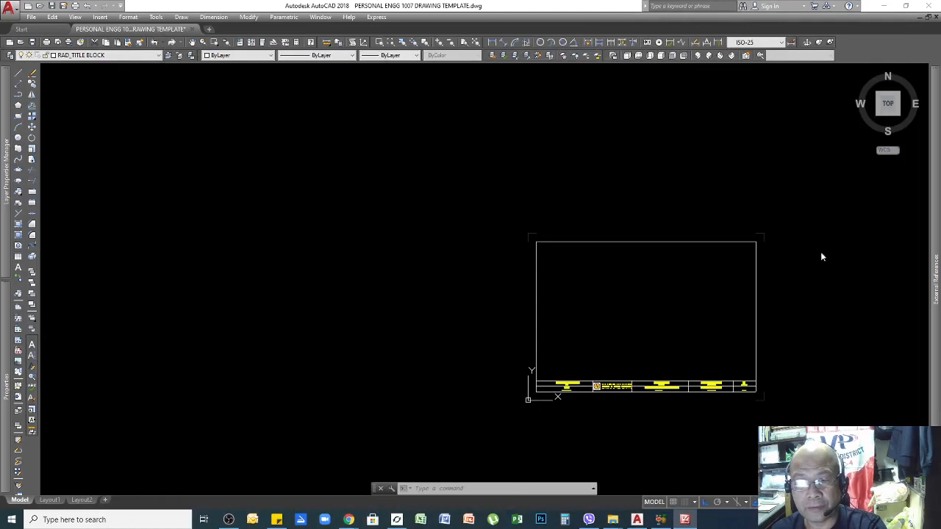
Step: Draw a horizontal line about 109 units long in the upper-left part of the title block sheet
{"action": "left_click", "coordinate": [708, 242]}
{"action": "scroll", "coordinate": [626, 269], "scroll_direction": "down", "scroll_amount": 2}
{"action": "scroll", "coordinate": [653, 282], "scroll_direction": "up", "scroll_amount": 2}
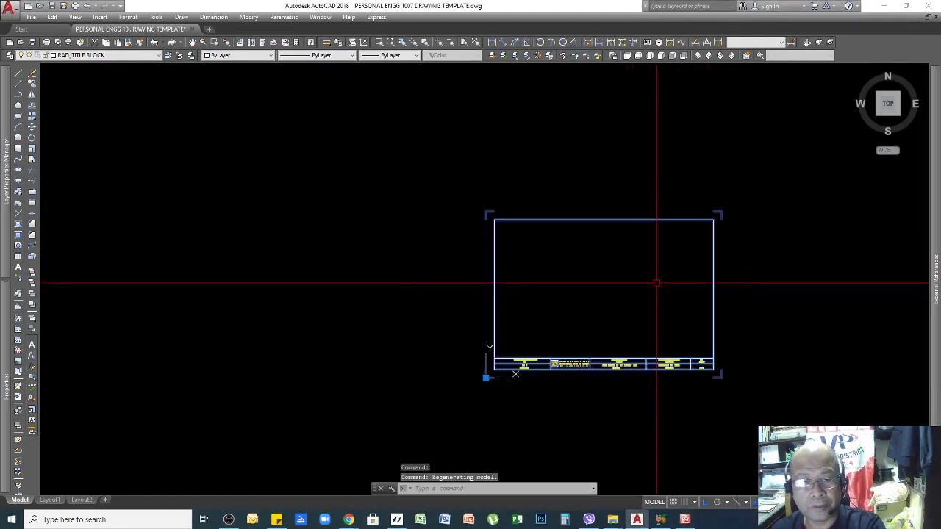
{"action": "scroll", "coordinate": [656, 283], "scroll_direction": "up", "scroll_amount": 2}
{"action": "key", "text": "Escape"}
{"action": "key", "text": "Escape"}
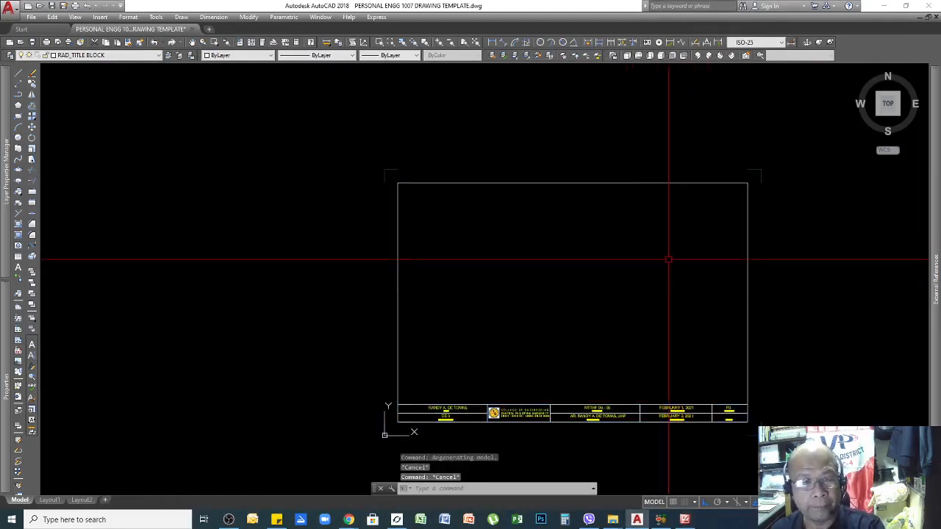
{"action": "type", "text": "l"}
{"action": "key", "text": "Return"}
{"action": "left_click", "coordinate": [472, 239]}
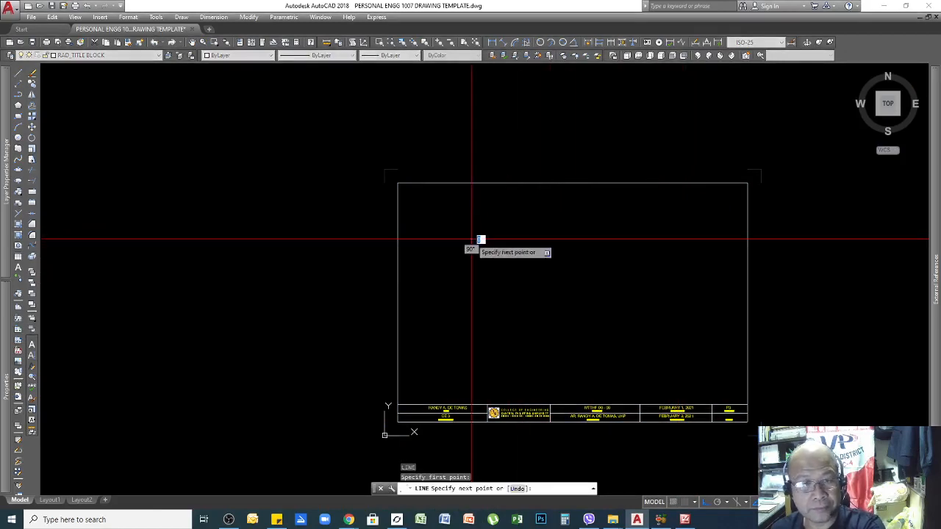
{"action": "left_click", "coordinate": [569, 239]}
{"action": "key", "text": "Return"}
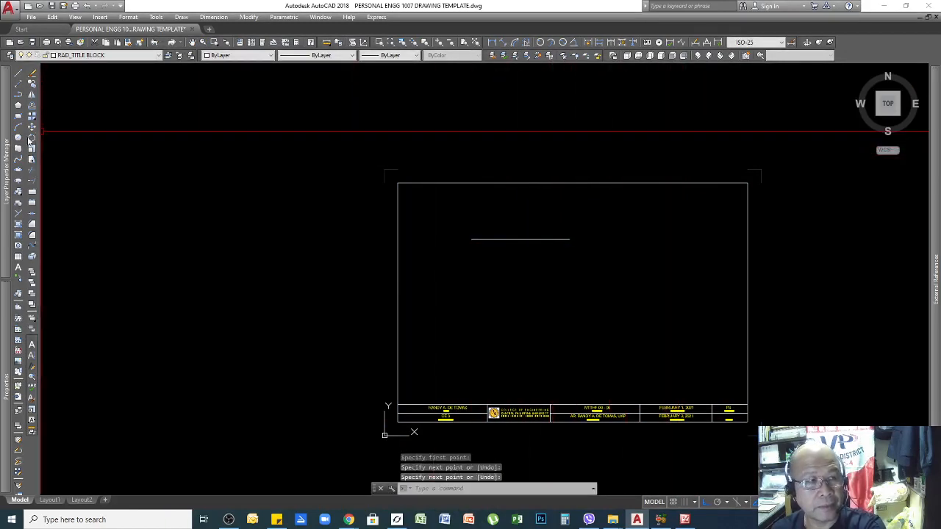
Step: Draw a circle with a radius of about 44 units below the line's right end, near the sheet's centre
{"action": "type", "text": "c"}
{"action": "key", "text": "Return"}
{"action": "left_click", "coordinate": [605, 315]}
{"action": "left_click", "coordinate": [632, 278]}
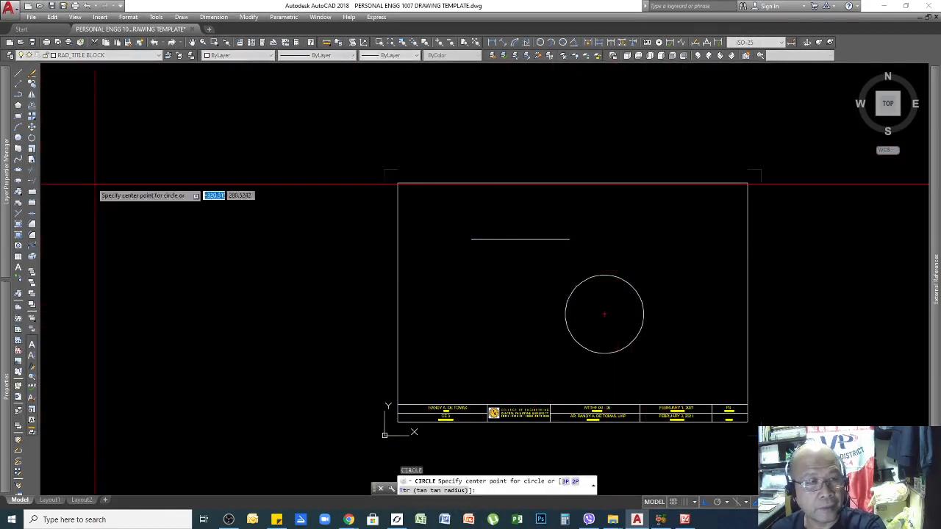
Step: Draw a rectangle about 48 by 52 units below the line's left end
{"action": "left_click", "coordinate": [19, 116]}
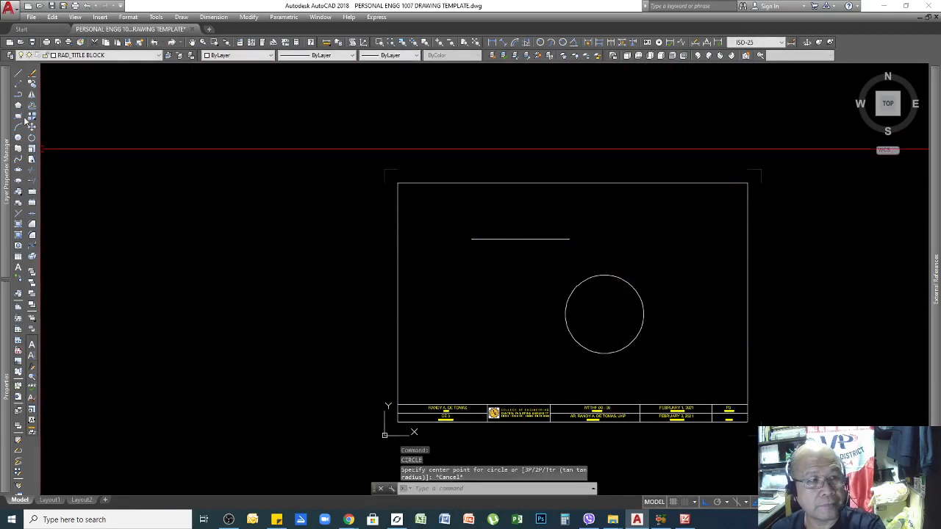
{"action": "left_click", "coordinate": [474, 267]}
{"action": "left_click", "coordinate": [517, 313]}
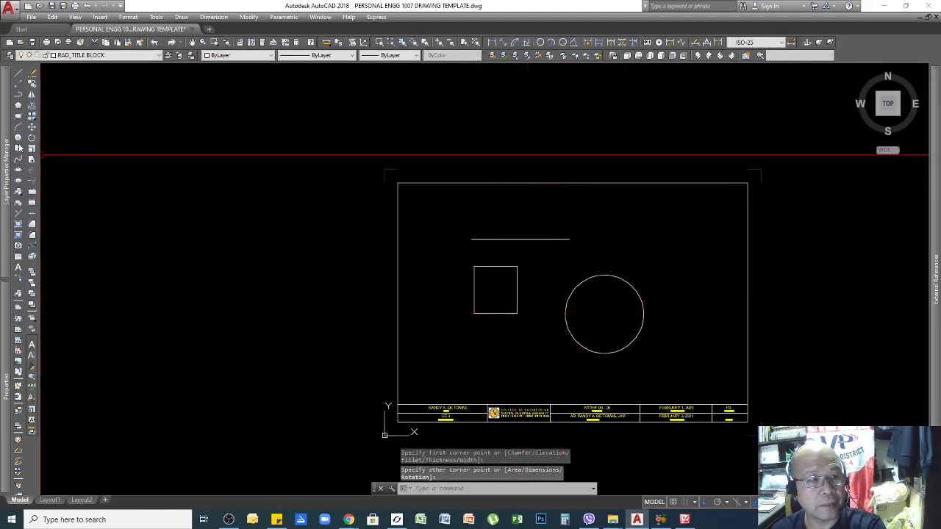
Step: Draw an eight-sided polygon above the circle, inscribed in a circle with a radius of about 33 units
{"action": "left_click", "coordinate": [19, 106]}
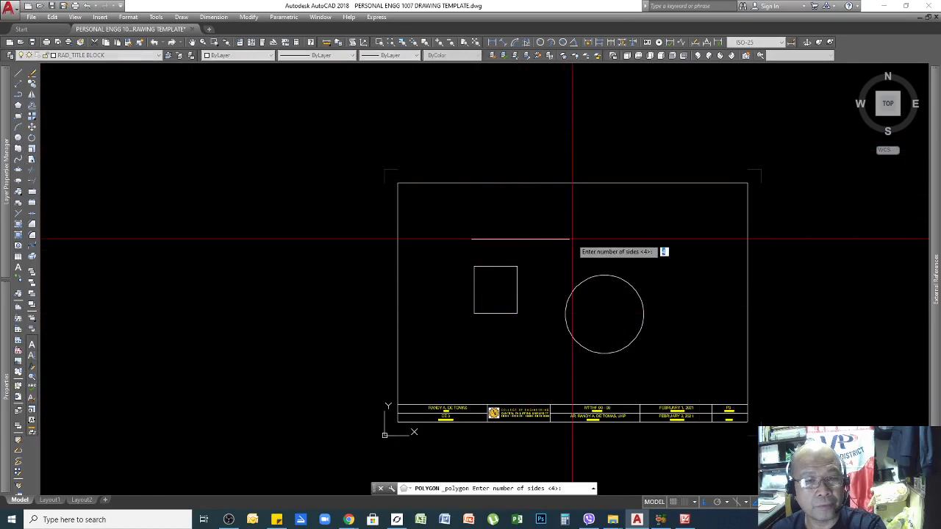
{"action": "type", "text": "6"}
{"action": "key", "text": "Return"}
{"action": "left_click", "coordinate": [636, 227]}
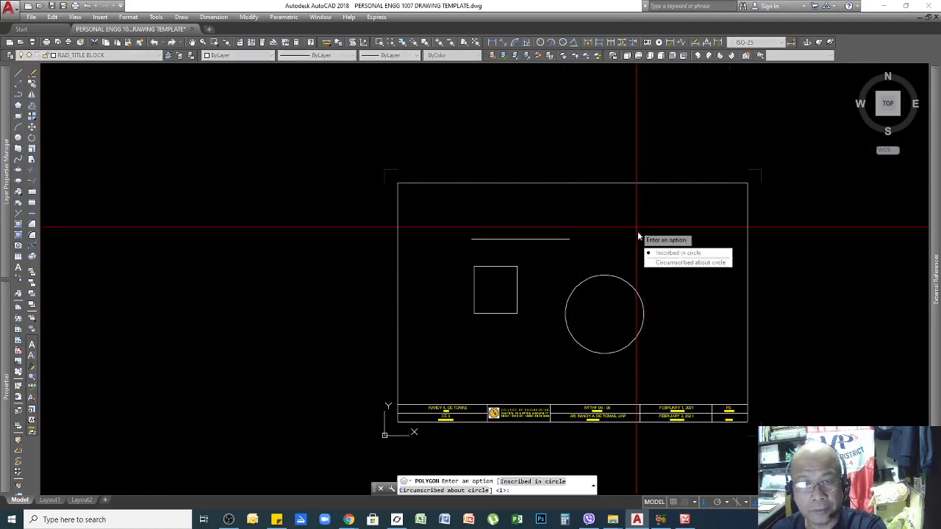
{"action": "left_click", "coordinate": [669, 253]}
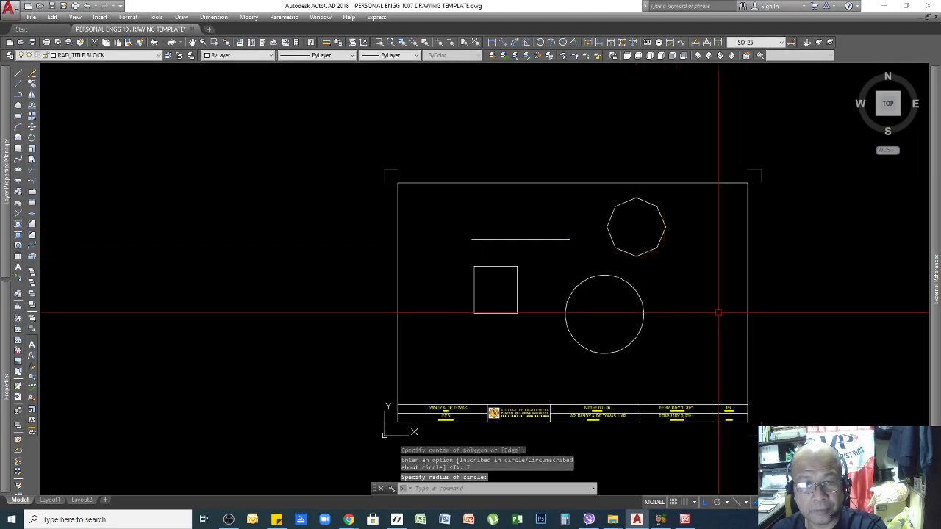
{"action": "key", "text": "Escape"}
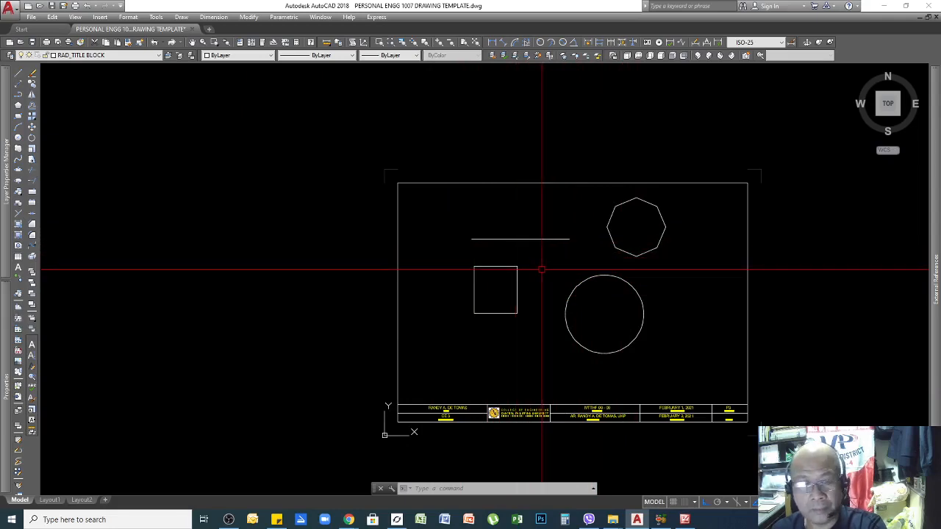
{"action": "type", "text": "LI"}
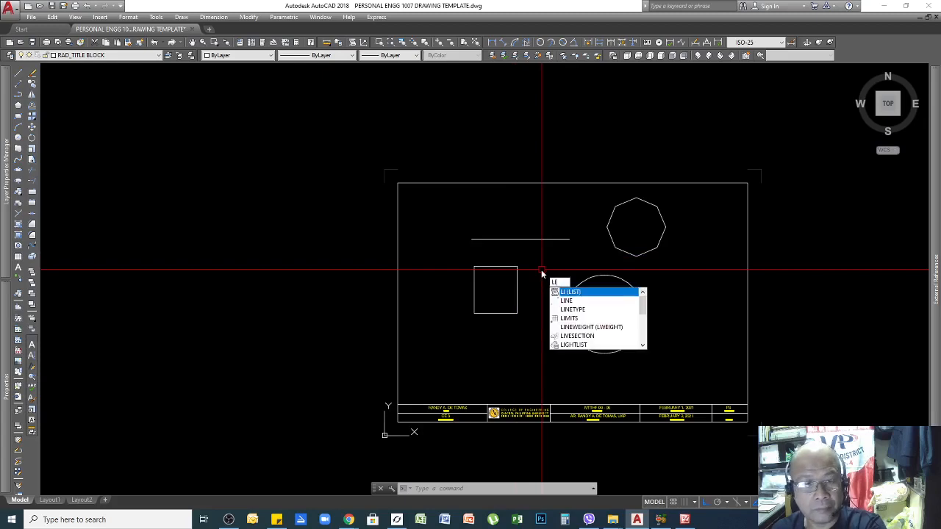
{"action": "key", "text": "Return"}
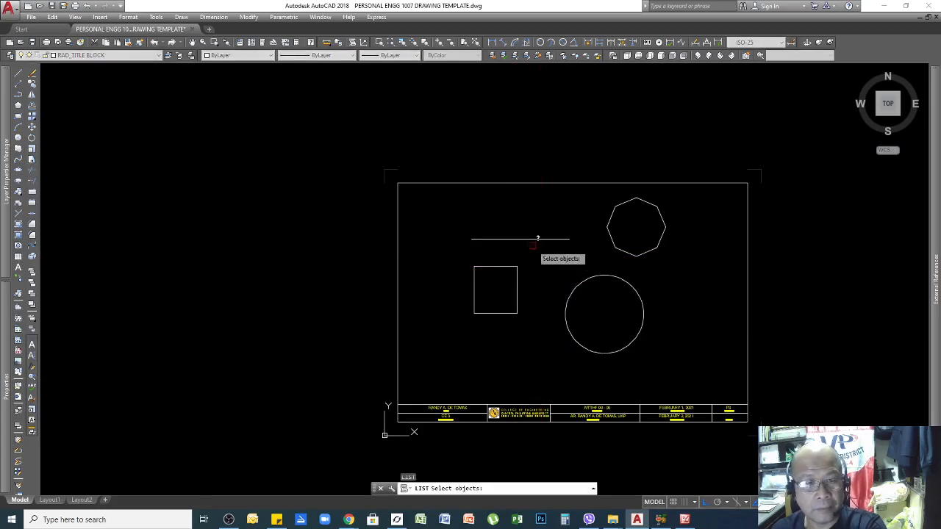
{"action": "key", "text": "Escape"}
{"action": "key", "text": "Escape"}
{"action": "key", "text": "Escape"}
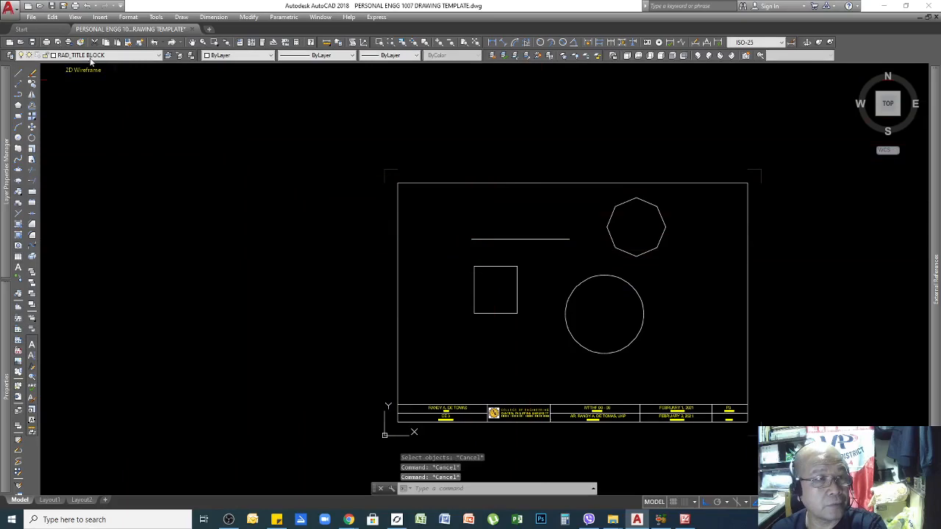
{"action": "left_click", "coordinate": [31, 16]}
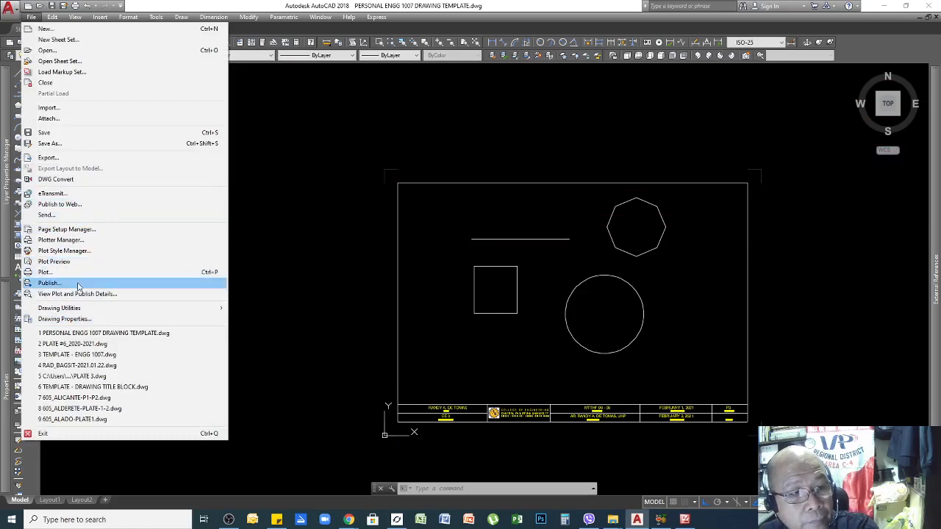
{"action": "mouse_move", "coordinate": [75, 309]}
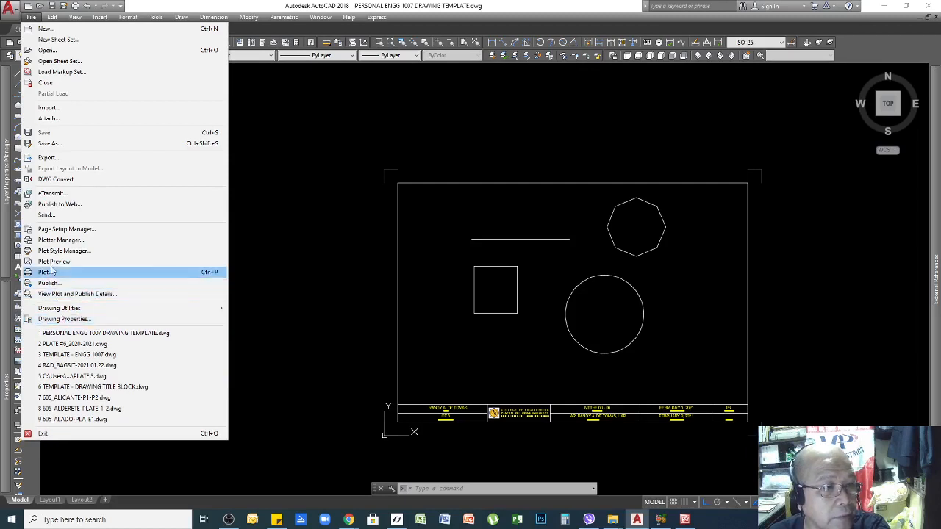
{"action": "left_click", "coordinate": [308, 171]}
{"action": "left_click", "coordinate": [309, 167]}
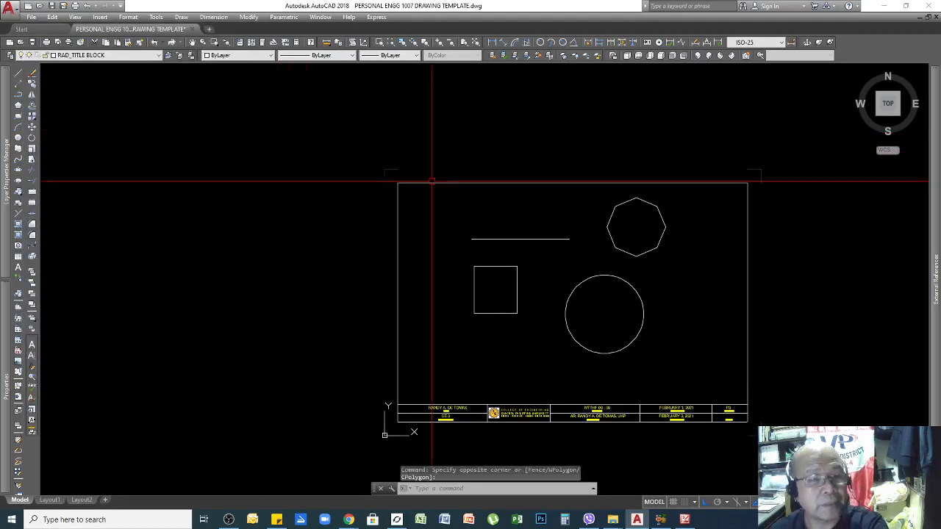
{"action": "key", "text": "Escape"}
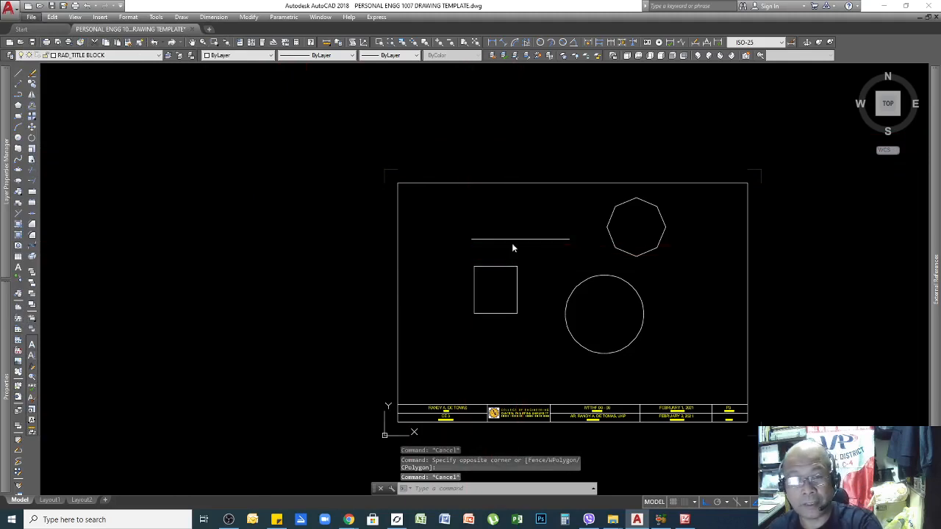
{"action": "left_click", "coordinate": [531, 208]}
{"action": "left_click", "coordinate": [518, 206]}
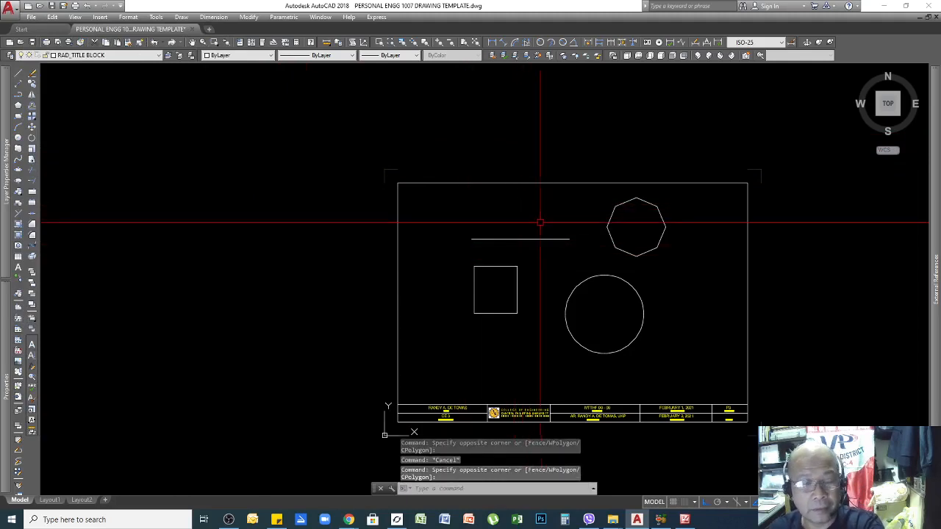
Step: List the horizontal line's properties, examine its length and its angle in the XY plane, and close the listing
{"action": "type", "text": "LI"}
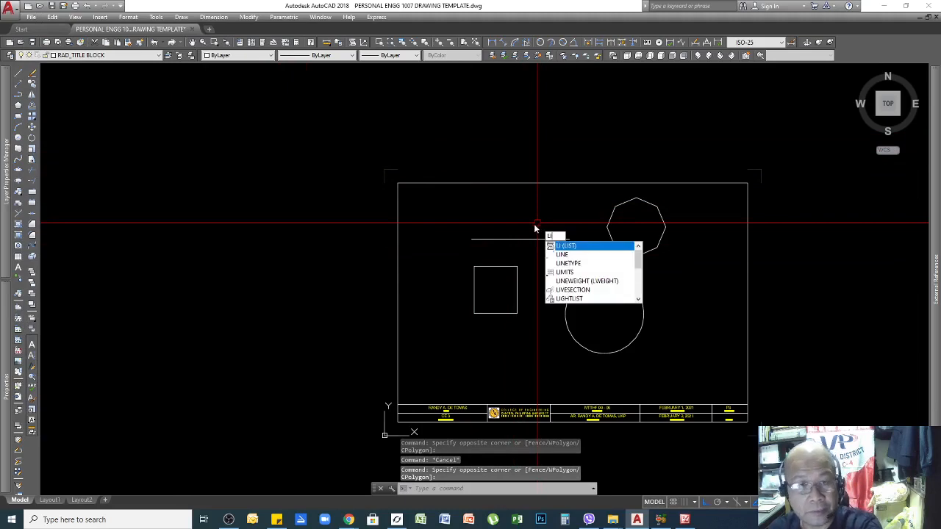
{"action": "left_click", "coordinate": [573, 247]}
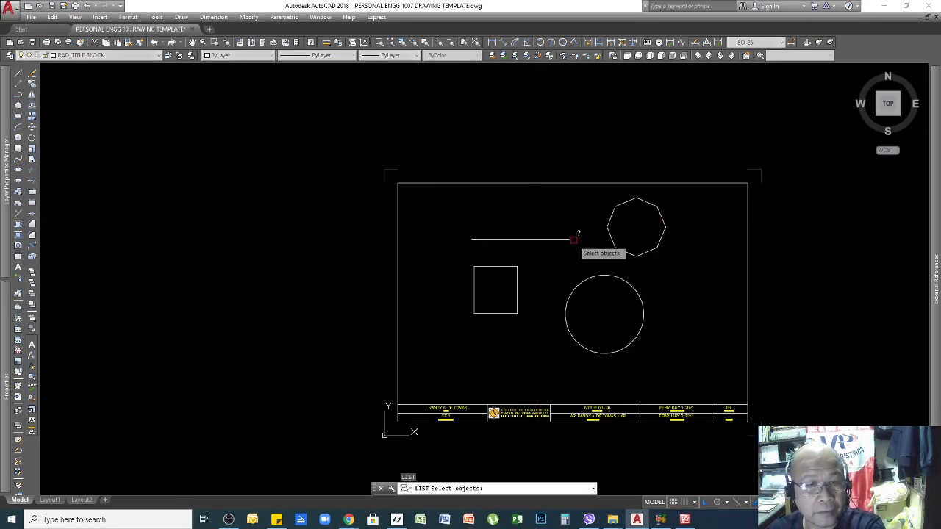
{"action": "left_click", "coordinate": [542, 238]}
{"action": "key", "text": "Return"}
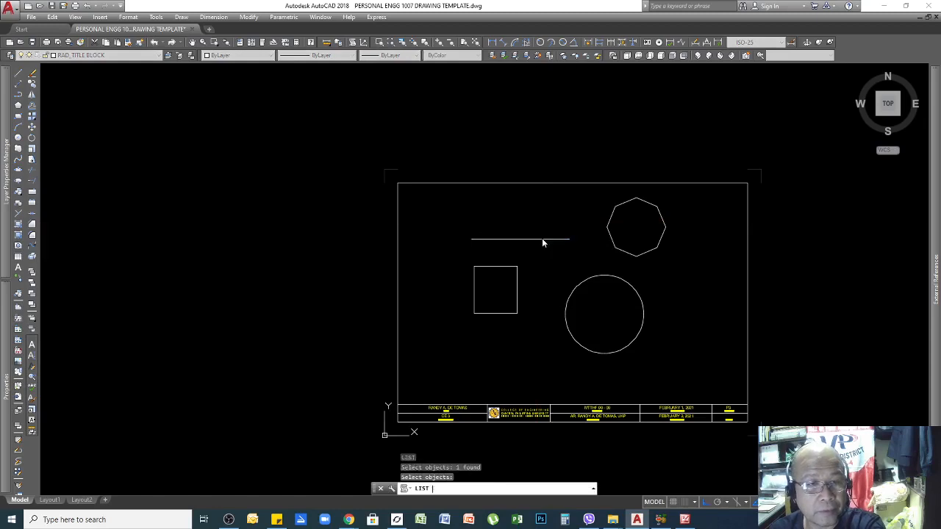
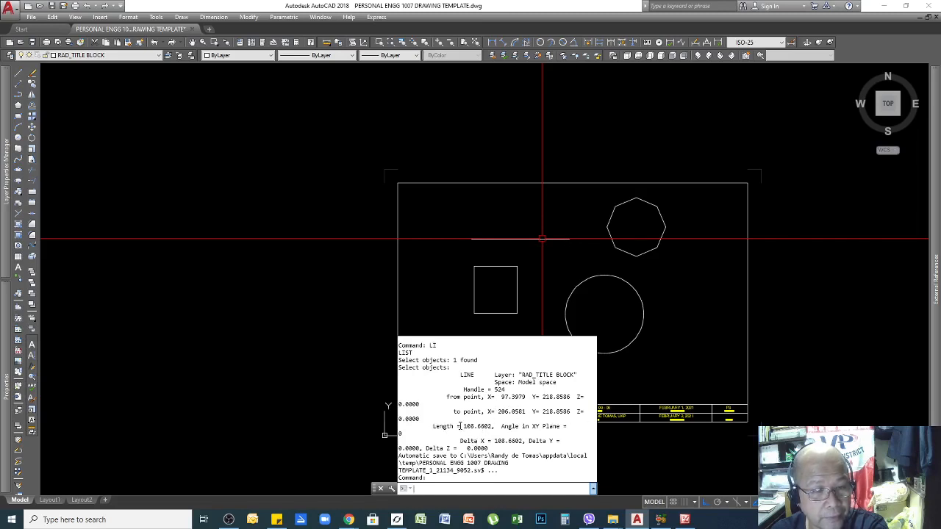
{"action": "left_click_drag", "start_coordinate": [460, 426], "coordinate": [491, 426]}
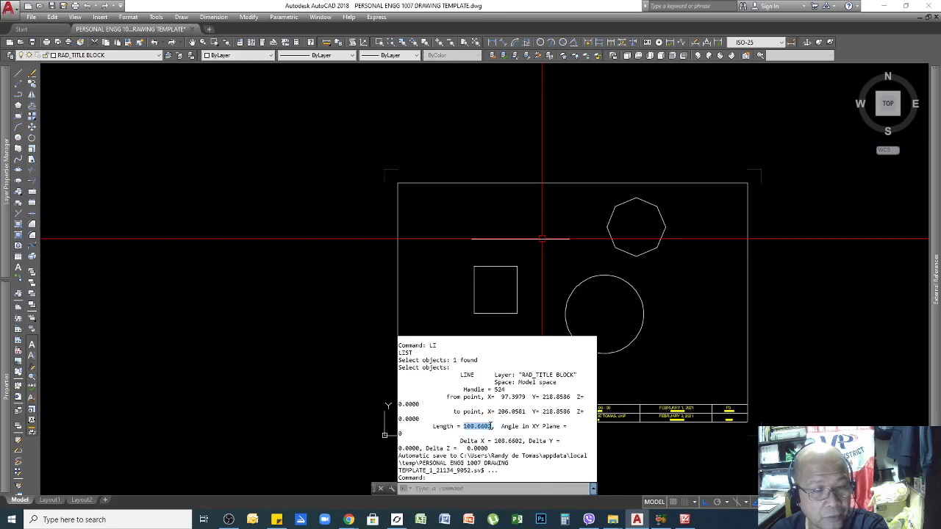
{"action": "left_click", "coordinate": [400, 435]}
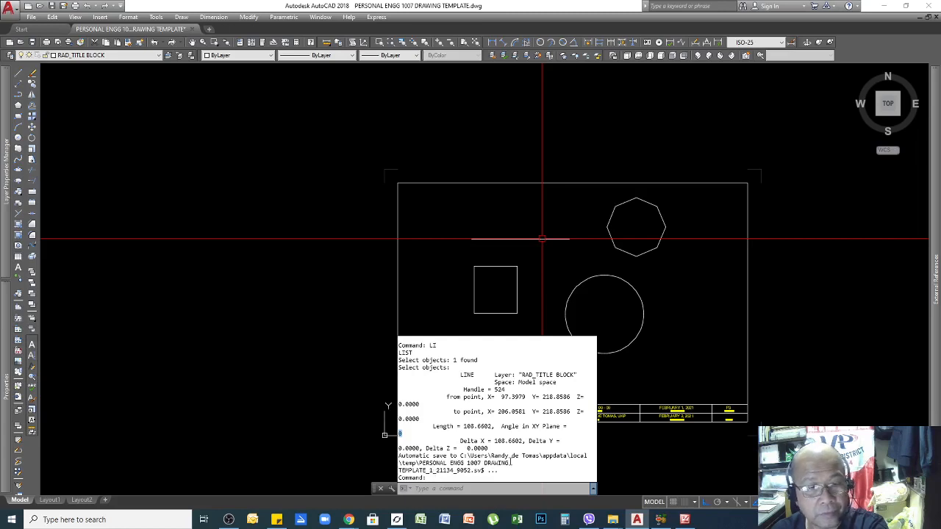
{"action": "left_click", "coordinate": [535, 282]}
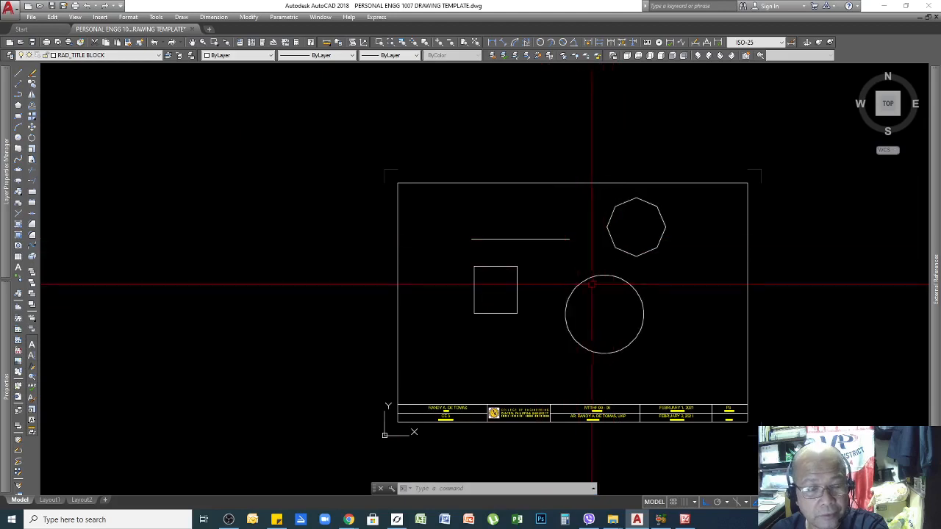
Step: List the octagon's properties to read its area, perimeter and vertex coordinates
{"action": "type", "text": "LI"}
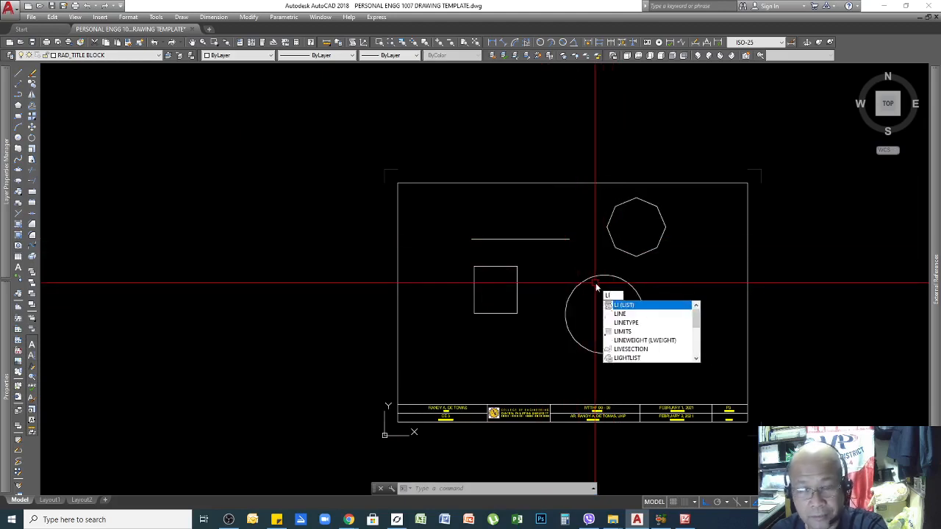
{"action": "key", "text": "Return"}
{"action": "left_click", "coordinate": [621, 252]}
{"action": "key", "text": "Return"}
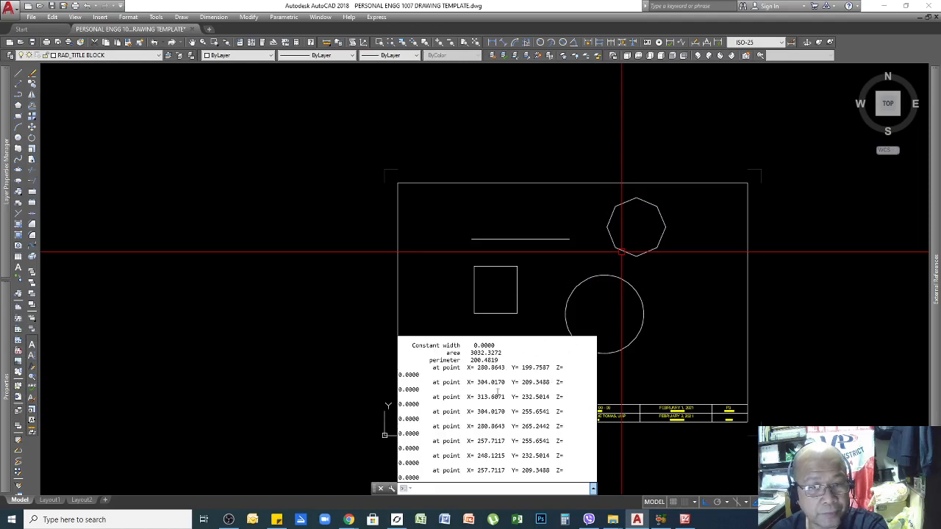
Step: List the circle's properties, read its centre point, radius, circumference and area, and close the listing
{"action": "key", "text": "Return"}
{"action": "left_click", "coordinate": [579, 282]}
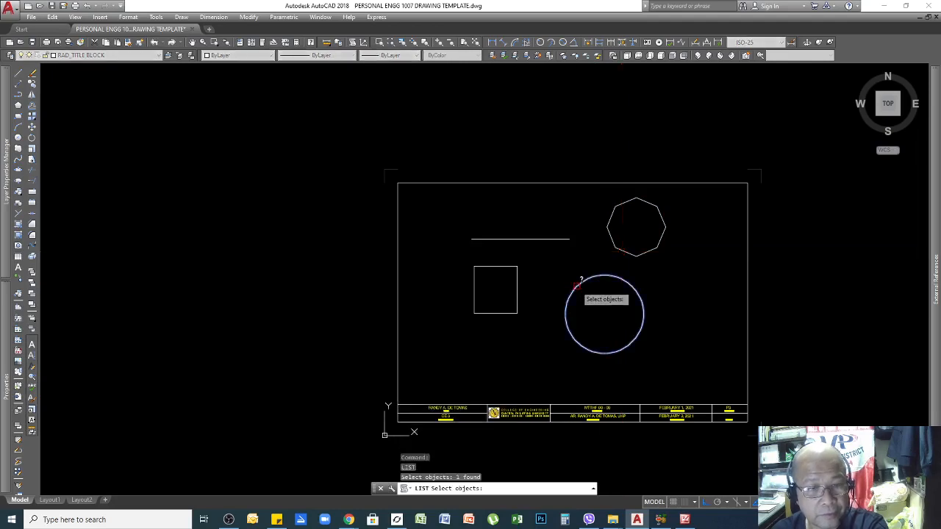
{"action": "key", "text": "Return"}
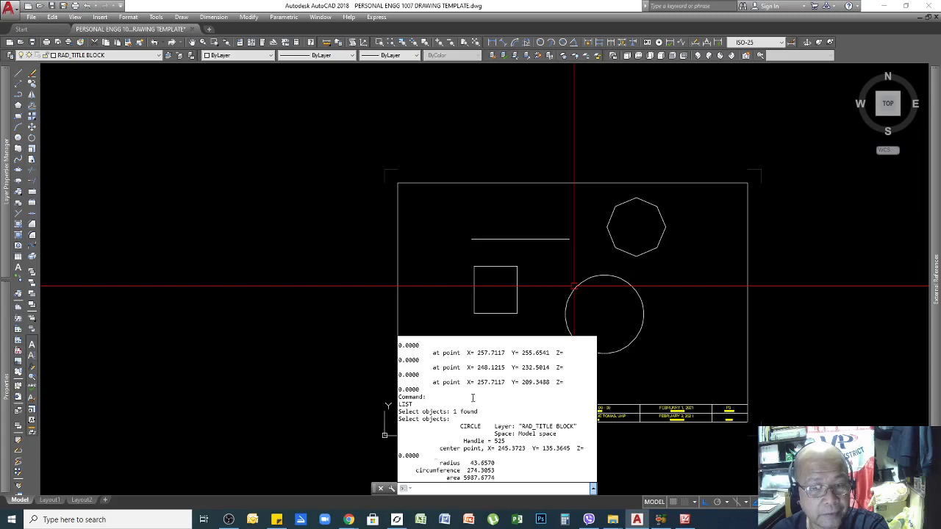
{"action": "left_click", "coordinate": [531, 298]}
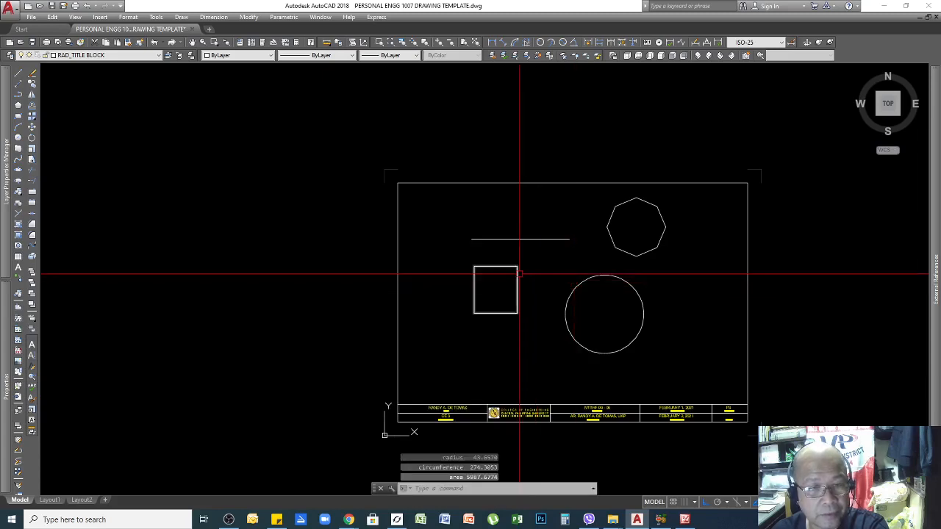
Step: List the small rectangle's properties to read its area, perimeter and corner coordinates
{"action": "type", "text": "LI"}
{"action": "key", "text": "Return"}
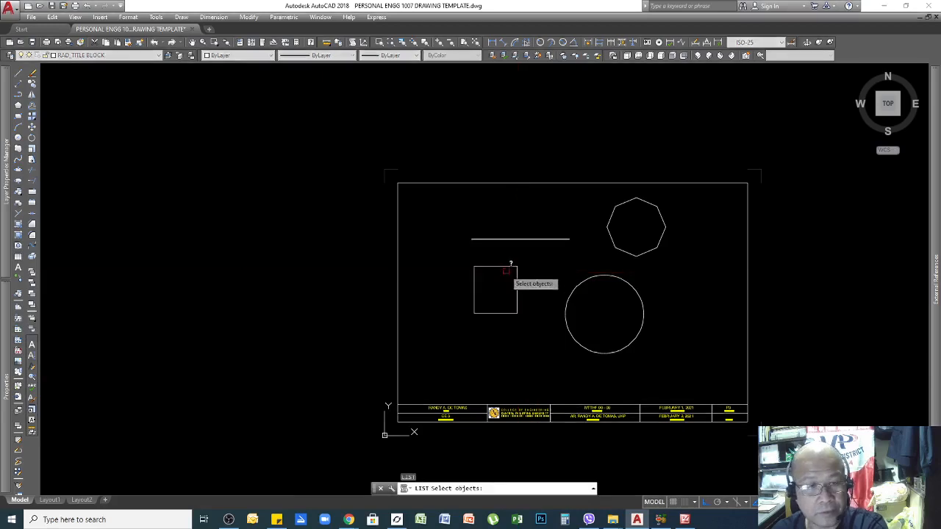
{"action": "left_click", "coordinate": [505, 267]}
{"action": "key", "text": "Return"}
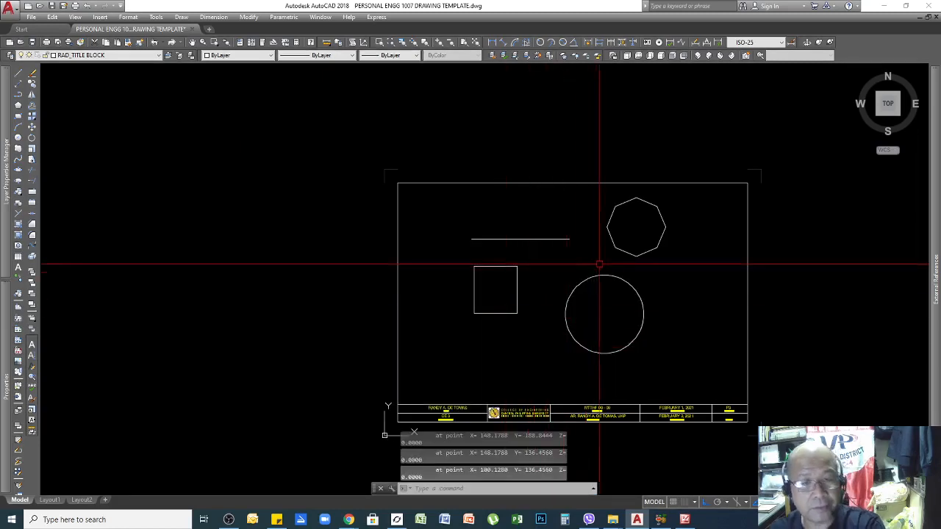
Step: Erase the horizontal line, octagon, circle and small rectangle from the sheet and fit the whole title-block sheet in view
{"action": "key", "text": "Escape"}
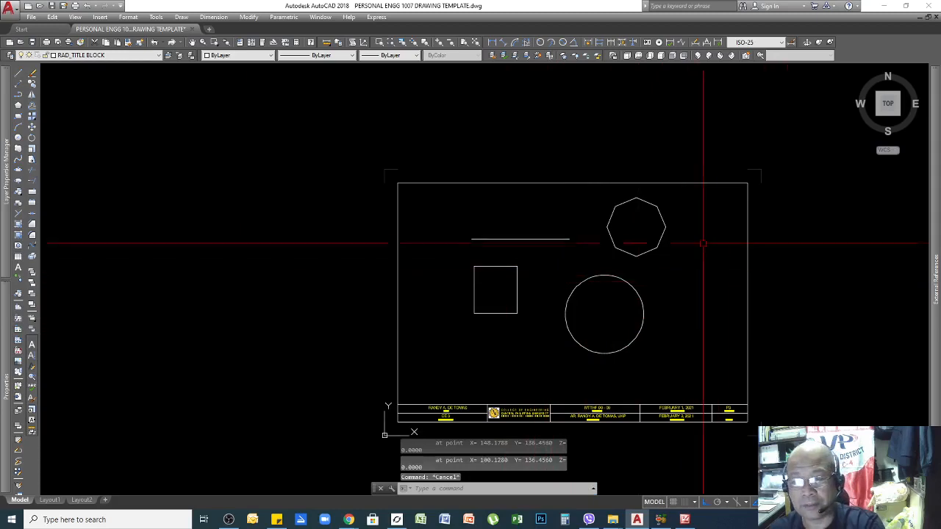
{"action": "left_click", "coordinate": [679, 202]}
{"action": "left_click", "coordinate": [490, 326]}
{"action": "key", "text": "Delete"}
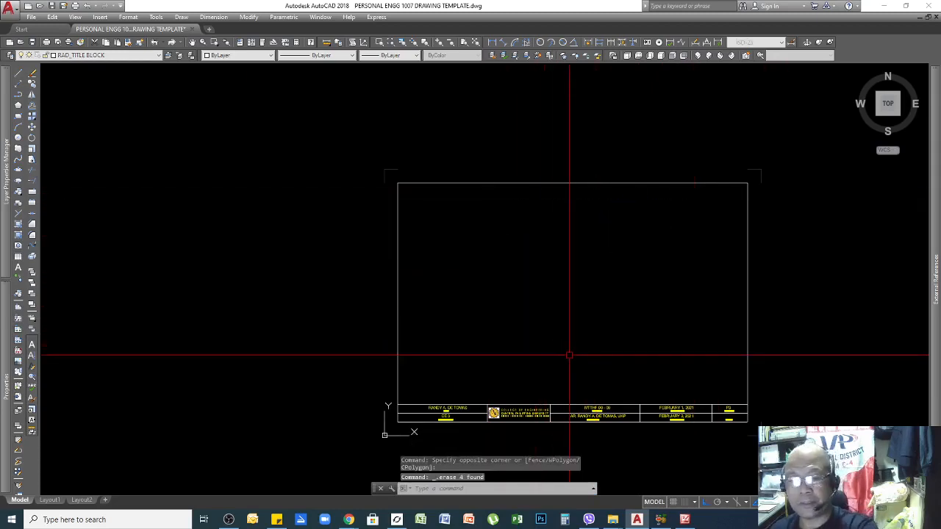
{"action": "left_click", "coordinate": [475, 42]}
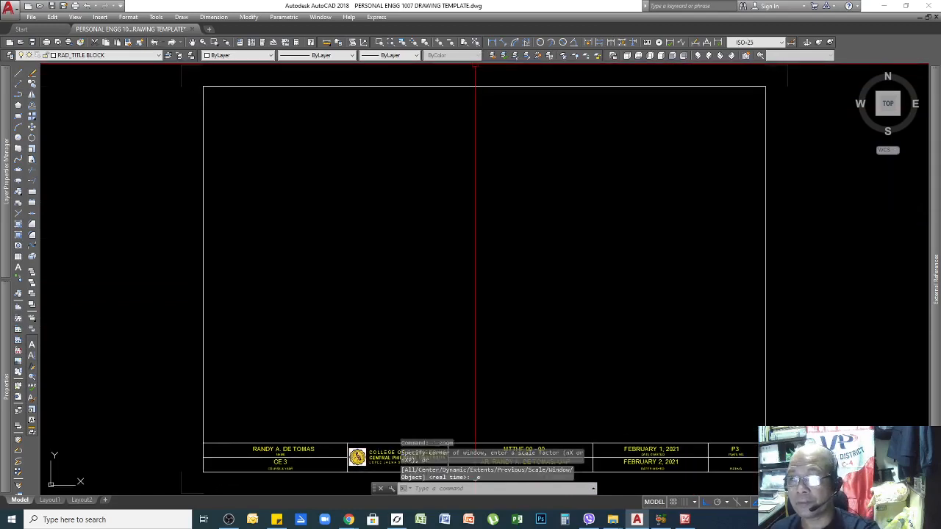
Step: Switch to Microsoft Office Picture Manager, read the notes on blocking techniques and the BLOCK command, and return to AutoCAD
{"action": "key", "text": "alt+Tab"}
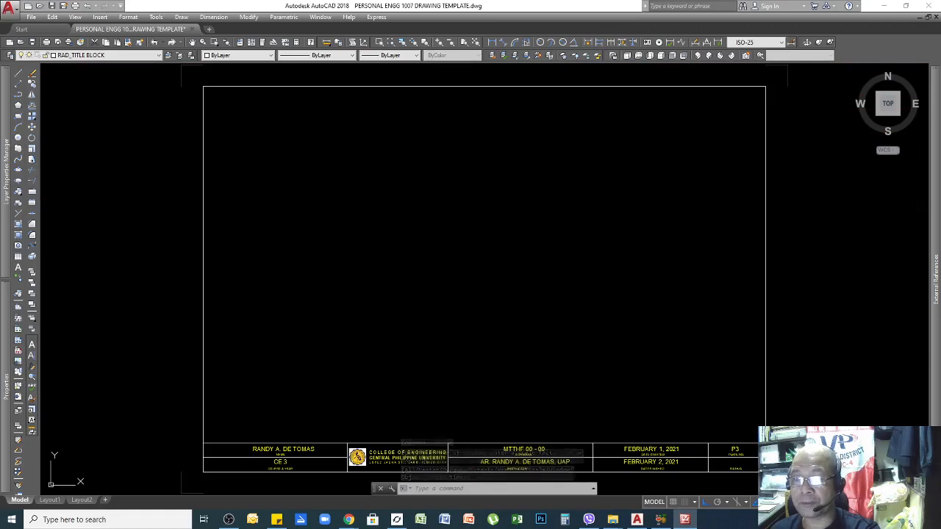
{"action": "left_click_drag", "start_coordinate": [940, 25], "coordinate": [497, 60]}
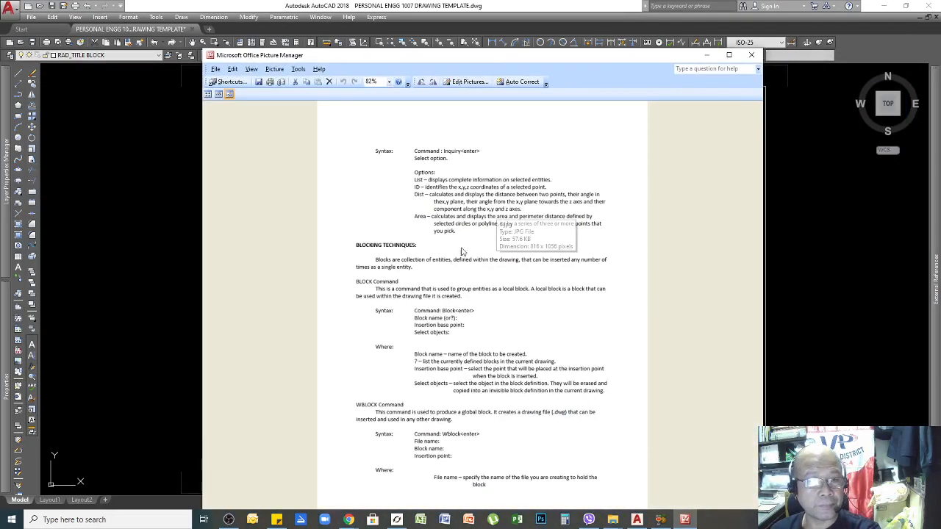
{"action": "left_click_drag", "start_coordinate": [600, 59], "coordinate": [529, 40]}
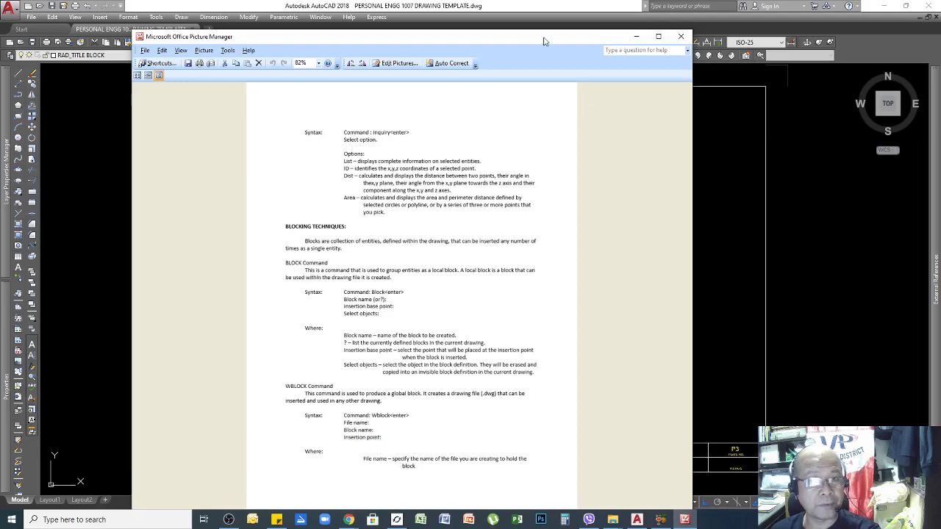
{"action": "left_click_drag", "start_coordinate": [544, 38], "coordinate": [521, 14]}
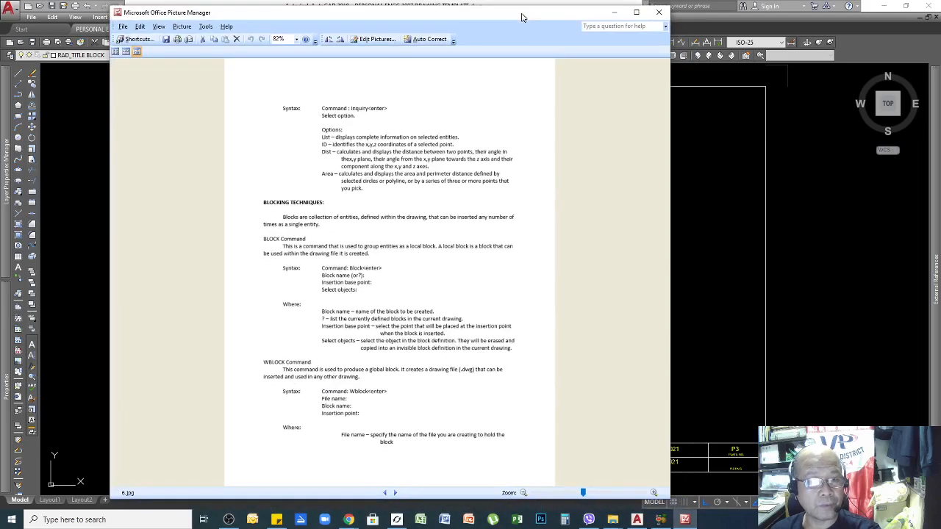
{"action": "left_click", "coordinate": [615, 13]}
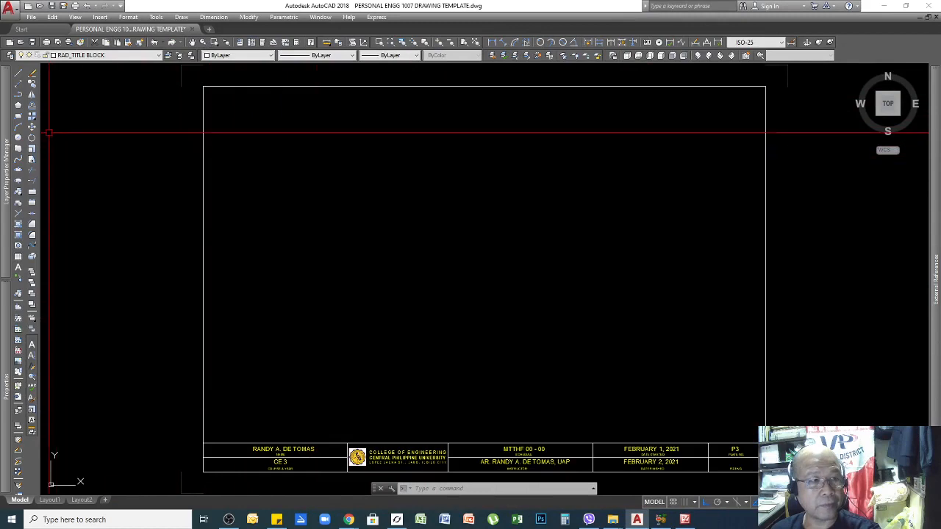
Step: Draw a circle near the middle of the sheet and a small upright rectangle overlapping its upper part
{"action": "left_click", "coordinate": [18, 138]}
{"action": "left_click", "coordinate": [472, 264]}
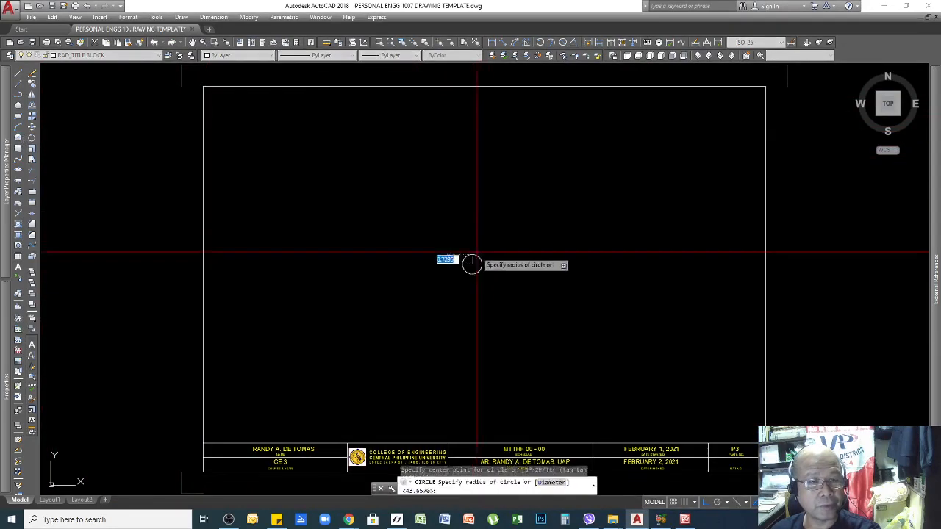
{"action": "left_click", "coordinate": [493, 243]}
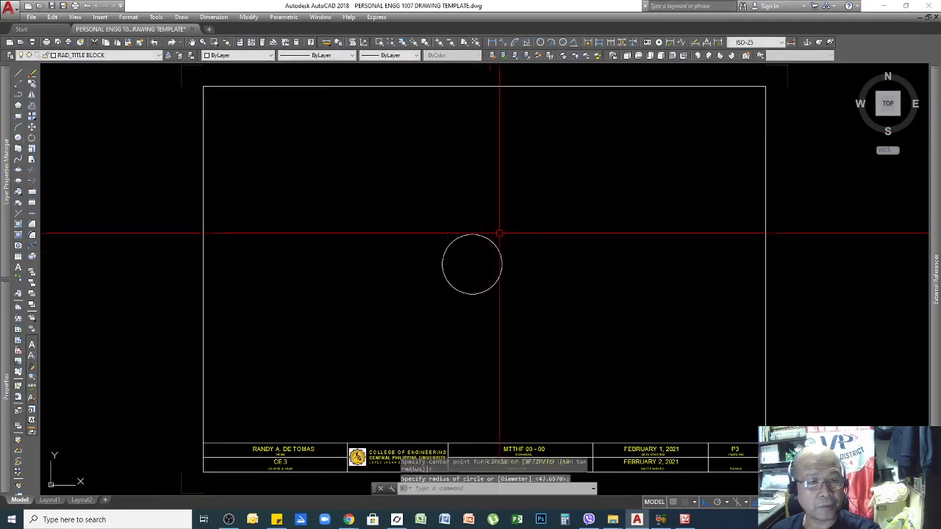
{"action": "left_click", "coordinate": [18, 115]}
{"action": "left_click", "coordinate": [449, 214]}
{"action": "left_click", "coordinate": [476, 252]}
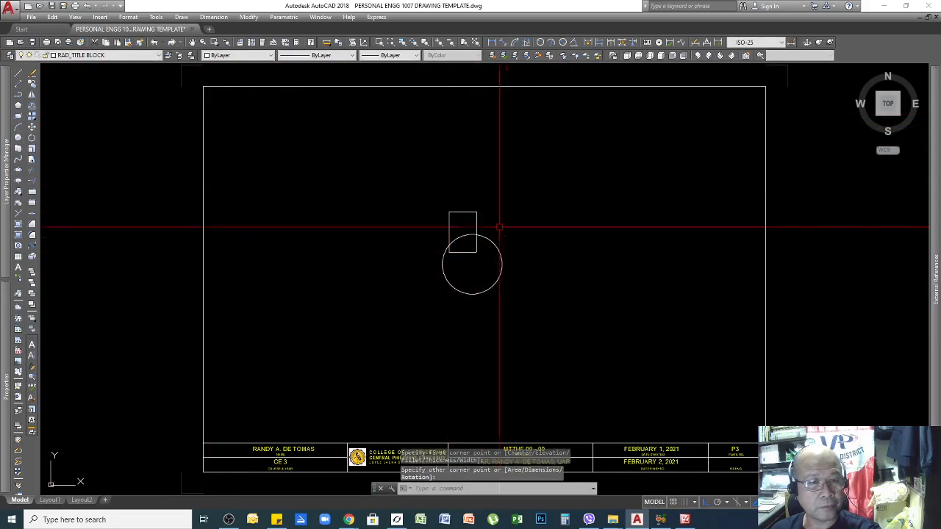
Step: Draw a horizontal line that crosses both the rectangle and the circle and extends beyond them on both sides
{"action": "type", "text": "l"}
{"action": "key", "text": "Return"}
{"action": "left_click", "coordinate": [381, 243]}
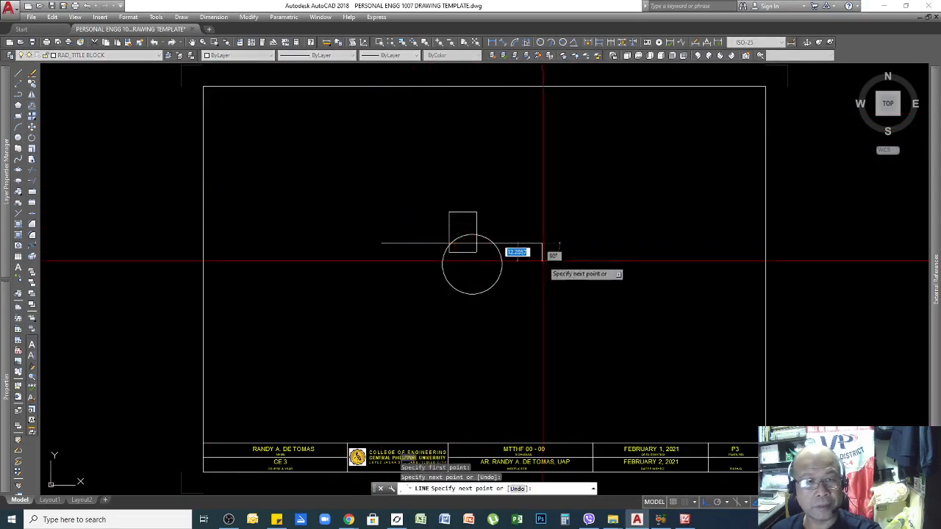
{"action": "left_click", "coordinate": [543, 243]}
{"action": "key", "text": "Return"}
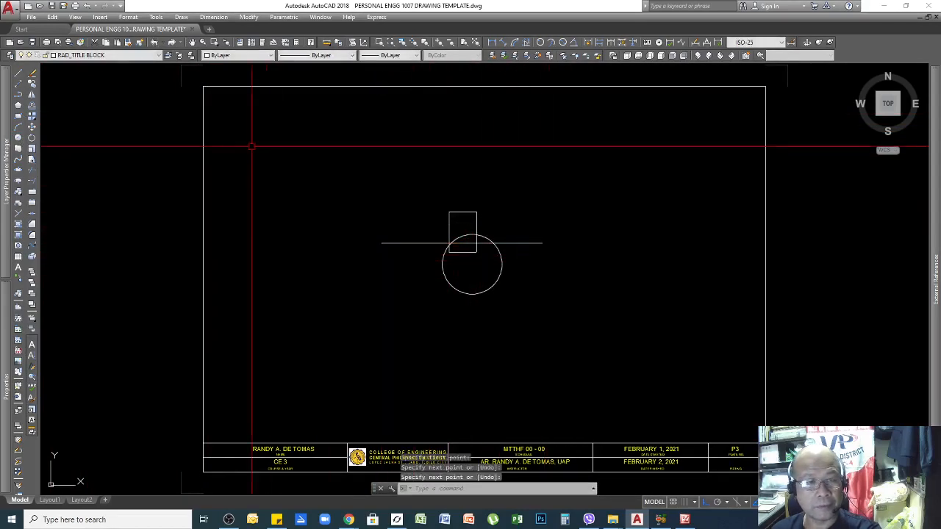
Step: Draw a 6-sided polygon, inscribed in a circle, centred just above the line and overlapping the rectangle and circle
{"action": "left_click", "coordinate": [18, 105]}
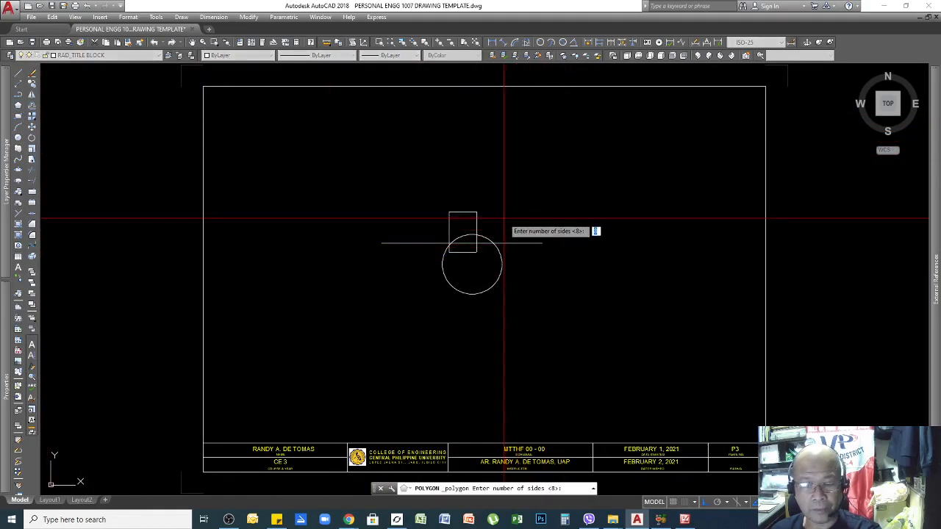
{"action": "type", "text": "6"}
{"action": "key", "text": "Return"}
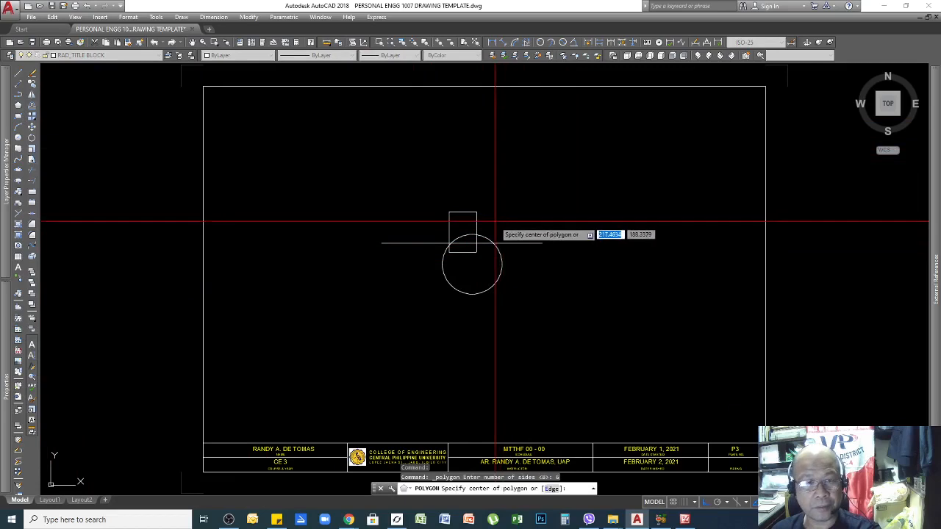
{"action": "left_click", "coordinate": [504, 218]}
{"action": "key", "text": "Return"}
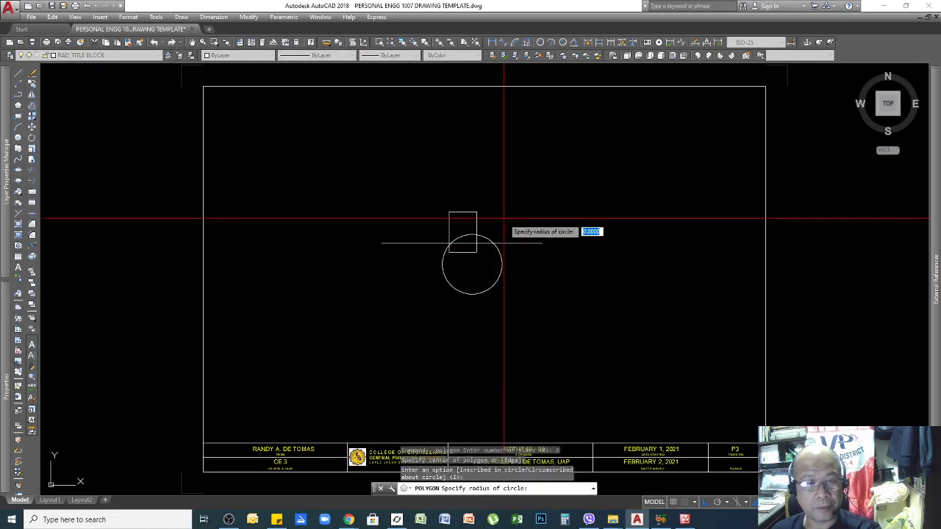
{"action": "left_click", "coordinate": [547, 179]}
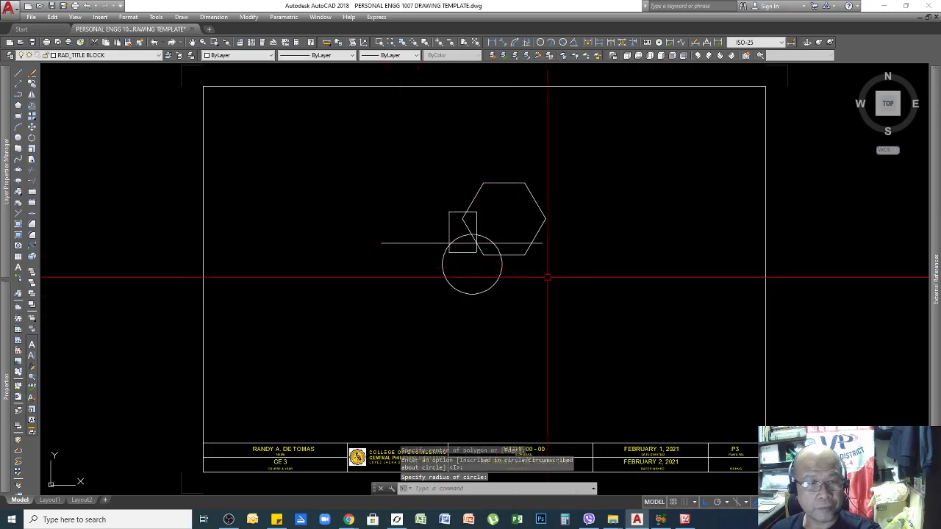
Step: Select the horizontal line alone to check that it is a separate object, and clear the selection
{"action": "scroll", "coordinate": [478, 266], "scroll_direction": "up", "scroll_amount": 2}
{"action": "left_click", "coordinate": [528, 228]}
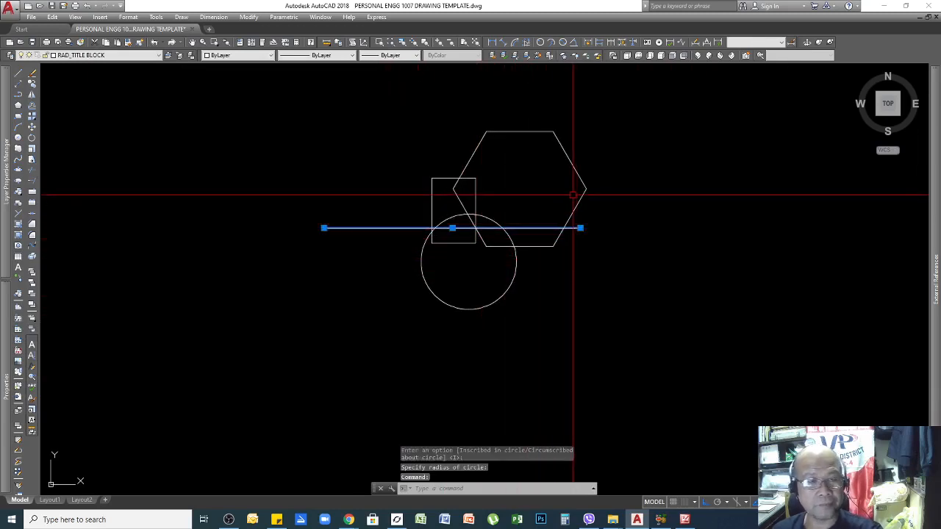
{"action": "key", "text": "Escape"}
{"action": "key", "text": "Escape"}
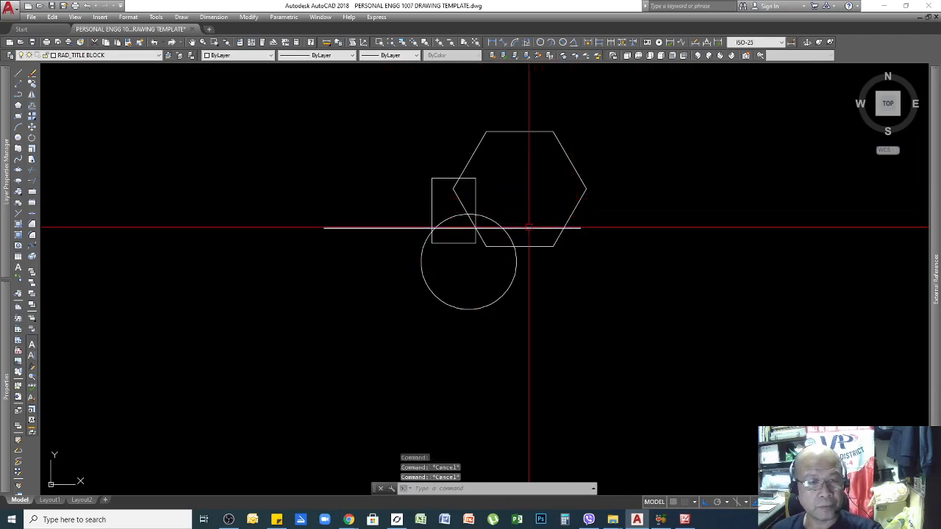
{"action": "left_click", "coordinate": [529, 227]}
{"action": "key", "text": "Escape"}
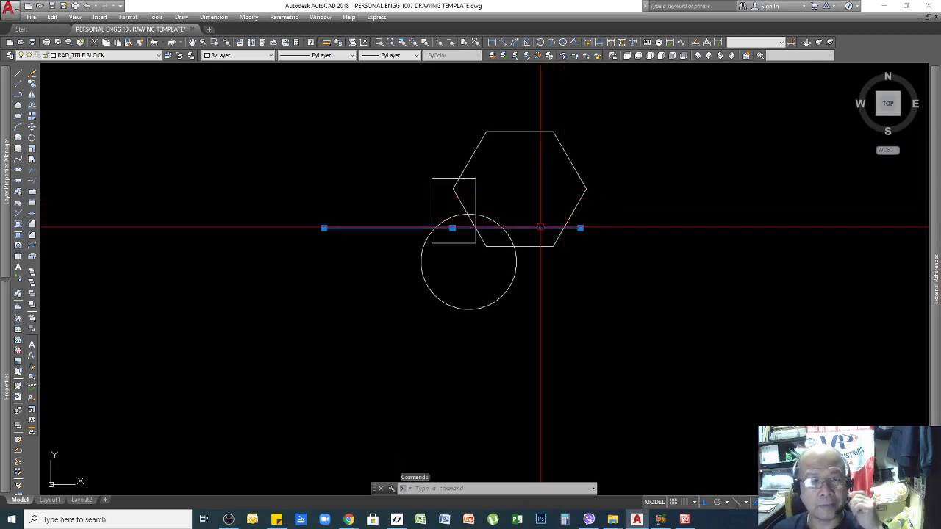
{"action": "key", "text": "Escape"}
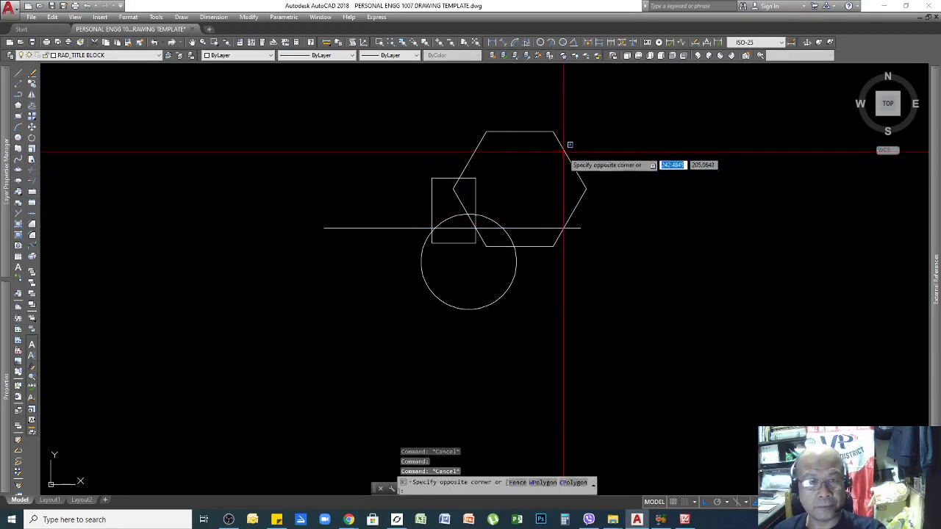
Step: Select the hexagon, rectangle and circle one at a time to check that they are separate objects, clearing each selection
{"action": "left_click", "coordinate": [532, 131]}
{"action": "left_click", "coordinate": [548, 139]}
{"action": "key", "text": "Escape"}
{"action": "left_click", "coordinate": [432, 184]}
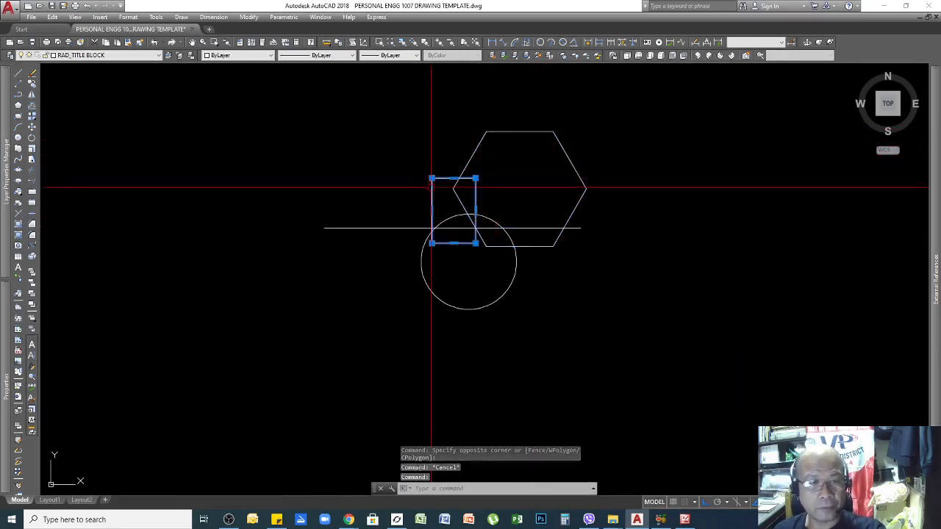
{"action": "key", "text": "Escape"}
{"action": "left_click", "coordinate": [429, 289]}
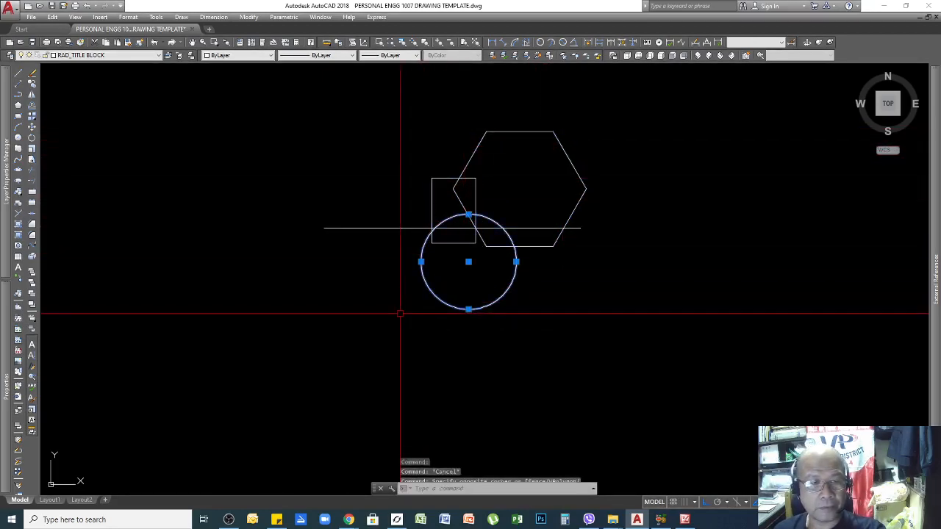
{"action": "left_click", "coordinate": [399, 313]}
{"action": "key", "text": "Escape"}
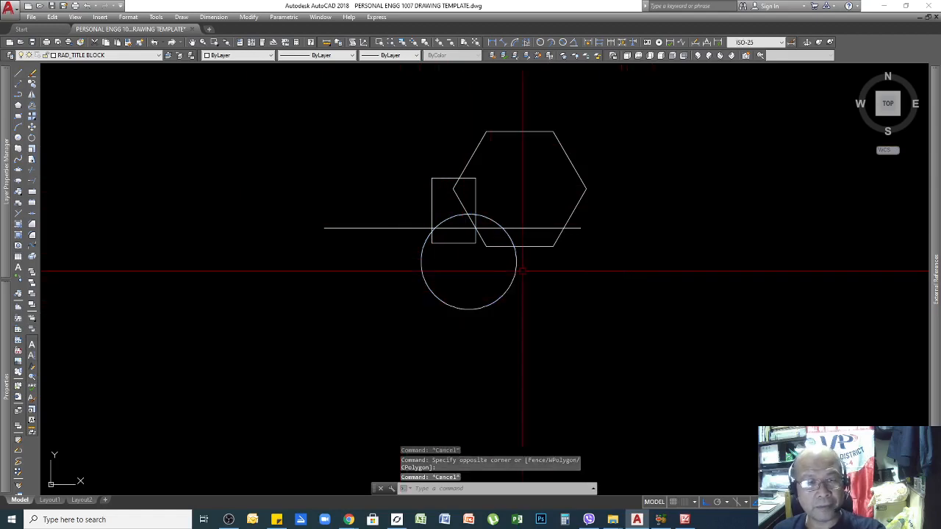
Step: Select the hexagon, rectangle, circle and line and convert them into a block named ASSORTED with base point 0,0,0
{"action": "left_click", "coordinate": [605, 110]}
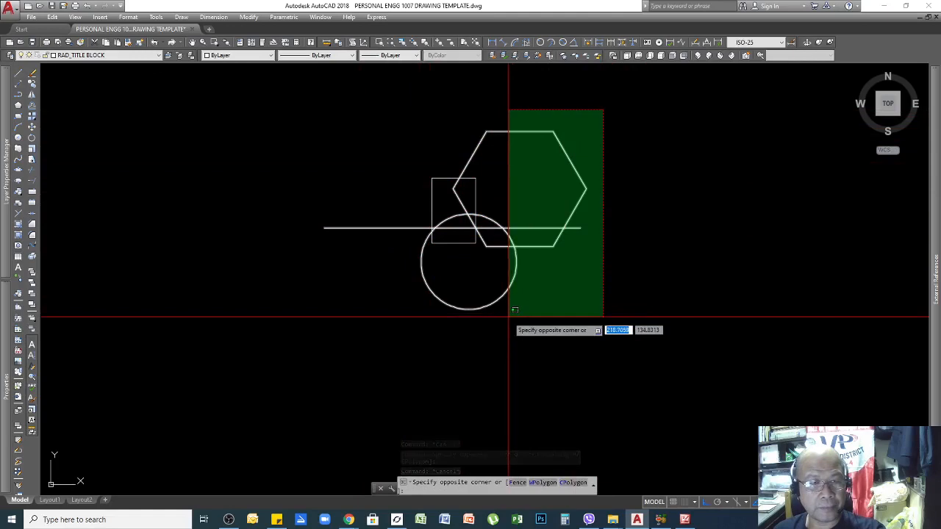
{"action": "left_click", "coordinate": [391, 334]}
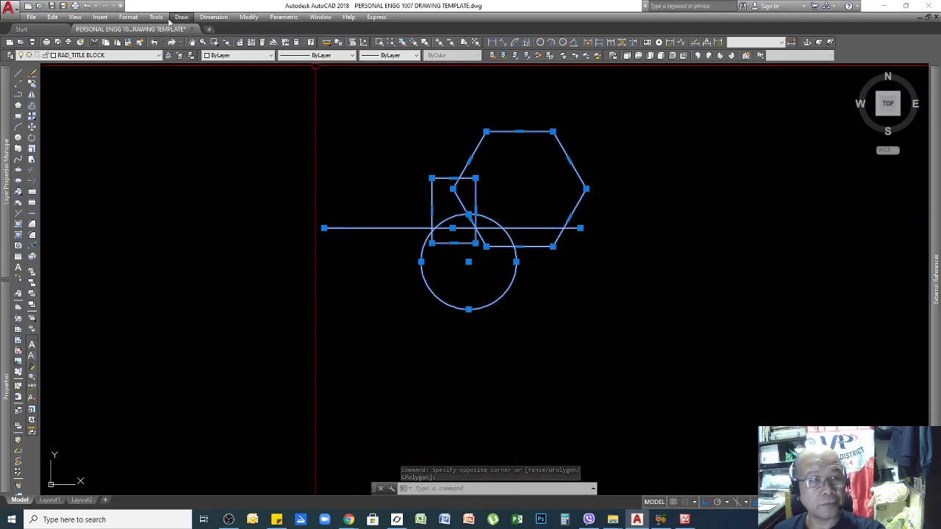
{"action": "left_click", "coordinate": [253, 17]}
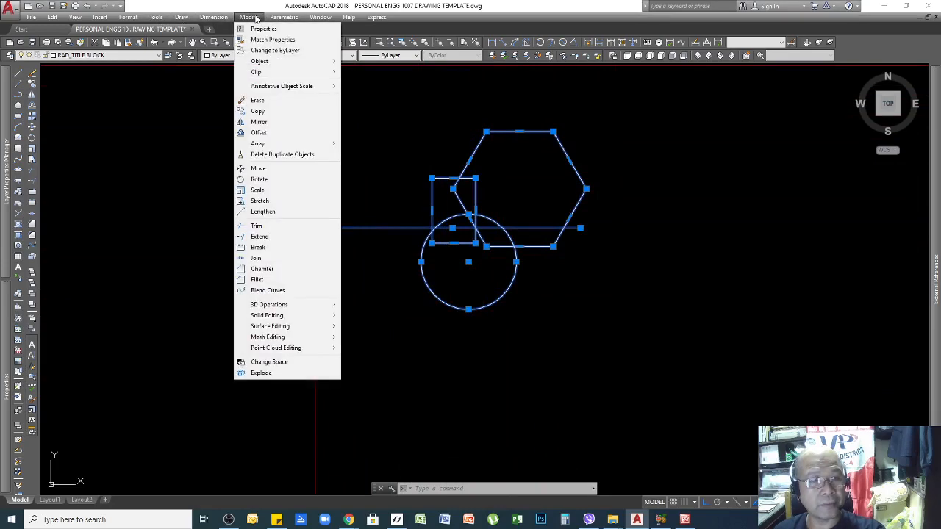
{"action": "mouse_move", "coordinate": [272, 66]}
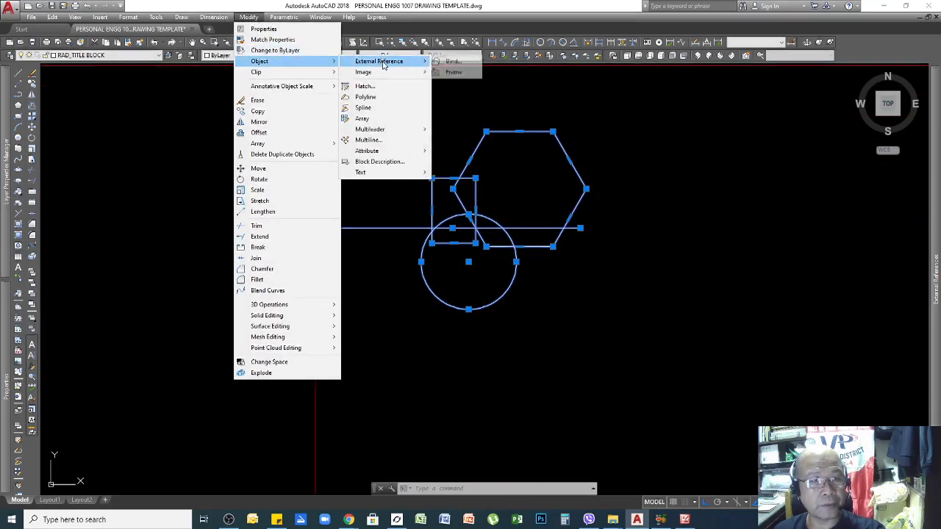
{"action": "left_click", "coordinate": [380, 163]}
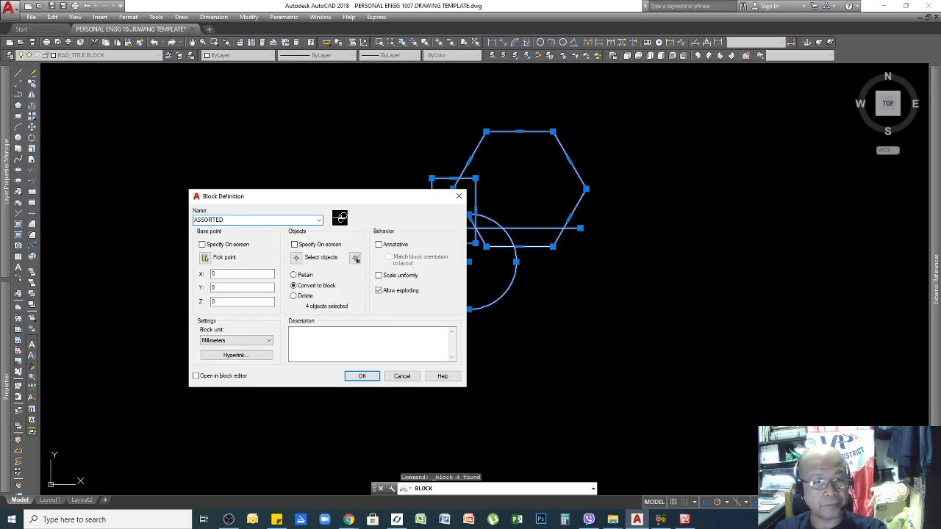
{"action": "key", "text": "Return"}
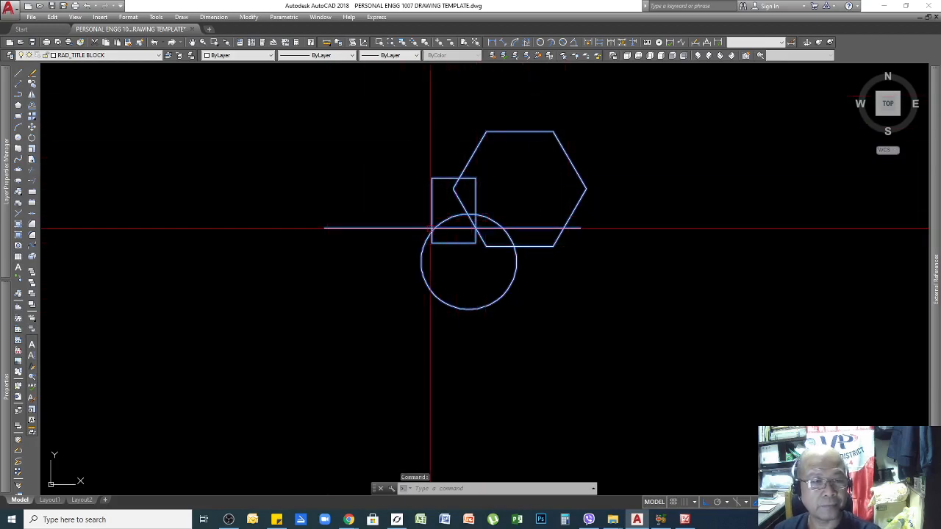
Step: Move the ASSORTED block horizontally to the right across the sheet
{"action": "scroll", "coordinate": [609, 199], "scroll_direction": "down", "scroll_amount": 3}
{"action": "scroll", "coordinate": [580, 210], "scroll_direction": "up", "scroll_amount": 3}
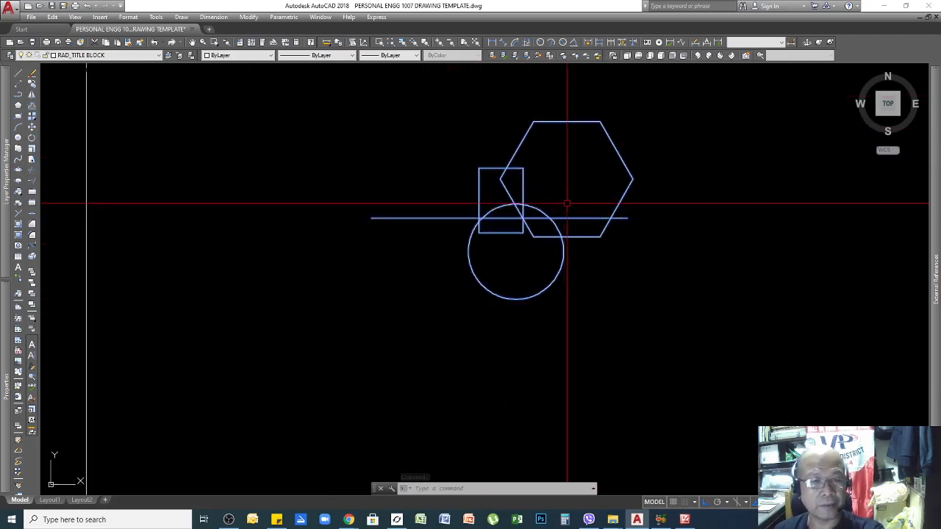
{"action": "left_click", "coordinate": [571, 193]}
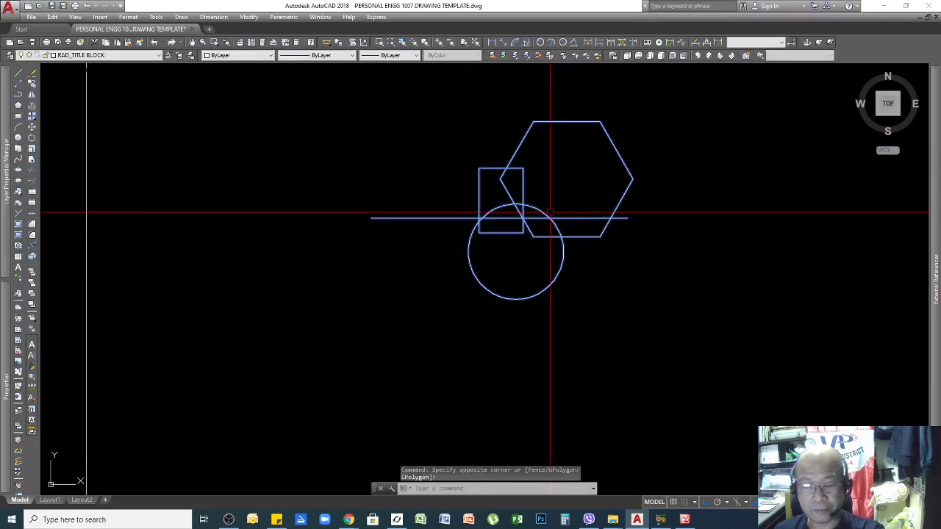
{"action": "key", "text": "Return"}
{"action": "left_click", "coordinate": [387, 263]}
{"action": "left_click", "coordinate": [572, 277]}
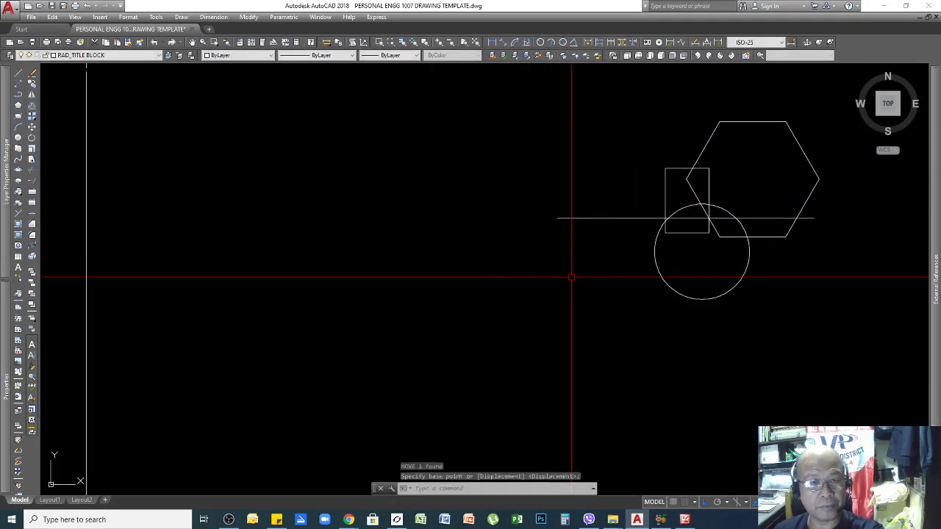
Step: Select the ASSORTED block again and move it straight up
{"action": "left_click", "coordinate": [699, 208]}
{"action": "left_click", "coordinate": [625, 272]}
{"action": "left_click", "coordinate": [562, 338]}
{"action": "key", "text": "Return"}
{"action": "left_click", "coordinate": [548, 350]}
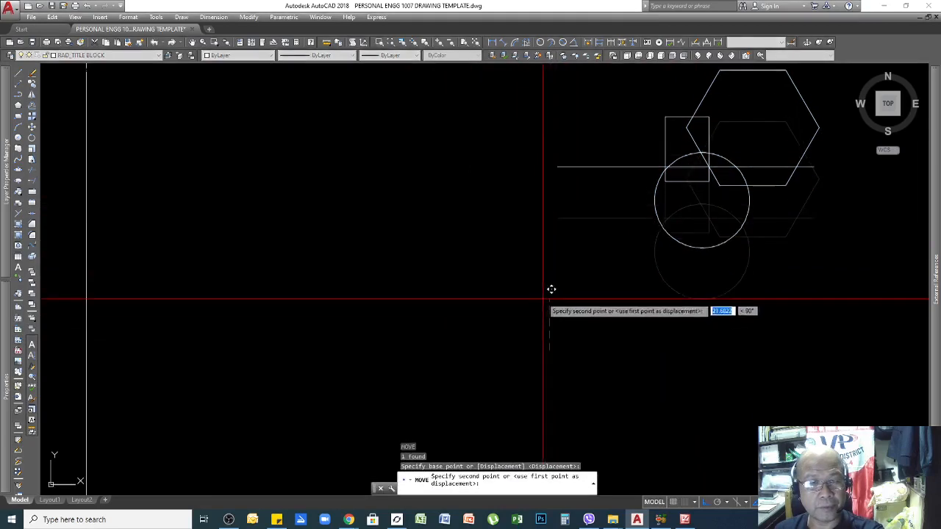
{"action": "left_click", "coordinate": [542, 292]}
Step: Move the ASSORTED block horizontally back to the left, towards the middle of the sheet
{"action": "left_click", "coordinate": [668, 158]}
{"action": "left_click", "coordinate": [640, 223]}
{"action": "left_click", "coordinate": [640, 223]}
{"action": "left_click", "coordinate": [639, 296]}
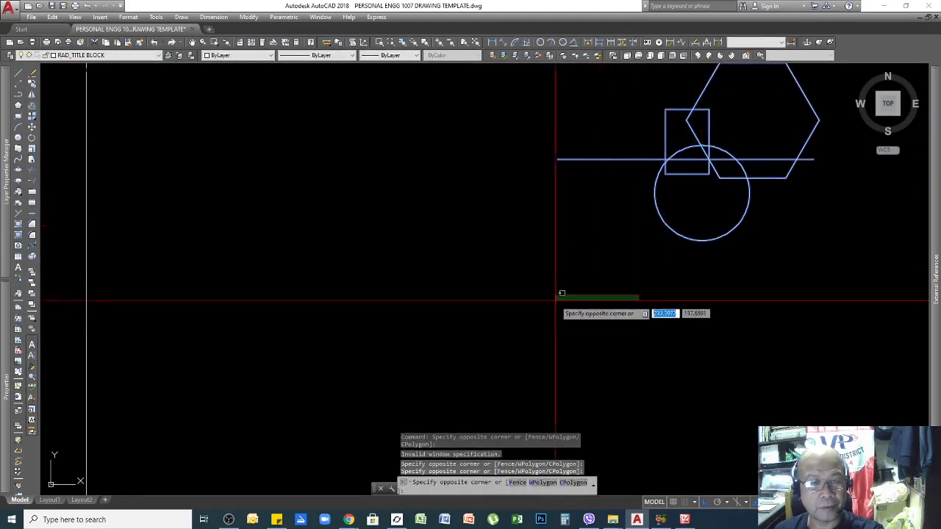
{"action": "left_click", "coordinate": [453, 303]}
{"action": "key", "text": "Return"}
{"action": "left_click", "coordinate": [711, 279]}
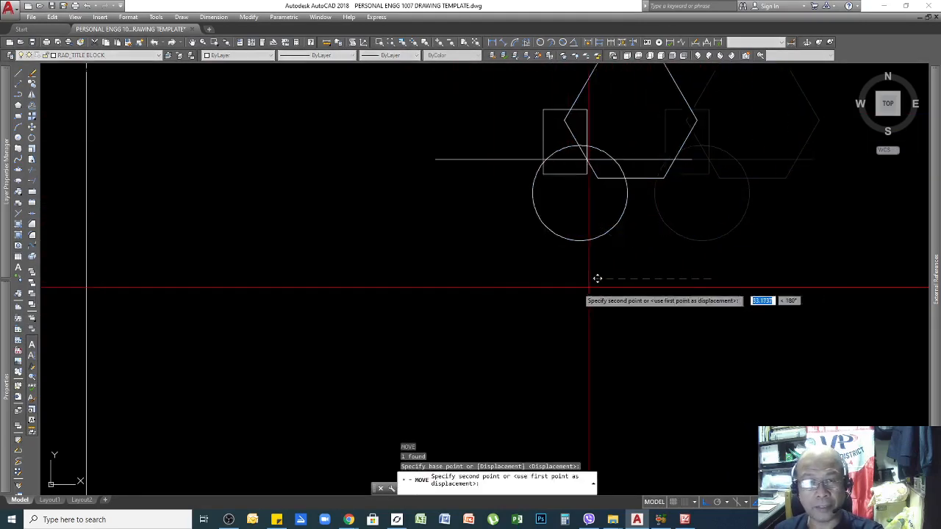
{"action": "left_click", "coordinate": [491, 283]}
{"action": "key", "text": "Return"}
{"action": "scroll", "coordinate": [540, 272], "scroll_direction": "down", "scroll_amount": 3}
{"action": "scroll", "coordinate": [551, 139], "scroll_direction": "up", "scroll_amount": 3}
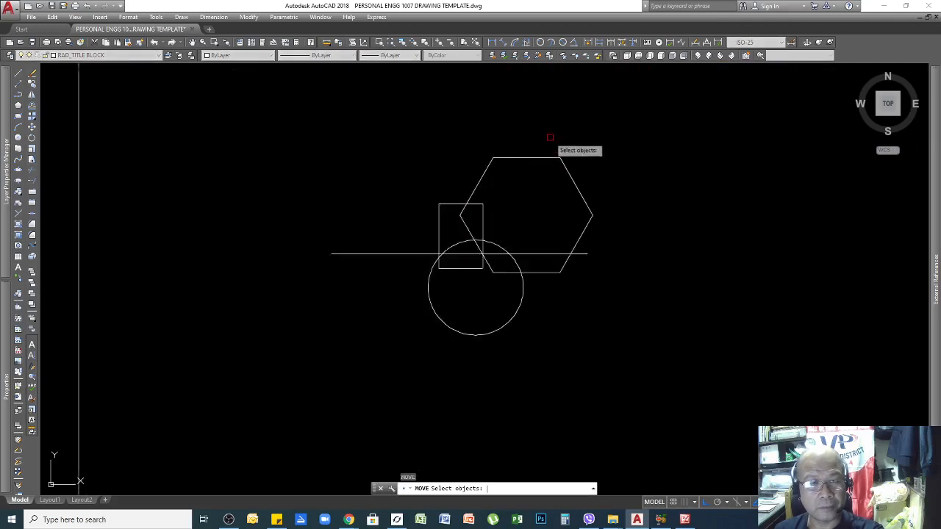
Step: Cancel the active Move command and open the ASSORTED block for in-place editing with all nested objects selected automatically
{"action": "key", "text": "Escape"}
{"action": "key", "text": "Escape"}
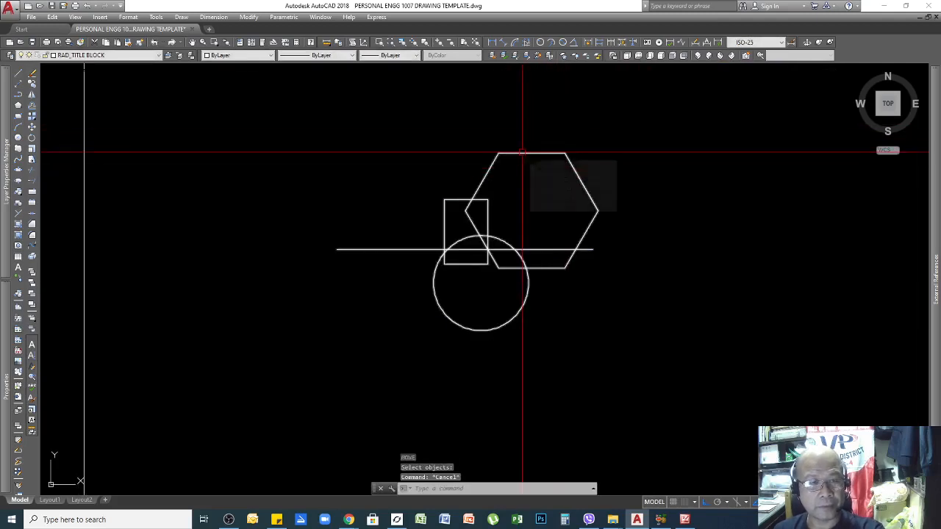
{"action": "left_click", "coordinate": [518, 152]}
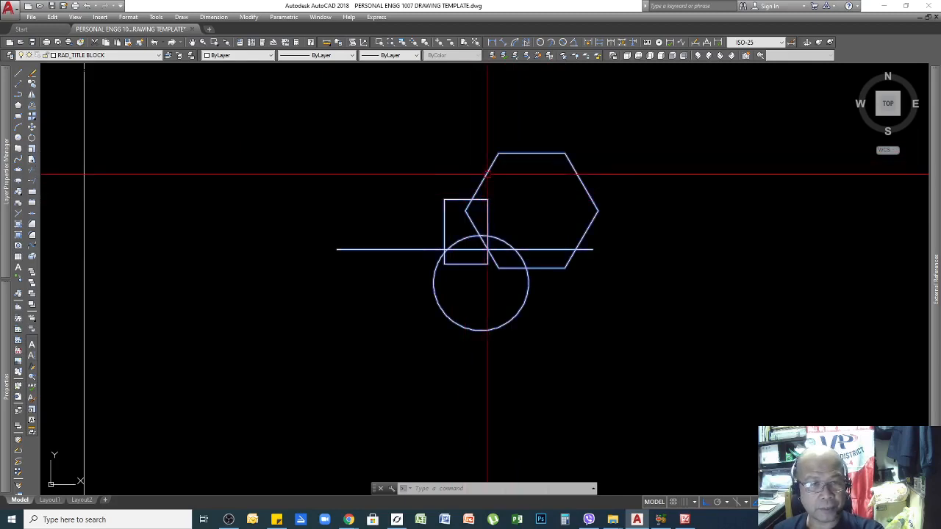
{"action": "left_click", "coordinate": [482, 186]}
{"action": "right_click", "coordinate": [476, 190]}
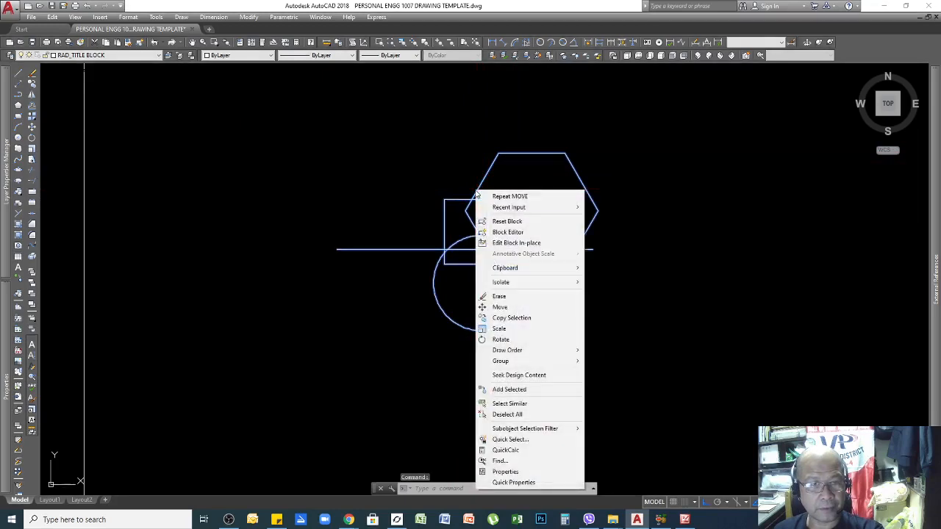
{"action": "left_click", "coordinate": [525, 244]}
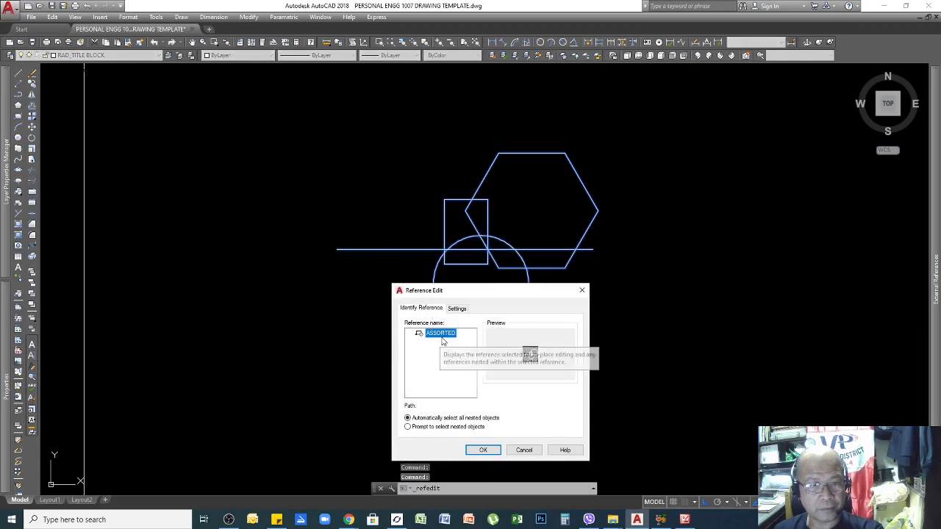
{"action": "left_click", "coordinate": [486, 451]}
Step: Select the hexagon, rectangle, line and circle in turn to check that each can be picked separately inside the block
{"action": "left_click", "coordinate": [493, 175]}
{"action": "left_click", "coordinate": [469, 176]}
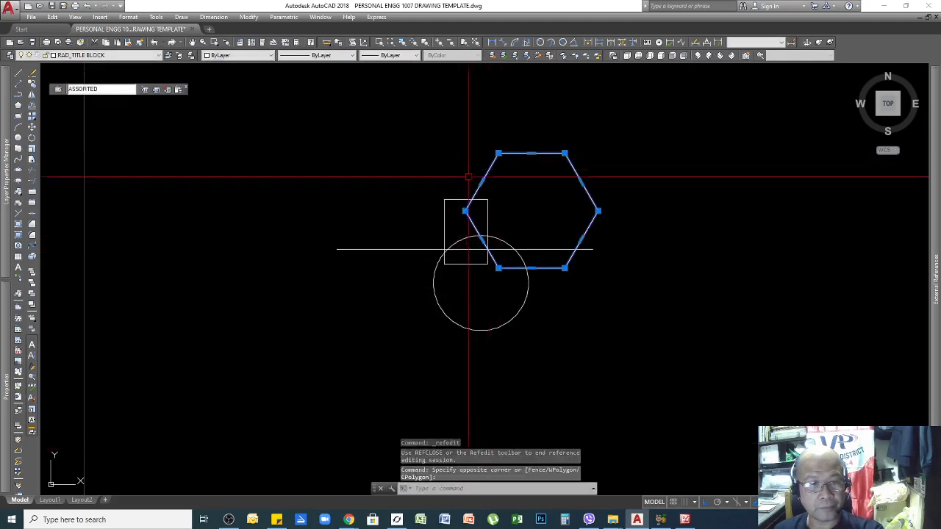
{"action": "key", "text": "Escape"}
{"action": "left_click", "coordinate": [456, 209]}
{"action": "left_click", "coordinate": [443, 216]}
{"action": "key", "text": "Escape"}
{"action": "left_click", "coordinate": [420, 218]}
{"action": "left_click", "coordinate": [394, 292]}
{"action": "key", "text": "Escape"}
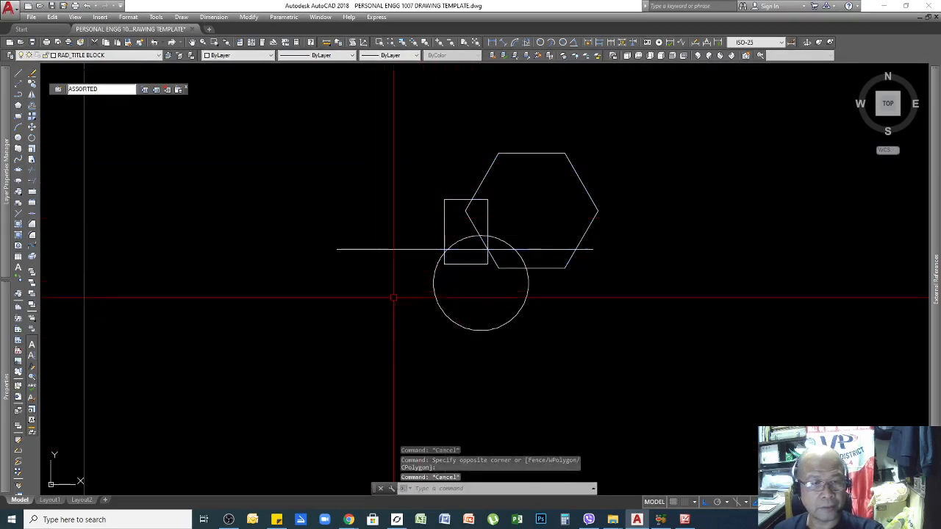
{"action": "left_click", "coordinate": [467, 304]}
{"action": "left_click", "coordinate": [391, 359]}
{"action": "key", "text": "Escape"}
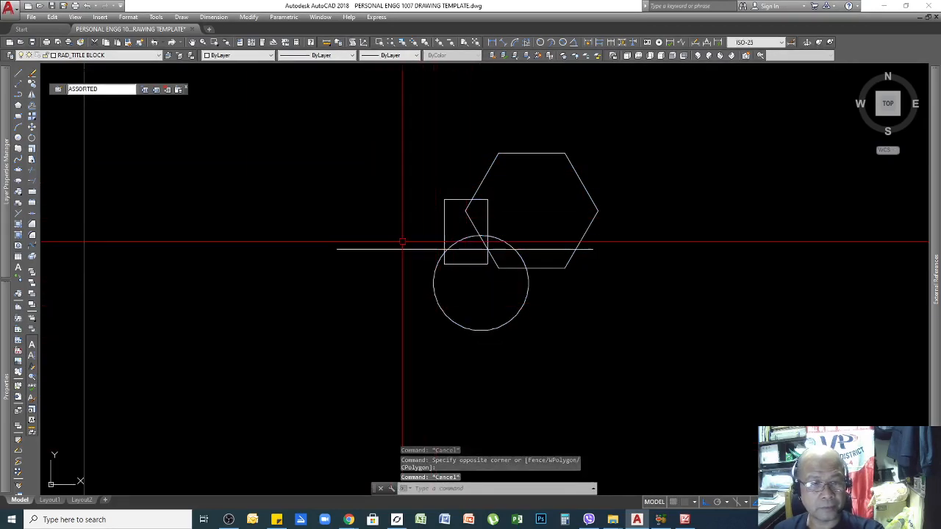
Step: Shorten the horizontal line by stretching its left endpoint horizontally toward the rectangle
{"action": "left_click", "coordinate": [399, 225]}
{"action": "left_click", "coordinate": [353, 304]}
{"action": "left_click", "coordinate": [336, 249]}
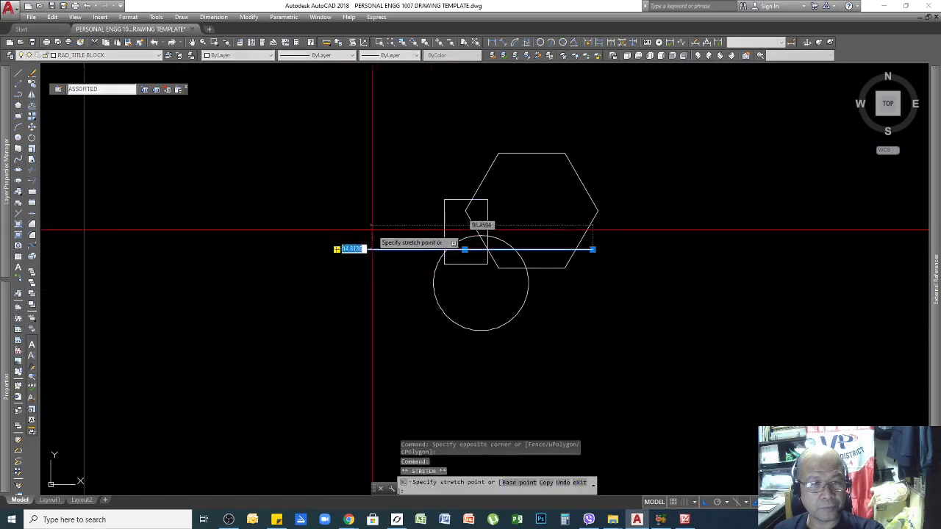
{"action": "key", "text": "Escape"}
{"action": "key", "text": "Escape"}
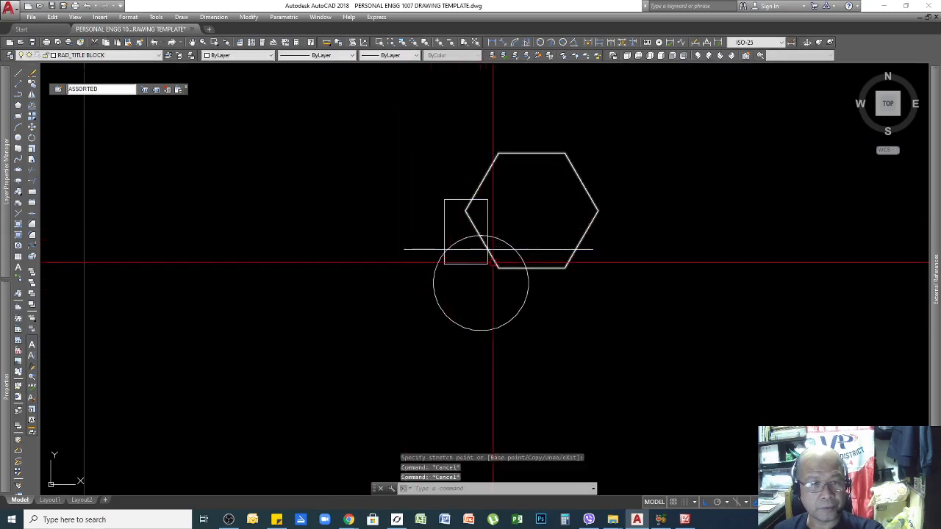
Step: Trim the portions of the line, hexagon and circle inside the rectangle, using the rectangle as the cutting edge
{"action": "type", "text": "TR"}
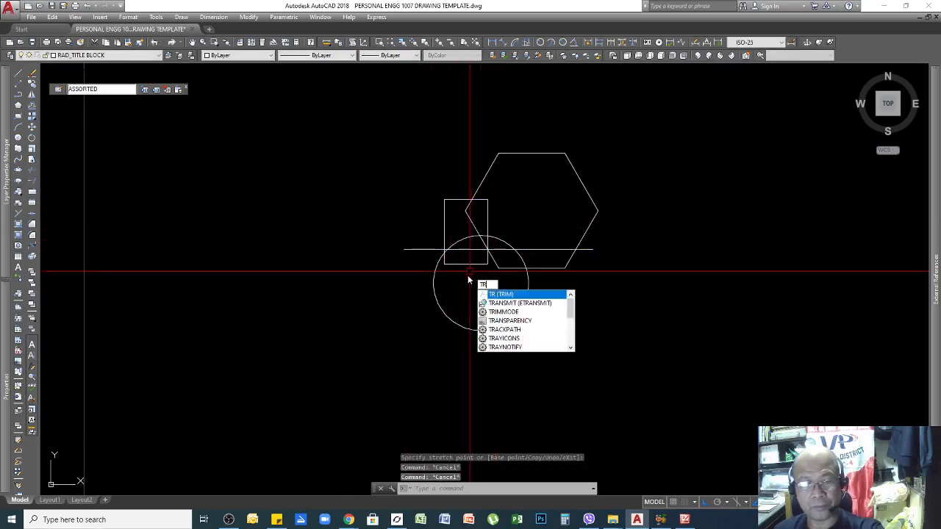
{"action": "key", "text": "Return"}
{"action": "left_click", "coordinate": [449, 262]}
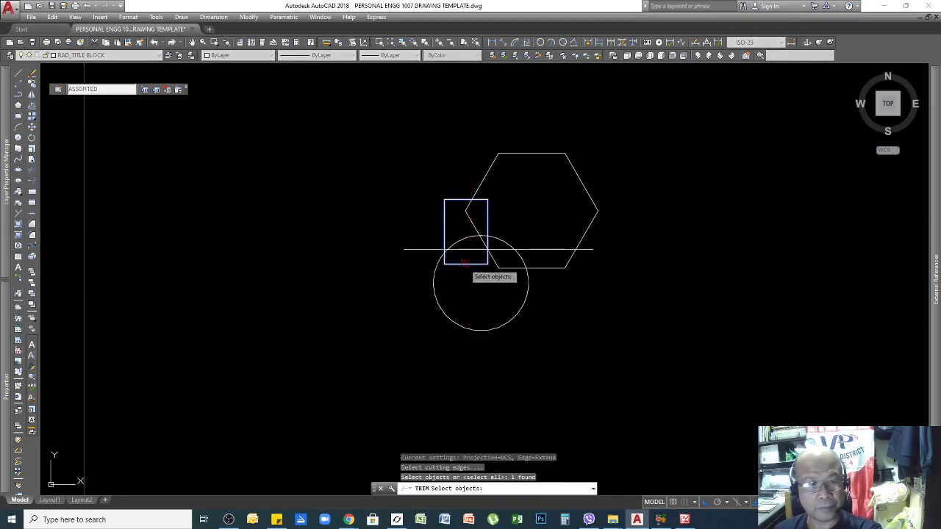
{"action": "key", "text": "Return"}
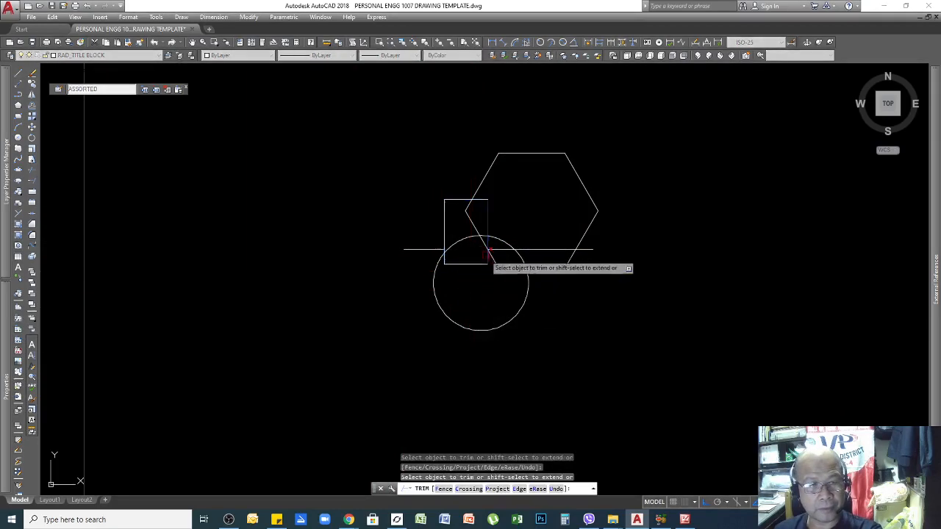
{"action": "key", "text": "Return"}
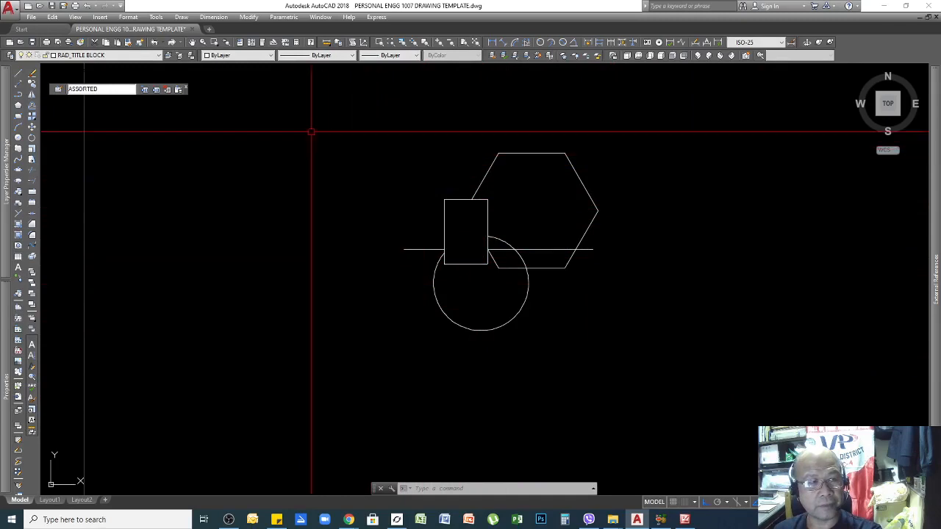
Step: Close the in-place editing session and save the changes to the ASSORTED block
{"action": "right_click", "coordinate": [365, 131]}
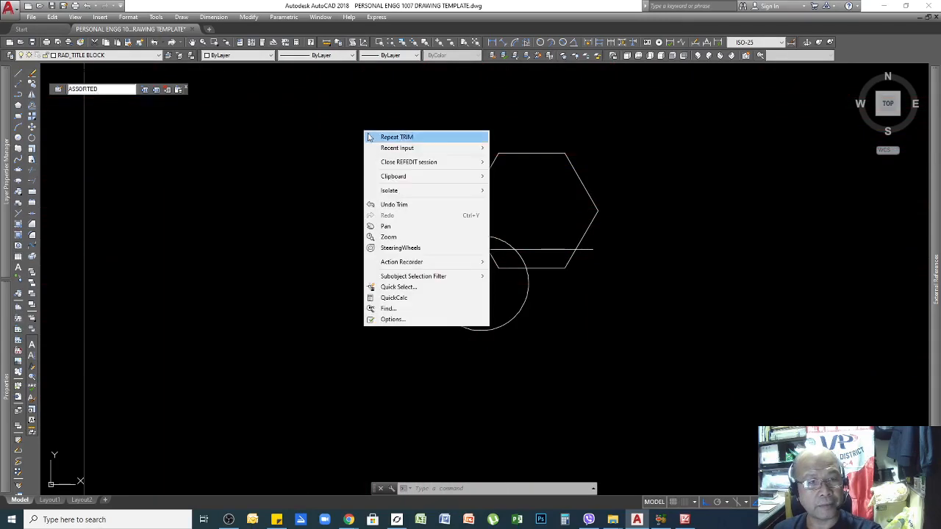
{"action": "mouse_move", "coordinate": [403, 162]}
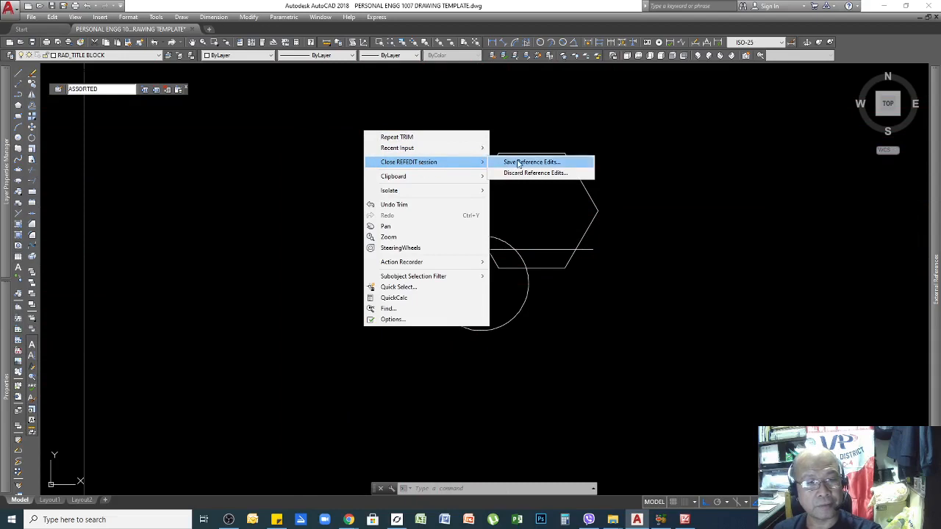
{"action": "left_click", "coordinate": [539, 165]}
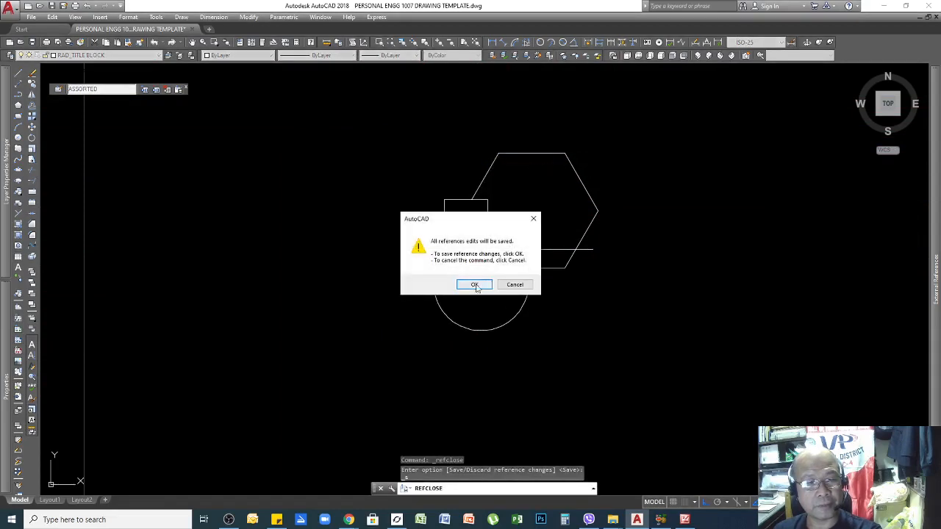
{"action": "left_click", "coordinate": [475, 285]}
Step: Select the edited block through its different shapes to check whether they behave as a single object
{"action": "left_click", "coordinate": [531, 228]}
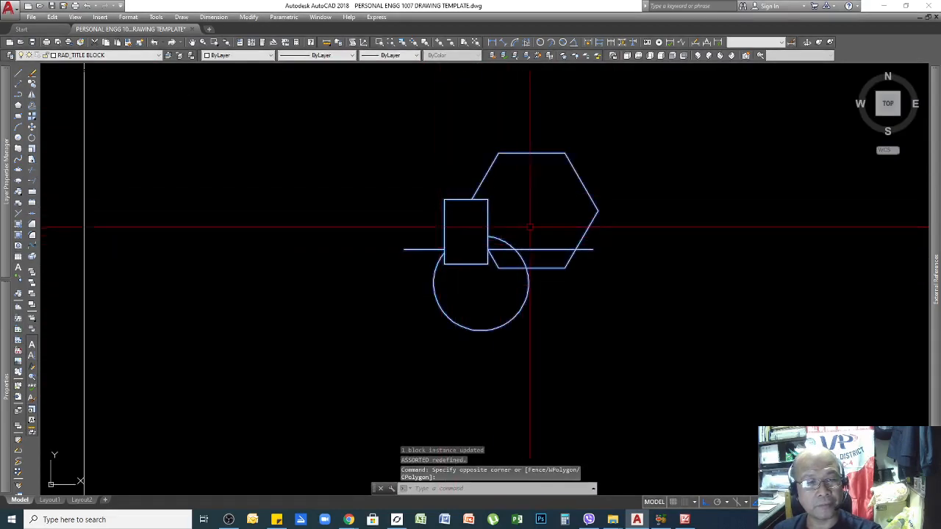
{"action": "key", "text": "Escape"}
{"action": "left_click", "coordinate": [548, 171]}
{"action": "left_click", "coordinate": [510, 202]}
{"action": "key", "text": "Escape"}
{"action": "key", "text": "Escape"}
{"action": "left_click", "coordinate": [478, 232]}
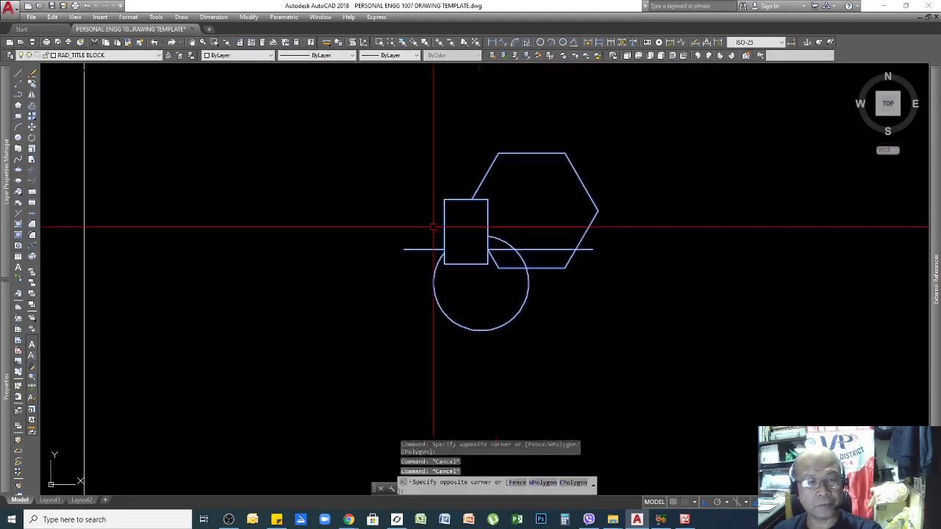
{"action": "left_click", "coordinate": [434, 227]}
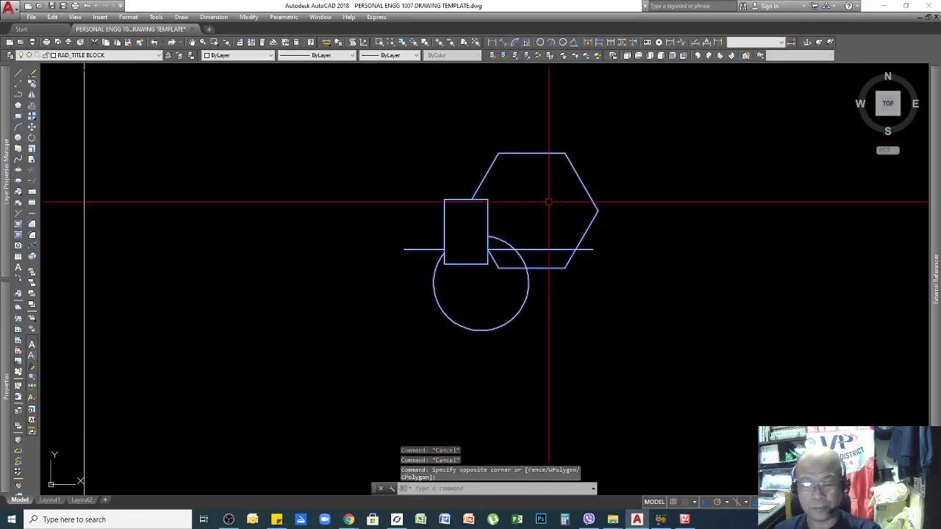
{"action": "scroll", "coordinate": [576, 213], "scroll_direction": "down", "scroll_amount": 5}
{"action": "scroll", "coordinate": [537, 223], "scroll_direction": "up", "scroll_amount": 4}
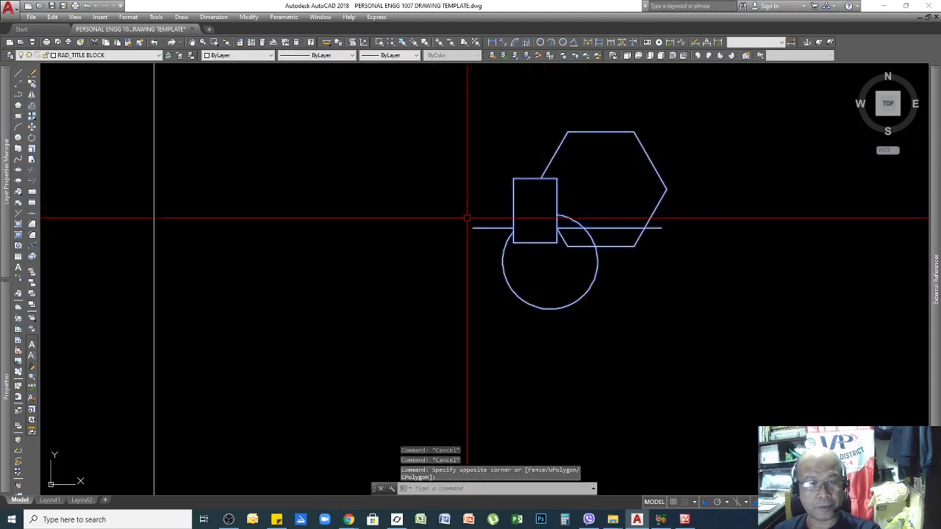
{"action": "key", "text": "Escape"}
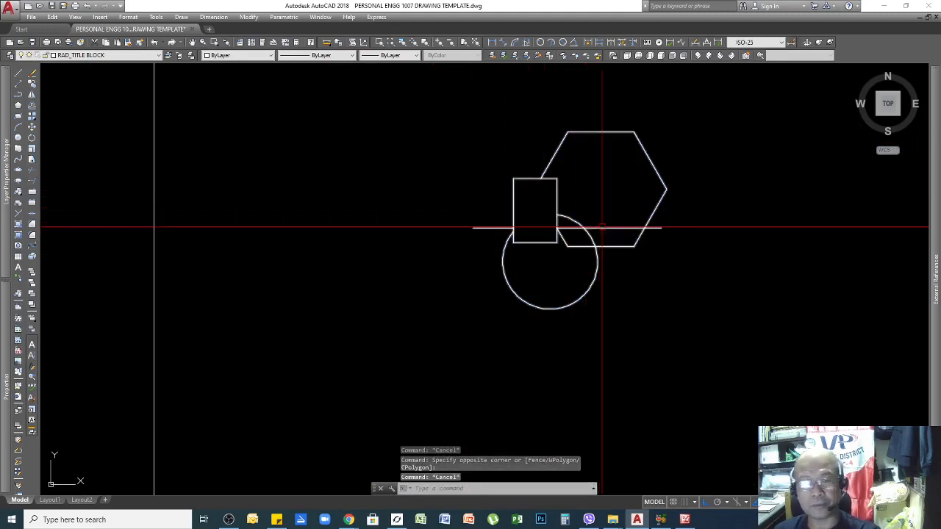
{"action": "left_click", "coordinate": [563, 214]}
{"action": "left_click", "coordinate": [488, 252]}
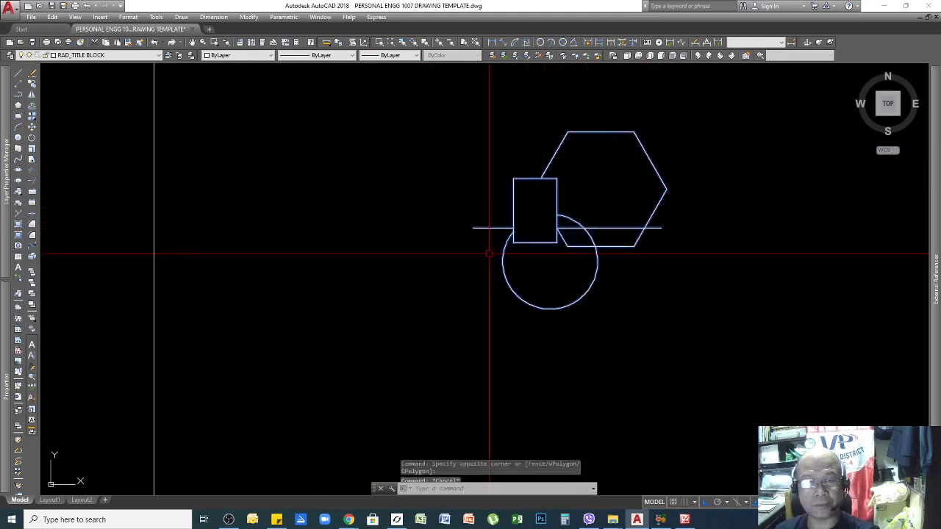
{"action": "scroll", "coordinate": [521, 236], "scroll_direction": "down", "scroll_amount": 4}
{"action": "scroll", "coordinate": [529, 210], "scroll_direction": "up", "scroll_amount": 2}
{"action": "key", "text": "Escape"}
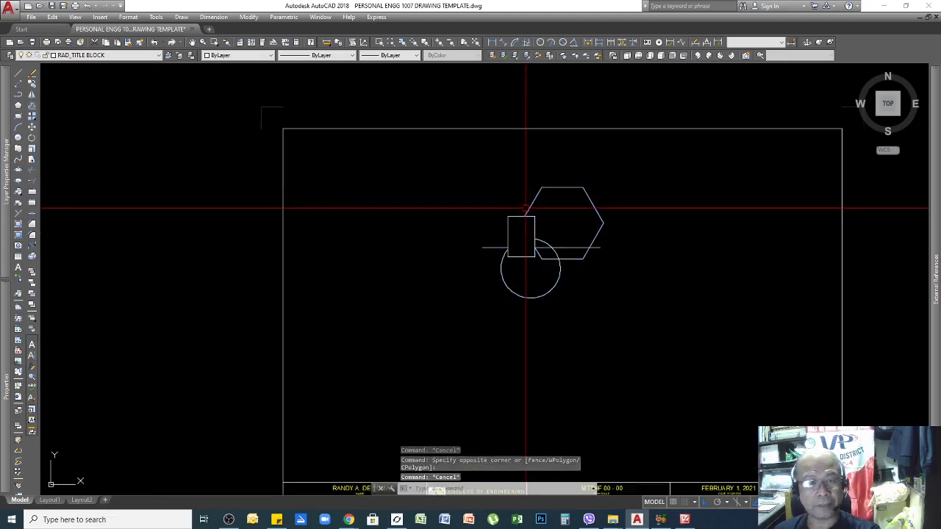
{"action": "left_click", "coordinate": [532, 201]}
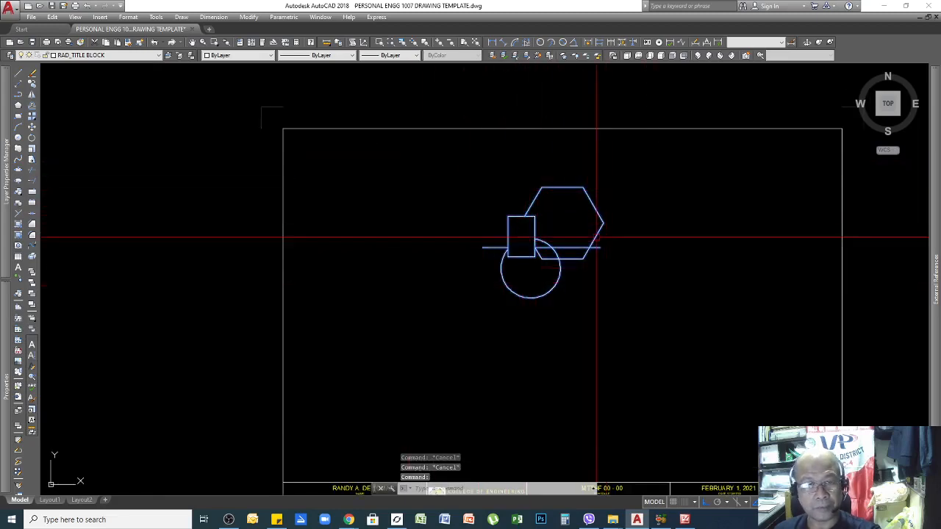
{"action": "scroll", "coordinate": [518, 279], "scroll_direction": "up", "scroll_amount": 3}
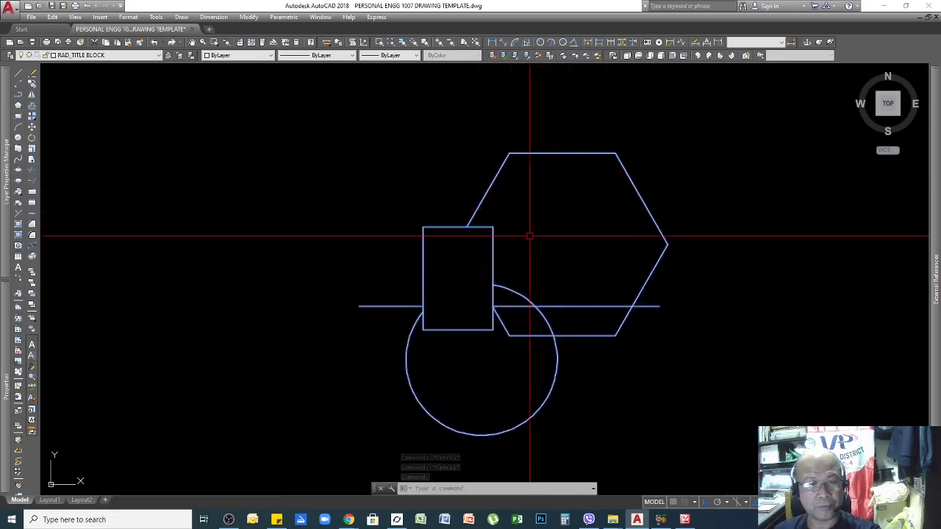
{"action": "key", "text": "Escape"}
Step: Explode the block and move the trimmed hexagon horizontally to the right, away from the rectangle
{"action": "left_click", "coordinate": [574, 186]}
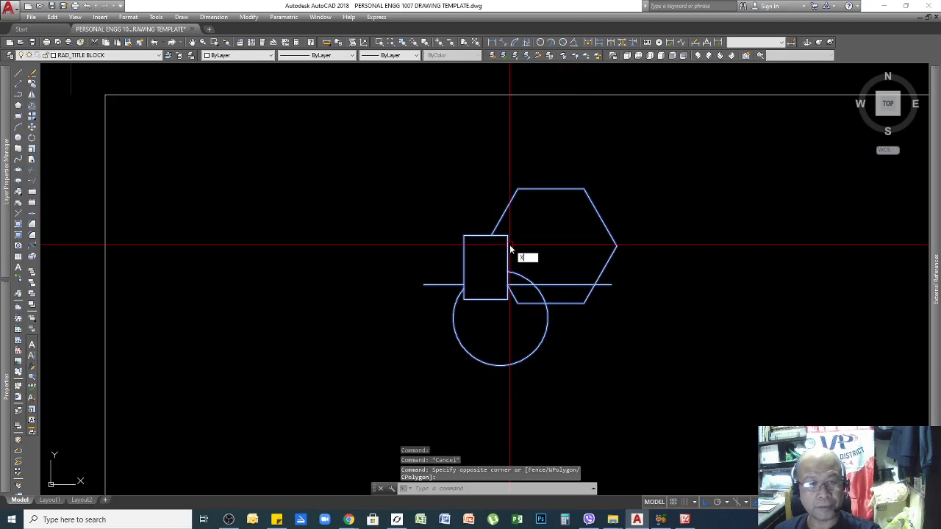
{"action": "key", "text": "Return"}
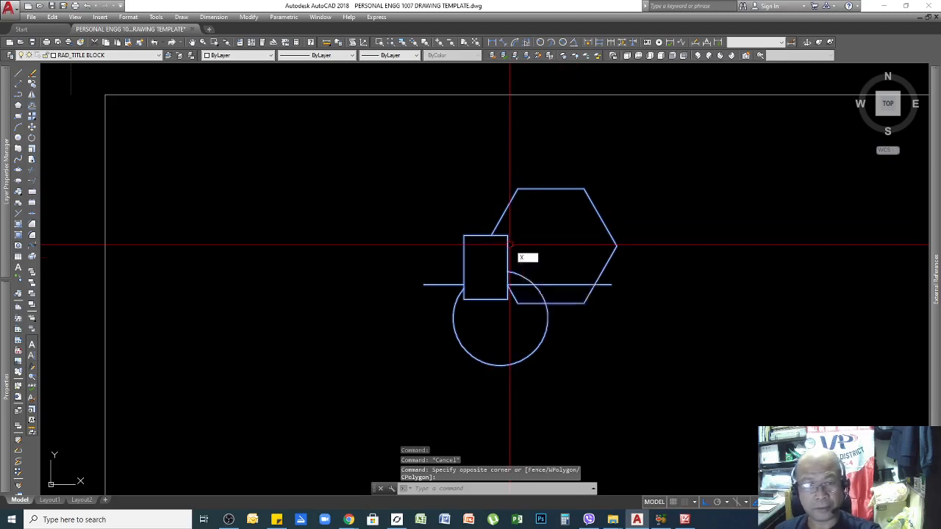
{"action": "left_click", "coordinate": [567, 190]}
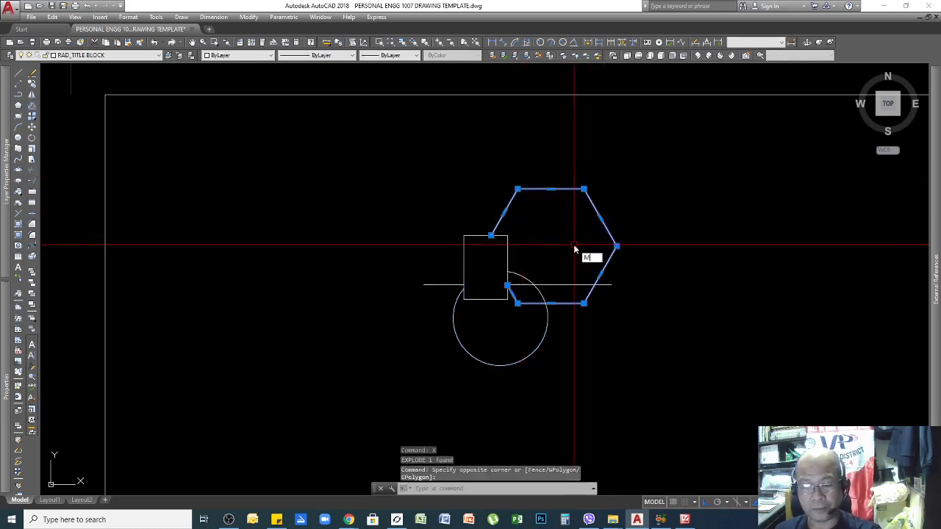
{"action": "key", "text": "Return"}
{"action": "left_click", "coordinate": [584, 189]}
{"action": "left_click", "coordinate": [652, 168]}
Step: Move the rectangle straight up above the horizontal line and the trimmed circle straight down below it
{"action": "left_click", "coordinate": [513, 228]}
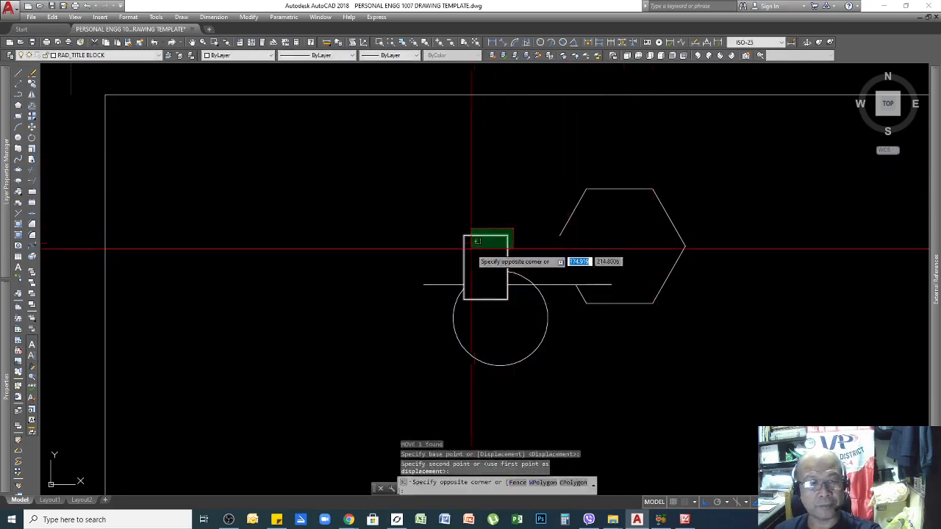
{"action": "left_click", "coordinate": [472, 248]}
{"action": "key", "text": "Return"}
{"action": "left_click", "coordinate": [449, 222]}
{"action": "left_click", "coordinate": [431, 180]}
{"action": "left_click", "coordinate": [481, 315]}
{"action": "left_click", "coordinate": [432, 305]}
{"action": "key", "text": "Return"}
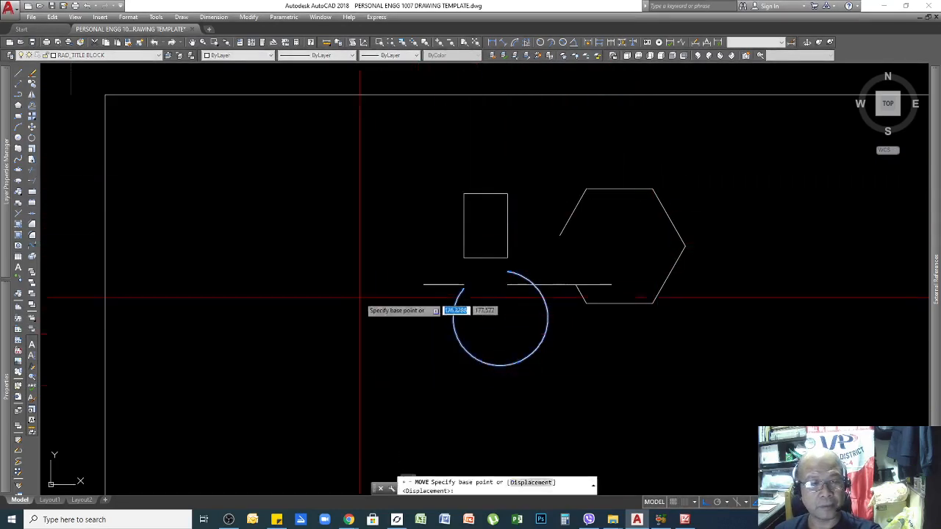
{"action": "left_click", "coordinate": [360, 298]}
{"action": "left_click", "coordinate": [385, 373]}
Step: Erase all the loose shapes inside the drawing border and zoom to the drawing's extents
{"action": "key", "text": "Return"}
{"action": "left_click", "coordinate": [710, 155]}
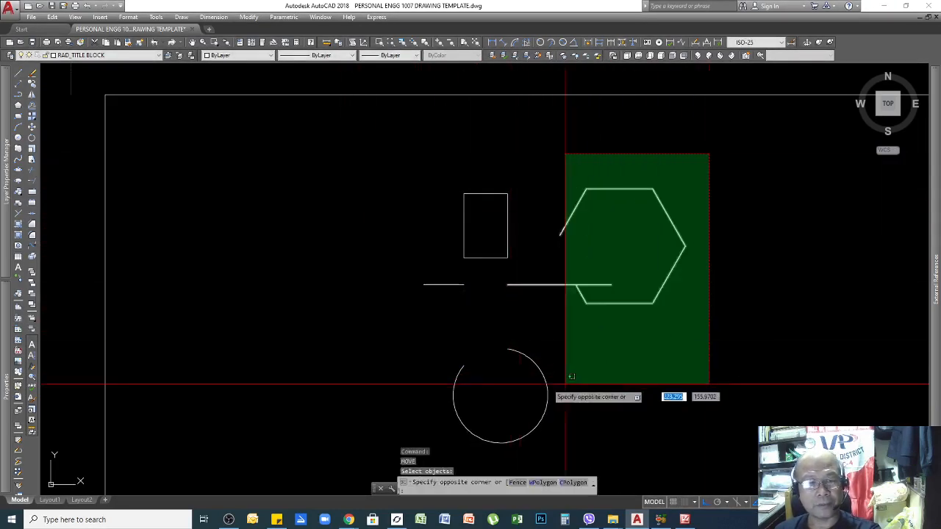
{"action": "left_click", "coordinate": [269, 407]}
{"action": "key", "text": "Delete"}
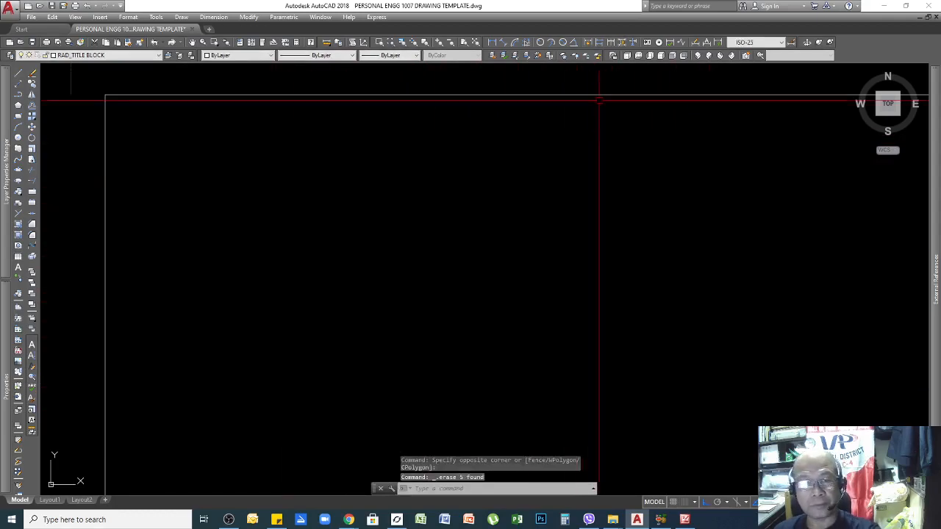
{"action": "left_click", "coordinate": [476, 42]}
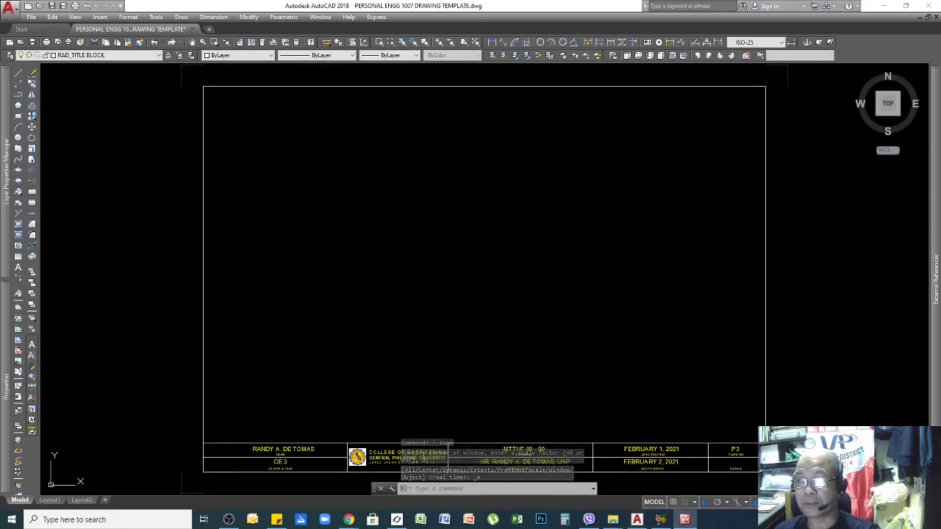
Step: Switch to the lecture notes in Microsoft Office Picture Manager and move their window off the drawing area
{"action": "left_click", "coordinate": [684, 519]}
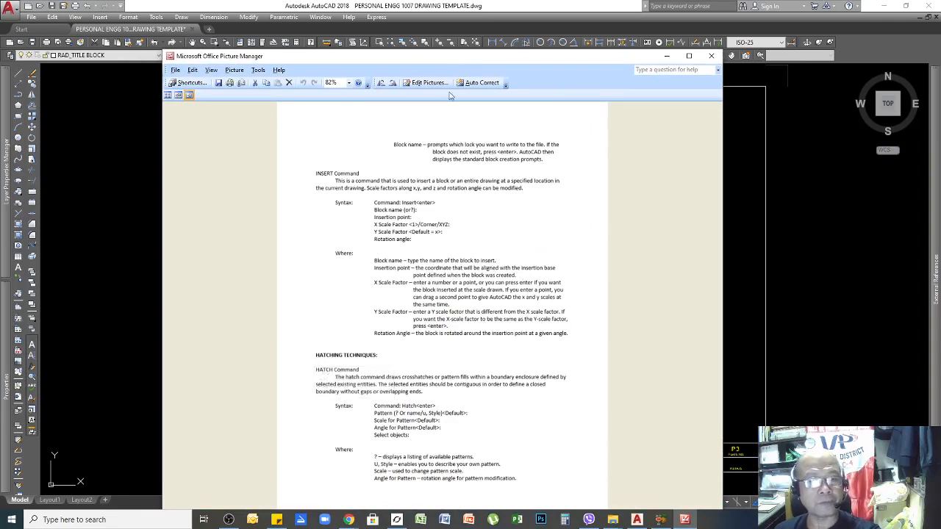
{"action": "mouse_move", "coordinate": [473, 60]}
{"action": "left_mouse_down"}
{"action": "mouse_move", "coordinate": [529, 77]}
{"action": "mouse_move", "coordinate": [940, 110]}
{"action": "left_mouse_up"}
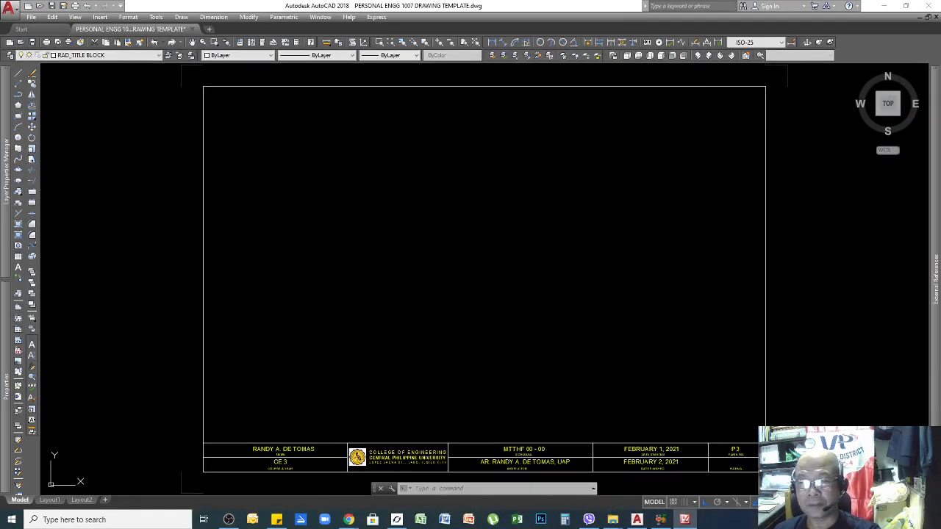
{"action": "left_click", "coordinate": [539, 222]}
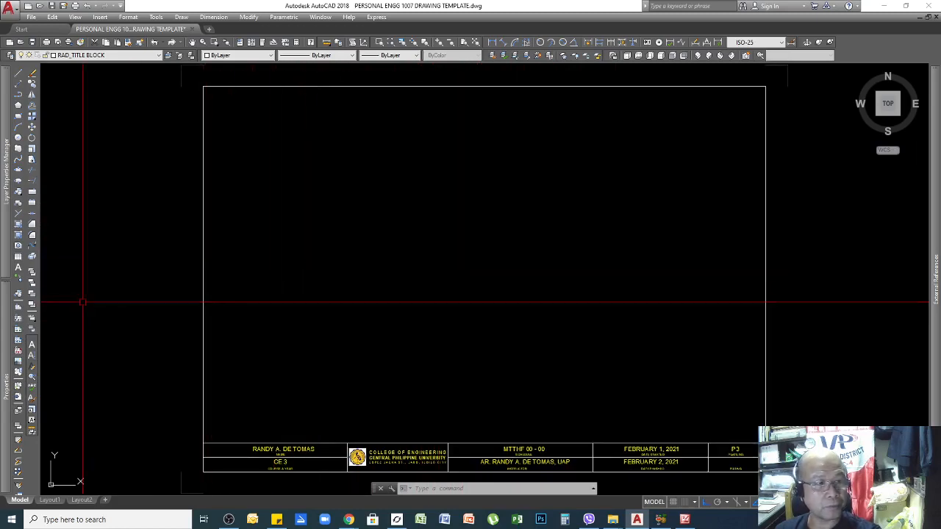
{"action": "left_click", "coordinate": [323, 256]}
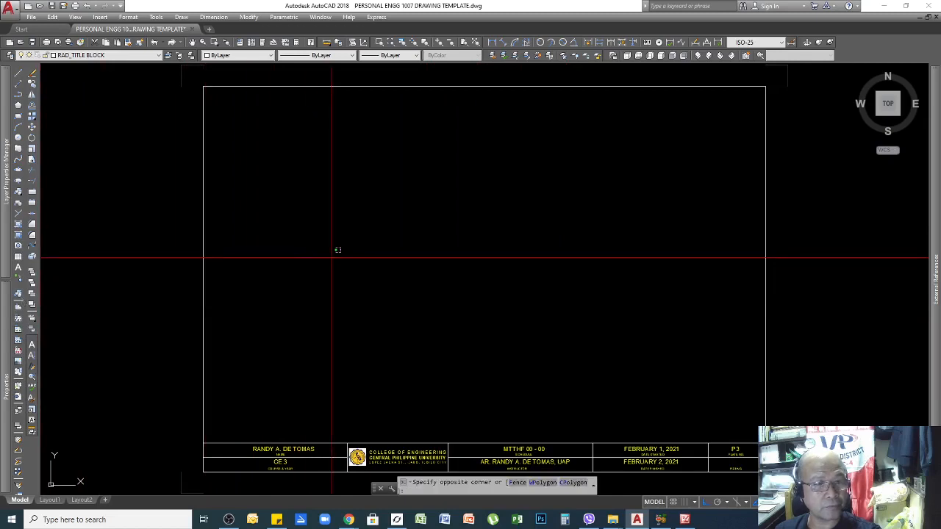
{"action": "left_click", "coordinate": [19, 298]}
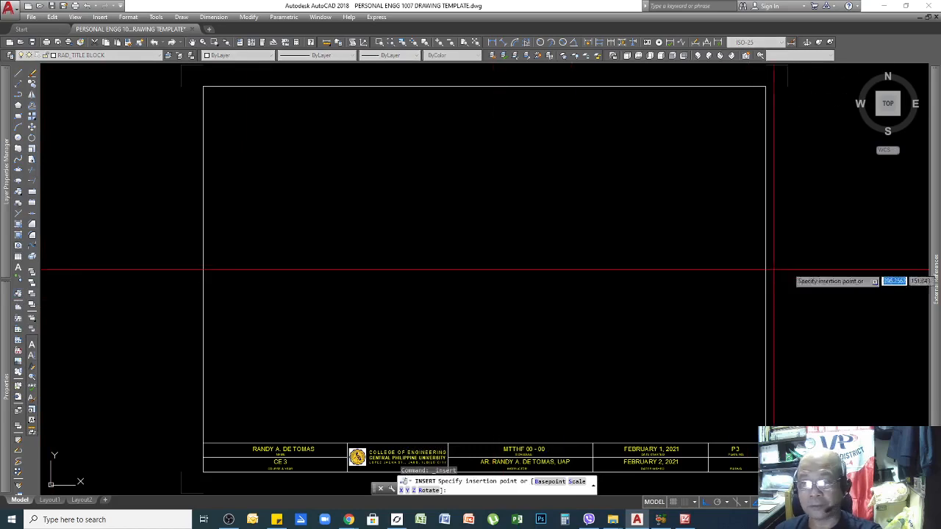
{"action": "key", "text": "Escape"}
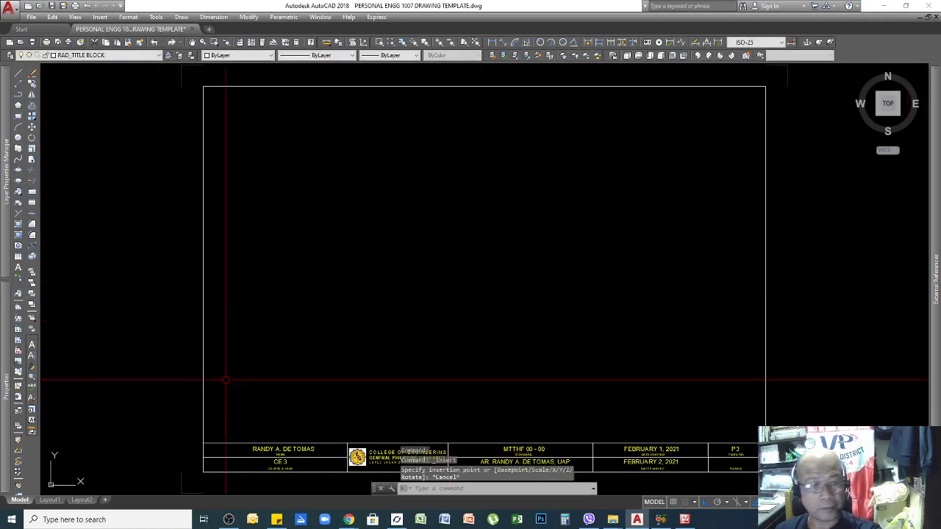
Step: Start a block insertion and browse from the Desktop's ACADEME folder through SY 2020-2021, 02. SECOND SEMESTER and 02. PLATES to the Plate 1 & 2 folder
{"action": "left_click", "coordinate": [19, 295]}
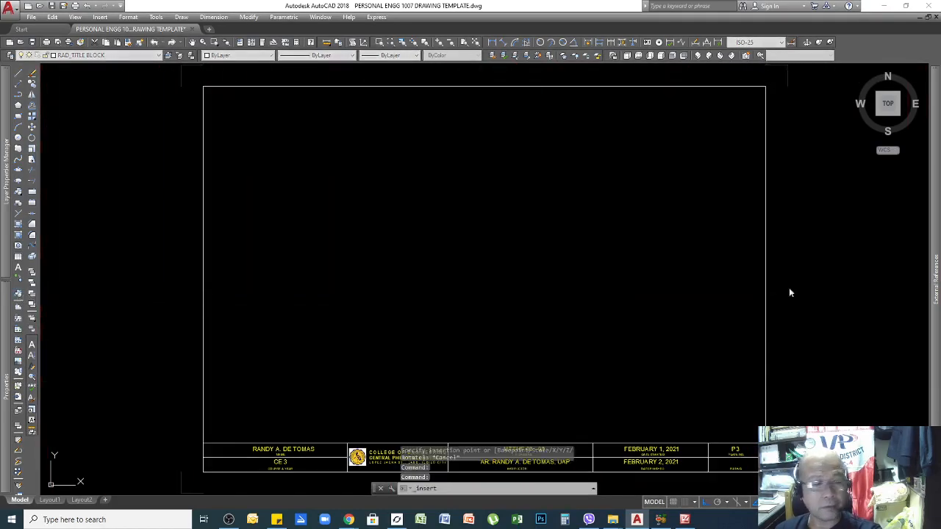
{"action": "left_click_drag", "start_coordinate": [385, 193], "coordinate": [362, 172]}
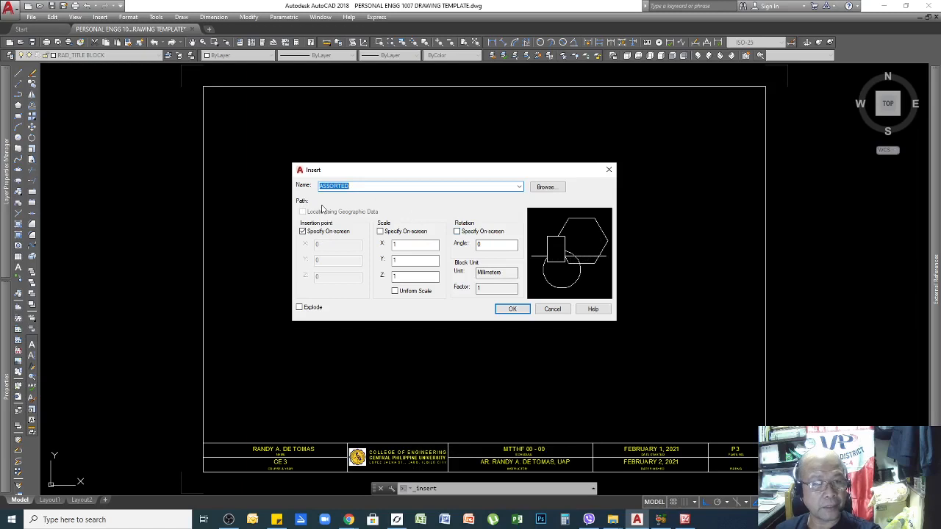
{"action": "left_click", "coordinate": [540, 189]}
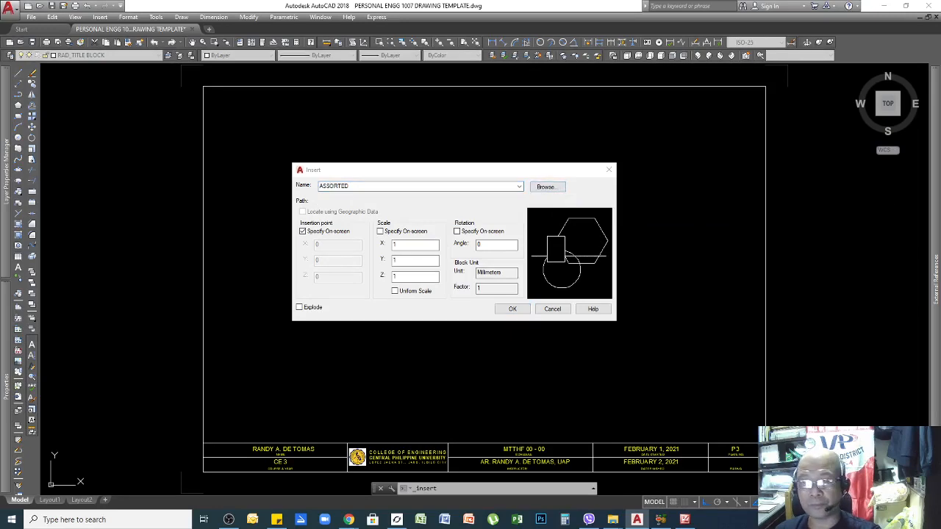
{"action": "left_click_drag", "start_coordinate": [418, 112], "coordinate": [390, 119]}
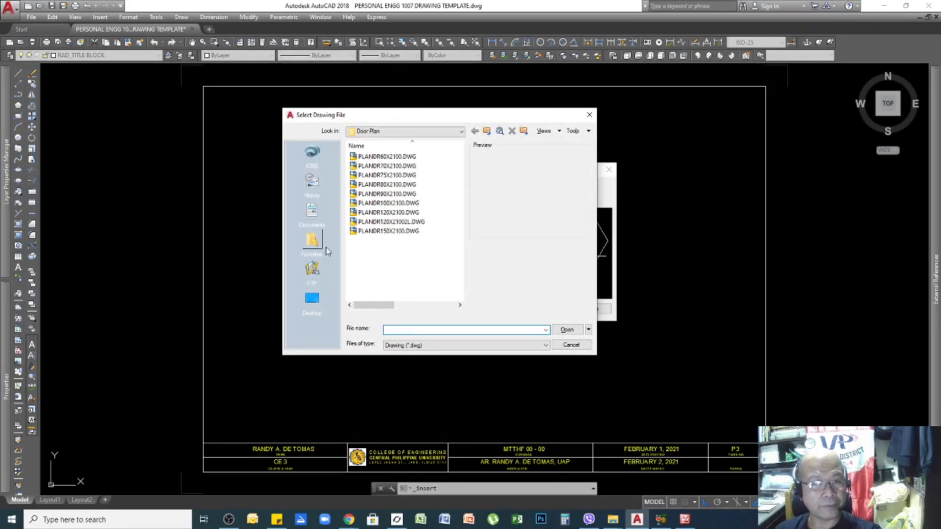
{"action": "left_click", "coordinate": [312, 300]}
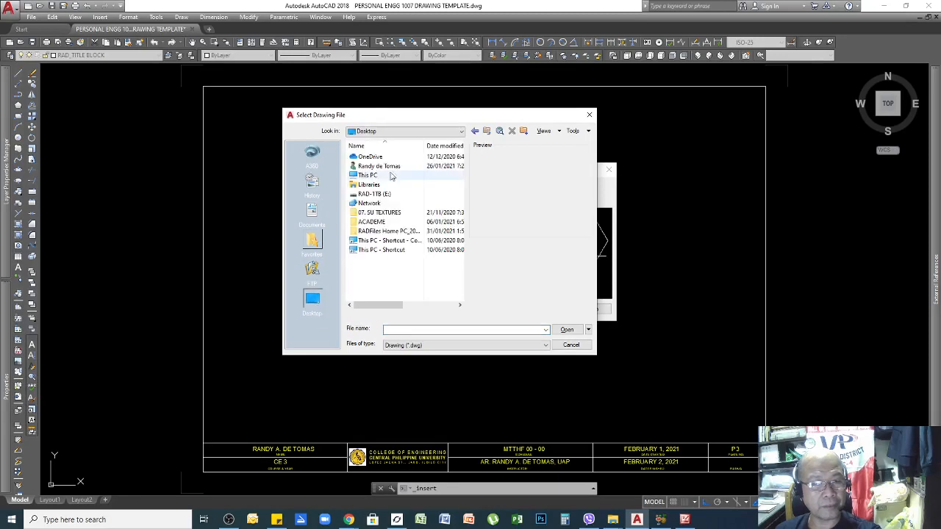
{"action": "double_click", "coordinate": [372, 222]}
{"action": "double_click", "coordinate": [377, 194]}
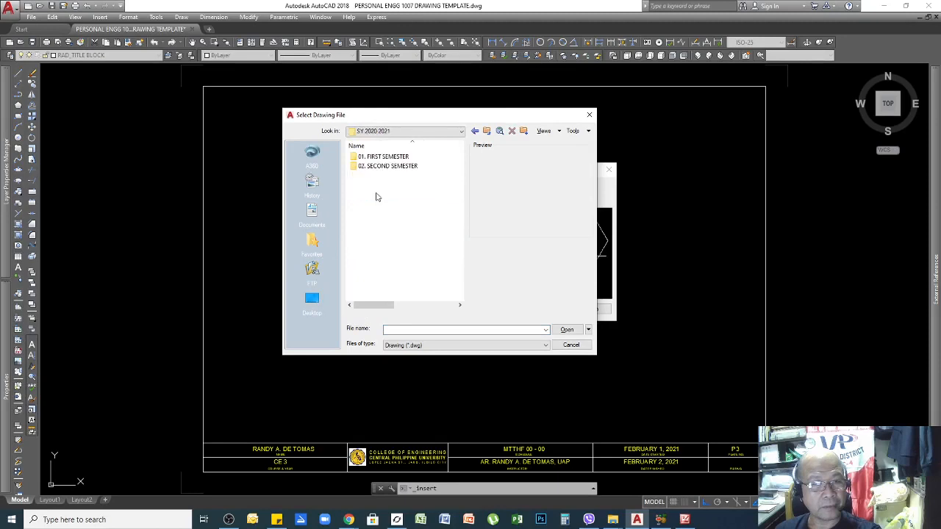
{"action": "double_click", "coordinate": [390, 168]}
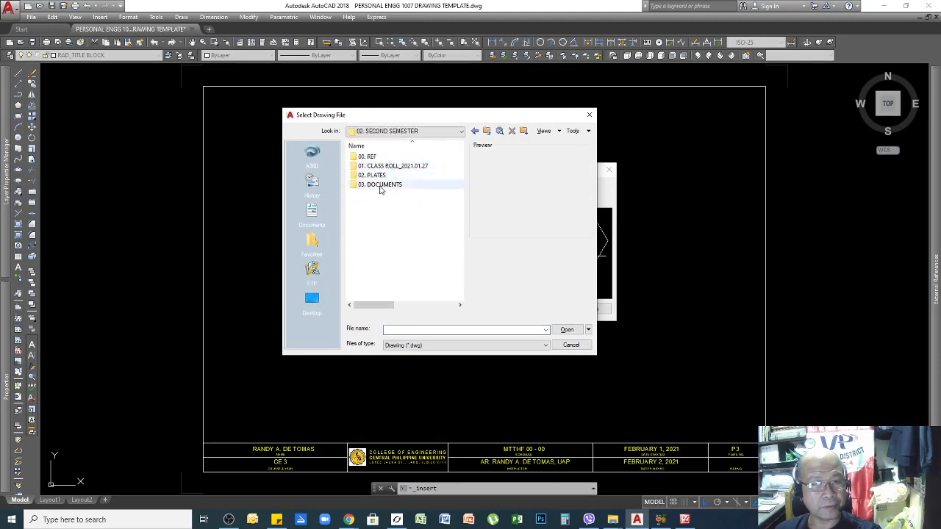
{"action": "double_click", "coordinate": [372, 175]}
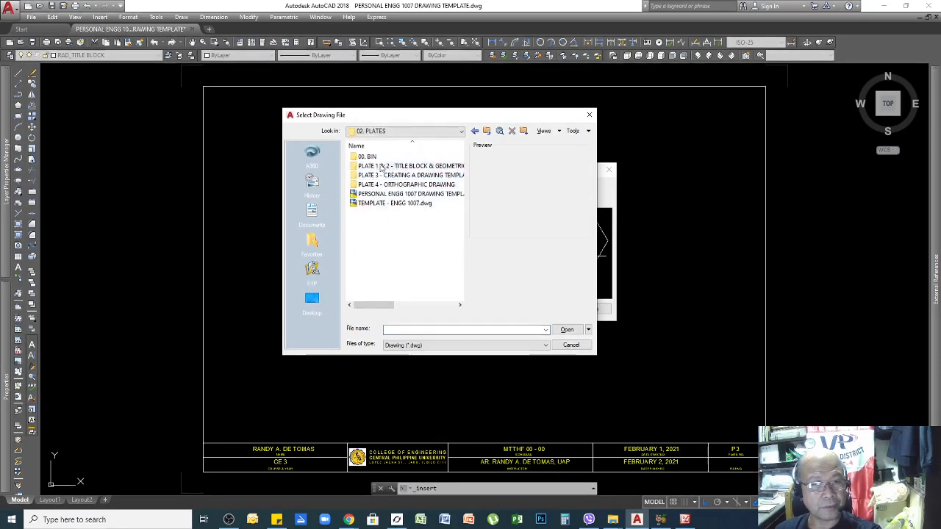
{"action": "double_click", "coordinate": [375, 166]}
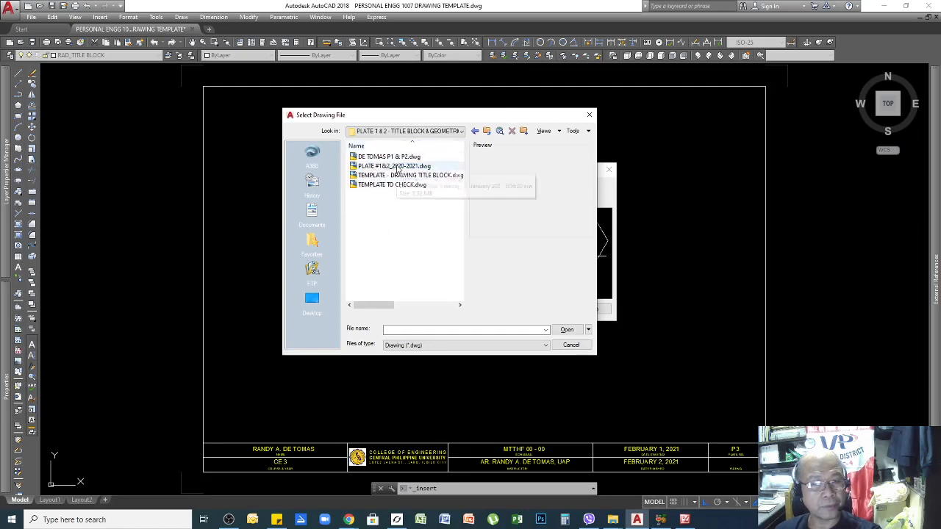
Step: Insert PLATE #1&2_2020-2021.dwg as a block at scale 1, in the empty space to the right of the template border
{"action": "left_click", "coordinate": [398, 167]}
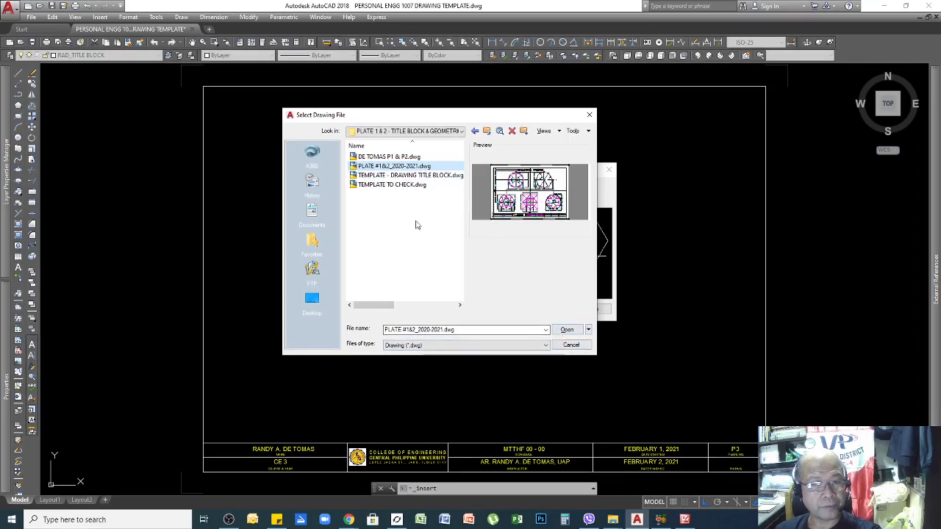
{"action": "left_click", "coordinate": [567, 330]}
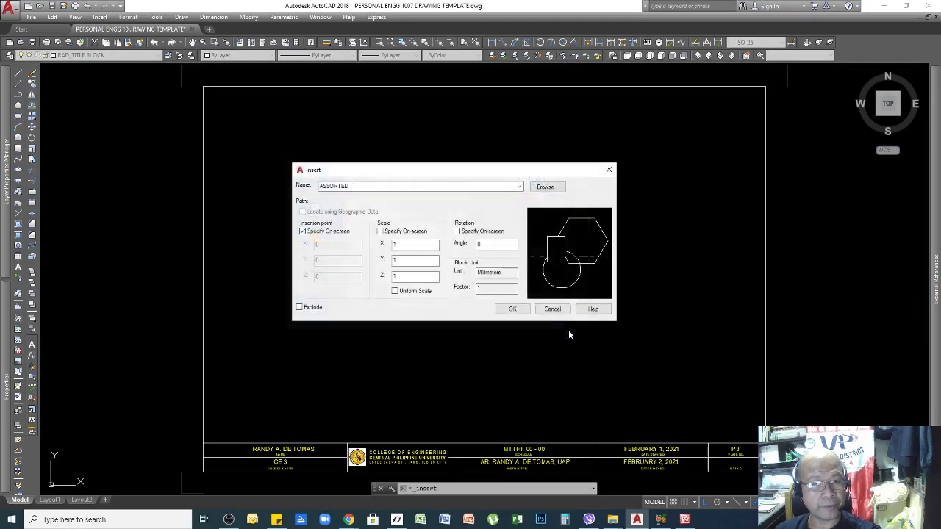
{"action": "left_click", "coordinate": [512, 306]}
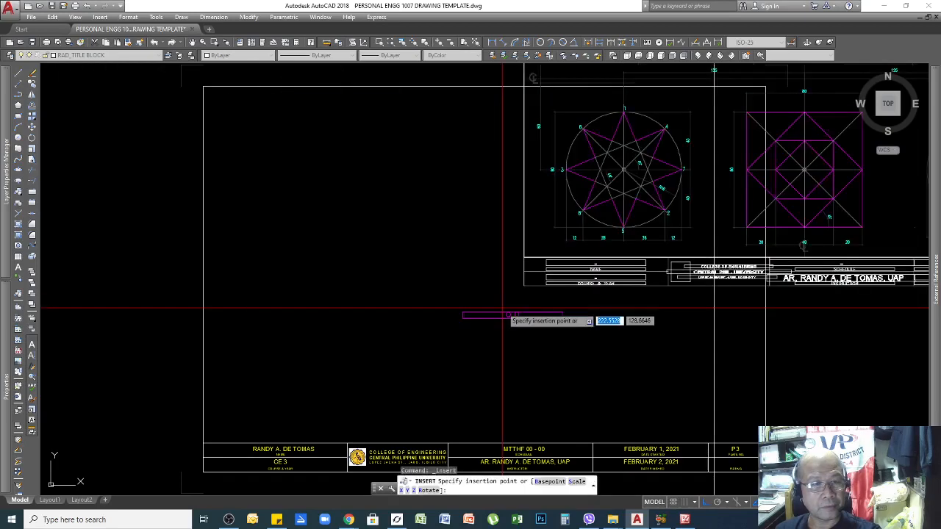
{"action": "scroll", "coordinate": [485, 287], "scroll_direction": "down", "scroll_amount": 5}
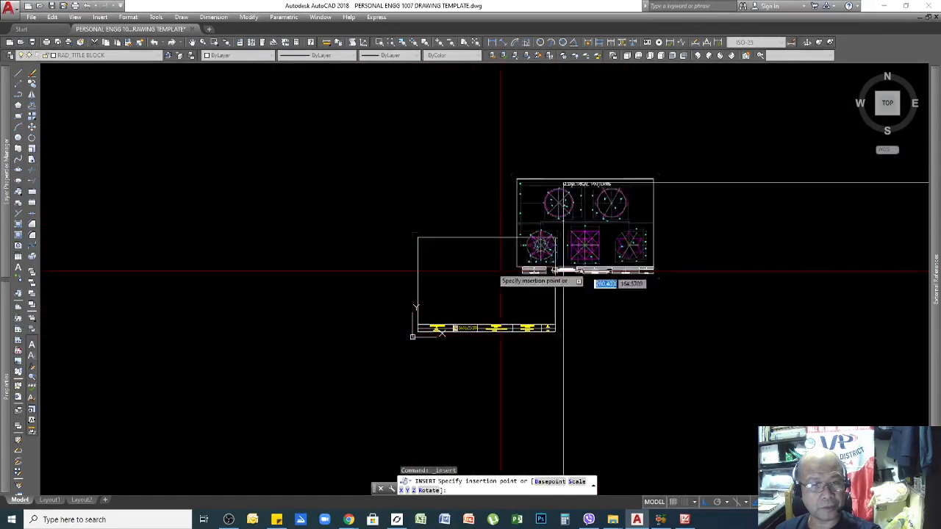
{"action": "left_click", "coordinate": [599, 338]}
Step: Examine the inserted geometrical patterns drawing and its position beside the empty template border
{"action": "scroll", "coordinate": [680, 277], "scroll_direction": "up", "scroll_amount": 4}
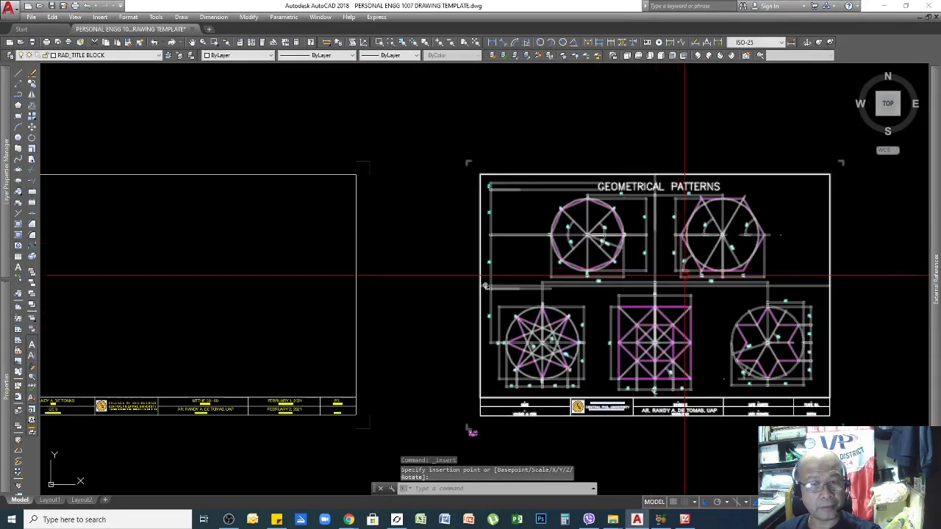
{"action": "scroll", "coordinate": [651, 189], "scroll_direction": "down", "scroll_amount": 4}
{"action": "scroll", "coordinate": [584, 218], "scroll_direction": "up", "scroll_amount": 4}
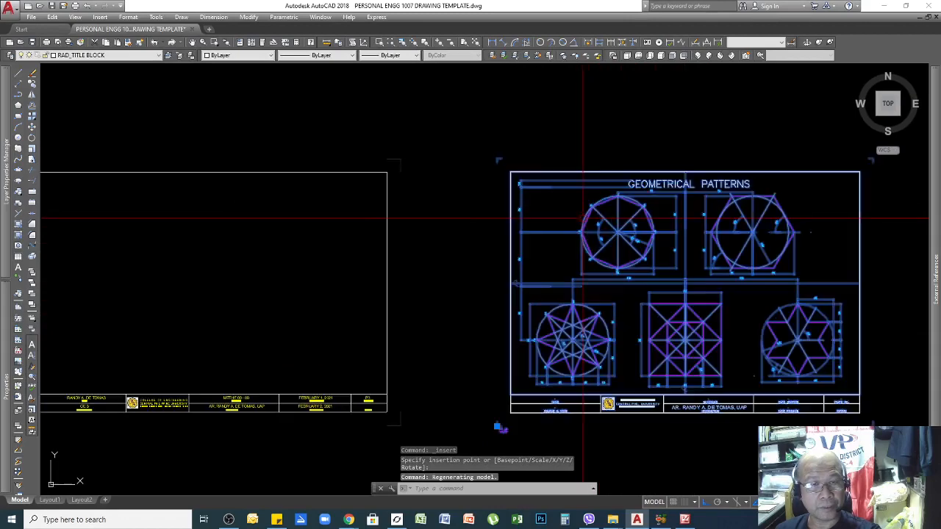
{"action": "scroll", "coordinate": [505, 203], "scroll_direction": "down", "scroll_amount": 4}
{"action": "scroll", "coordinate": [544, 200], "scroll_direction": "up", "scroll_amount": 4}
{"action": "key", "text": "Escape"}
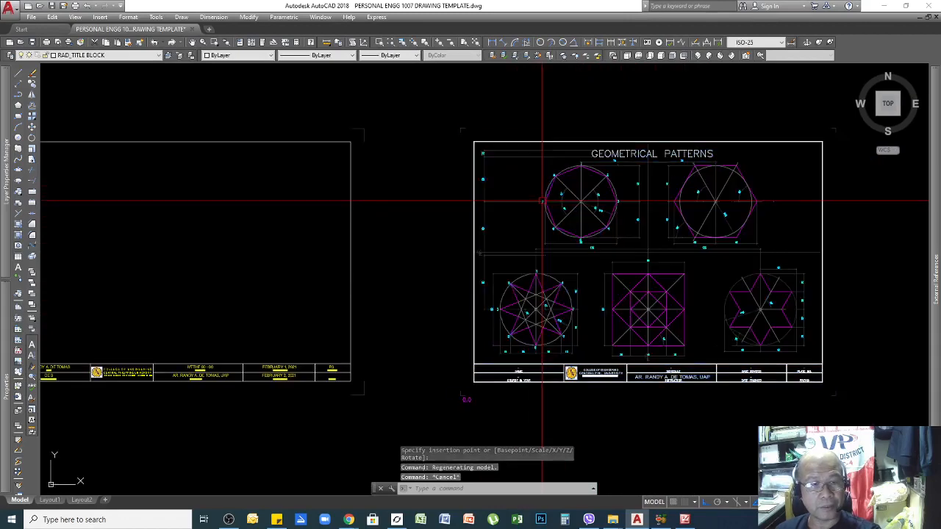
{"action": "key", "text": "Escape"}
{"action": "scroll", "coordinate": [584, 246], "scroll_direction": "down", "scroll_amount": 4}
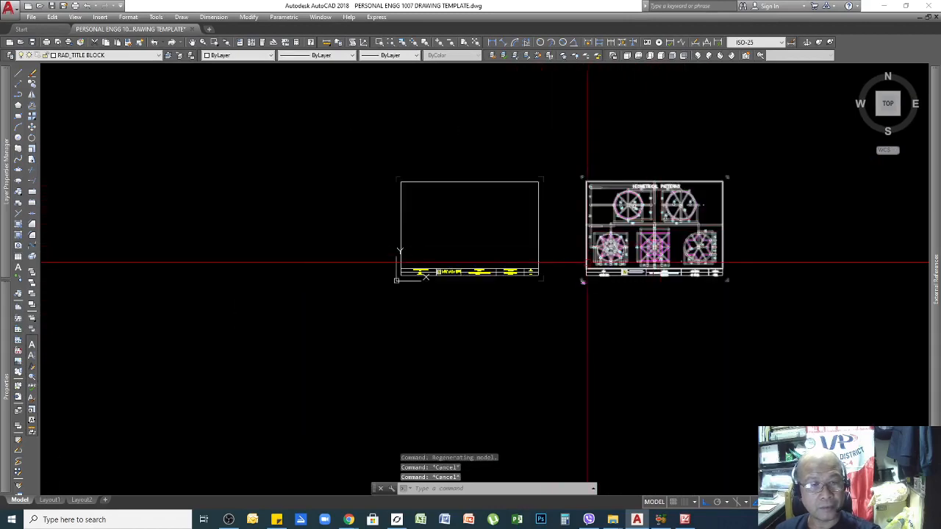
{"action": "scroll", "coordinate": [586, 262], "scroll_direction": "up", "scroll_amount": 4}
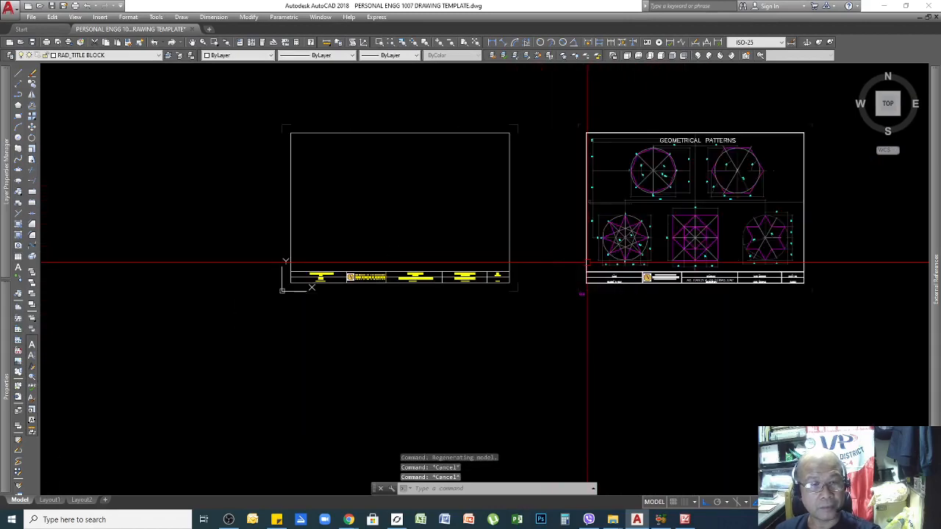
Step: Move the inserted drawing onto the template, from its upper-left corner mark to the template's matching corner mark
{"action": "left_click", "coordinate": [702, 131]}
{"action": "type", "text": "M"}
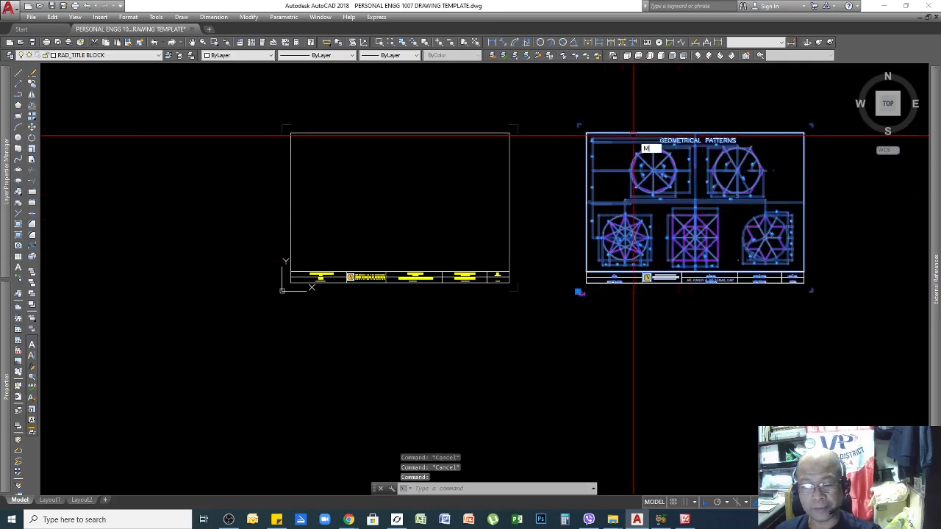
{"action": "key", "text": "Return"}
{"action": "left_click", "coordinate": [580, 127]}
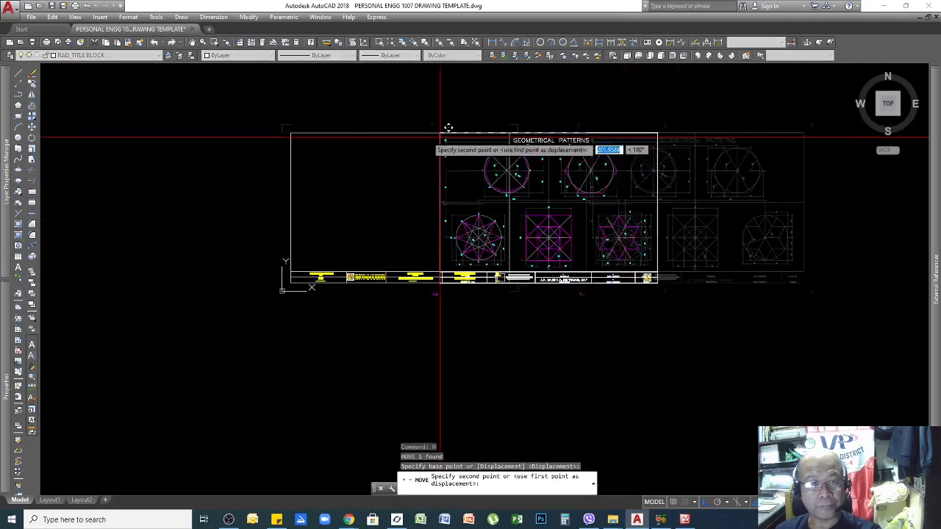
{"action": "left_click", "coordinate": [295, 129]}
Step: Inspect how the inserted drawing's border, title block text and origin line up with those of the template
{"action": "scroll", "coordinate": [409, 243], "scroll_direction": "up", "scroll_amount": 5}
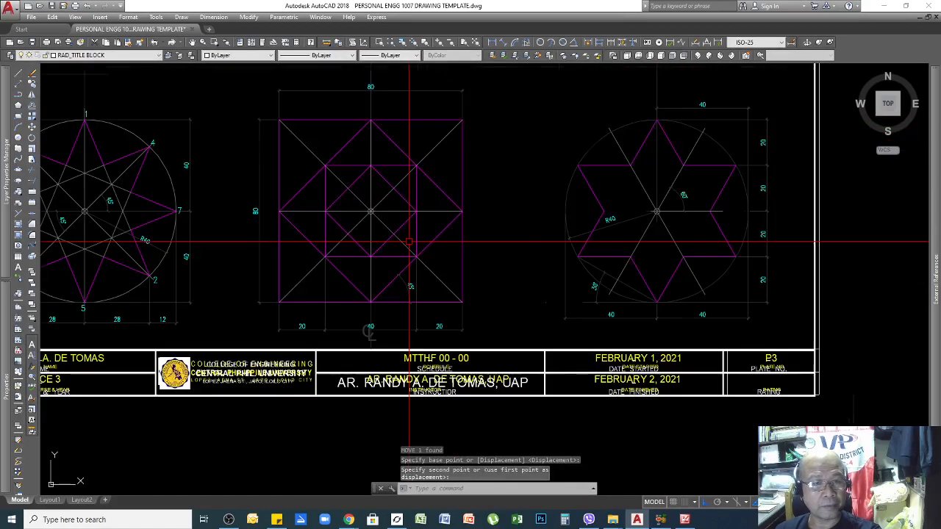
{"action": "scroll", "coordinate": [409, 243], "scroll_direction": "down", "scroll_amount": 6}
{"action": "scroll", "coordinate": [570, 251], "scroll_direction": "up", "scroll_amount": 4}
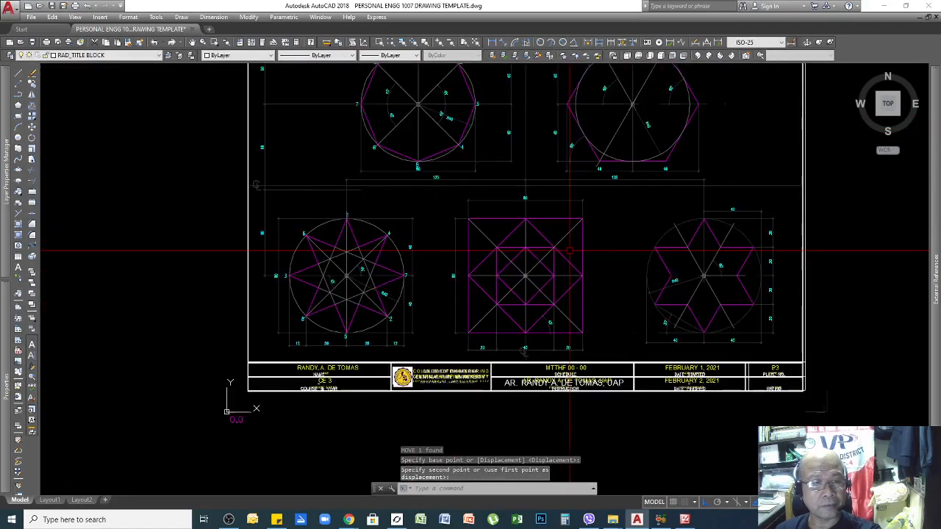
{"action": "scroll", "coordinate": [570, 252], "scroll_direction": "down", "scroll_amount": 4}
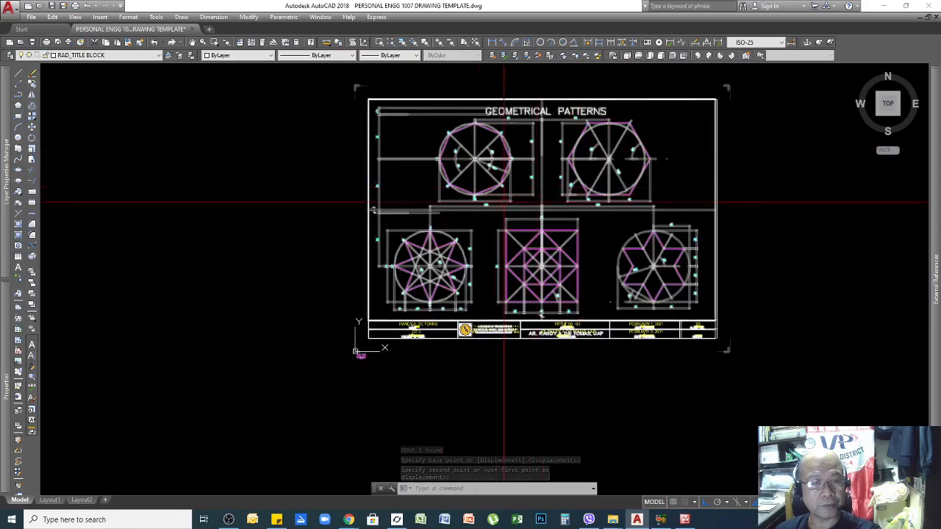
{"action": "scroll", "coordinate": [514, 338], "scroll_direction": "up", "scroll_amount": 4}
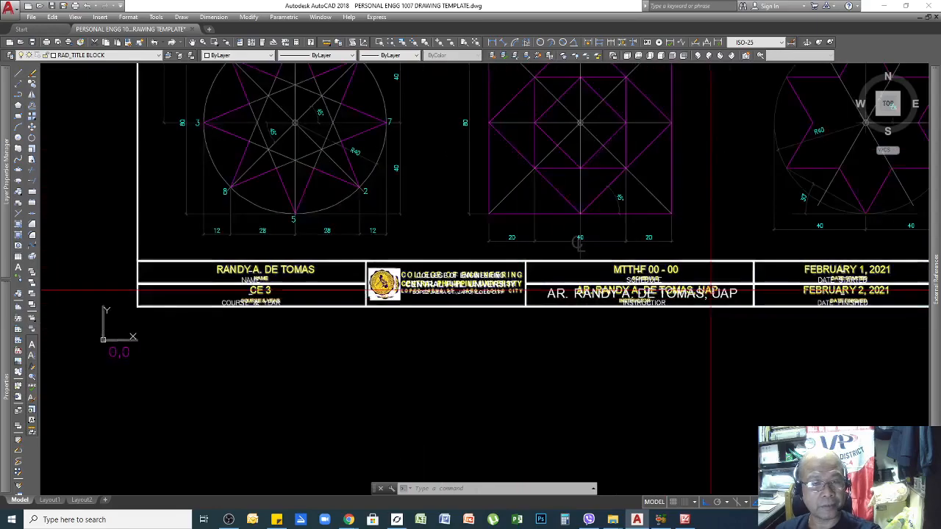
{"action": "scroll", "coordinate": [711, 292], "scroll_direction": "up", "scroll_amount": 6}
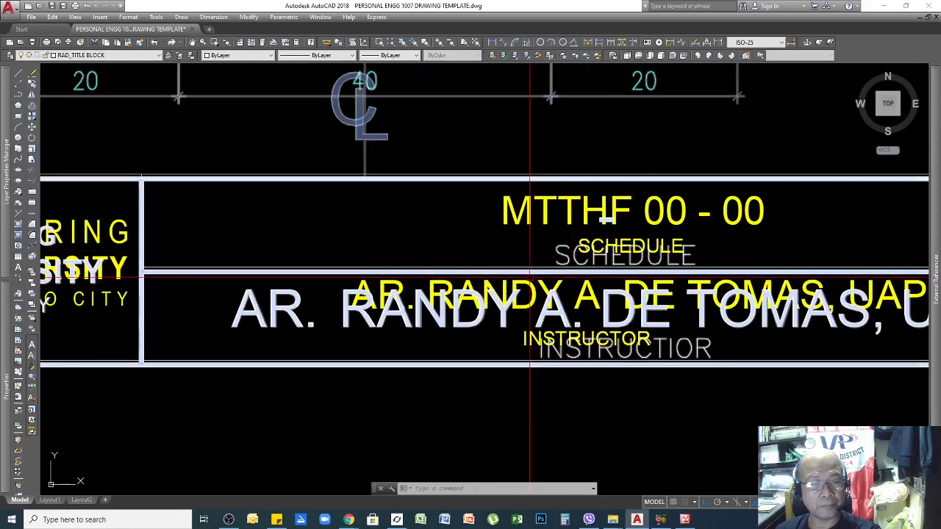
{"action": "scroll", "coordinate": [468, 306], "scroll_direction": "down", "scroll_amount": 5}
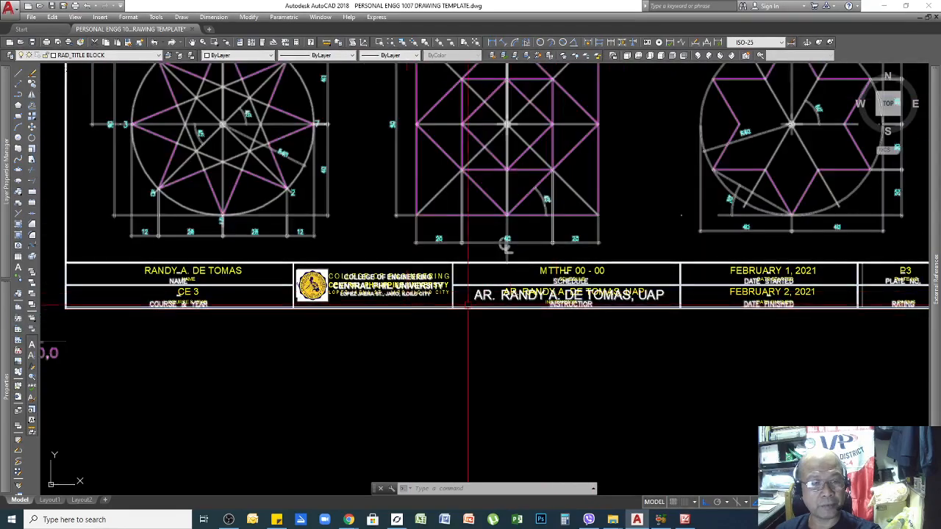
{"action": "scroll", "coordinate": [467, 305], "scroll_direction": "up", "scroll_amount": 5}
{"action": "scroll", "coordinate": [368, 297], "scroll_direction": "down", "scroll_amount": 7}
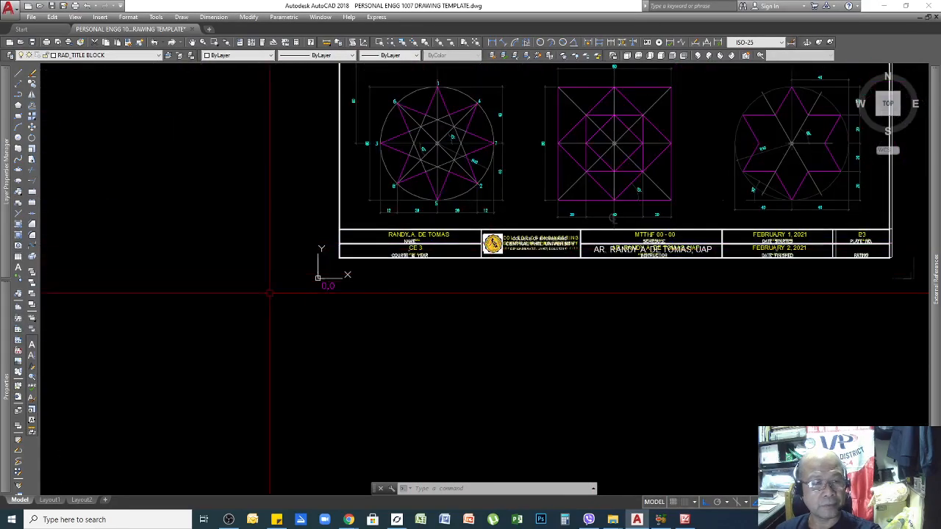
{"action": "scroll", "coordinate": [330, 254], "scroll_direction": "up", "scroll_amount": 6}
{"action": "scroll", "coordinate": [509, 278], "scroll_direction": "down", "scroll_amount": 5}
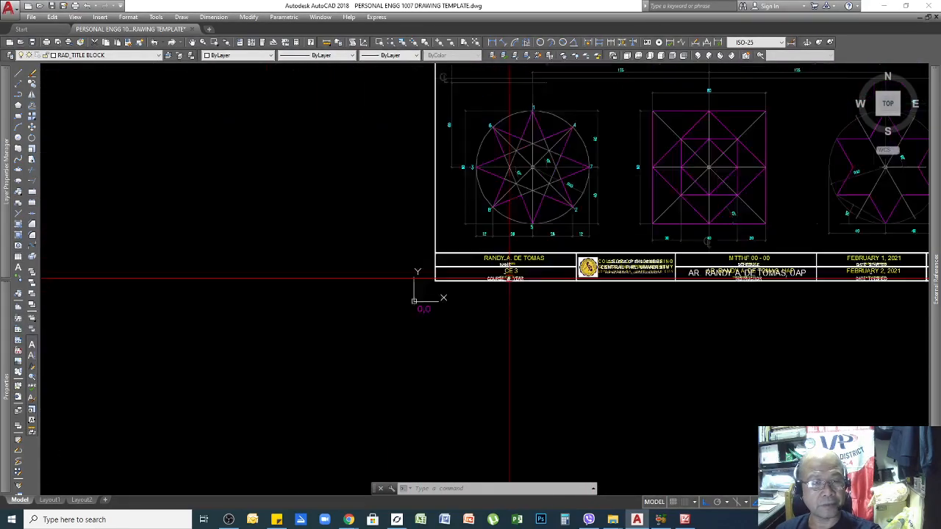
{"action": "scroll", "coordinate": [463, 295], "scroll_direction": "down", "scroll_amount": 5}
{"action": "scroll", "coordinate": [595, 213], "scroll_direction": "up", "scroll_amount": 5}
Step: Select all objects on the sheet to examine how the inserted drawing overlaps the template, and clear the selection
{"action": "key", "text": "ctrl+a"}
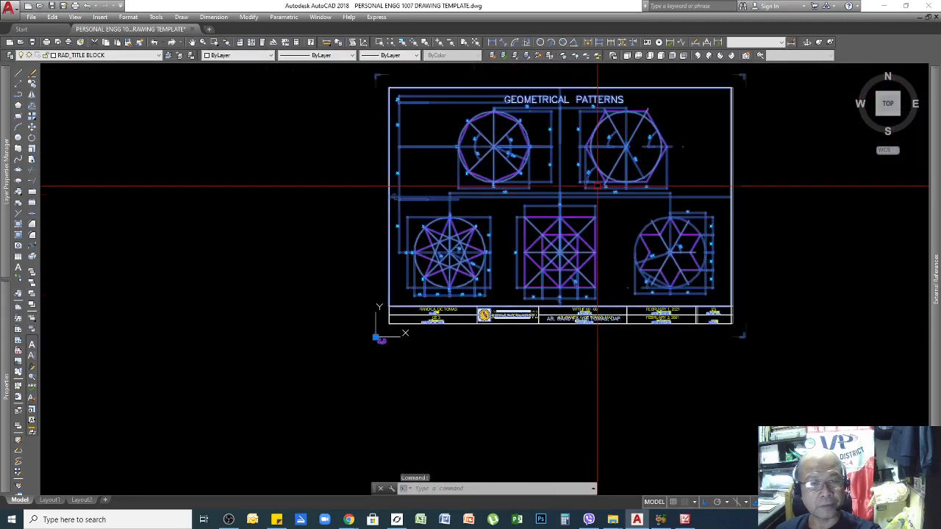
{"action": "scroll", "coordinate": [466, 258], "scroll_direction": "down", "scroll_amount": 6}
{"action": "scroll", "coordinate": [447, 225], "scroll_direction": "up", "scroll_amount": 8}
{"action": "scroll", "coordinate": [503, 264], "scroll_direction": "down", "scroll_amount": 4}
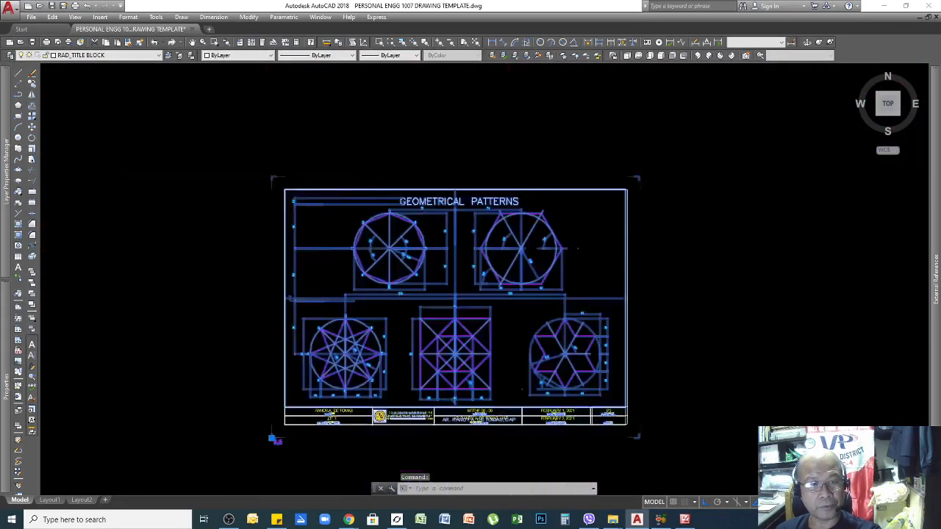
{"action": "scroll", "coordinate": [503, 264], "scroll_direction": "up", "scroll_amount": 2}
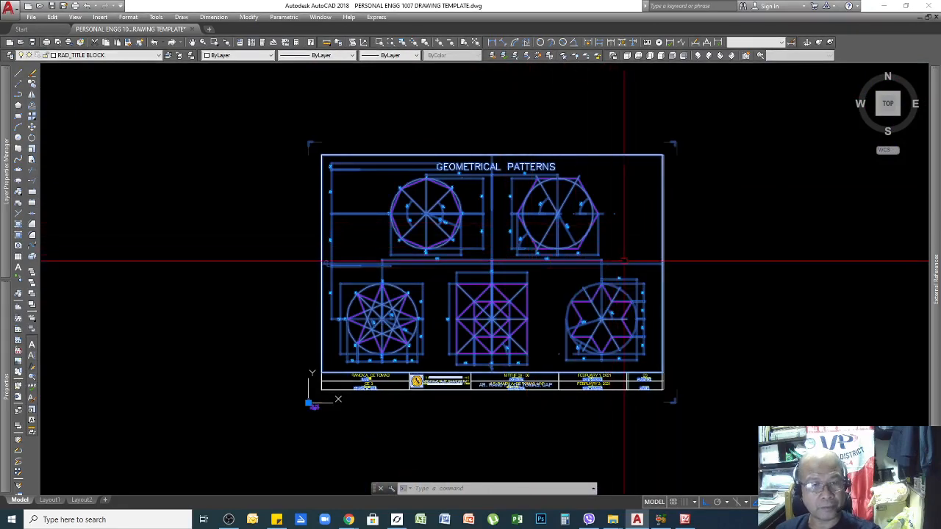
{"action": "key", "text": "Escape"}
{"action": "key", "text": "Escape"}
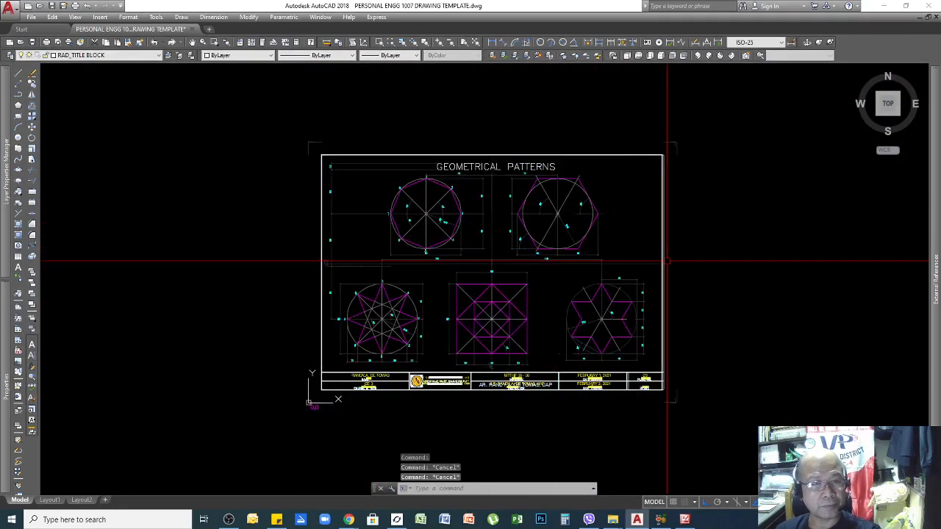
{"action": "scroll", "coordinate": [671, 258], "scroll_direction": "down", "scroll_amount": 2}
{"action": "scroll", "coordinate": [567, 259], "scroll_direction": "up", "scroll_amount": 2}
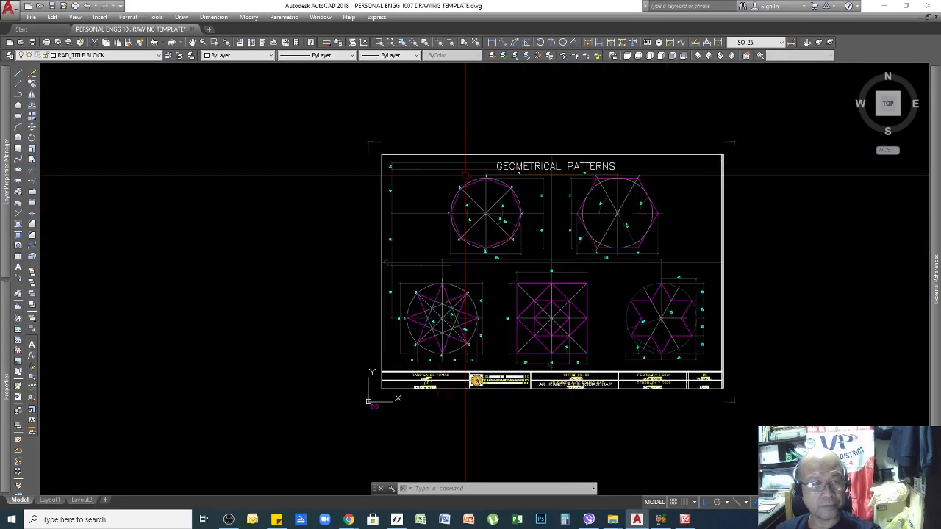
Step: Review the full list of layers in the combined drawing, from _KTI_CONTROL down to the door detail layers
{"action": "left_click", "coordinate": [158, 58]}
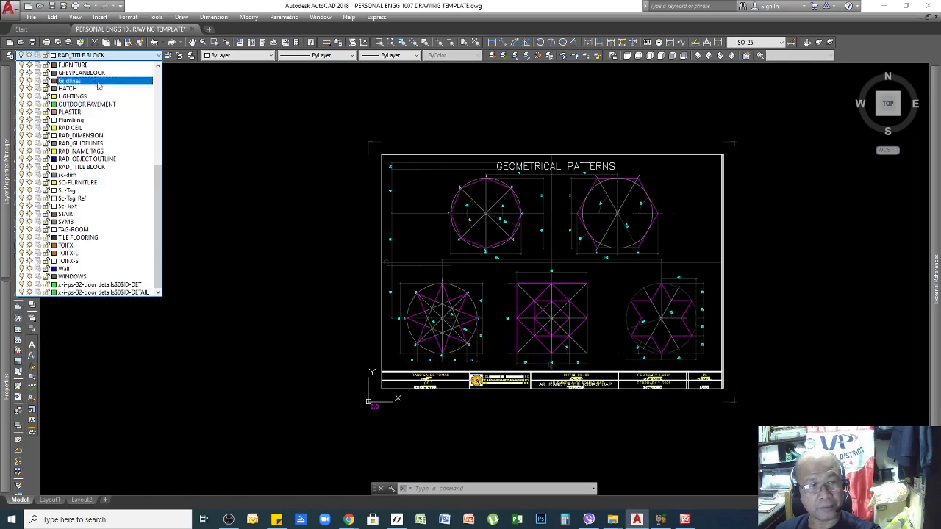
{"action": "scroll", "coordinate": [110, 166], "scroll_direction": "up", "scroll_amount": 1}
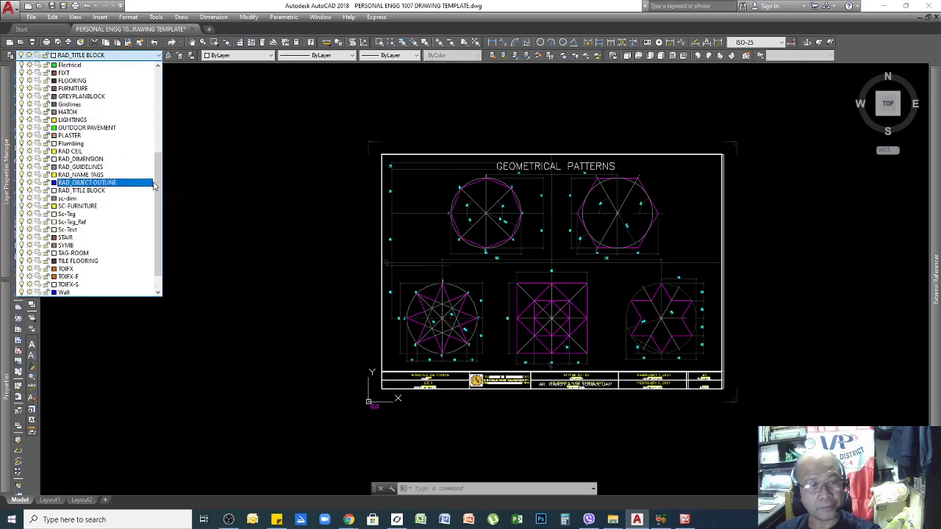
{"action": "left_click_drag", "start_coordinate": [158, 171], "coordinate": [164, 199]}
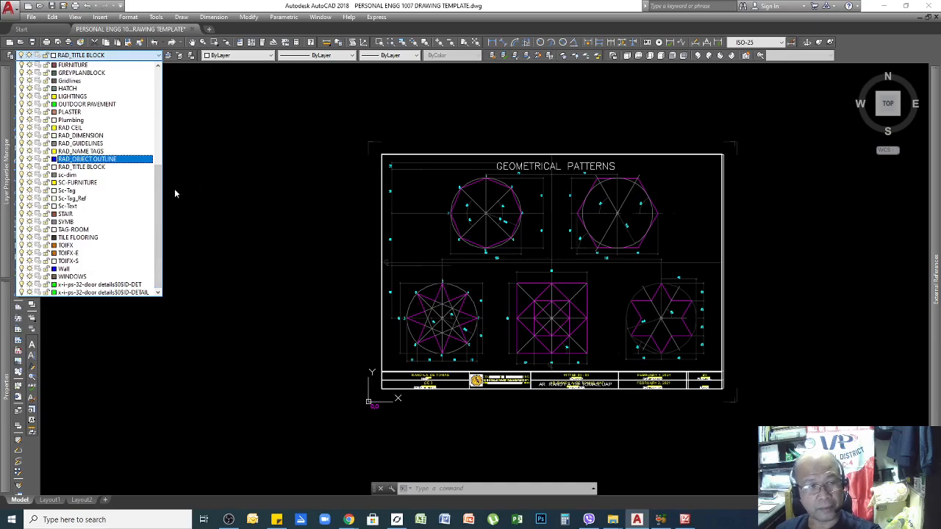
{"action": "left_click_drag", "start_coordinate": [159, 193], "coordinate": [147, 98]}
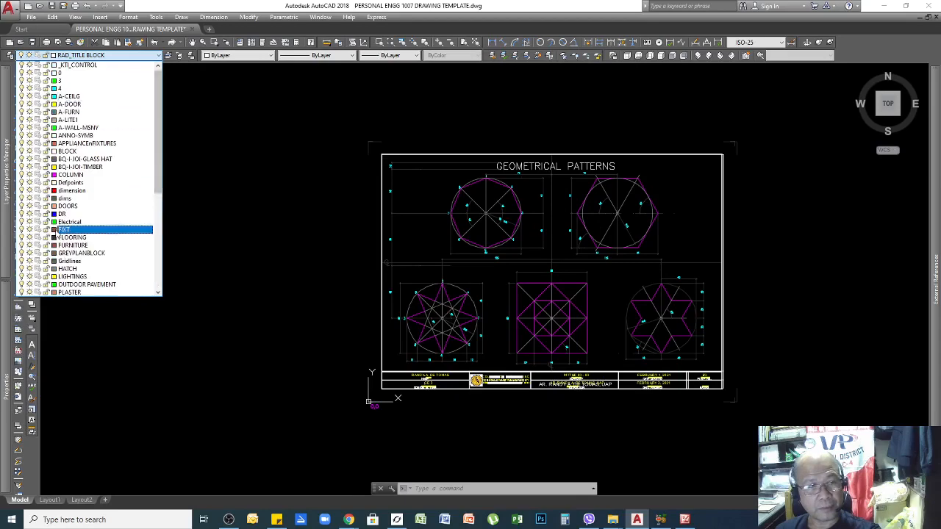
{"action": "mouse_move", "coordinate": [157, 138]}
{"action": "left_mouse_down"}
{"action": "mouse_move", "coordinate": [155, 199]}
{"action": "mouse_move", "coordinate": [153, 87]}
{"action": "mouse_move", "coordinate": [160, 224]}
{"action": "mouse_move", "coordinate": [170, 225]}
{"action": "mouse_move", "coordinate": [162, 124]}
{"action": "left_mouse_up"}
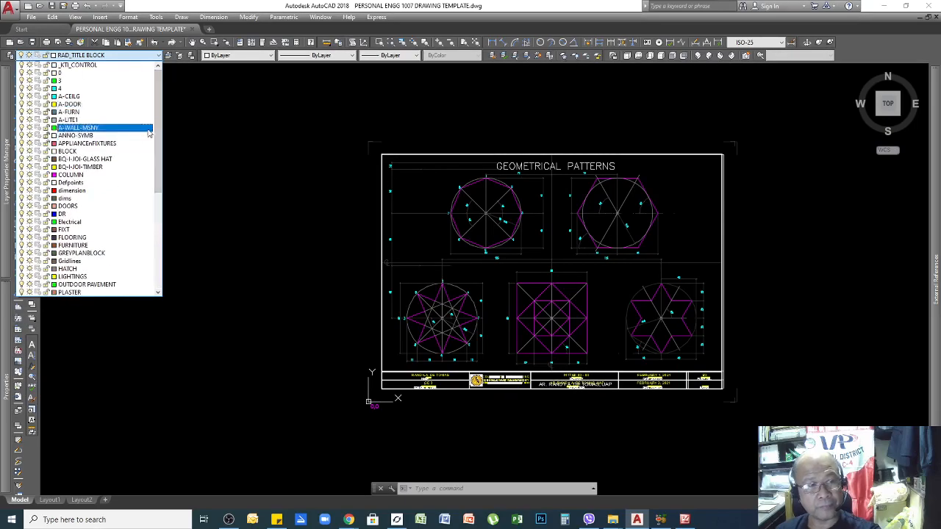
{"action": "left_click_drag", "start_coordinate": [162, 98], "coordinate": [167, 238]}
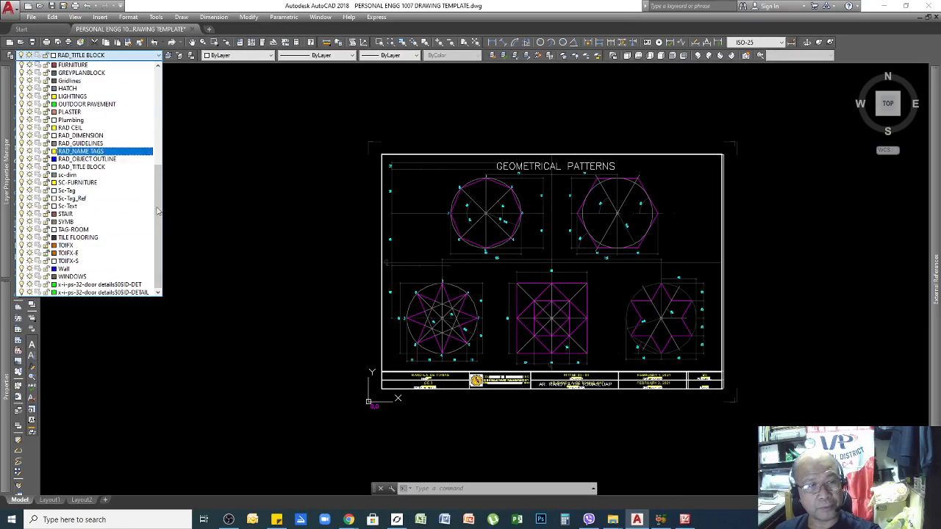
{"action": "left_click", "coordinate": [110, 198]}
{"action": "left_click", "coordinate": [179, 123]}
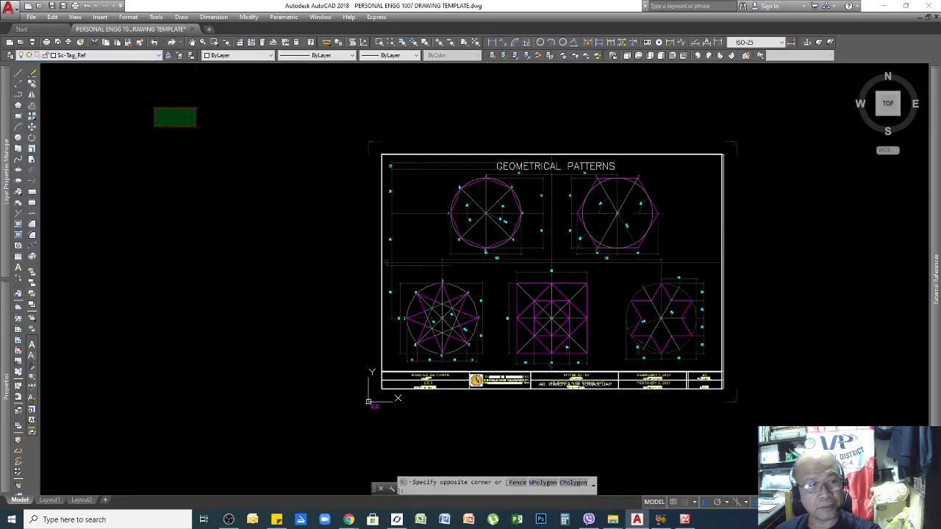
Step: Make layer 0 the current layer and highlight all objects of the combined drawing
{"action": "left_click", "coordinate": [158, 55]}
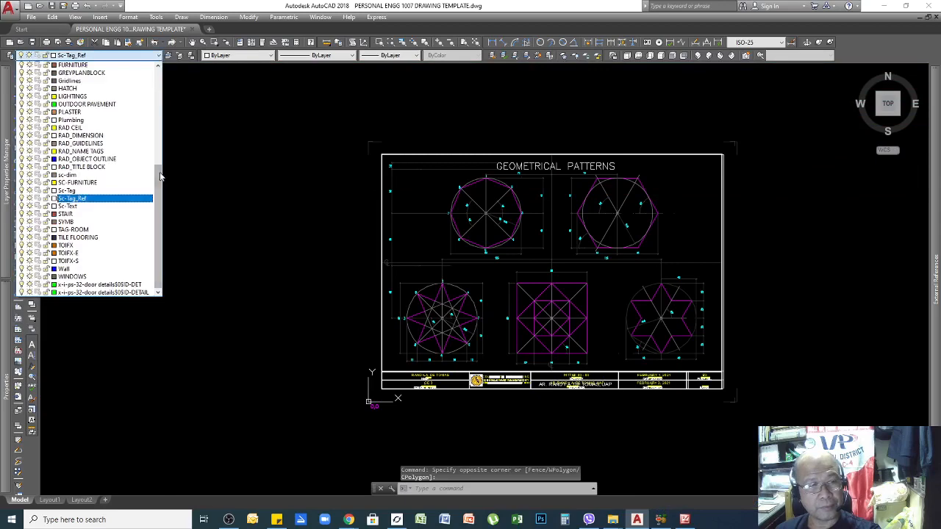
{"action": "left_click_drag", "start_coordinate": [160, 177], "coordinate": [165, 78]}
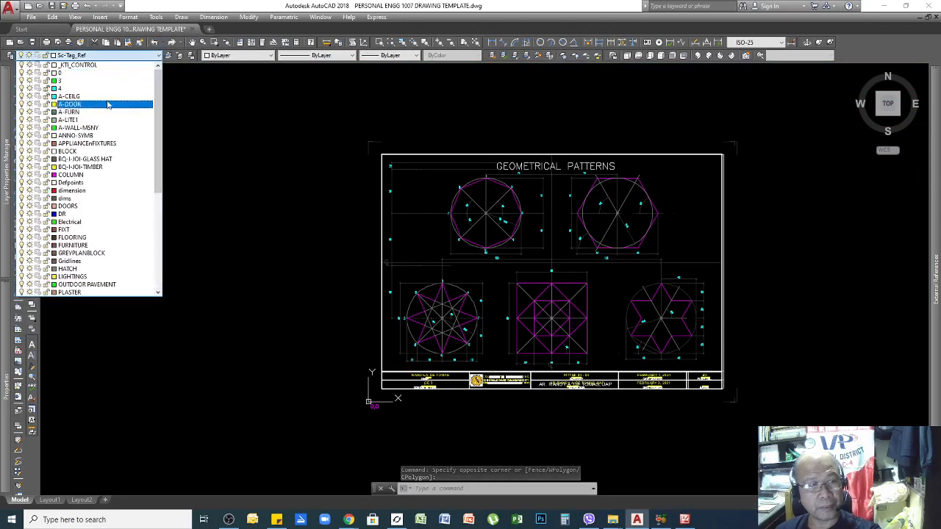
{"action": "left_click", "coordinate": [82, 72]}
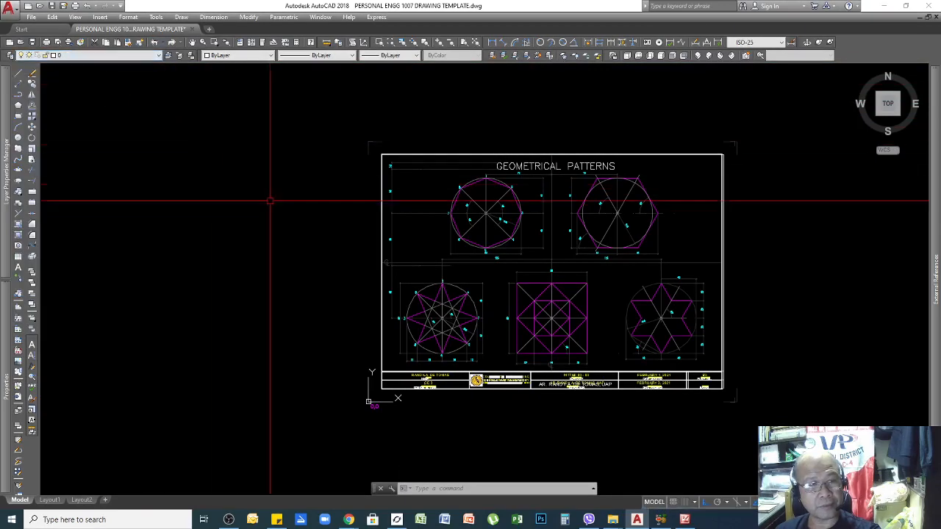
{"action": "key", "text": "ctrl+a"}
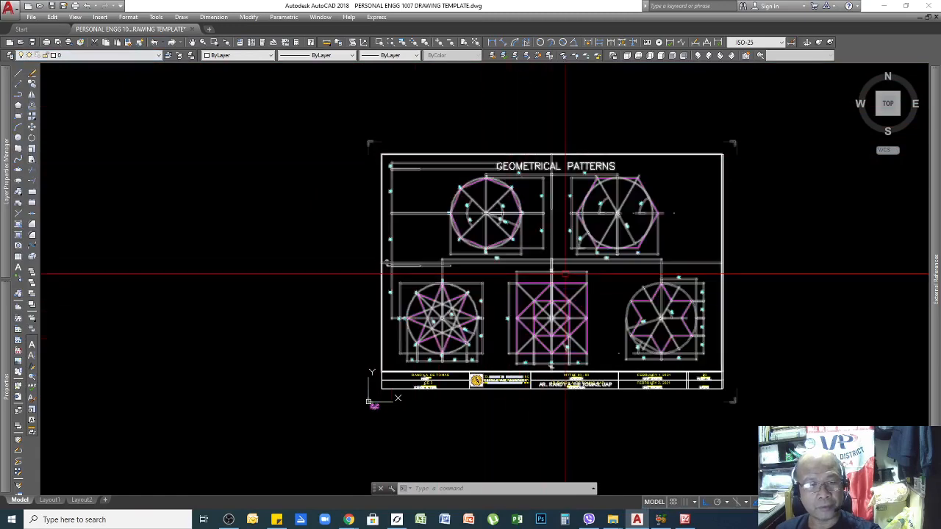
{"action": "key", "text": "Escape"}
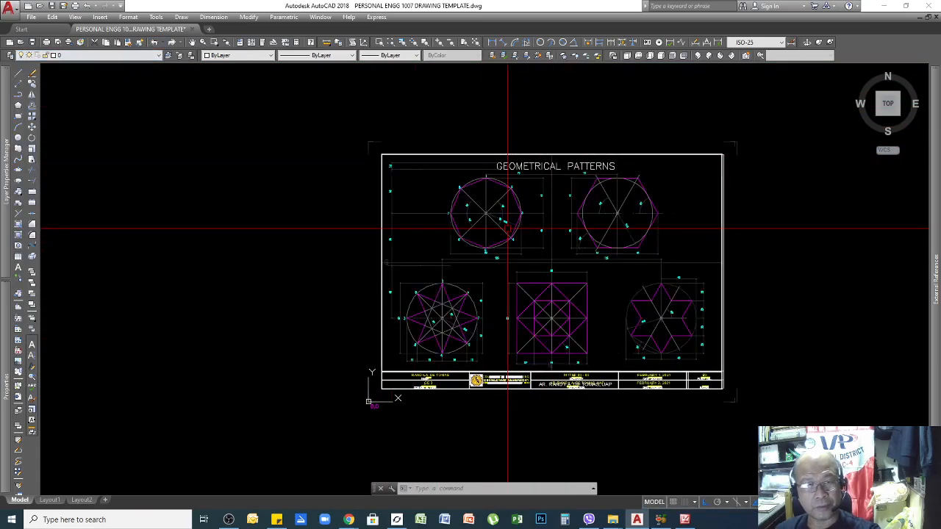
{"action": "key", "text": "ctrl+a"}
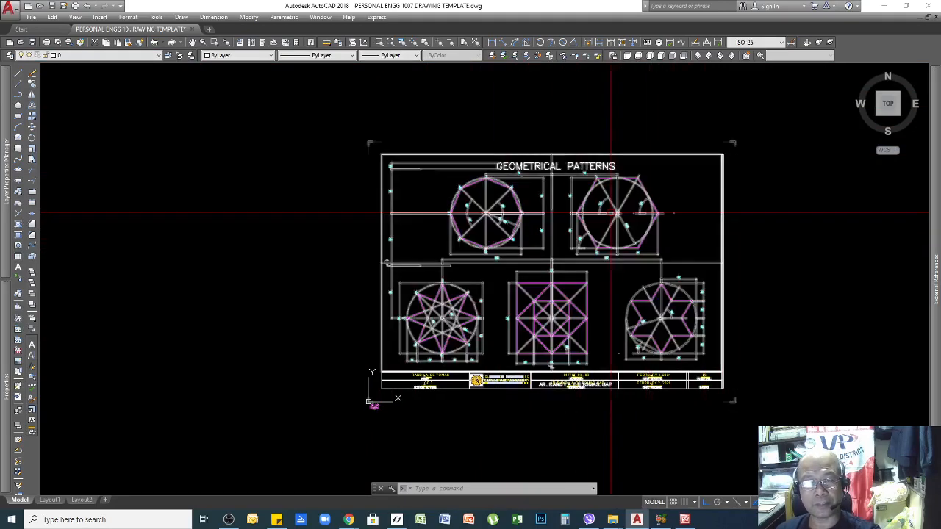
{"action": "key", "text": "Escape"}
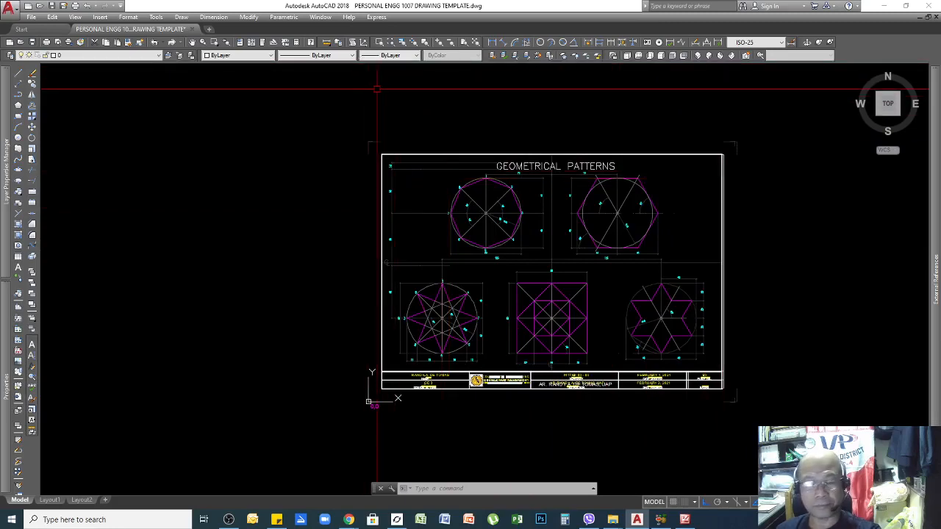
Step: Undo the layer changes, the move and the insertion of the external drawing, and fit the empty template in view
{"action": "key", "text": "Return"}
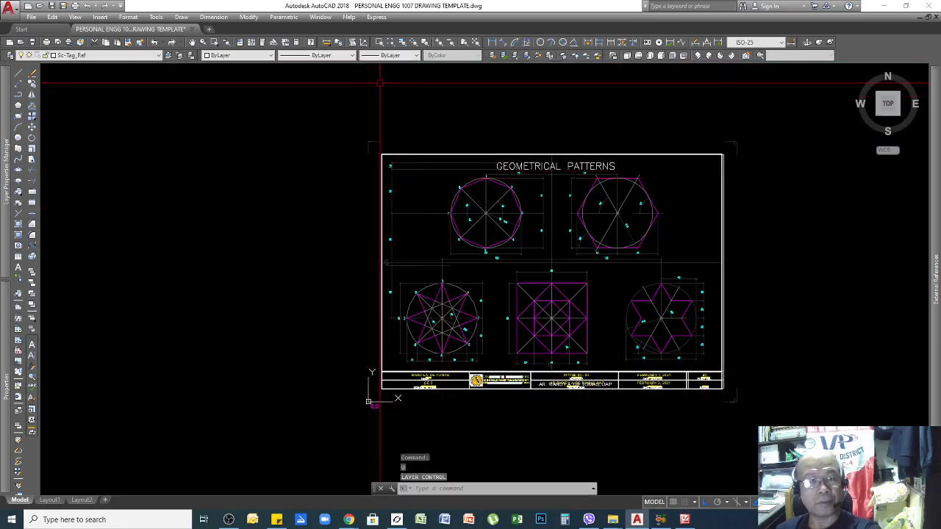
{"action": "key", "text": "Return"}
{"action": "key", "text": "Return"}
{"action": "key", "text": "Return"}
{"action": "key", "text": "Return"}
{"action": "key", "text": "Return"}
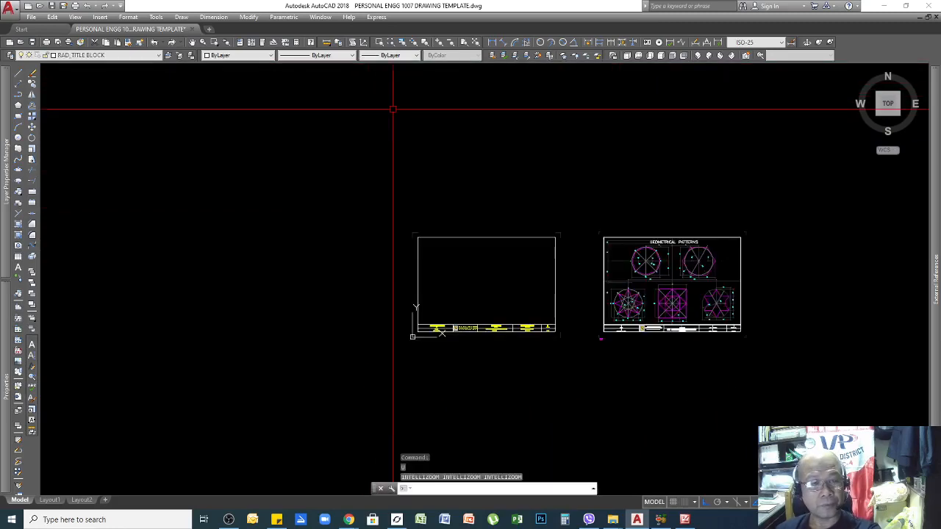
{"action": "key", "text": "Return"}
{"action": "key", "text": "Return"}
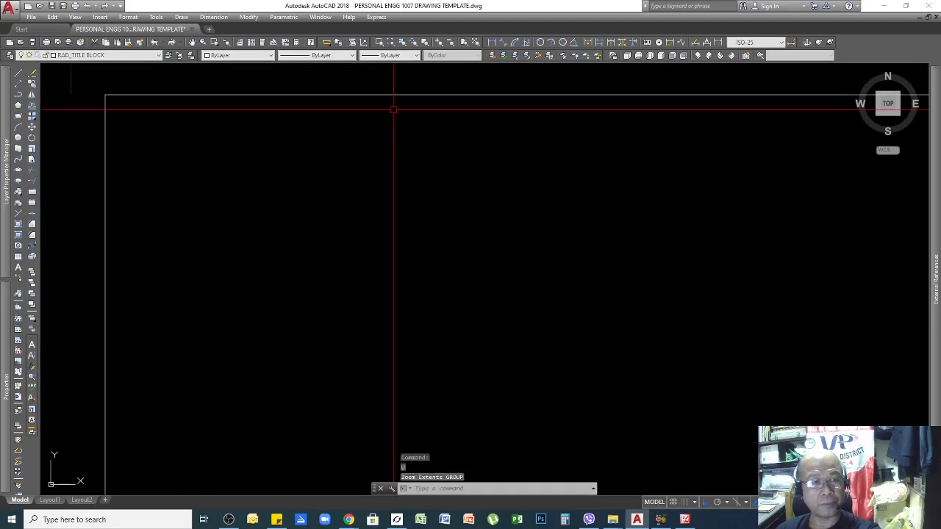
{"action": "left_click", "coordinate": [475, 43]}
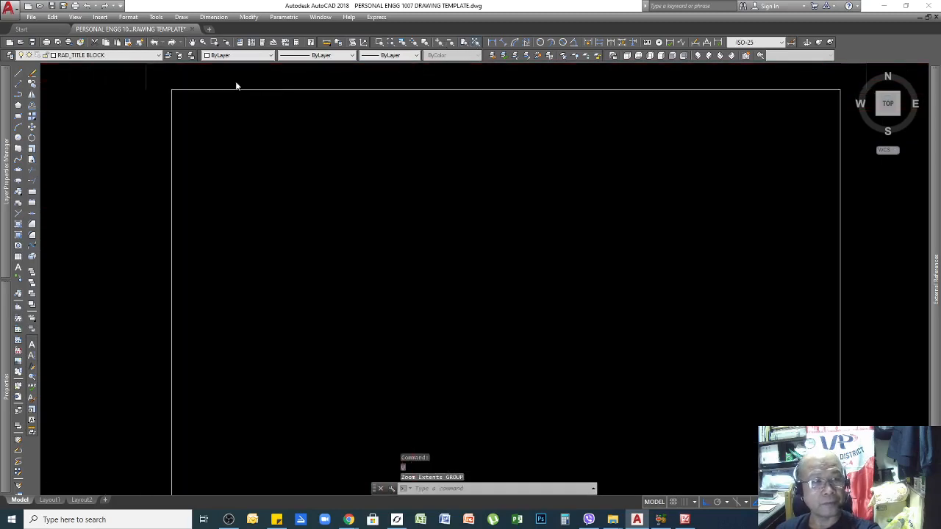
Step: Examine the template's own layer list and its empty border and title block after the undo
{"action": "left_click", "coordinate": [155, 56]}
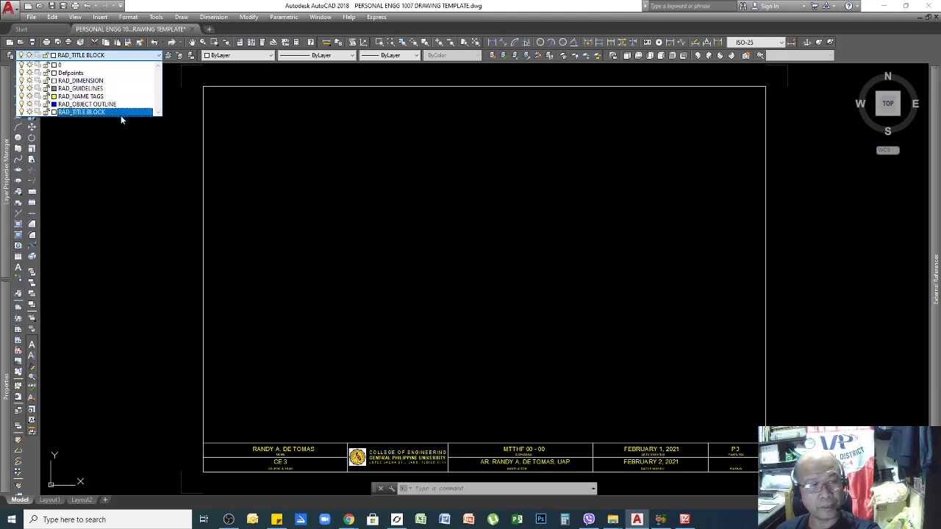
{"action": "left_click", "coordinate": [149, 138]}
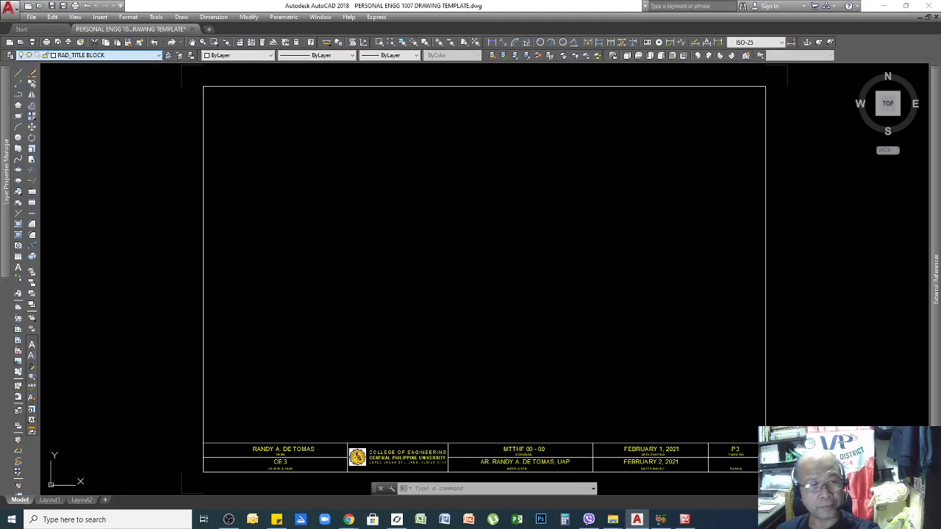
{"action": "scroll", "coordinate": [618, 299], "scroll_direction": "down", "scroll_amount": 4}
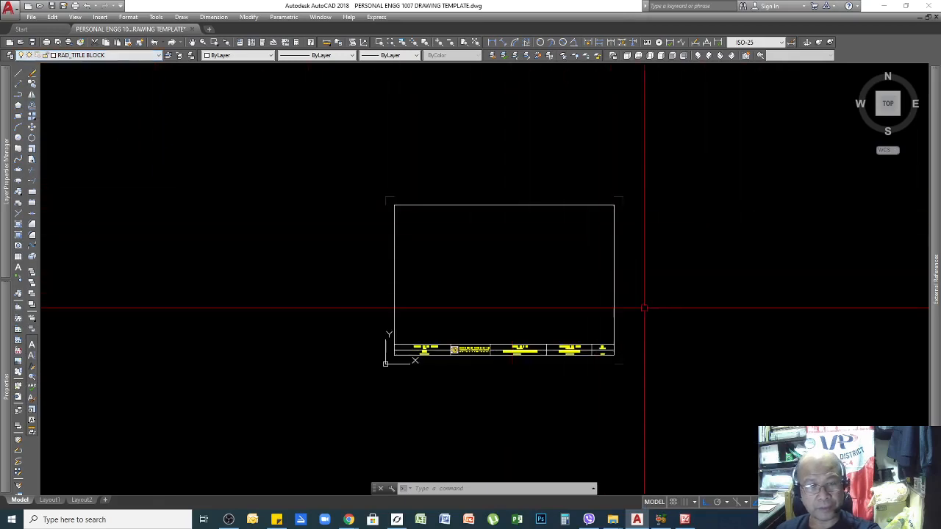
{"action": "scroll", "coordinate": [497, 319], "scroll_direction": "down", "scroll_amount": 2}
{"action": "scroll", "coordinate": [572, 304], "scroll_direction": "up", "scroll_amount": 4}
{"action": "scroll", "coordinate": [572, 304], "scroll_direction": "down", "scroll_amount": 3}
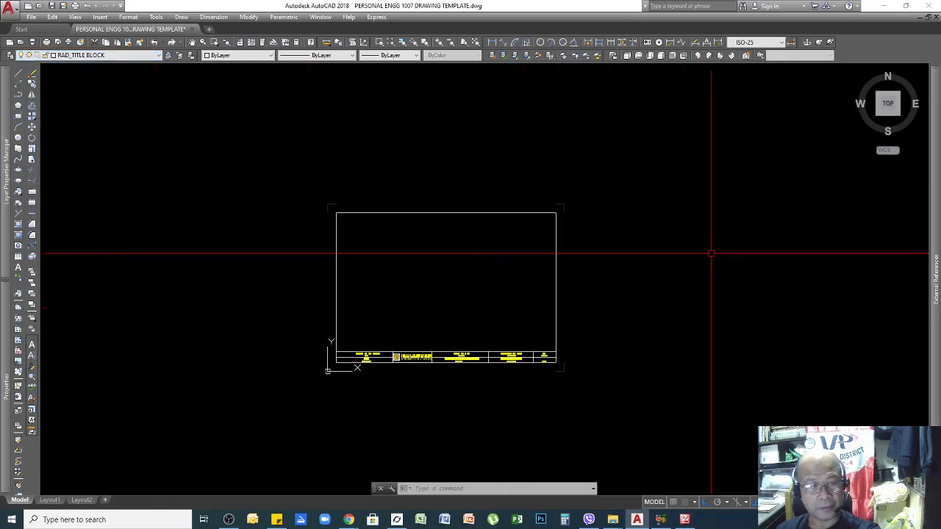
{"action": "scroll", "coordinate": [551, 294], "scroll_direction": "up", "scroll_amount": 4}
{"action": "scroll", "coordinate": [517, 278], "scroll_direction": "down", "scroll_amount": 4}
{"action": "scroll", "coordinate": [517, 277], "scroll_direction": "up", "scroll_amount": 4}
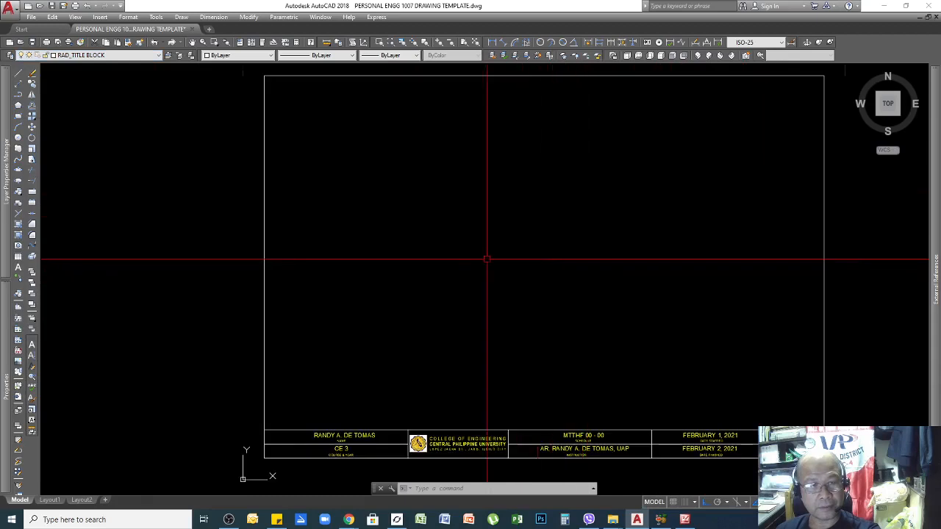
{"action": "scroll", "coordinate": [493, 276], "scroll_direction": "down", "scroll_amount": 3}
{"action": "scroll", "coordinate": [515, 272], "scroll_direction": "up", "scroll_amount": 3}
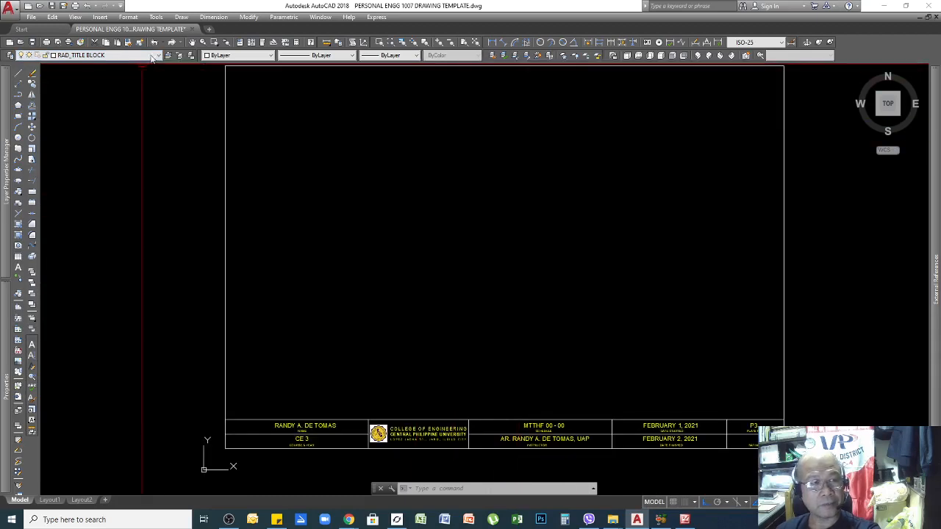
{"action": "left_click", "coordinate": [117, 55]}
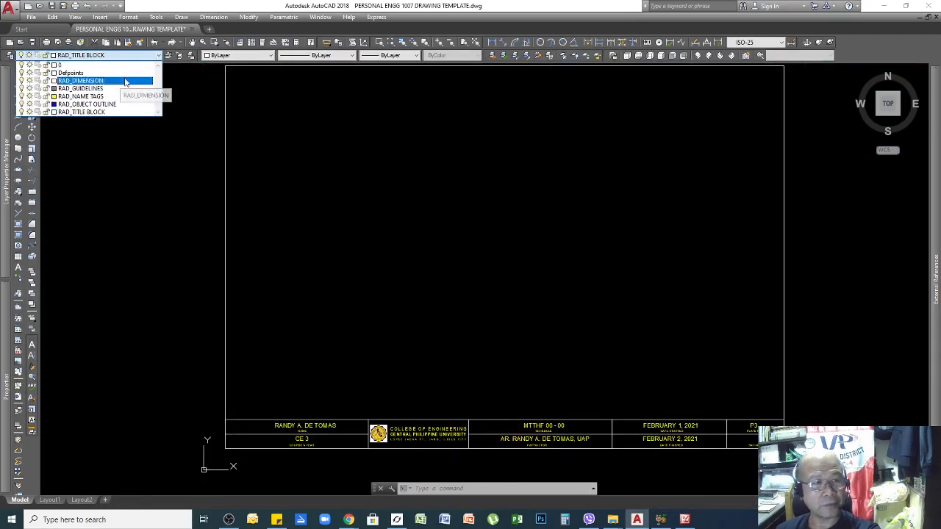
{"action": "left_click", "coordinate": [350, 170]}
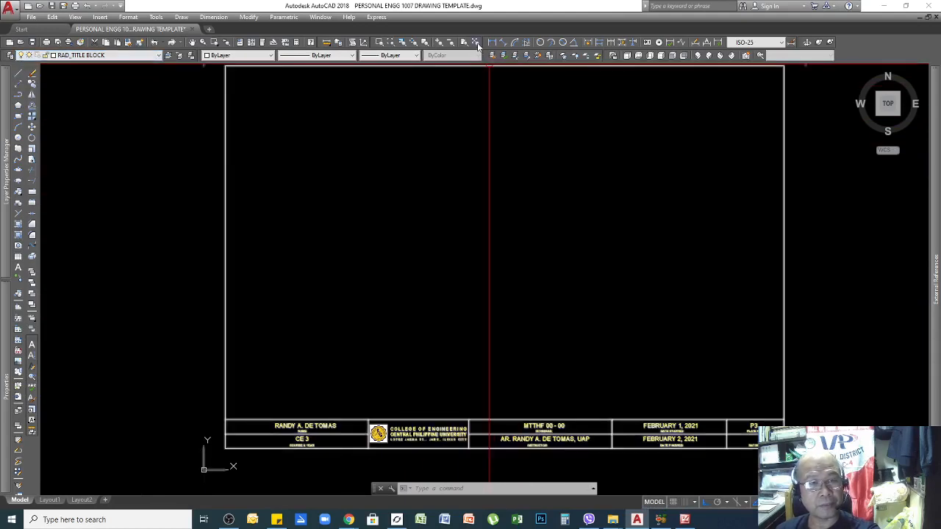
{"action": "middle_click_drag", "start_coordinate": [479, 139], "coordinate": [478, 141]}
{"action": "middle_click", "coordinate": [477, 145]}
{"action": "middle_click", "coordinate": [476, 145]}
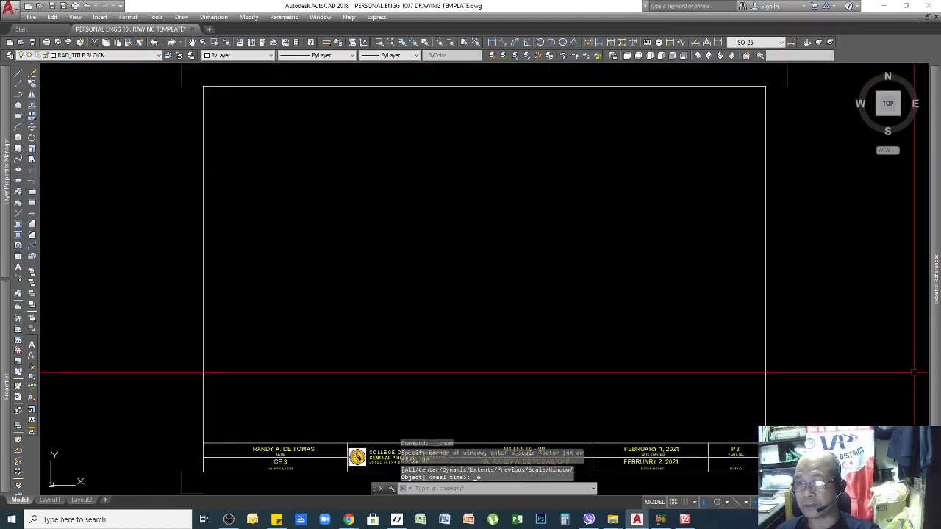
Step: Switch to Microsoft Office Picture Manager to read the INSERT and HATCH command notes, and return to the AutoCAD drawing
{"action": "left_click", "coordinate": [691, 243]}
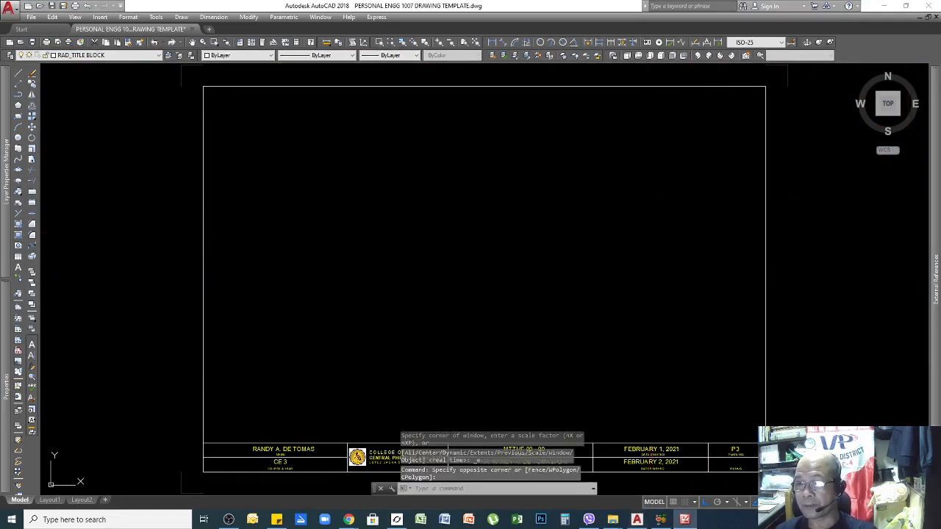
{"action": "left_click", "coordinate": [685, 520]}
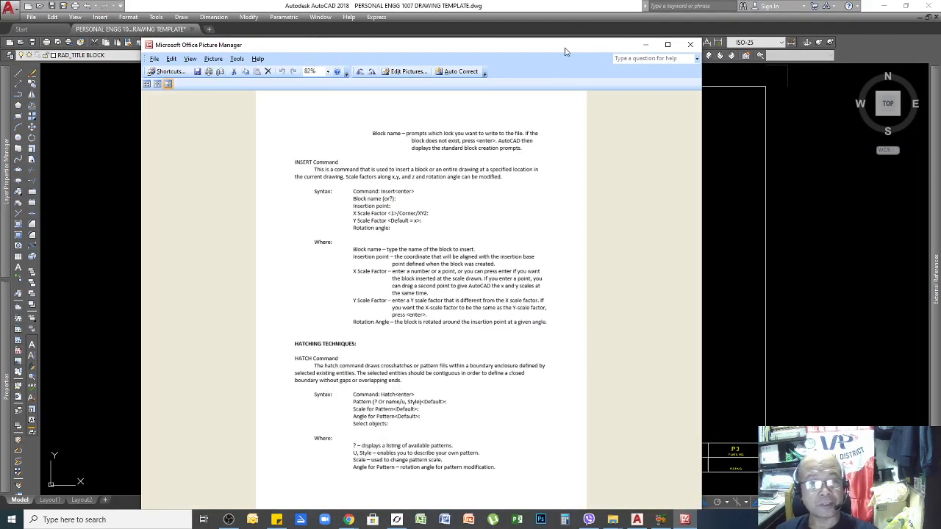
{"action": "left_click", "coordinate": [645, 44]}
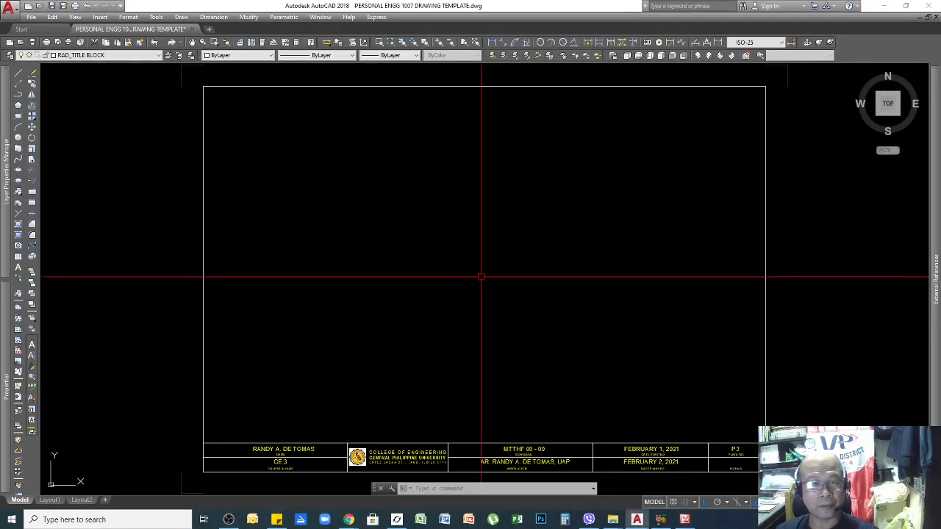
Step: Undo the moves, explode, trim and in-place block edit until the overlapping rectangle, circle, hexagon and full-length line are whole again
{"action": "scroll", "coordinate": [786, 230], "scroll_direction": "down", "scroll_amount": 3}
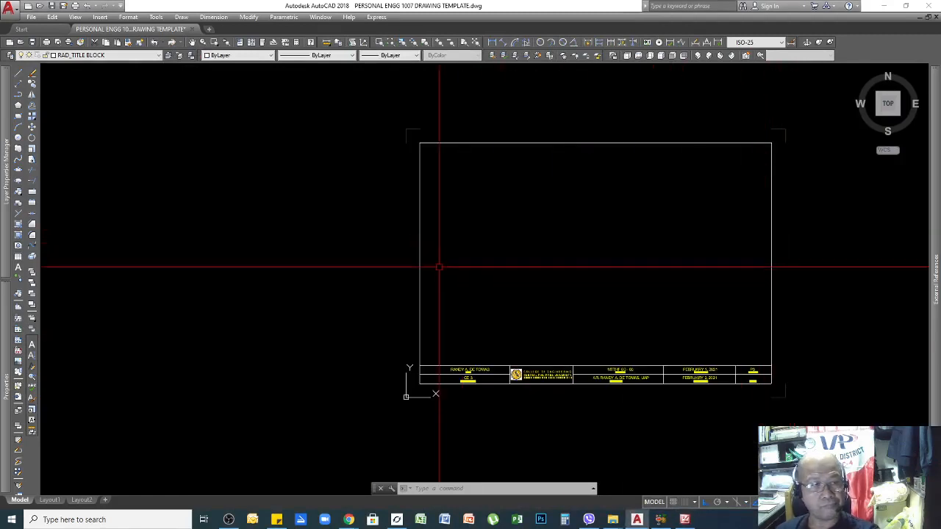
{"action": "scroll", "coordinate": [626, 245], "scroll_direction": "up", "scroll_amount": 5}
{"action": "scroll", "coordinate": [626, 245], "scroll_direction": "down", "scroll_amount": 5}
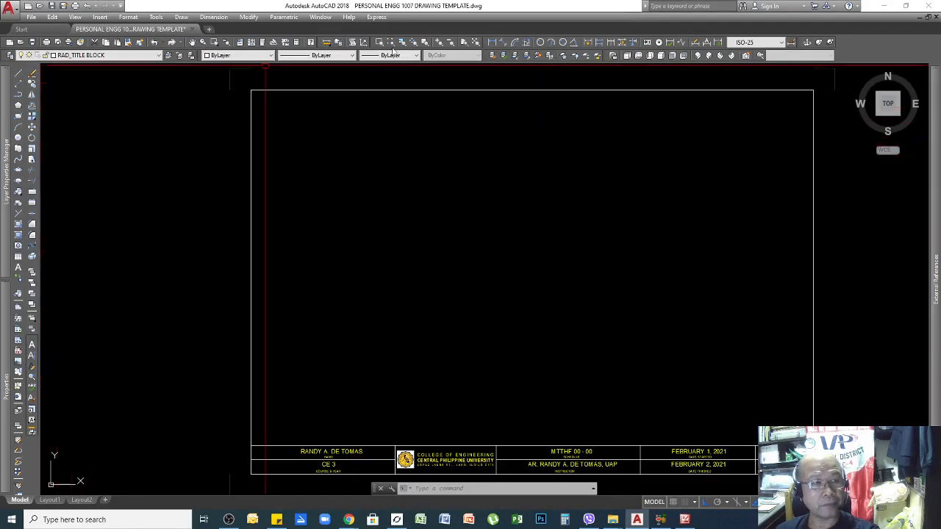
{"action": "left_click", "coordinate": [153, 42]}
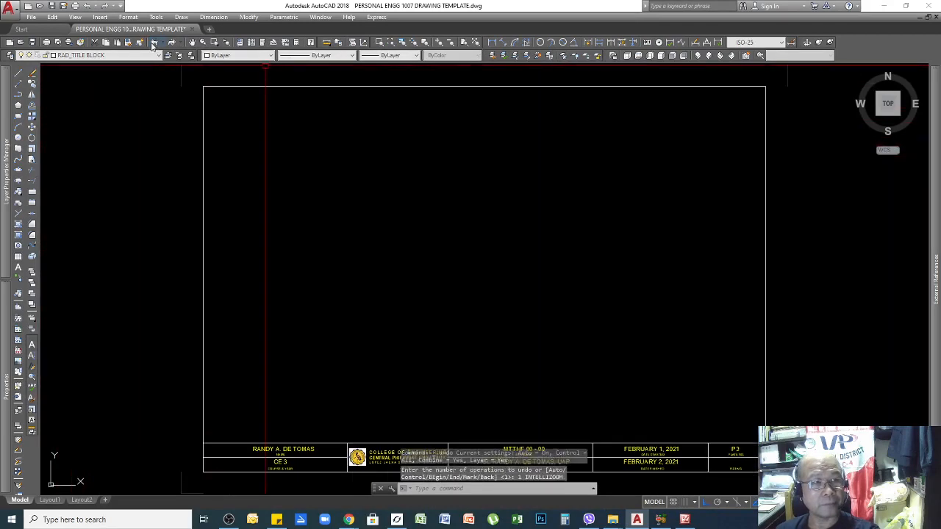
{"action": "left_click", "coordinate": [153, 43]}
{"action": "left_click", "coordinate": [153, 42]}
{"action": "left_click", "coordinate": [153, 43]}
{"action": "left_click", "coordinate": [153, 42]}
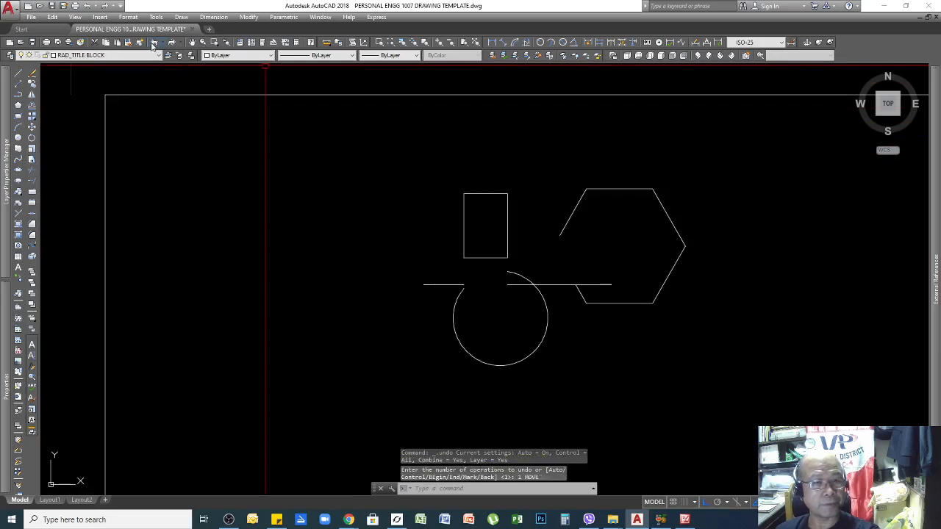
{"action": "left_click", "coordinate": [153, 42]}
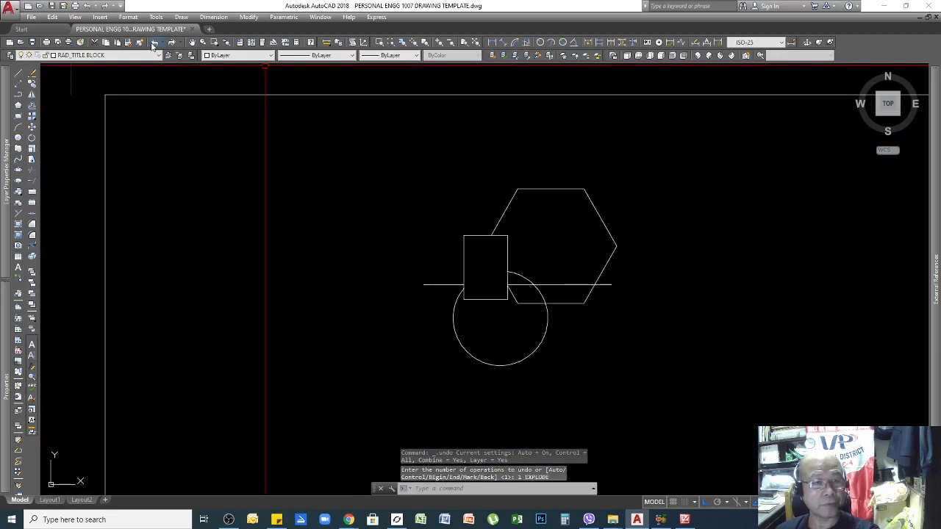
{"action": "left_click", "coordinate": [153, 43]}
{"action": "left_click", "coordinate": [153, 42]}
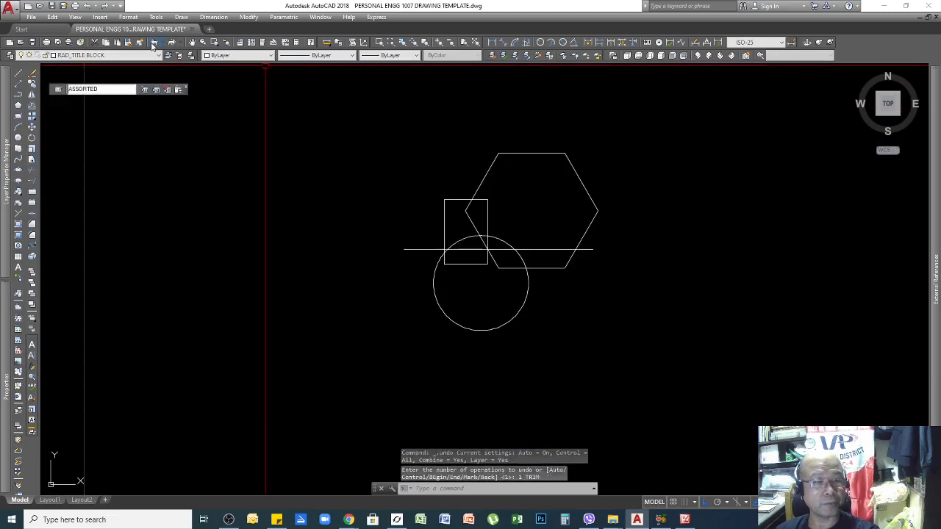
{"action": "left_click", "coordinate": [153, 43]}
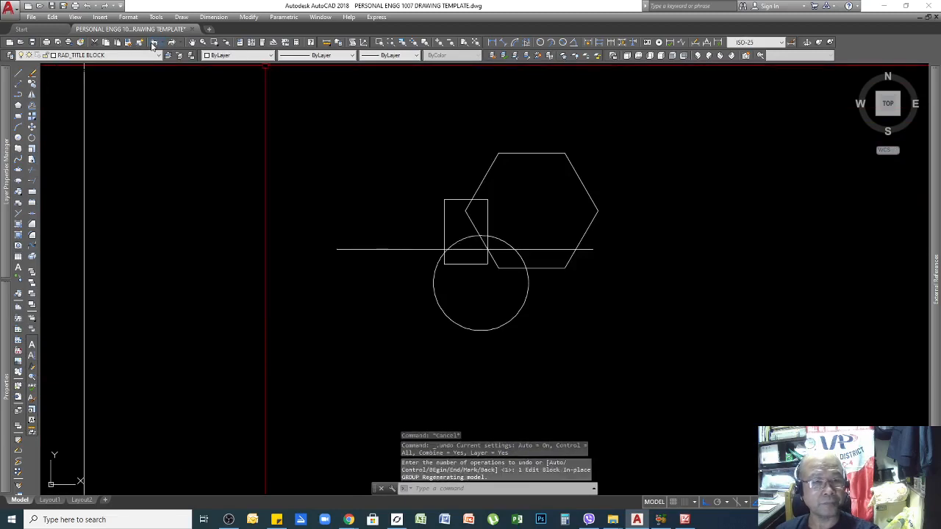
Step: Start a hatch for the overlapping shapes with the predefined SOLID pattern in Red
{"action": "scroll", "coordinate": [515, 220], "scroll_direction": "up", "scroll_amount": 4}
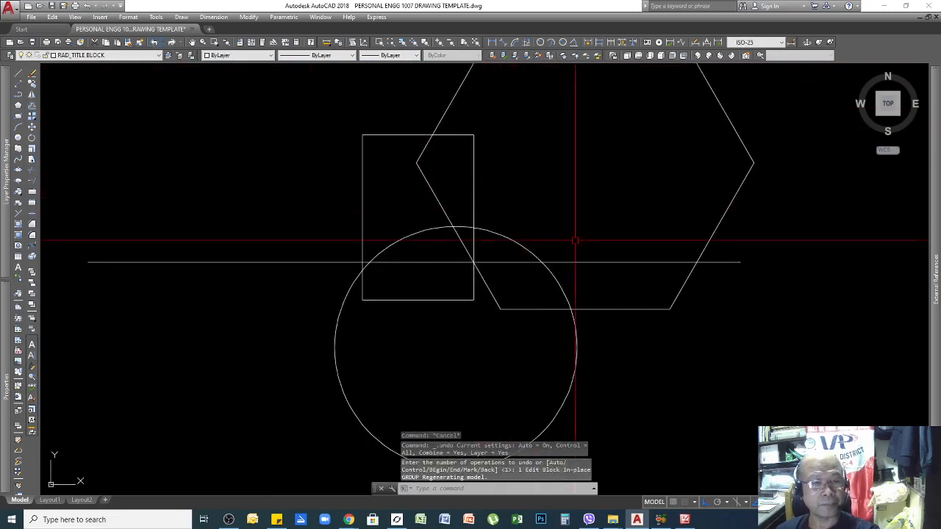
{"action": "scroll", "coordinate": [574, 265], "scroll_direction": "down", "scroll_amount": 5}
{"action": "scroll", "coordinate": [533, 312], "scroll_direction": "up", "scroll_amount": 3}
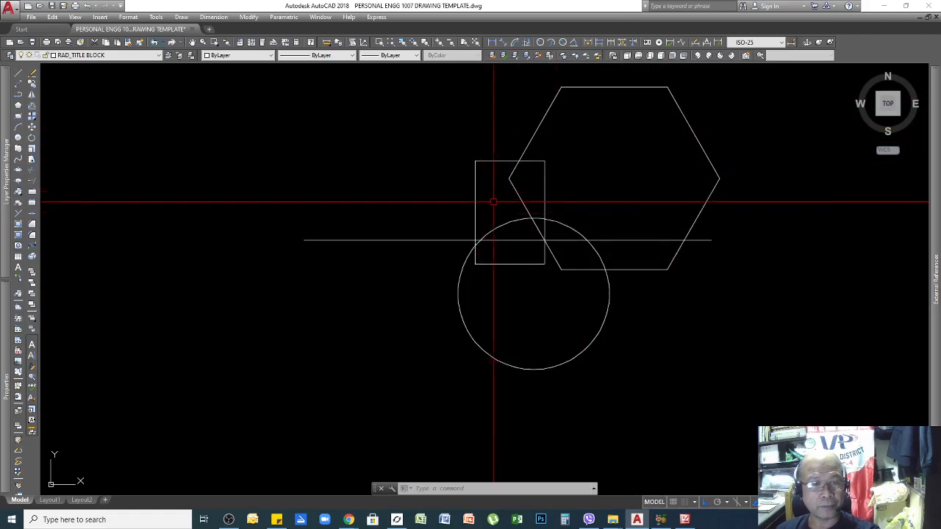
{"action": "scroll", "coordinate": [491, 202], "scroll_direction": "up", "scroll_amount": 2}
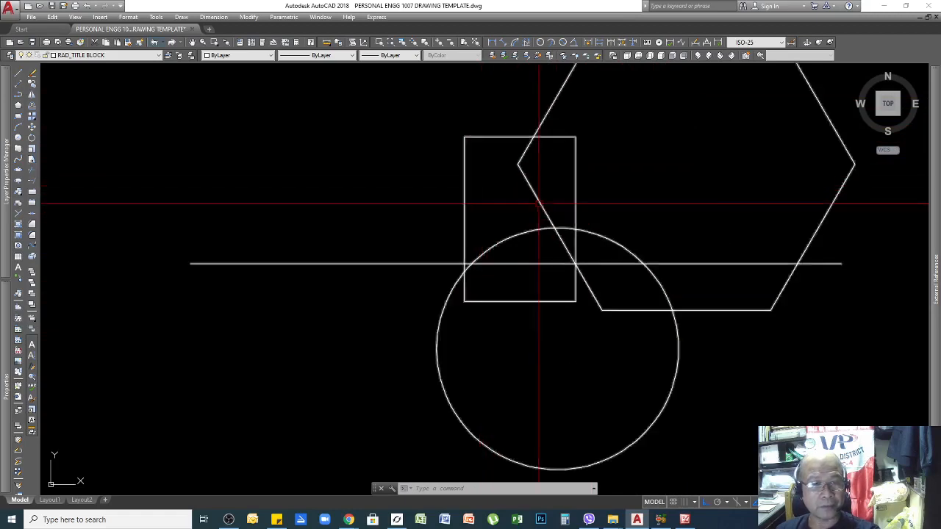
{"action": "scroll", "coordinate": [559, 213], "scroll_direction": "down", "scroll_amount": 2}
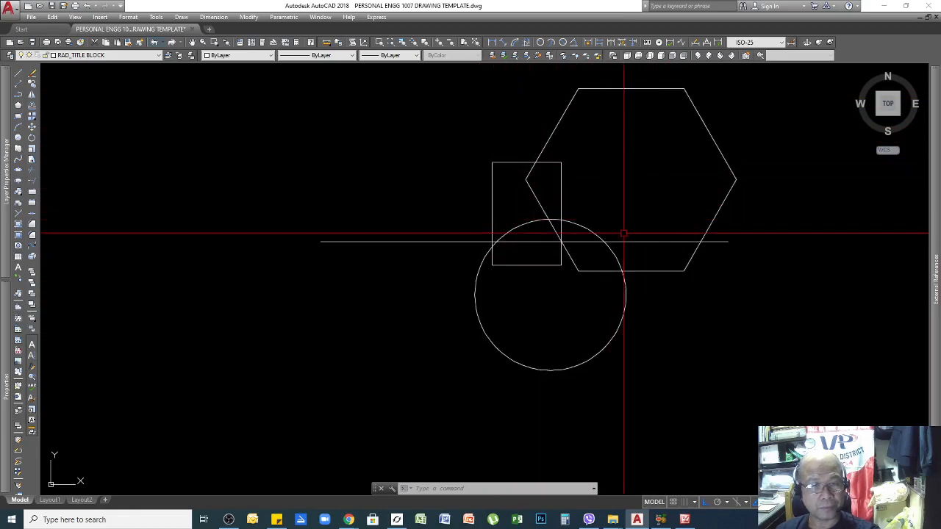
{"action": "left_click", "coordinate": [565, 309]}
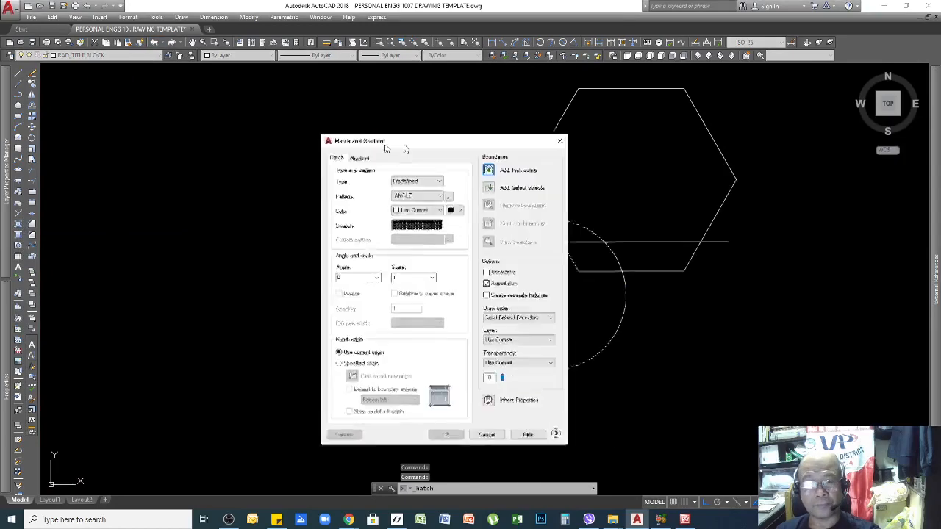
{"action": "left_click_drag", "start_coordinate": [403, 147], "coordinate": [213, 129]}
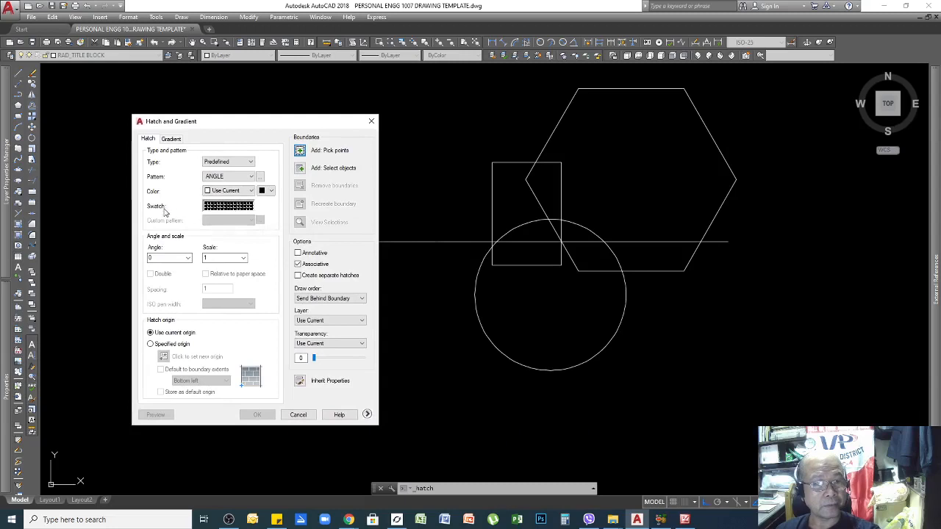
{"action": "left_click", "coordinate": [234, 208]}
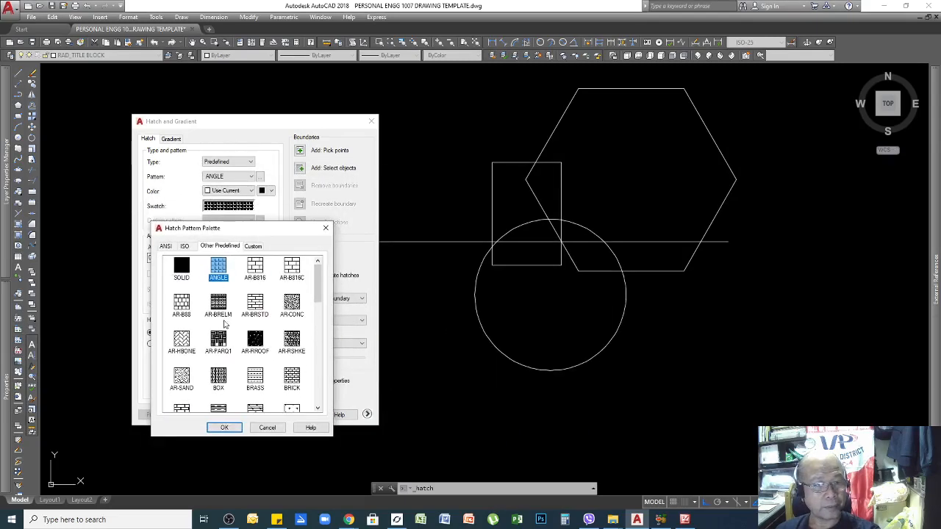
{"action": "mouse_move", "coordinate": [319, 278]}
{"action": "left_mouse_down"}
{"action": "mouse_move", "coordinate": [318, 386]}
{"action": "mouse_move", "coordinate": [322, 273]}
{"action": "left_mouse_up"}
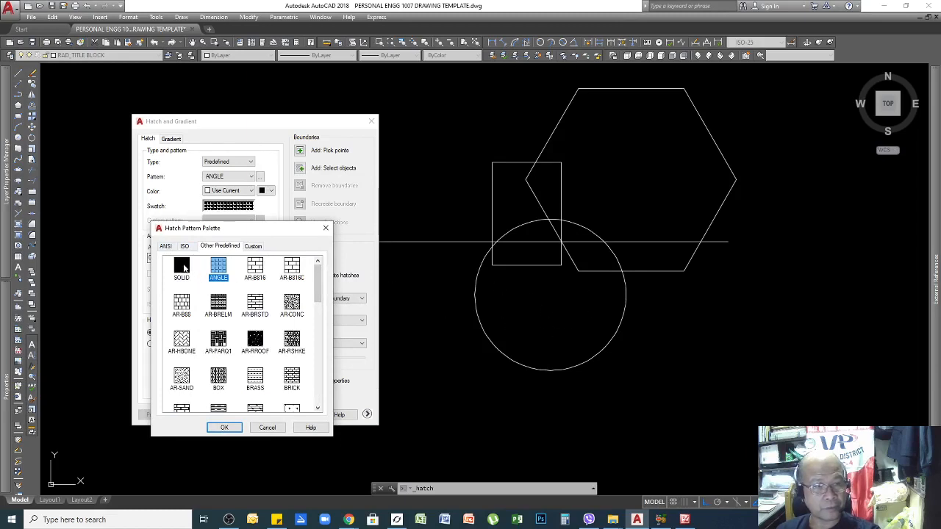
{"action": "left_click", "coordinate": [225, 428]}
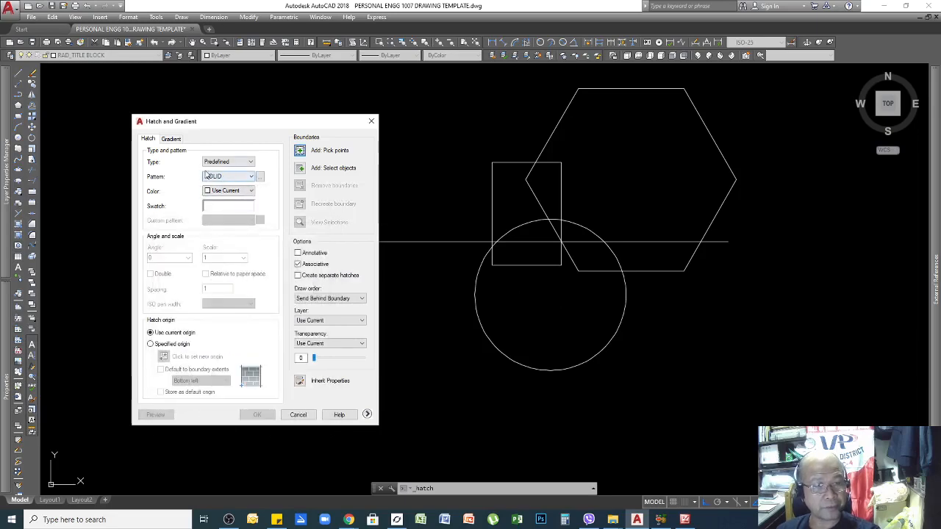
{"action": "left_click", "coordinate": [252, 191]}
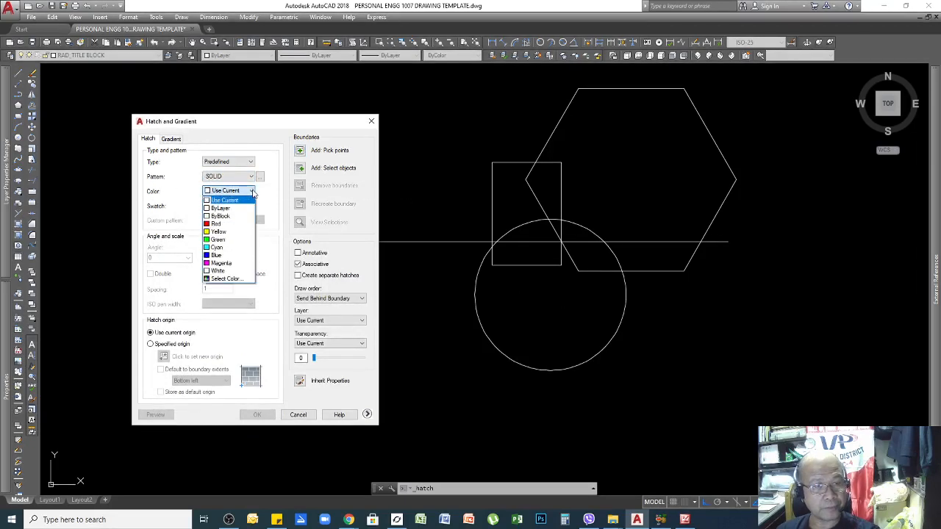
{"action": "left_click", "coordinate": [218, 223]}
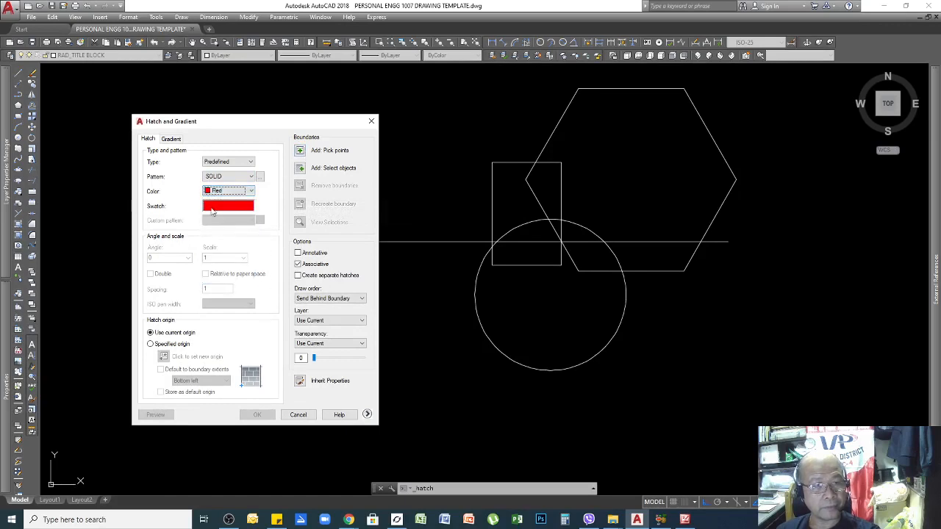
Step: Apply the solid red hatch to the circle's lower area outside the rectangle and hexagon
{"action": "left_click", "coordinate": [300, 152]}
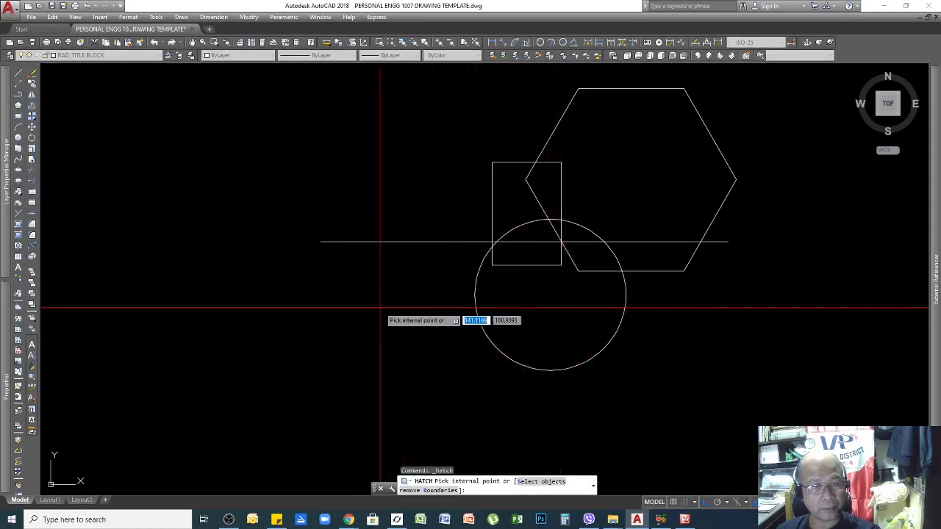
{"action": "left_click", "coordinate": [552, 307]}
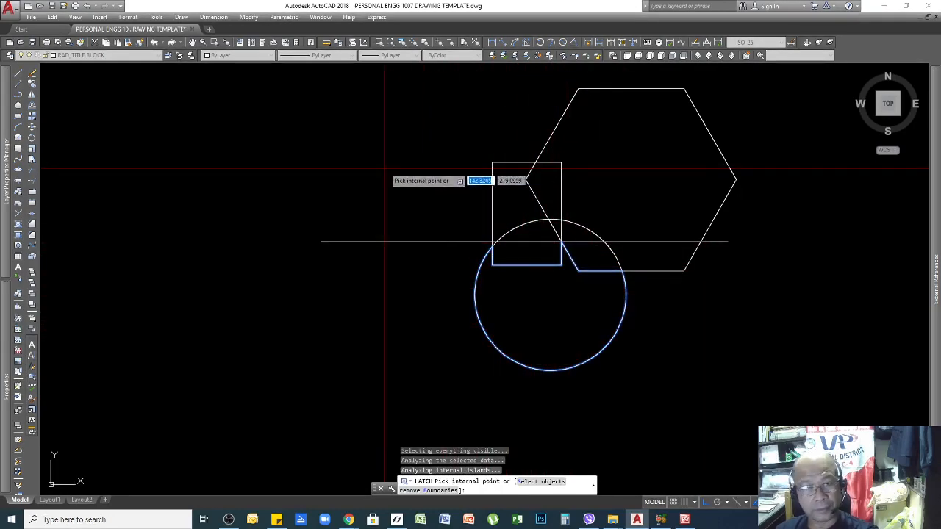
{"action": "key", "text": "Return"}
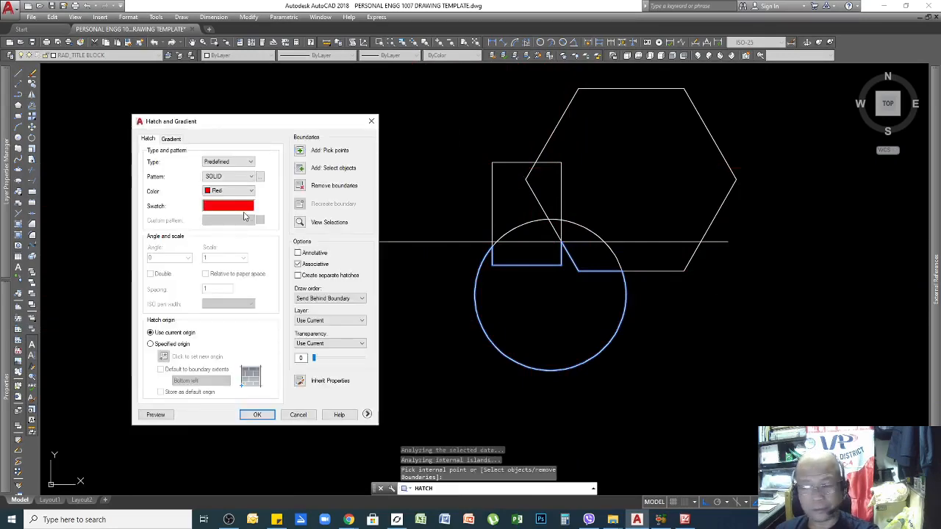
{"action": "left_click", "coordinate": [257, 415]}
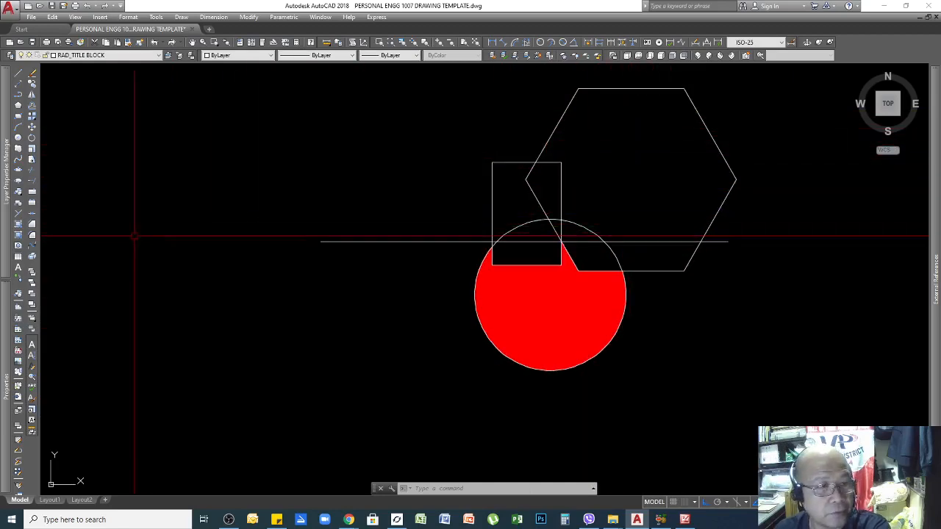
Step: Hatch the hexagon's area above the horizontal line, outside the rectangle and circle, with the red ANSI31 pattern
{"action": "left_click", "coordinate": [18, 225]}
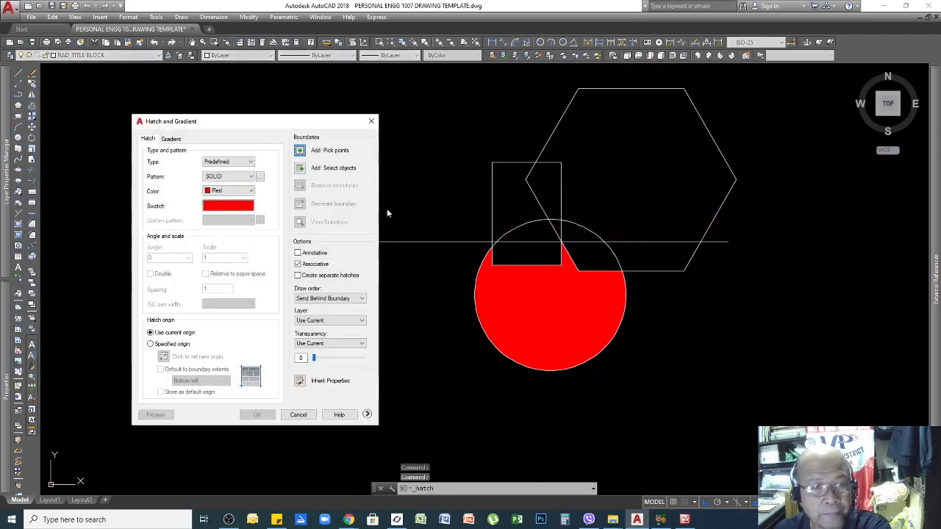
{"action": "left_click", "coordinate": [224, 208]}
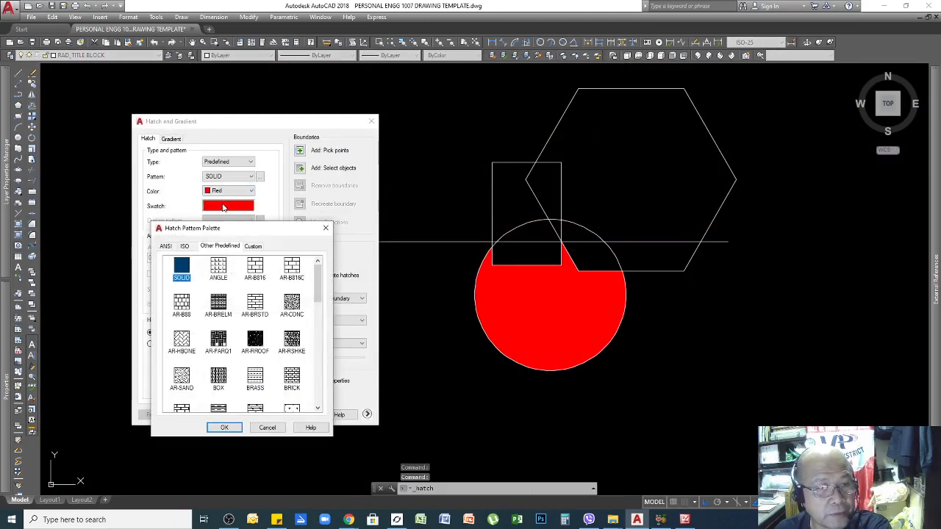
{"action": "left_click", "coordinate": [166, 246]}
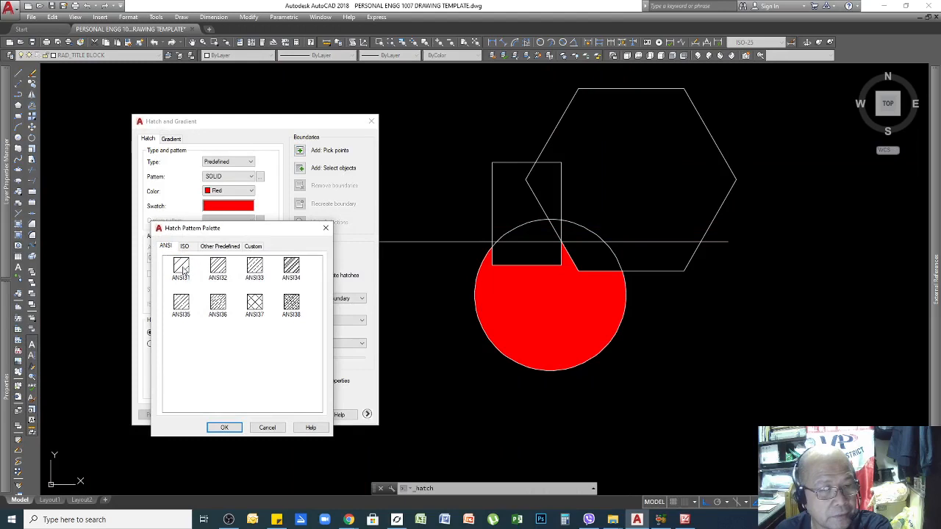
{"action": "left_click", "coordinate": [224, 429]}
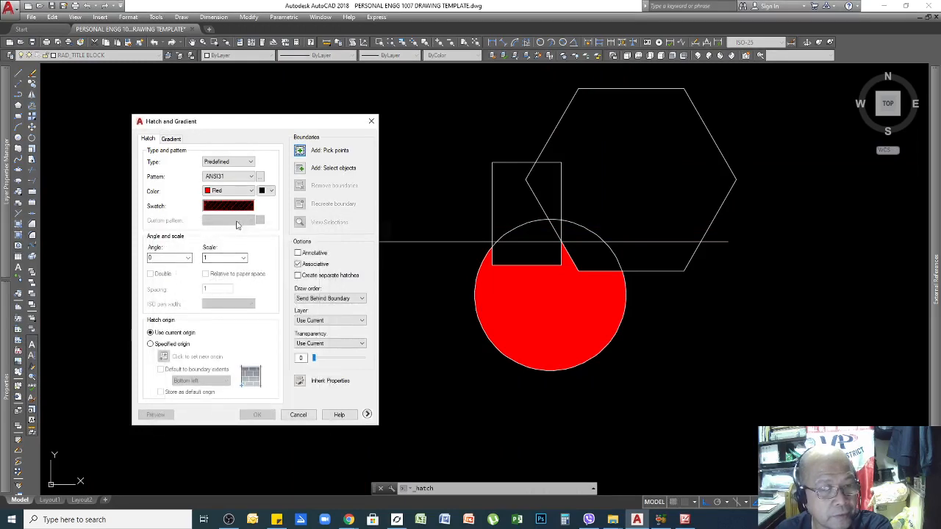
{"action": "left_click", "coordinate": [300, 151]}
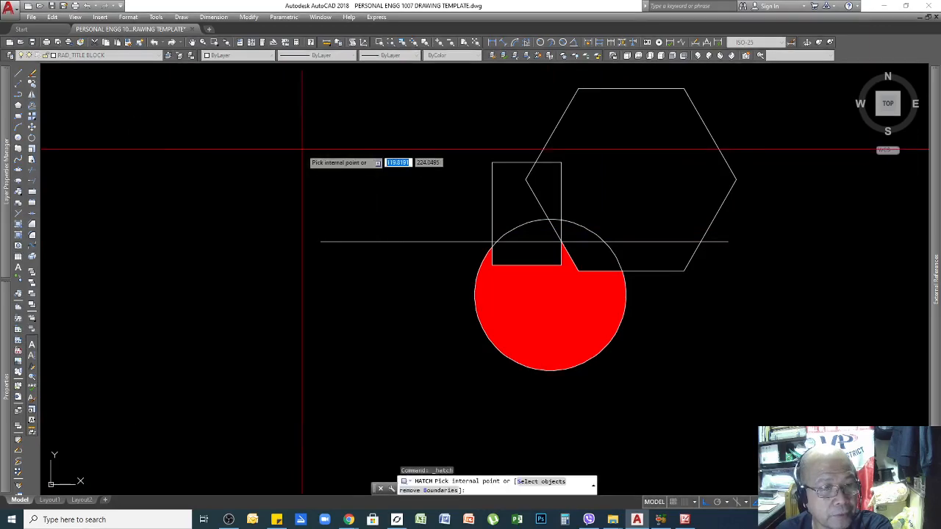
{"action": "left_click", "coordinate": [663, 140]}
{"action": "key", "text": "Return"}
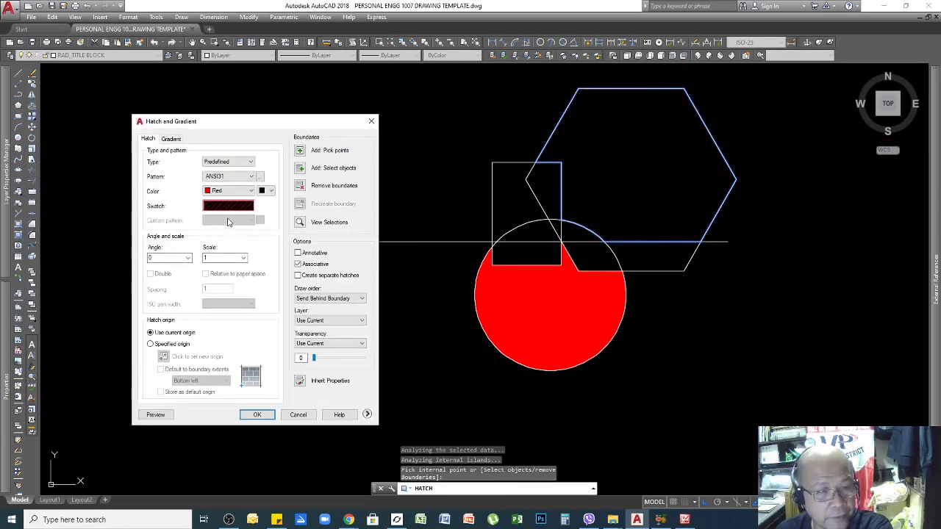
{"action": "key", "text": "Return"}
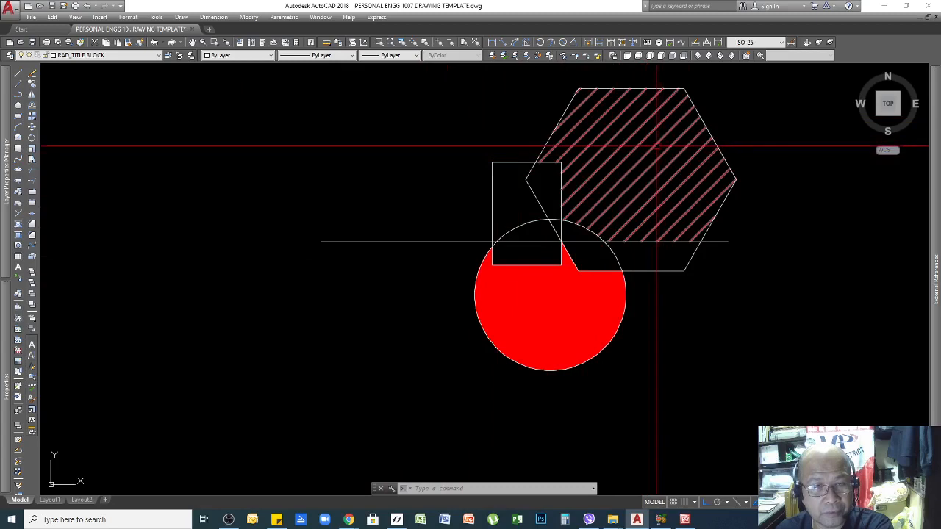
Step: Set the scale of the hexagon's ANSI31 hatch to 2 and deselect it
{"action": "left_click", "coordinate": [655, 144]}
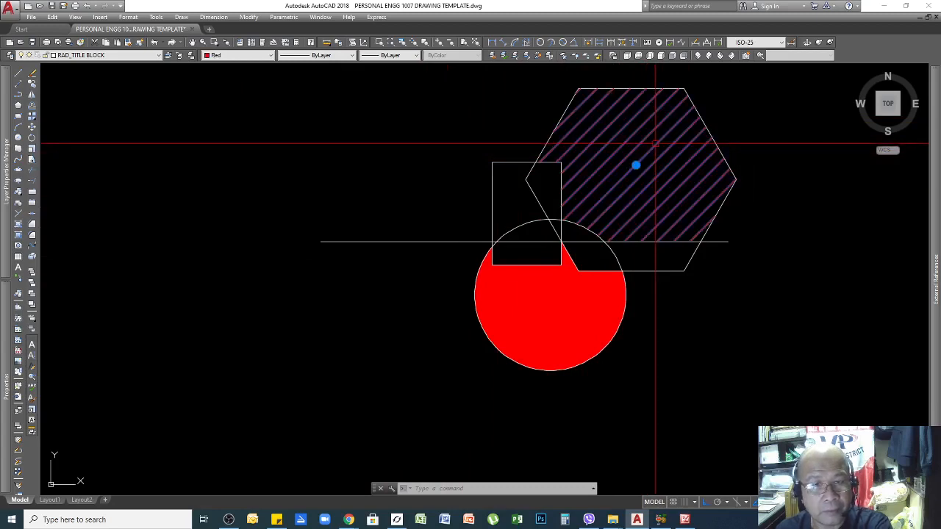
{"action": "left_click", "coordinate": [525, 340]}
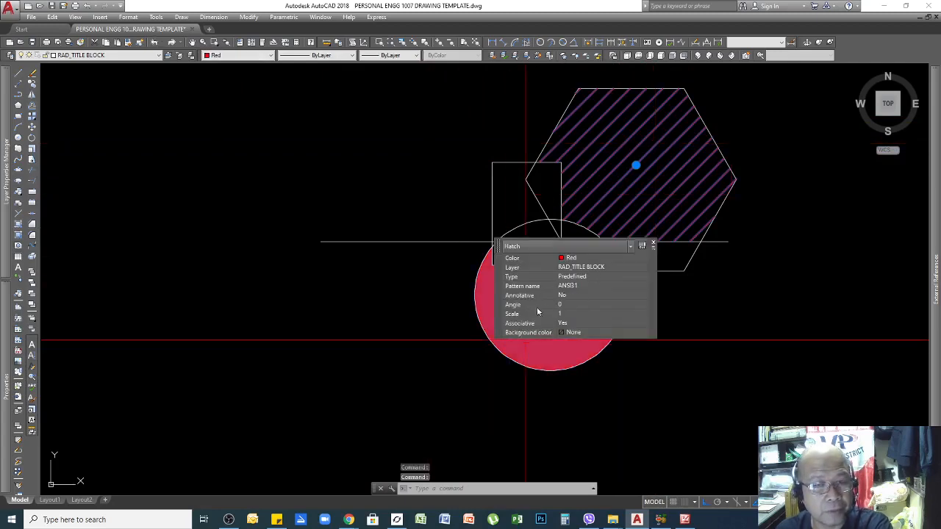
{"action": "left_click", "coordinate": [567, 314]}
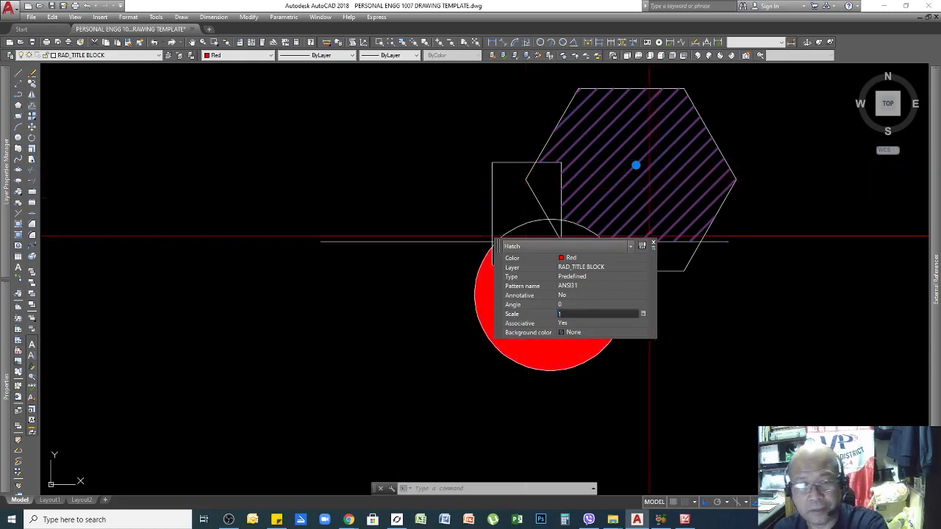
{"action": "type", "text": "2"}
{"action": "key", "text": "Tab"}
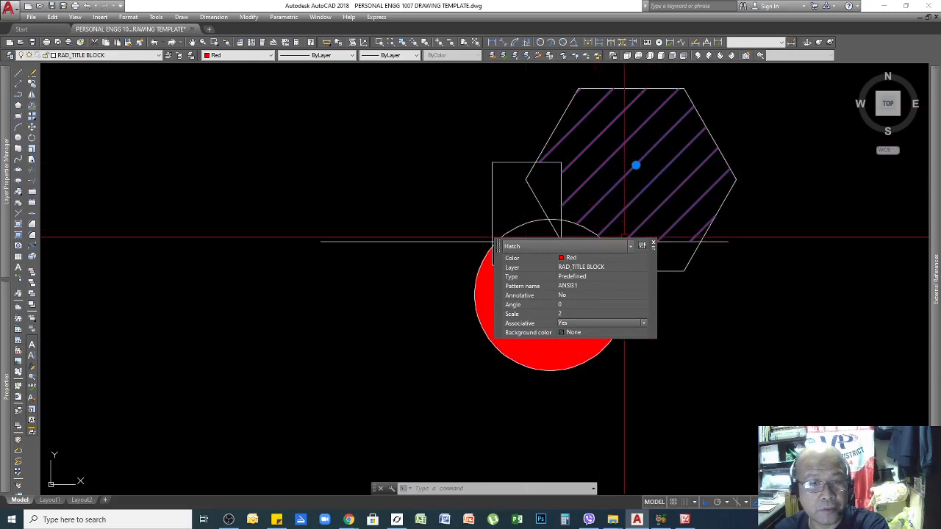
{"action": "key", "text": "Escape"}
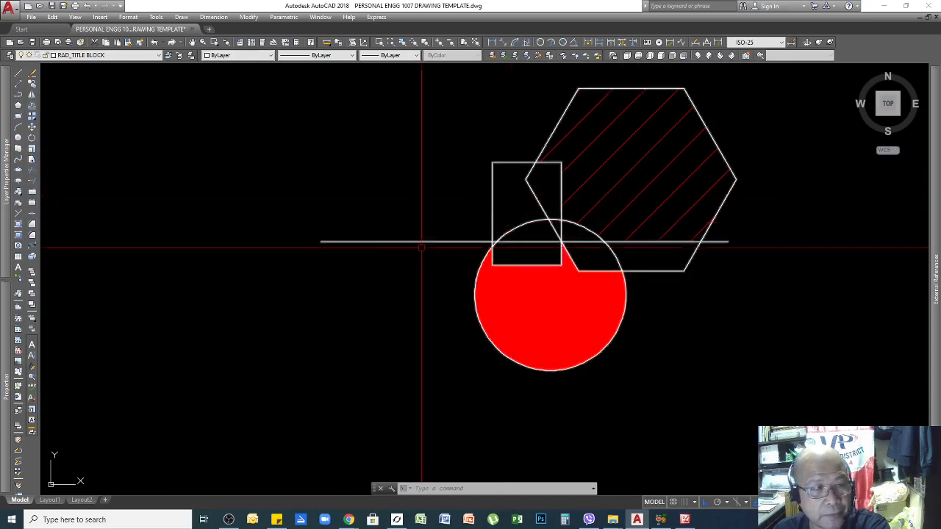
Step: Hatch the rectangle's area outside the hexagon and circle, above the horizontal line, with the red AR-BRSTD pattern at scale 1
{"action": "left_click", "coordinate": [19, 227]}
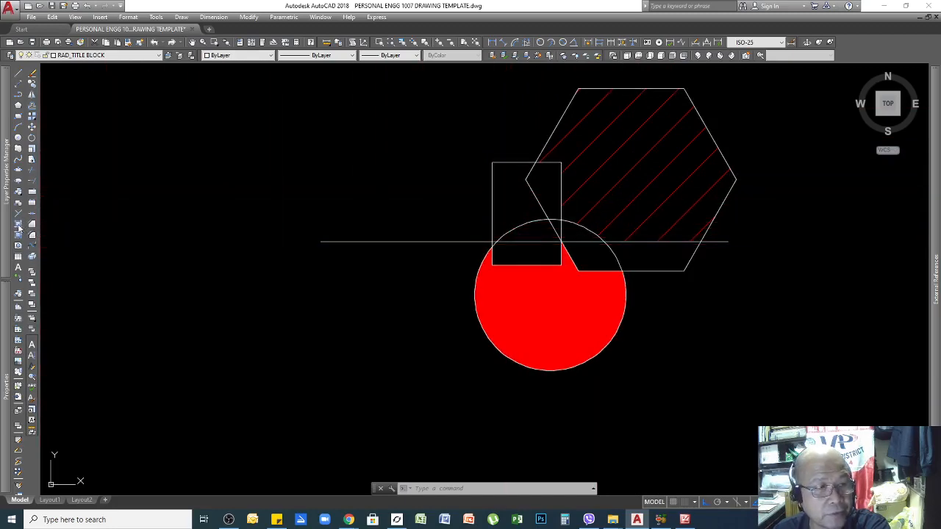
{"action": "left_click", "coordinate": [219, 208]}
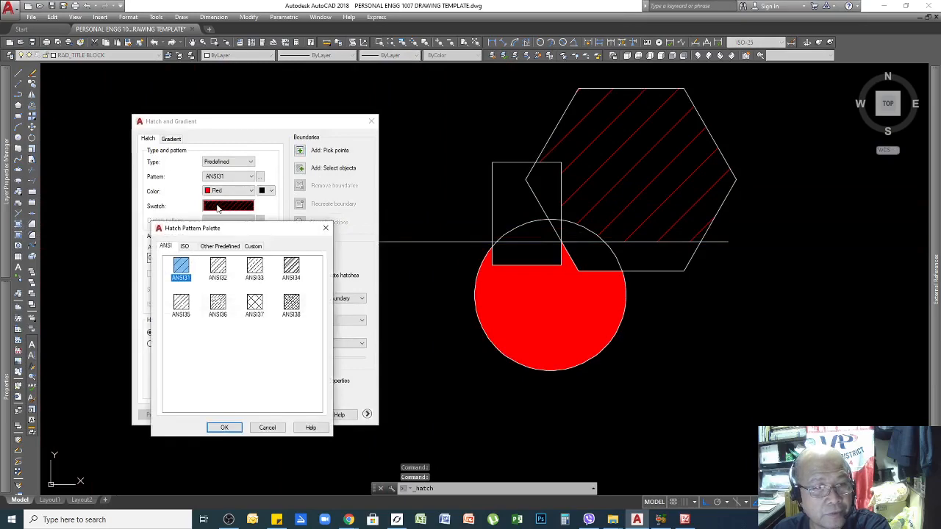
{"action": "left_click", "coordinate": [221, 247]}
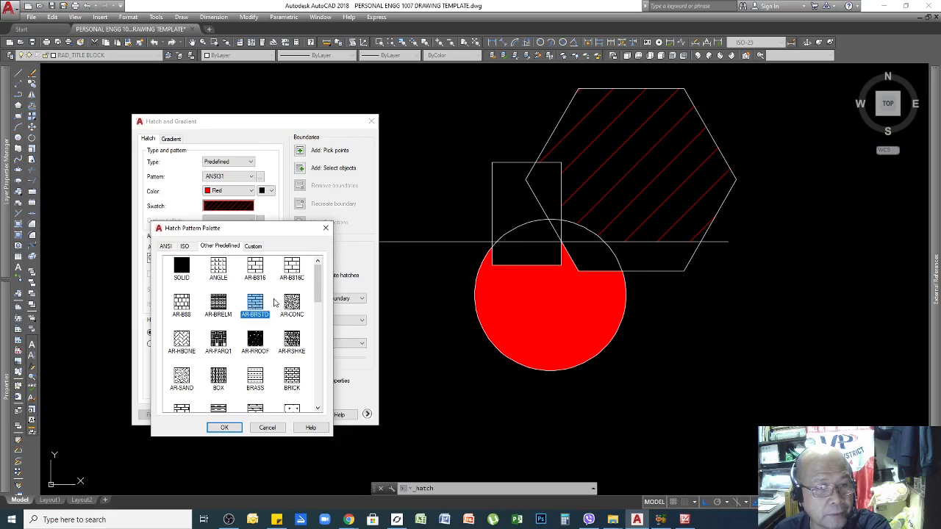
{"action": "left_click", "coordinate": [224, 429]}
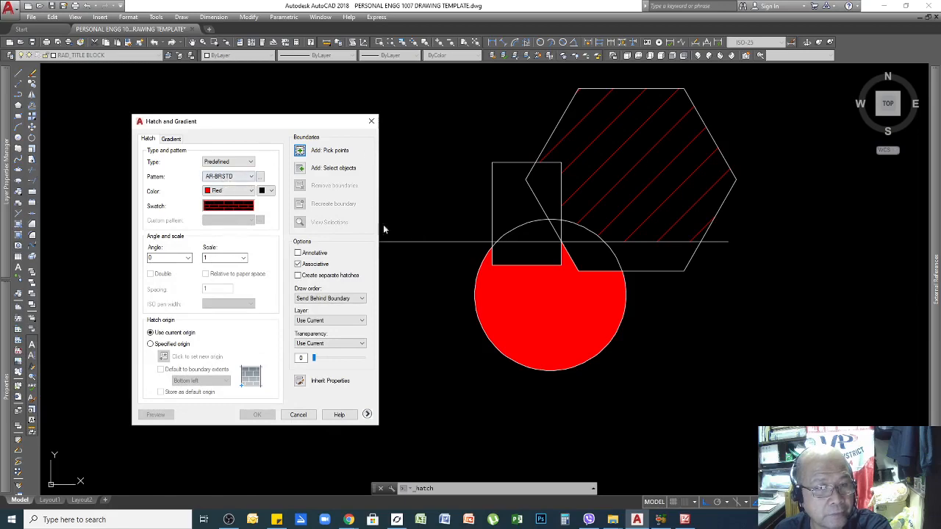
{"action": "left_click", "coordinate": [300, 150]}
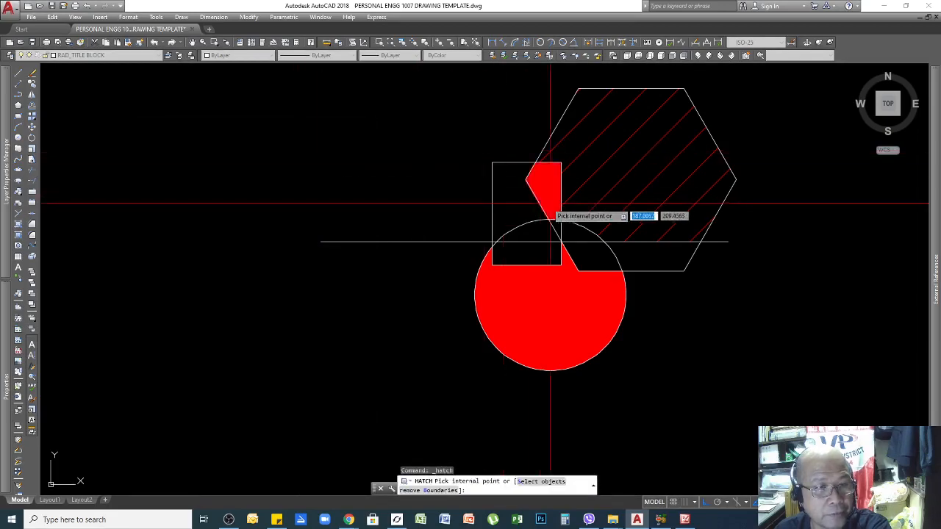
{"action": "left_click", "coordinate": [507, 191]}
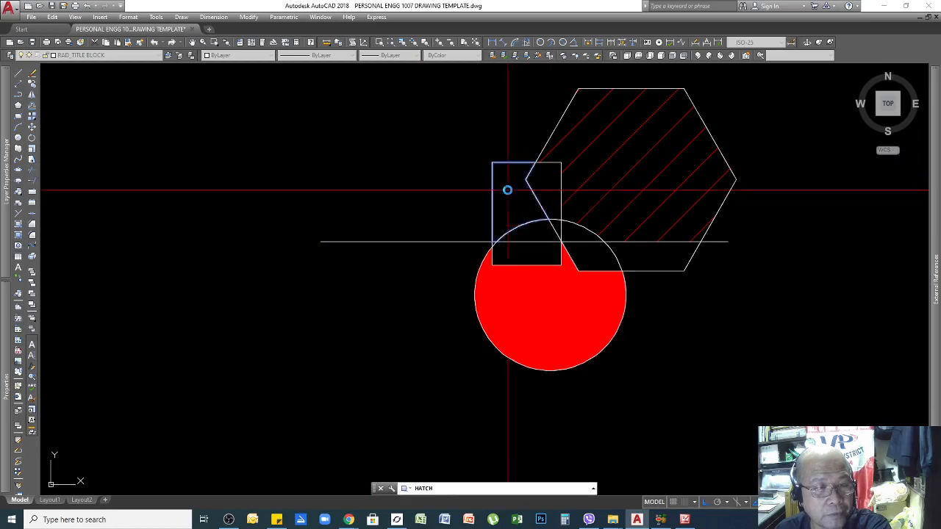
{"action": "key", "text": "Return"}
{"action": "key", "text": "Return"}
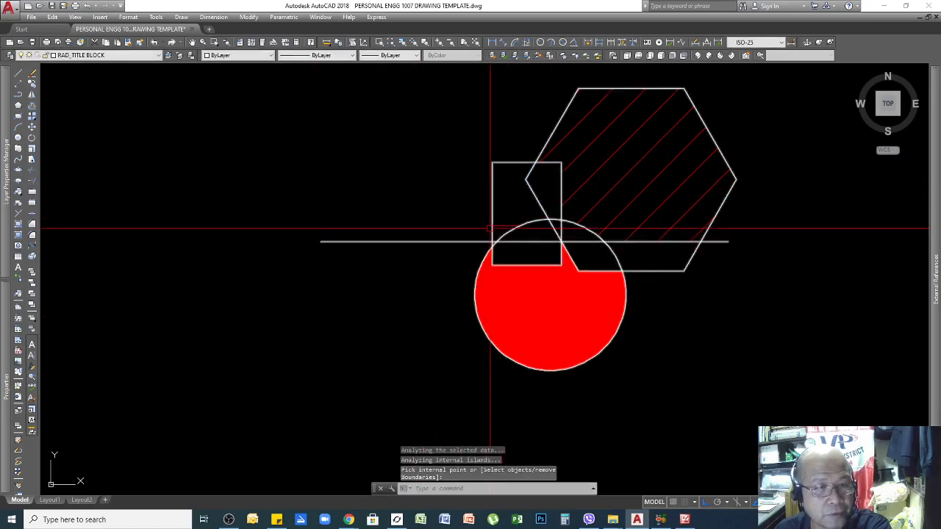
Step: Examine how the brick pattern fills the rectangle at its current scale, selecting the hatch and deselecting it
{"action": "scroll", "coordinate": [500, 224], "scroll_direction": "up", "scroll_amount": 4}
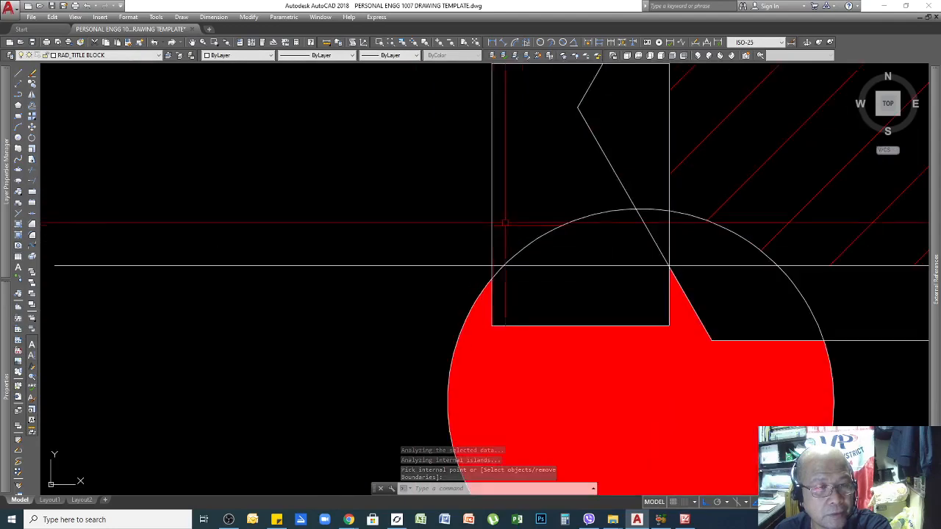
{"action": "scroll", "coordinate": [568, 249], "scroll_direction": "down", "scroll_amount": 1}
{"action": "scroll", "coordinate": [534, 226], "scroll_direction": "up", "scroll_amount": 1}
{"action": "left_click", "coordinate": [534, 239]}
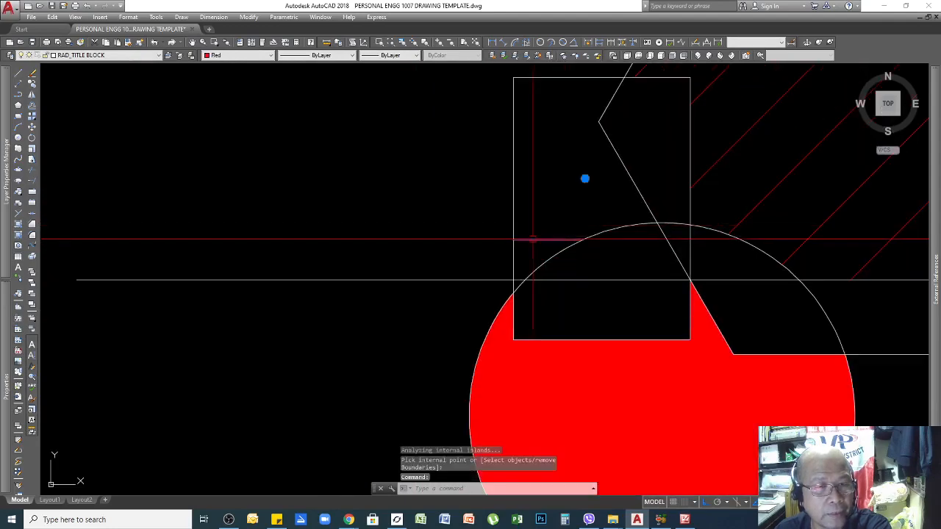
{"action": "scroll", "coordinate": [570, 227], "scroll_direction": "down", "scroll_amount": 4}
{"action": "scroll", "coordinate": [567, 225], "scroll_direction": "up", "scroll_amount": 2}
{"action": "scroll", "coordinate": [568, 231], "scroll_direction": "down", "scroll_amount": 2}
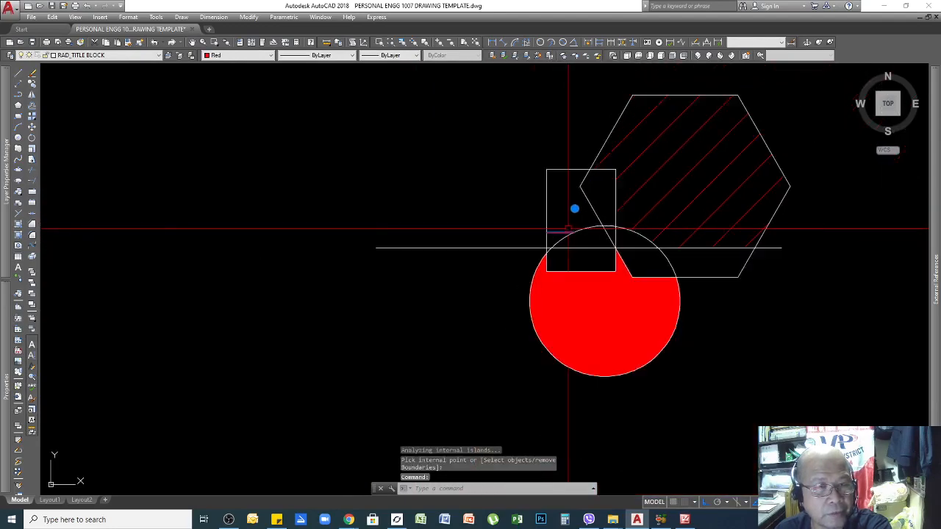
{"action": "key", "text": "Escape"}
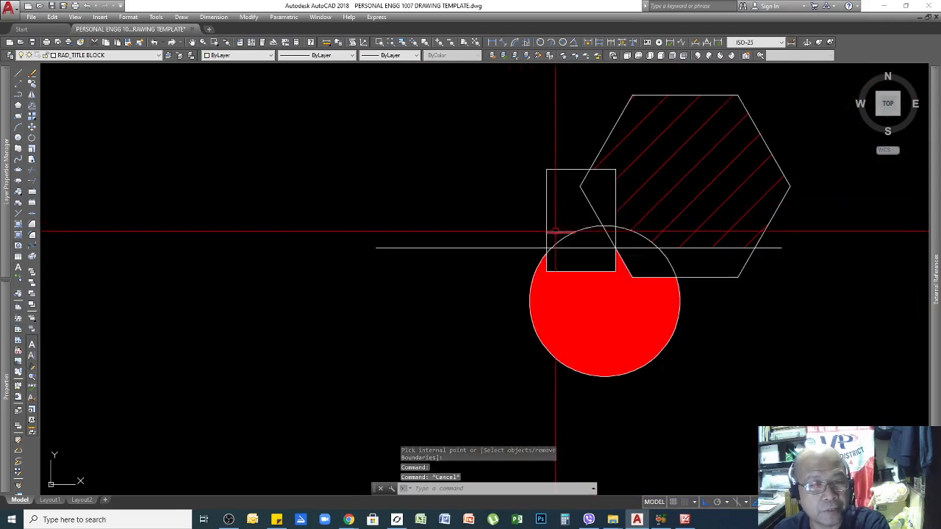
Step: Set the scale of the rectangle's AR-BRSTD hatch to 0.25 and deselect it
{"action": "left_click", "coordinate": [555, 232]}
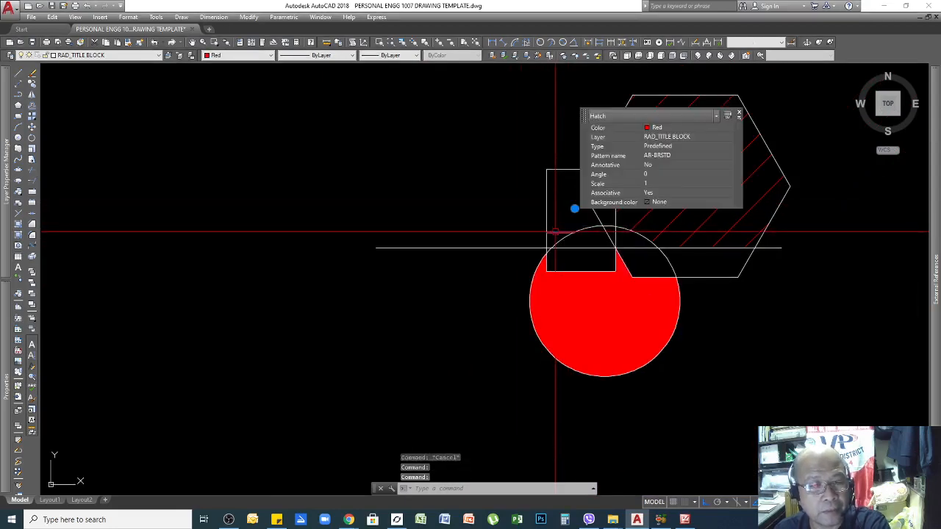
{"action": "left_click", "coordinate": [653, 184]}
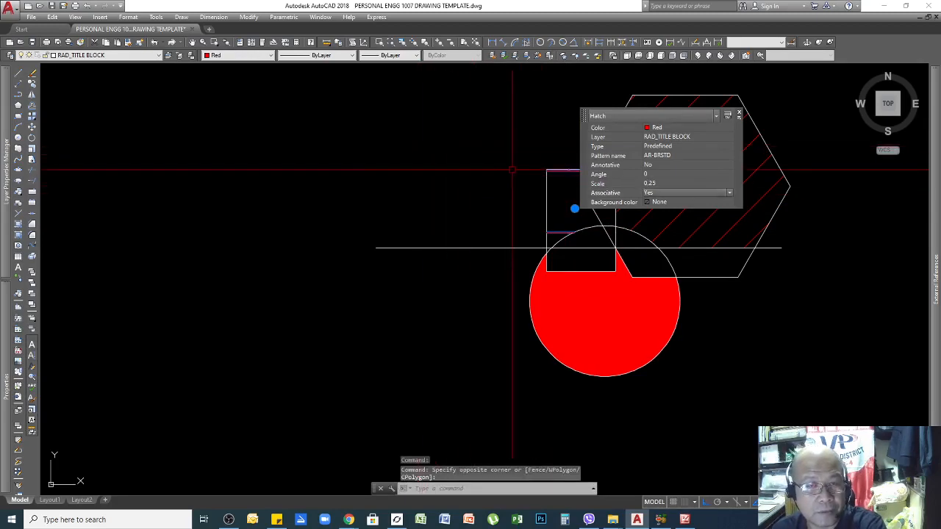
{"action": "key", "text": "Escape"}
{"action": "scroll", "coordinate": [563, 181], "scroll_direction": "up", "scroll_amount": 4}
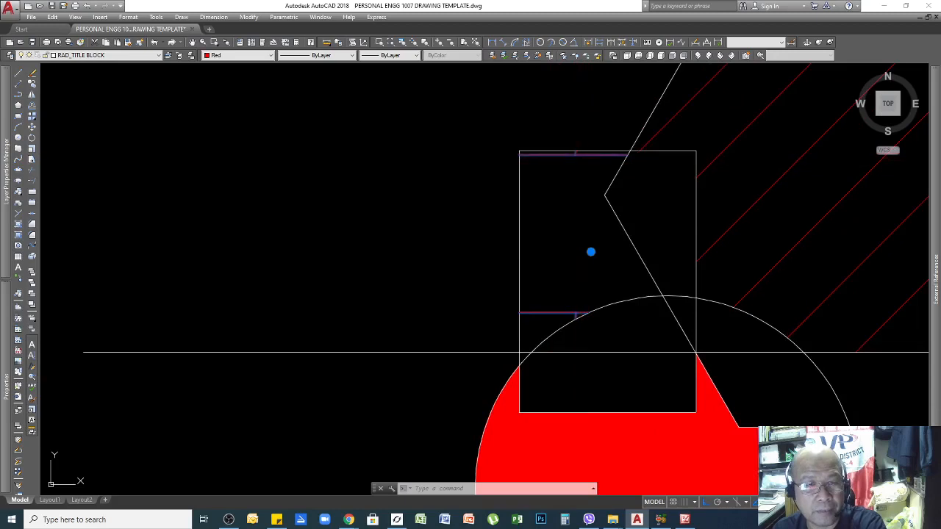
{"action": "key", "text": "Escape"}
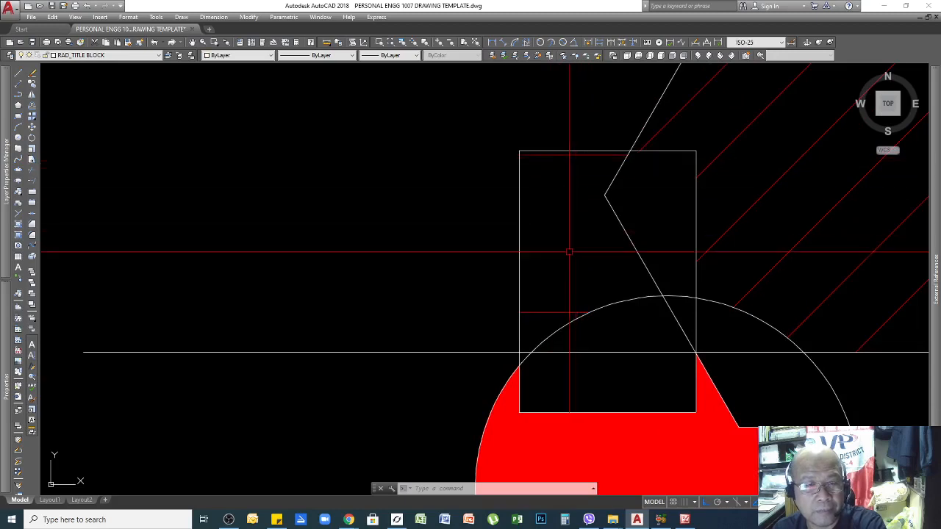
Step: Set the scale of the rectangle's AR-BRSTD hatch to 0.05, close its properties and deselect it
{"action": "left_click", "coordinate": [560, 313]}
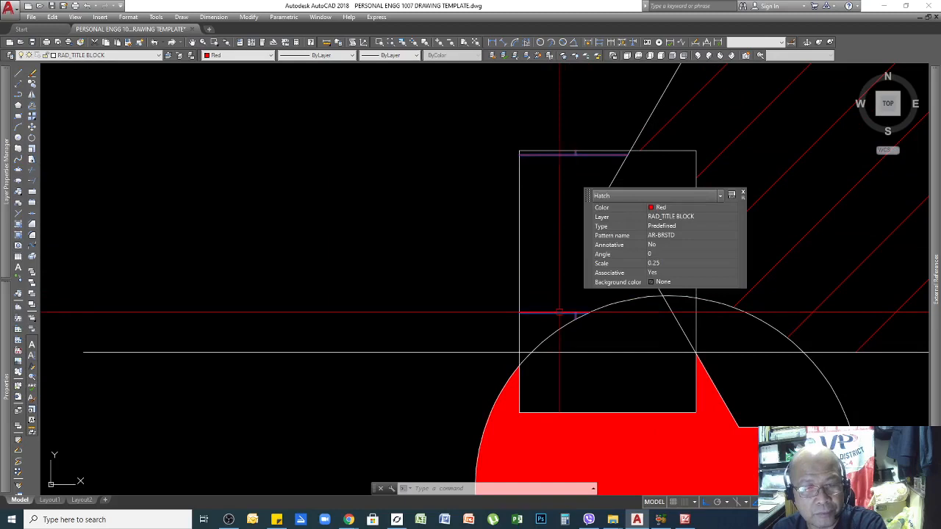
{"action": "left_click", "coordinate": [666, 263]}
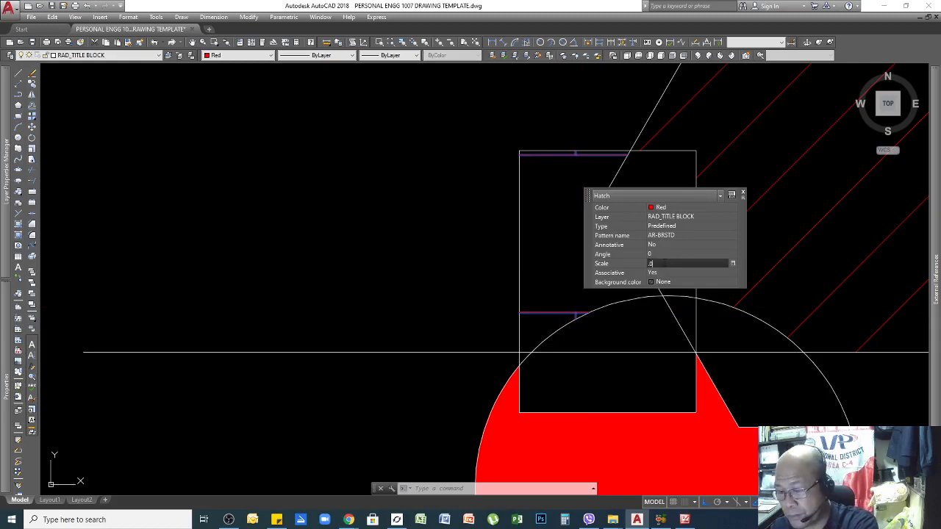
{"action": "type", "text": "0.05"}
{"action": "key", "text": "Return"}
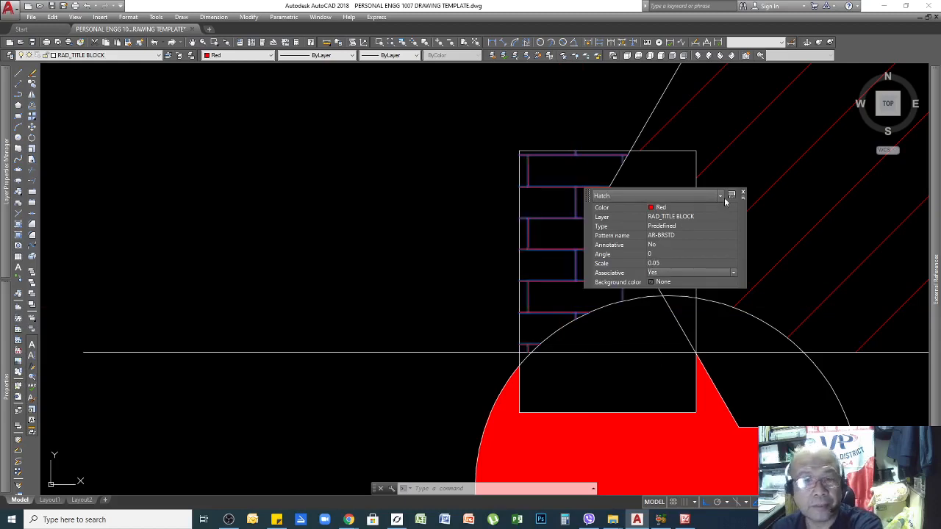
{"action": "left_click", "coordinate": [463, 209]}
{"action": "left_click", "coordinate": [390, 243]}
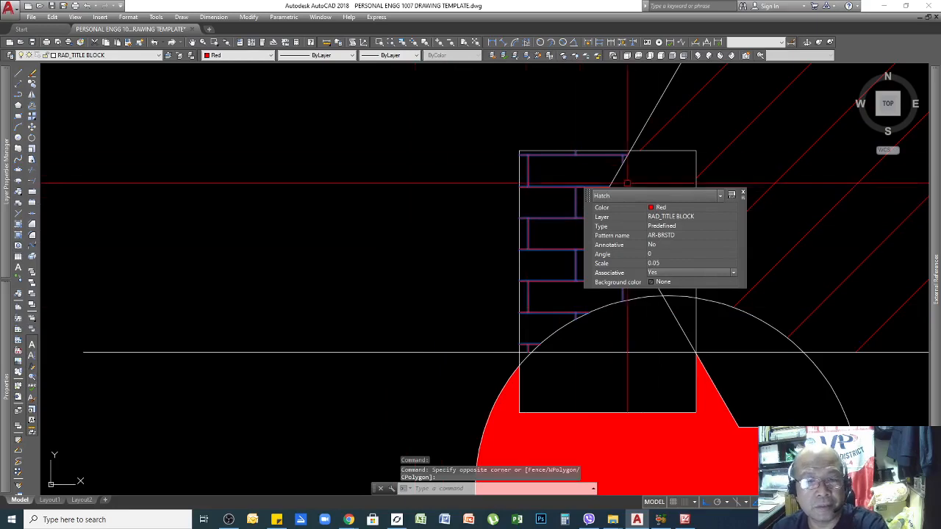
{"action": "left_click", "coordinate": [741, 195]}
{"action": "key", "text": "Escape"}
{"action": "scroll", "coordinate": [485, 199], "scroll_direction": "down", "scroll_amount": 3}
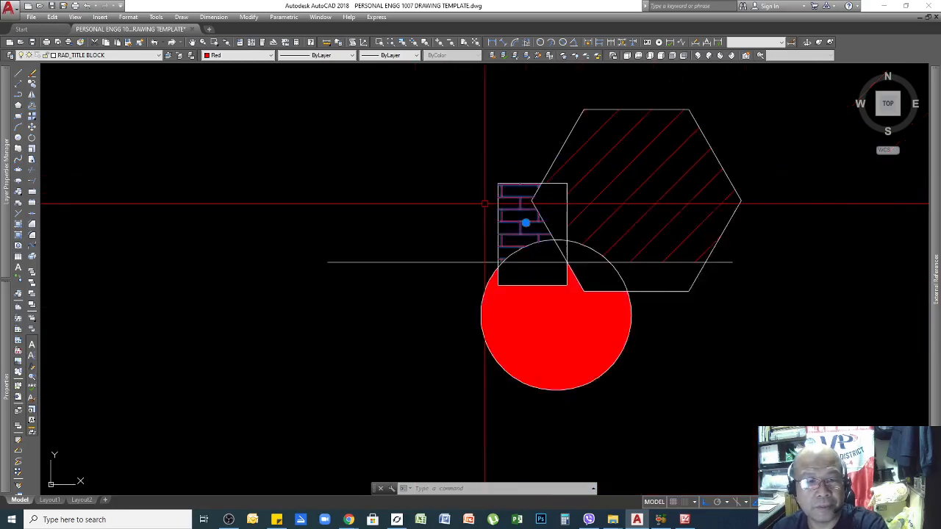
{"action": "scroll", "coordinate": [504, 207], "scroll_direction": "up", "scroll_amount": 4}
{"action": "scroll", "coordinate": [506, 213], "scroll_direction": "down", "scroll_amount": 5}
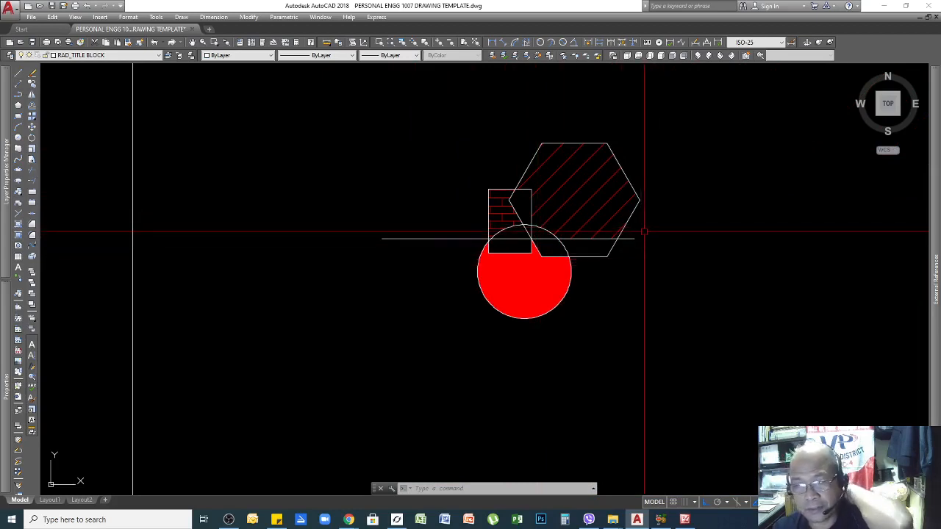
Step: Switch to Microsoft Office Picture Manager, review the hatching techniques page and advance to the following page
{"action": "scroll", "coordinate": [623, 183], "scroll_direction": "down", "scroll_amount": 6}
{"action": "scroll", "coordinate": [603, 248], "scroll_direction": "up", "scroll_amount": 3}
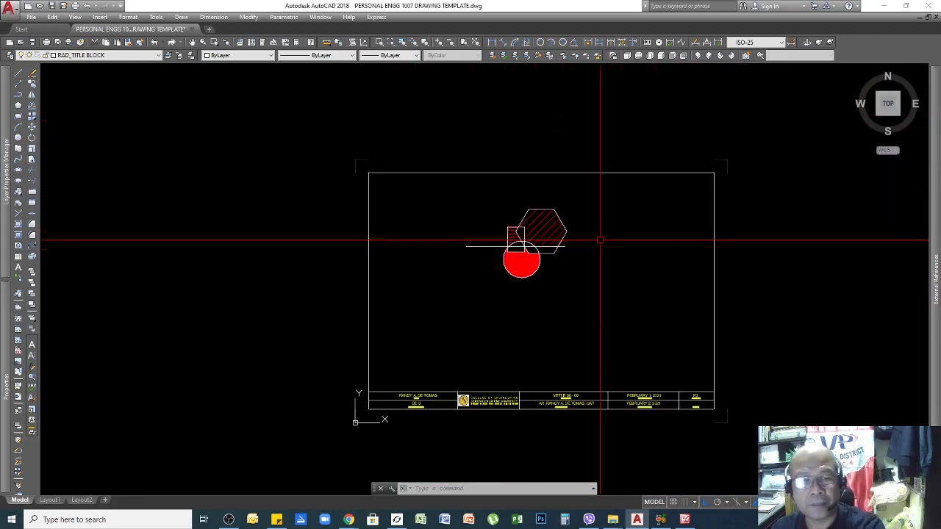
{"action": "left_click_drag", "start_coordinate": [940, 88], "coordinate": [491, 46]}
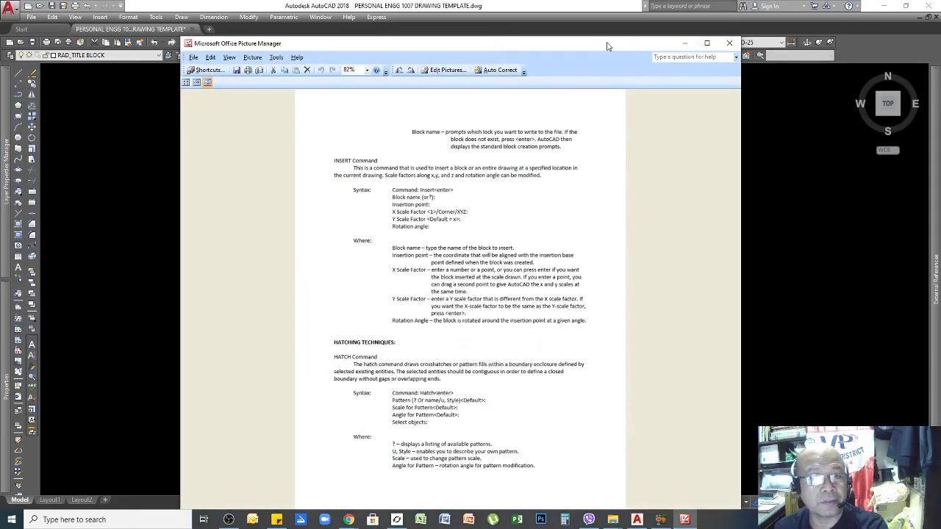
{"action": "left_click_drag", "start_coordinate": [607, 46], "coordinate": [589, 16]}
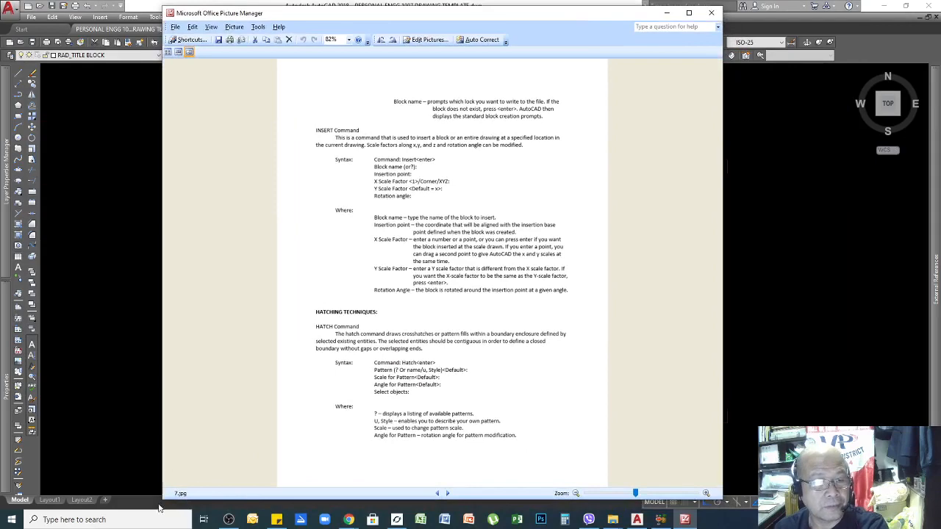
{"action": "left_click", "coordinate": [449, 493]}
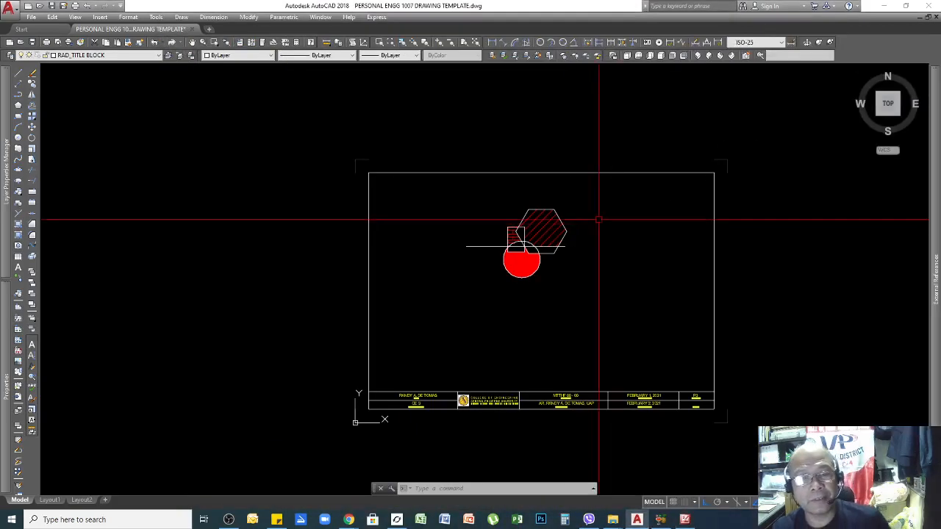
{"action": "scroll", "coordinate": [555, 264], "scroll_direction": "up", "scroll_amount": 2}
{"action": "scroll", "coordinate": [550, 220], "scroll_direction": "down", "scroll_amount": 2}
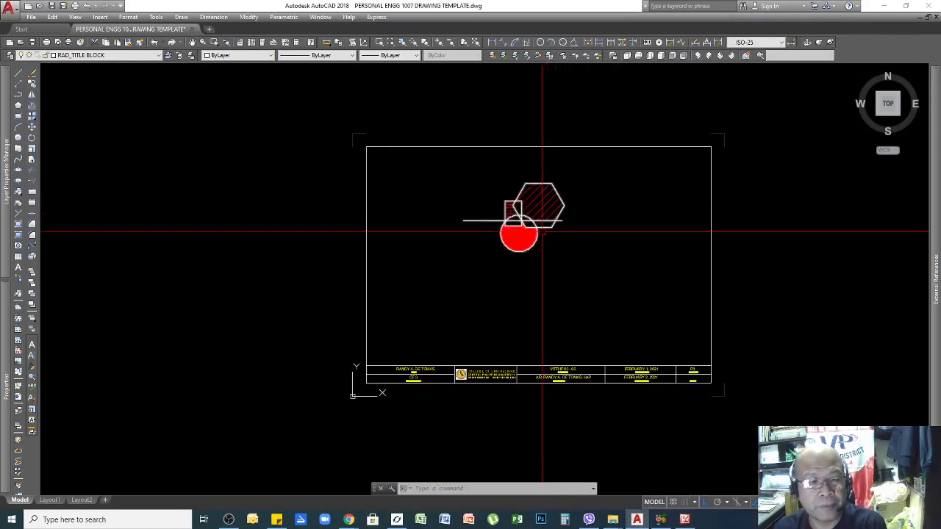
{"action": "scroll", "coordinate": [540, 273], "scroll_direction": "up", "scroll_amount": 2}
{"action": "scroll", "coordinate": [541, 277], "scroll_direction": "down", "scroll_amount": 2}
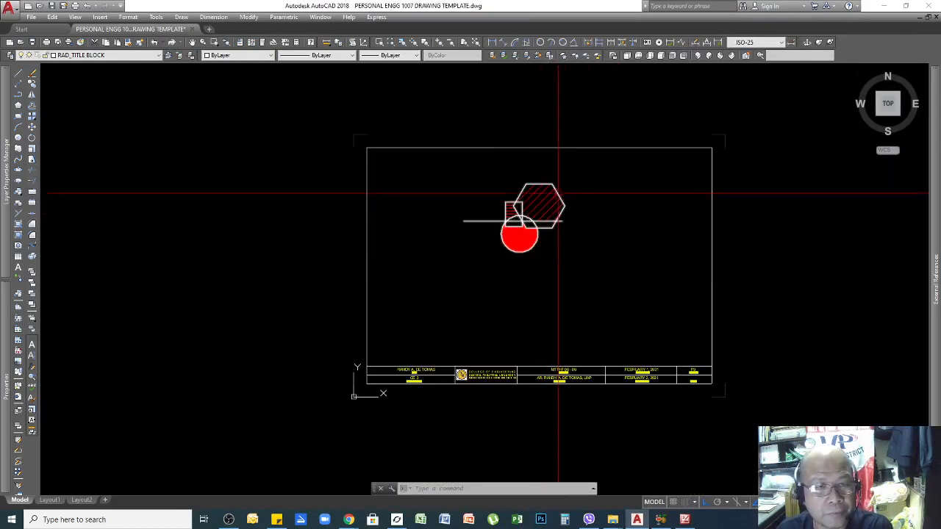
{"action": "scroll", "coordinate": [564, 189], "scroll_direction": "up", "scroll_amount": 2}
{"action": "scroll", "coordinate": [556, 197], "scroll_direction": "down", "scroll_amount": 2}
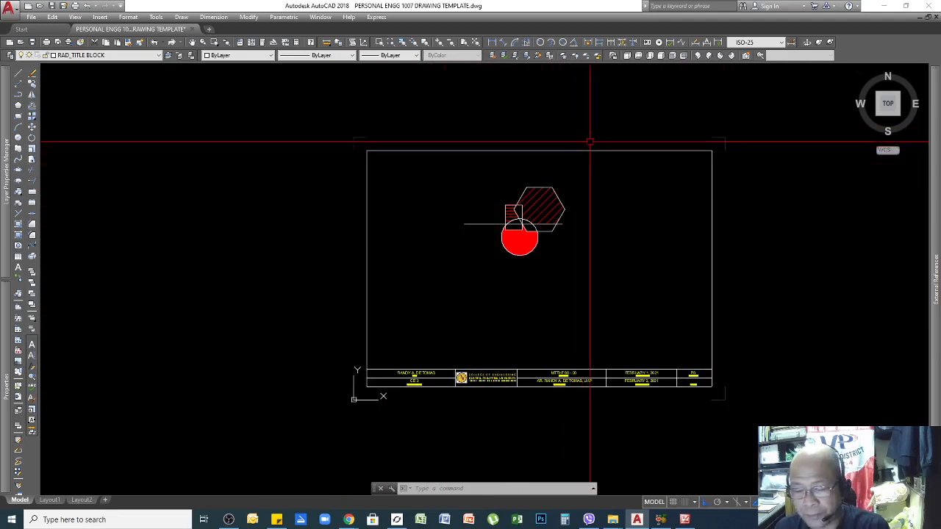
{"action": "scroll", "coordinate": [565, 265], "scroll_direction": "up", "scroll_amount": 2}
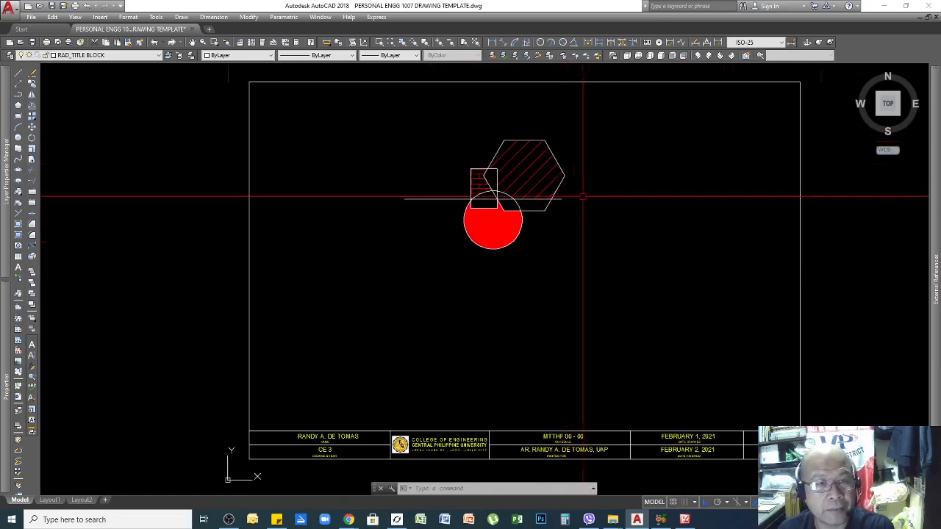
{"action": "left_click", "coordinate": [492, 42]}
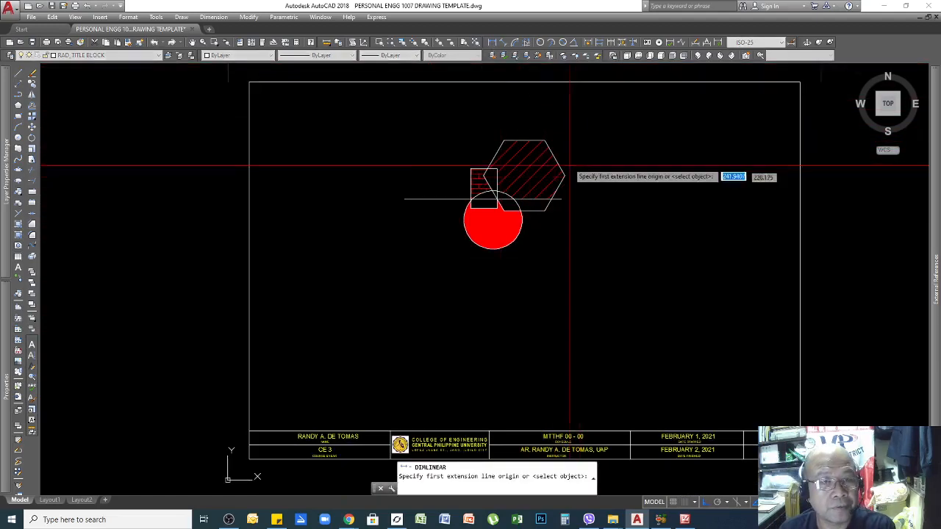
{"action": "scroll", "coordinate": [570, 163], "scroll_direction": "up", "scroll_amount": 3}
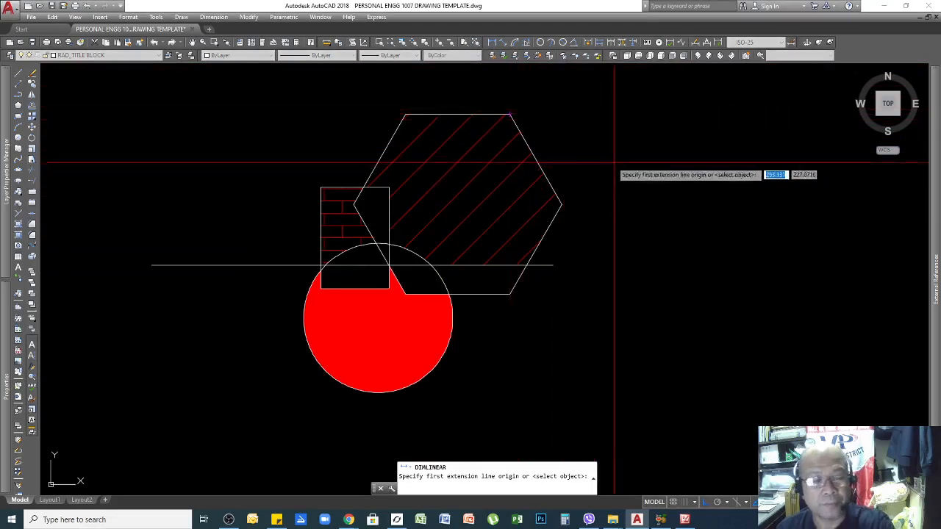
{"action": "key", "text": "Escape"}
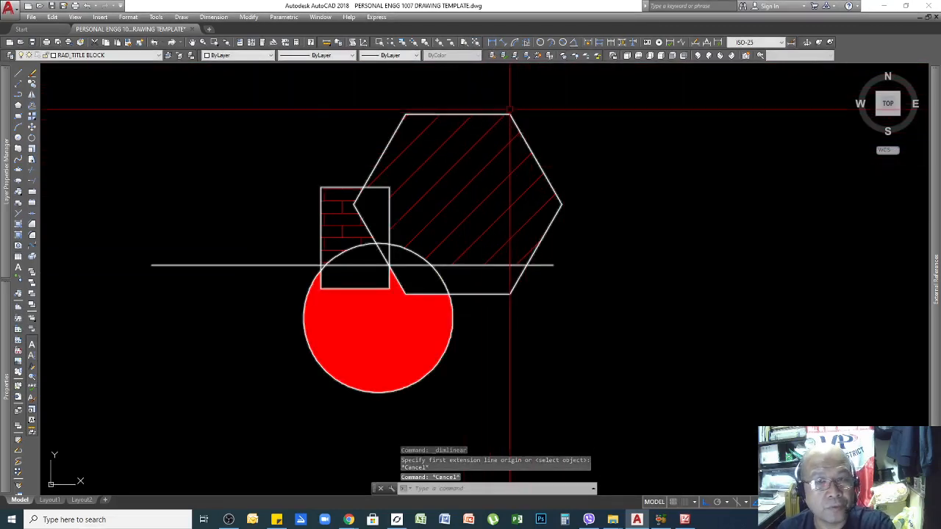
Step: Add a vertical linear dimension between the hexagon's upper-right and lower-right corners, placing the dimension line outside the hexagon's right side
{"action": "left_click", "coordinate": [492, 41]}
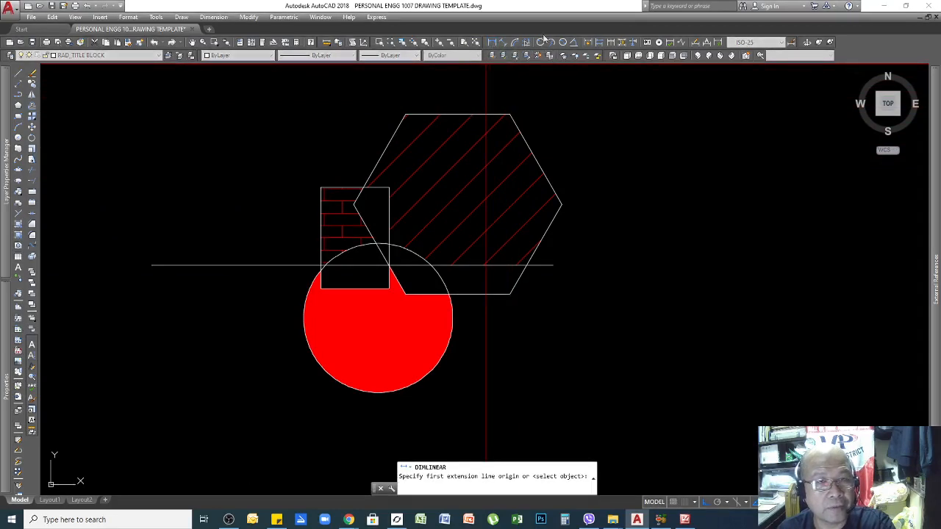
{"action": "left_click", "coordinate": [510, 114]}
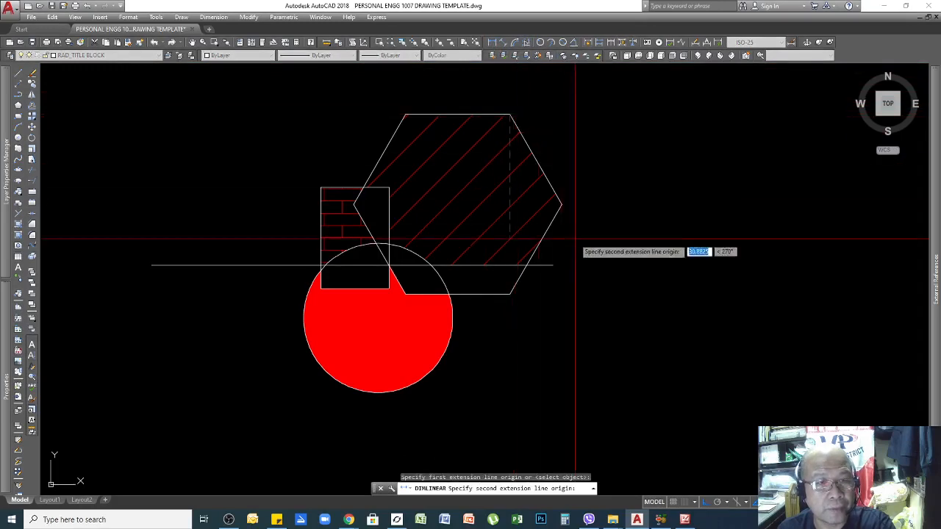
{"action": "left_click", "coordinate": [511, 293]}
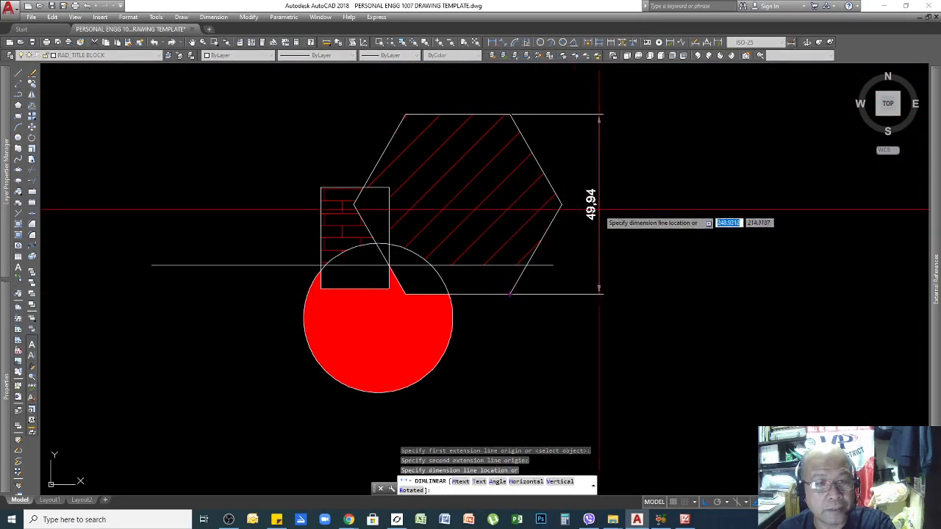
{"action": "left_click", "coordinate": [602, 208]}
{"action": "scroll", "coordinate": [607, 180], "scroll_direction": "down", "scroll_amount": 1}
{"action": "scroll", "coordinate": [603, 188], "scroll_direction": "up", "scroll_amount": 3}
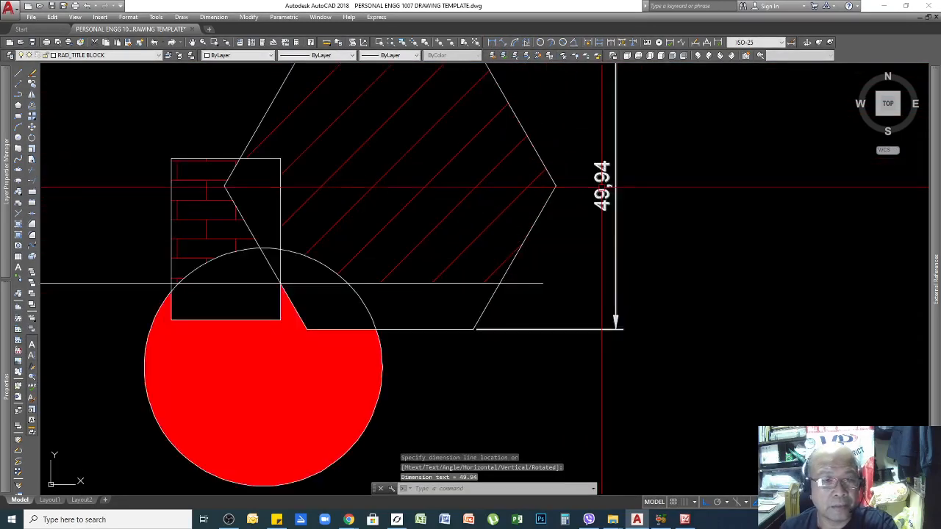
{"action": "scroll", "coordinate": [603, 187], "scroll_direction": "down", "scroll_amount": 2}
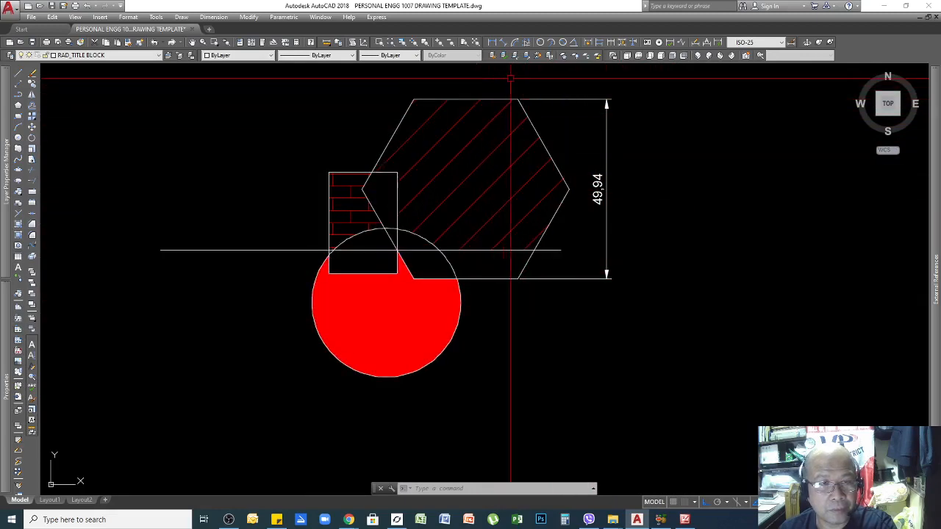
Step: Examine the hexagon's height dimension as a single object, selecting and deselecting it
{"action": "left_click", "coordinate": [620, 121]}
{"action": "left_click", "coordinate": [620, 116]}
{"action": "key", "text": "Escape"}
{"action": "key", "text": "Escape"}
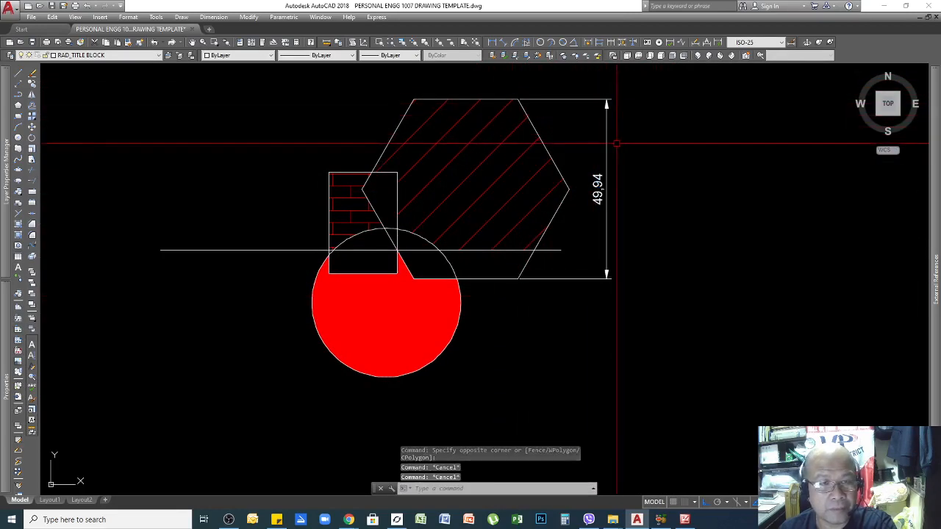
{"action": "left_click", "coordinate": [617, 141]}
{"action": "left_click", "coordinate": [619, 132]}
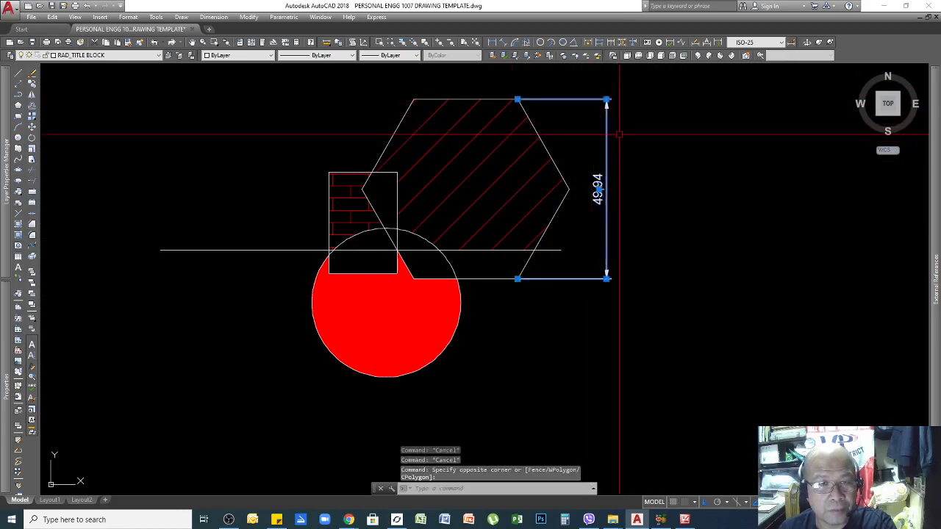
{"action": "key", "text": "Escape"}
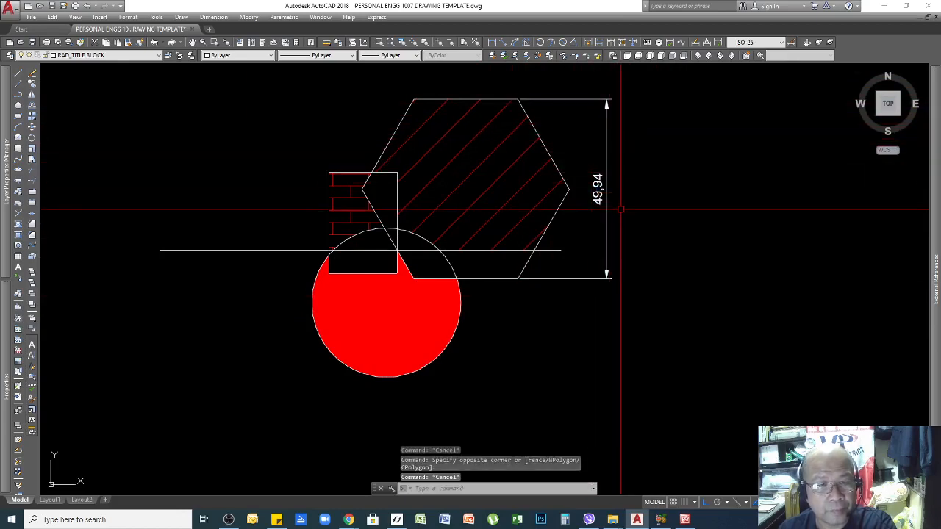
{"action": "left_click", "coordinate": [615, 110]}
{"action": "left_click", "coordinate": [603, 136]}
{"action": "key", "text": "Escape"}
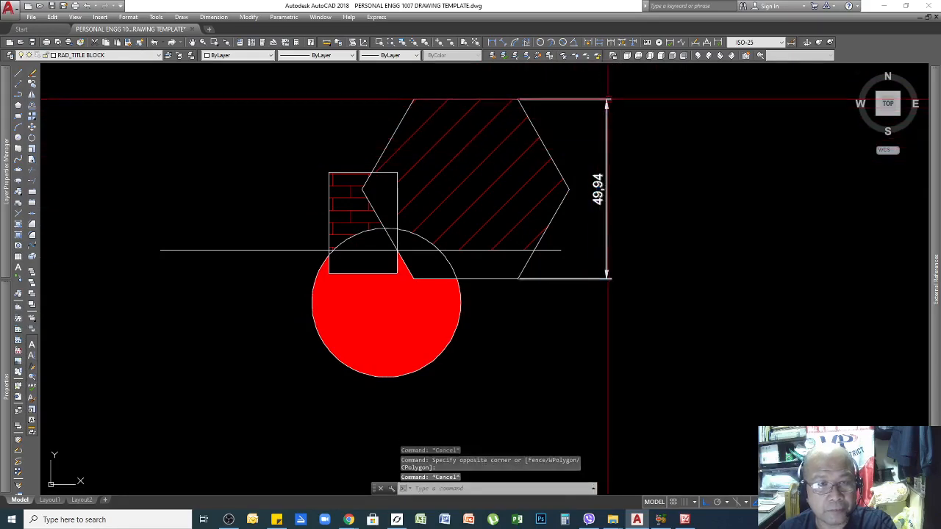
Step: Inspect the arrowheads, extension lines and origin offsets at both ends of the hexagon's height dimension
{"action": "scroll", "coordinate": [600, 110], "scroll_direction": "up", "scroll_amount": 4}
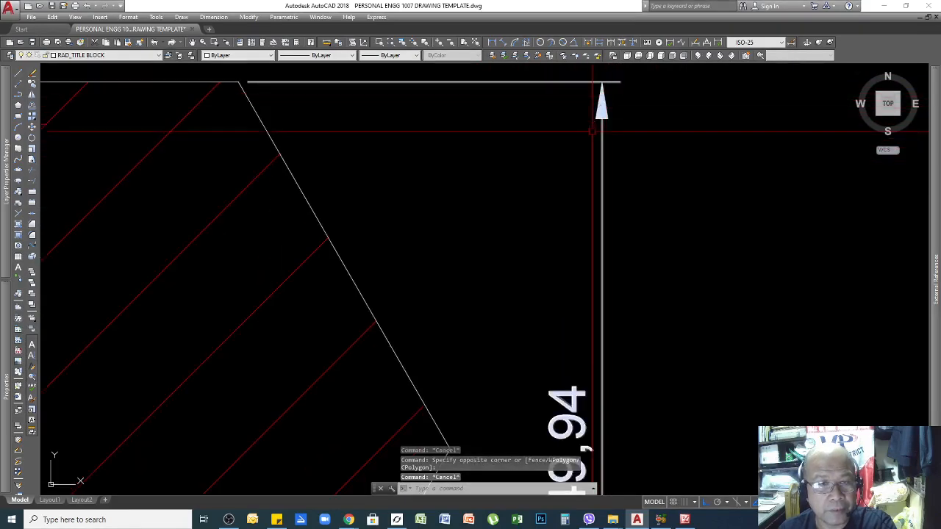
{"action": "scroll", "coordinate": [602, 109], "scroll_direction": "down", "scroll_amount": 1}
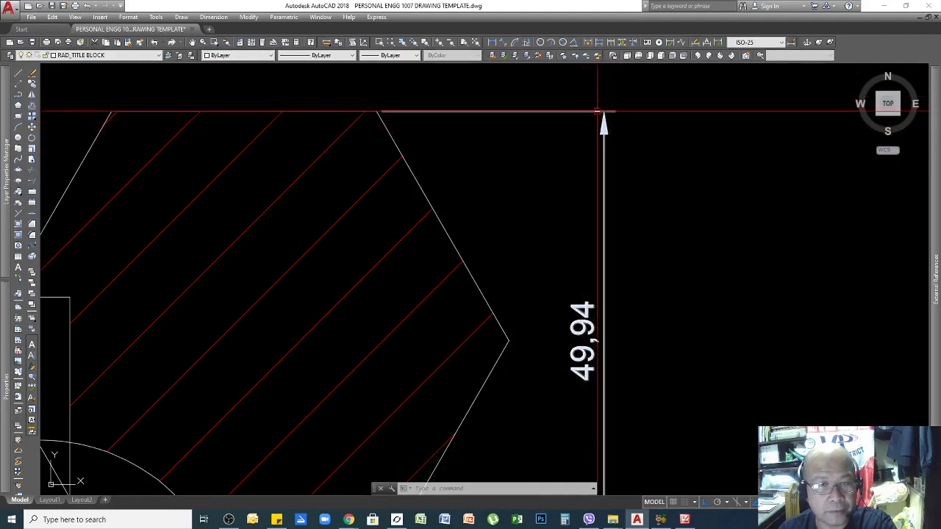
{"action": "scroll", "coordinate": [615, 143], "scroll_direction": "down", "scroll_amount": 1}
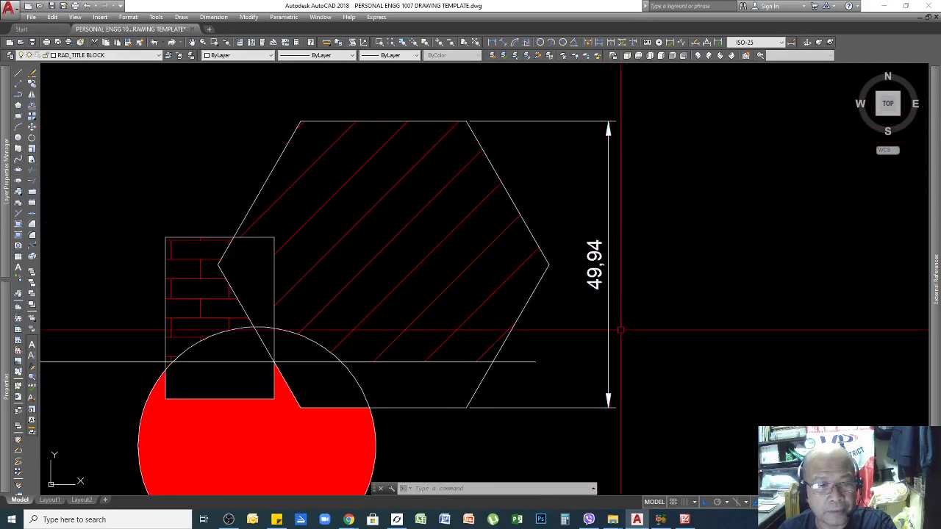
{"action": "scroll", "coordinate": [609, 412], "scroll_direction": "up", "scroll_amount": 4}
{"action": "scroll", "coordinate": [598, 396], "scroll_direction": "down", "scroll_amount": 2}
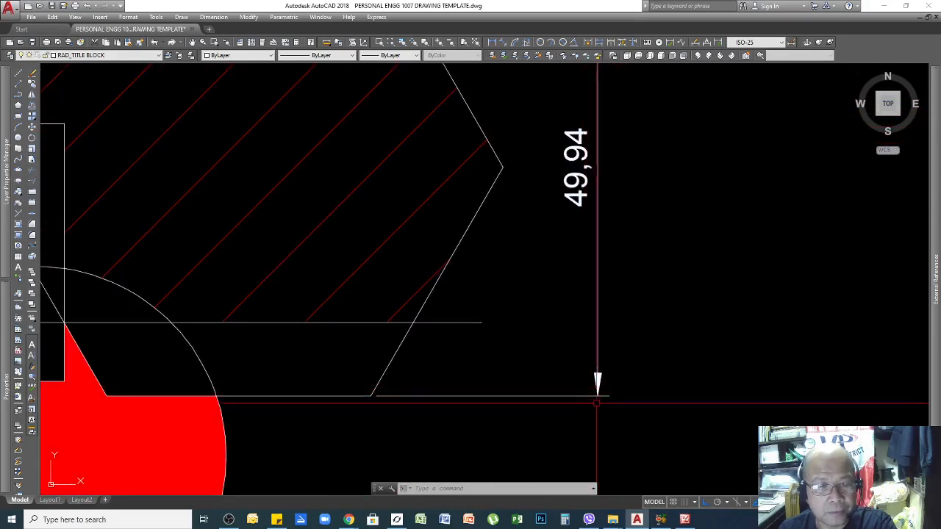
{"action": "scroll", "coordinate": [673, 329], "scroll_direction": "down", "scroll_amount": 3}
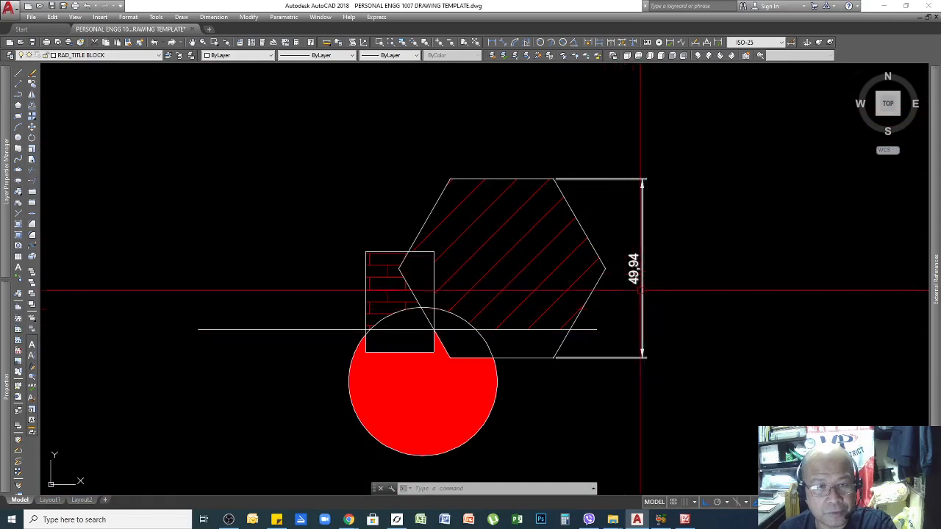
{"action": "scroll", "coordinate": [634, 175], "scroll_direction": "down", "scroll_amount": 2}
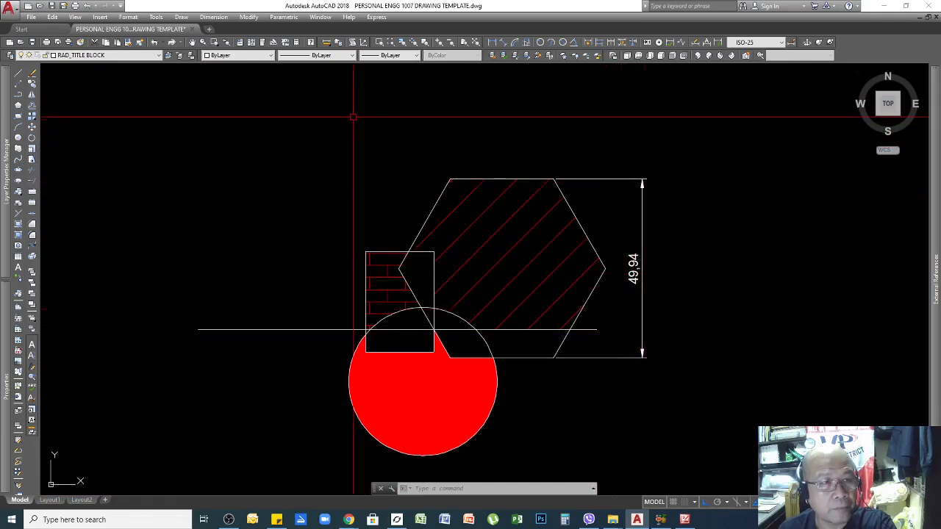
Step: Start a new dimension style based on ISO-25 in the Dimension Style Manager
{"action": "scroll", "coordinate": [499, 148], "scroll_direction": "down", "scroll_amount": 2}
{"action": "scroll", "coordinate": [455, 121], "scroll_direction": "up", "scroll_amount": 2}
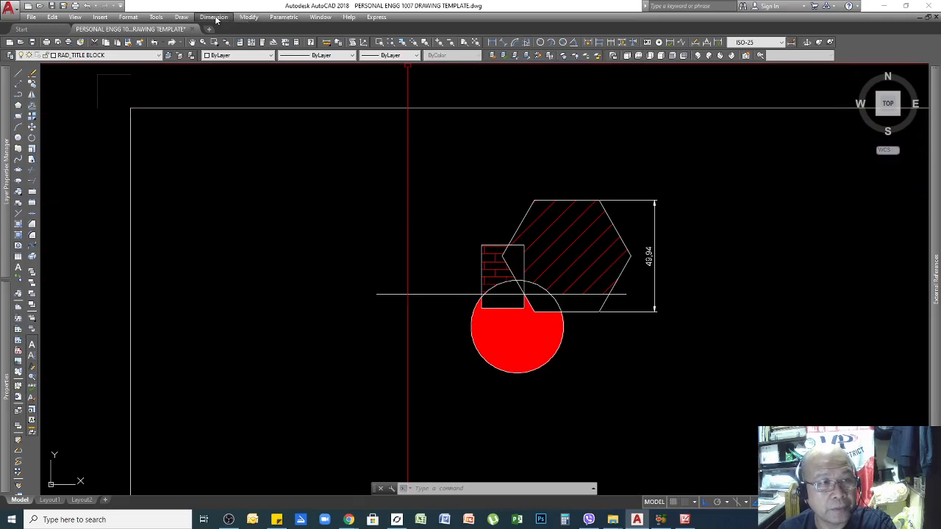
{"action": "left_click", "coordinate": [215, 17]}
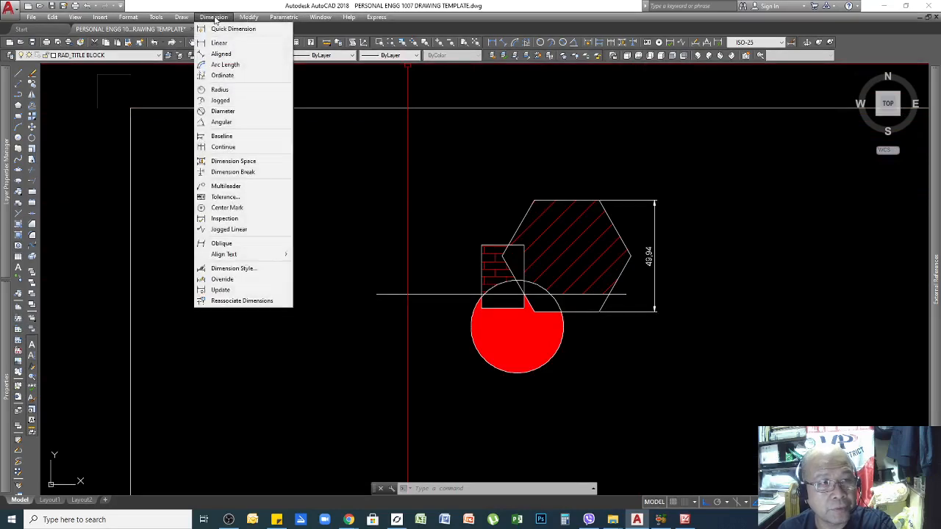
{"action": "left_click", "coordinate": [249, 271]}
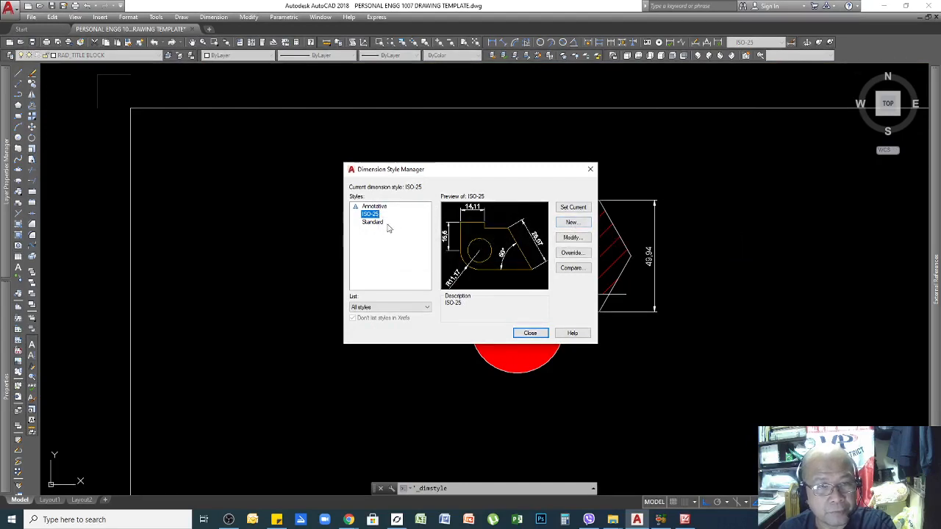
{"action": "left_click", "coordinate": [577, 224]}
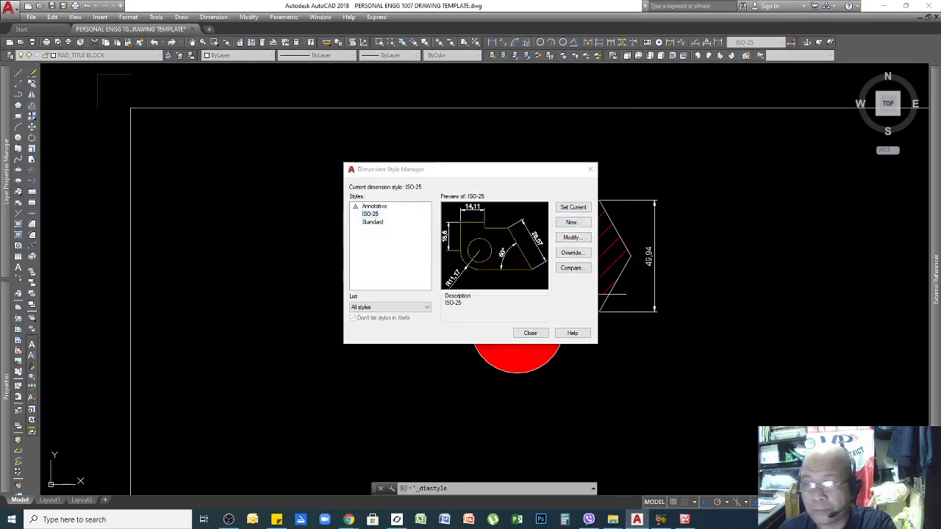
{"action": "left_click_drag", "start_coordinate": [594, 247], "coordinate": [454, 309]}
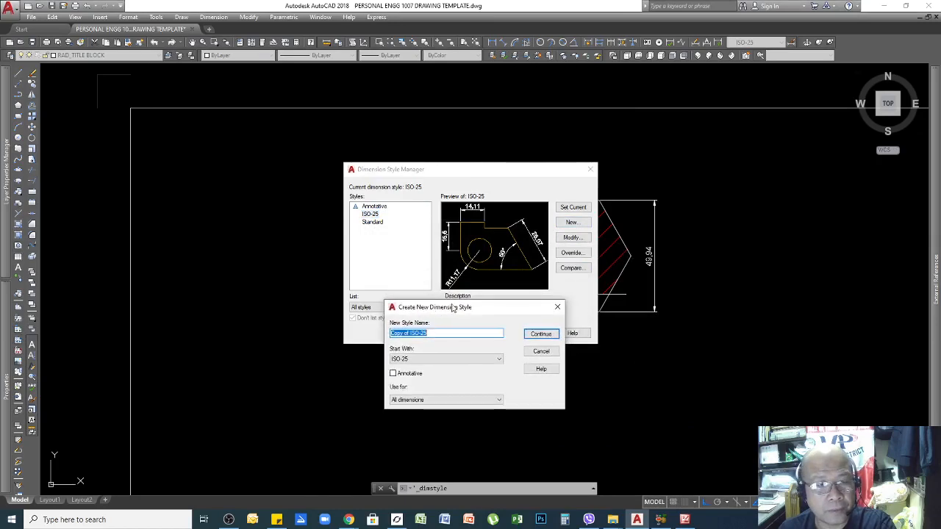
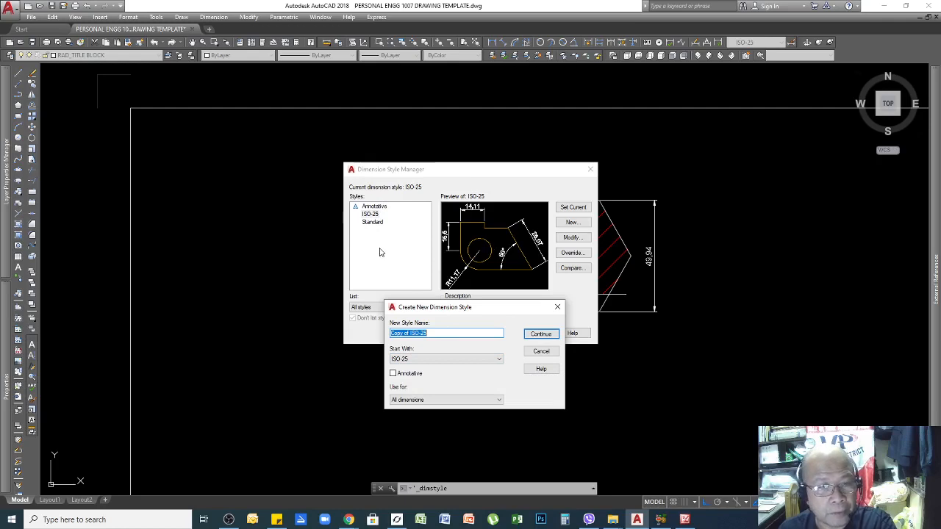
Step: Try naming the new style RAD_Dimension 1:1, correct the name to RAD_Dimension 1 and continue to its settings
{"action": "left_click", "coordinate": [433, 333]}
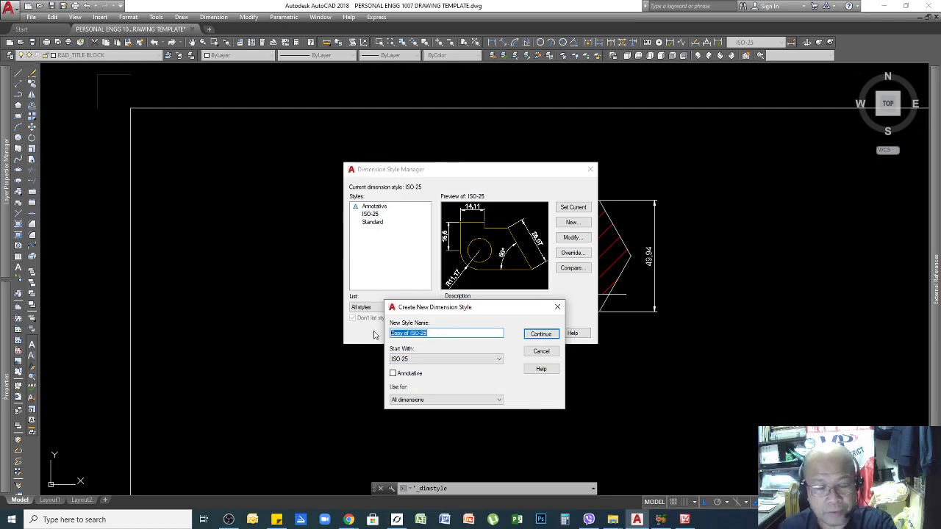
{"action": "type", "text": "RAD_Dimension 1:1"}
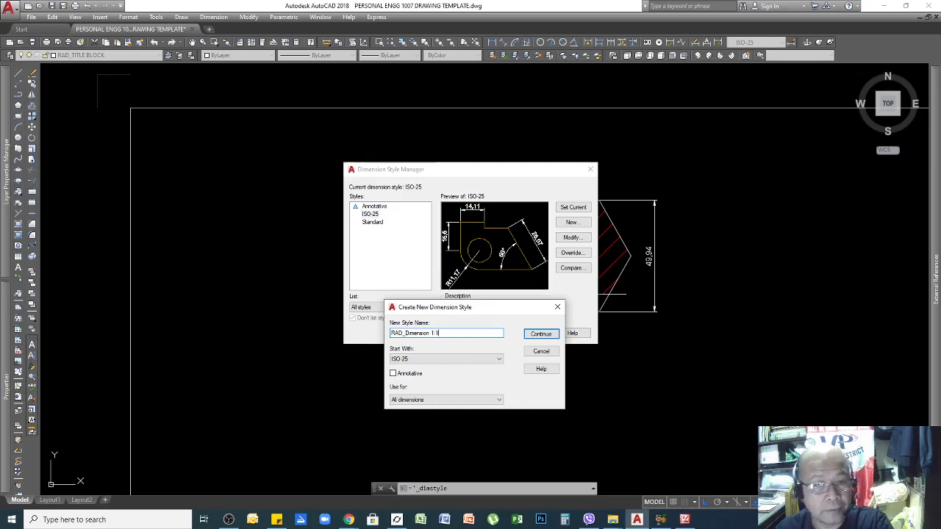
{"action": "left_click", "coordinate": [541, 335]}
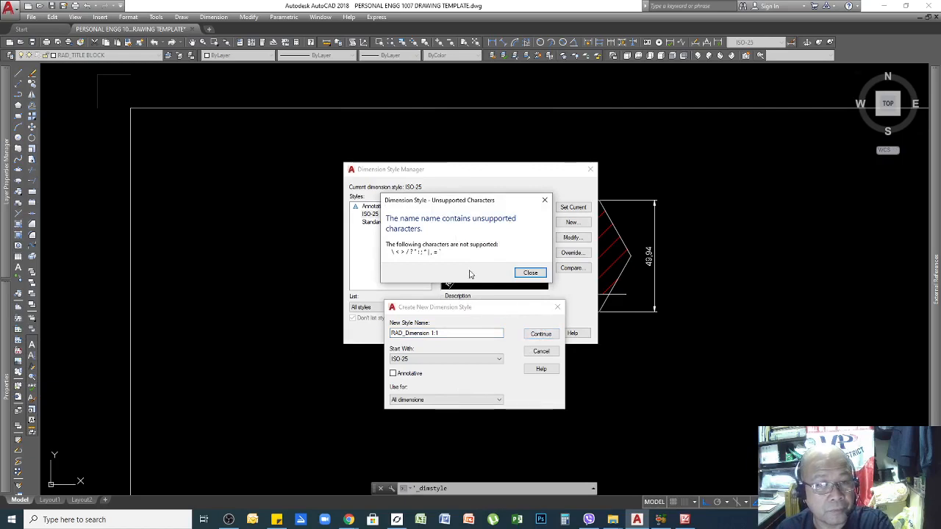
{"action": "left_click", "coordinate": [529, 274]}
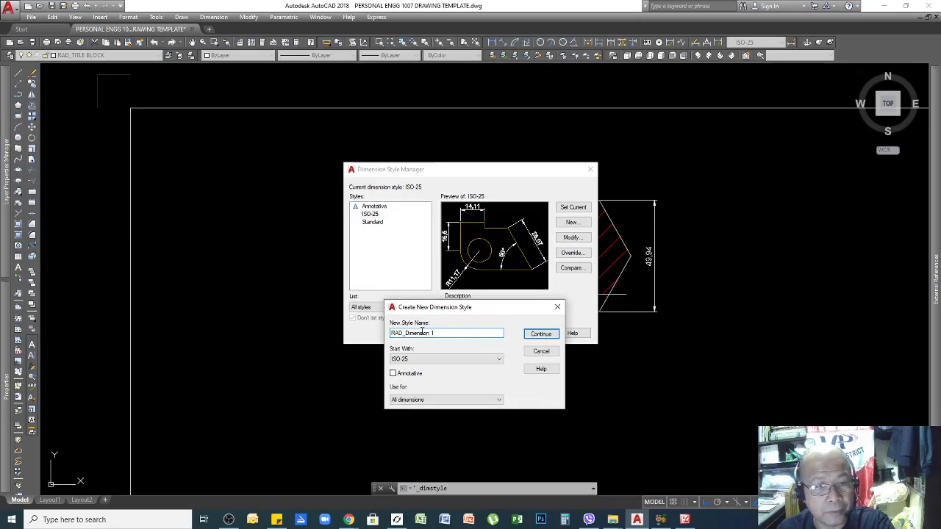
{"action": "left_click", "coordinate": [537, 334]}
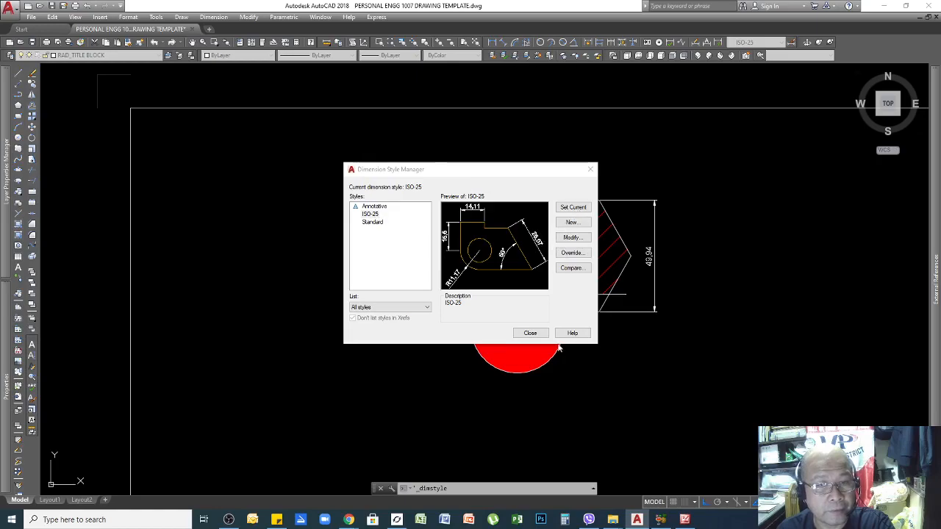
{"action": "left_click_drag", "start_coordinate": [496, 178], "coordinate": [567, 148]}
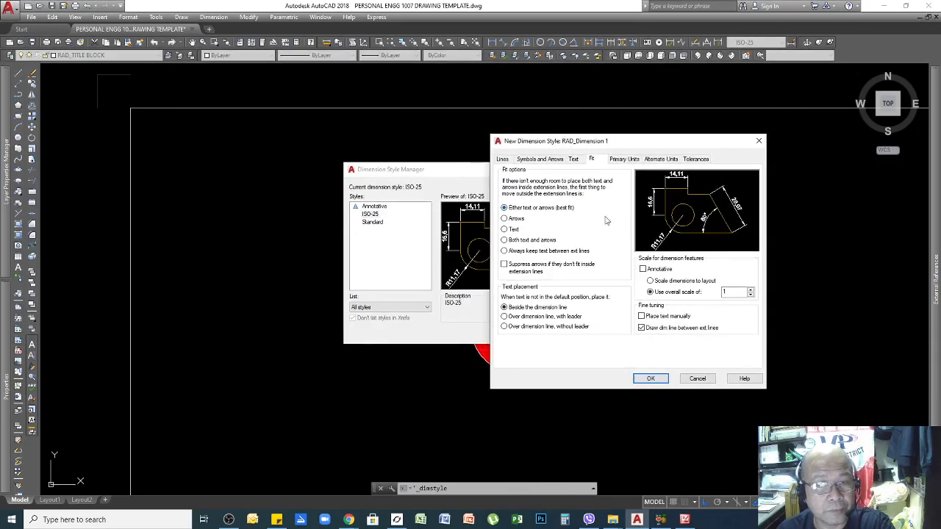
Step: Set the color of the dimension lines in RAD_Dimension 1 to index color 8
{"action": "left_click", "coordinate": [502, 160]}
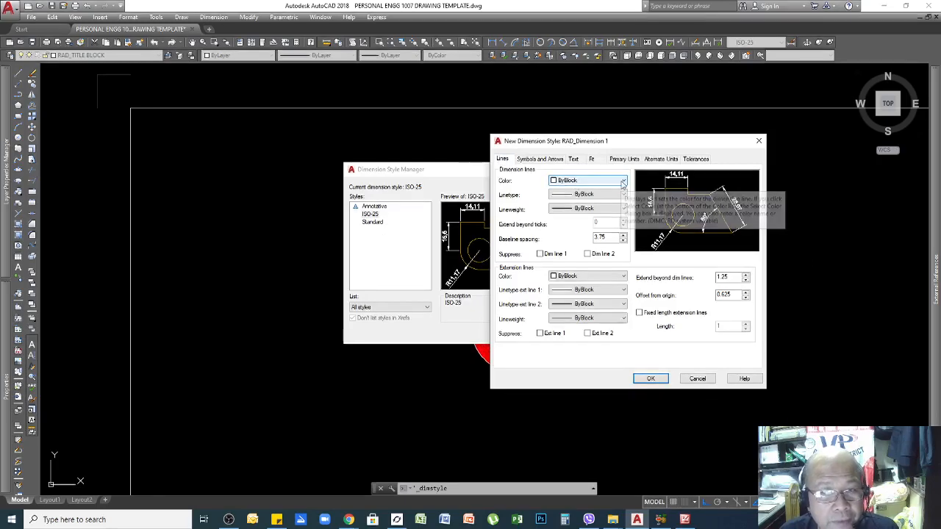
{"action": "left_click", "coordinate": [623, 182]}
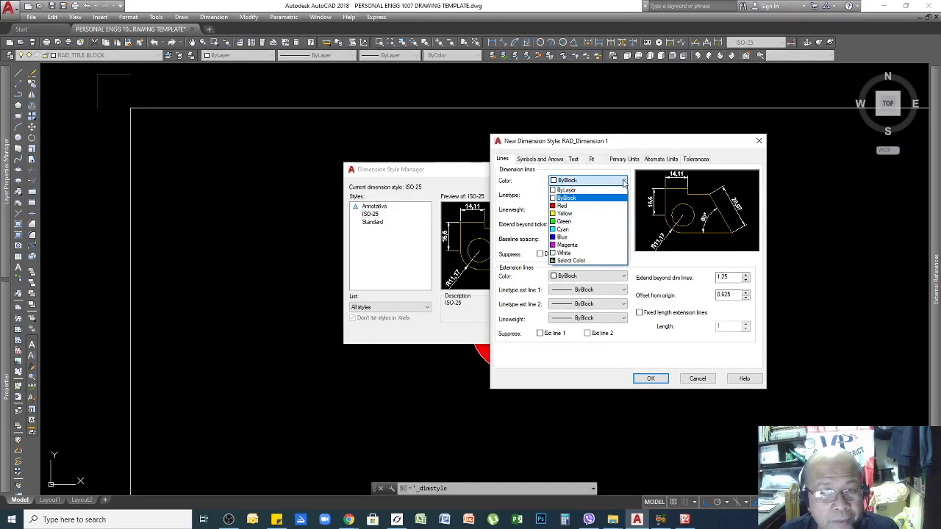
{"action": "left_click", "coordinate": [580, 262]}
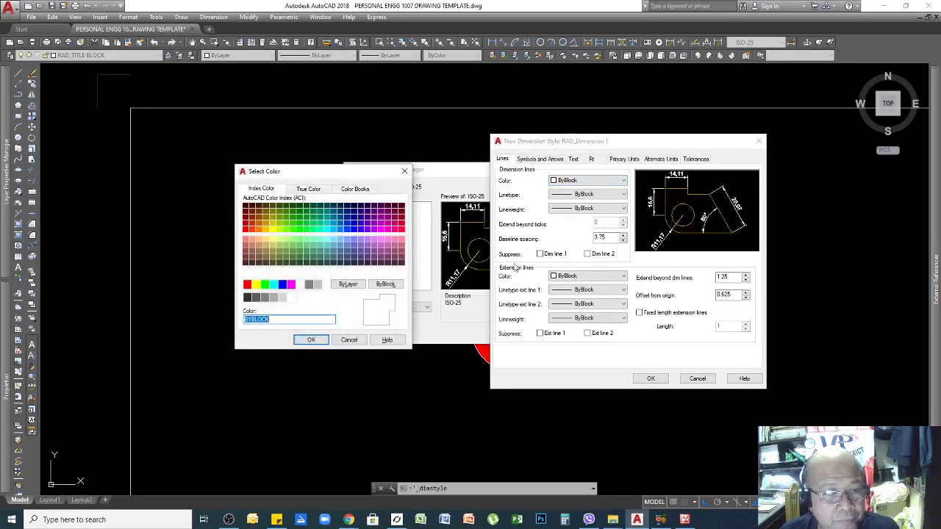
{"action": "left_click", "coordinate": [255, 297]}
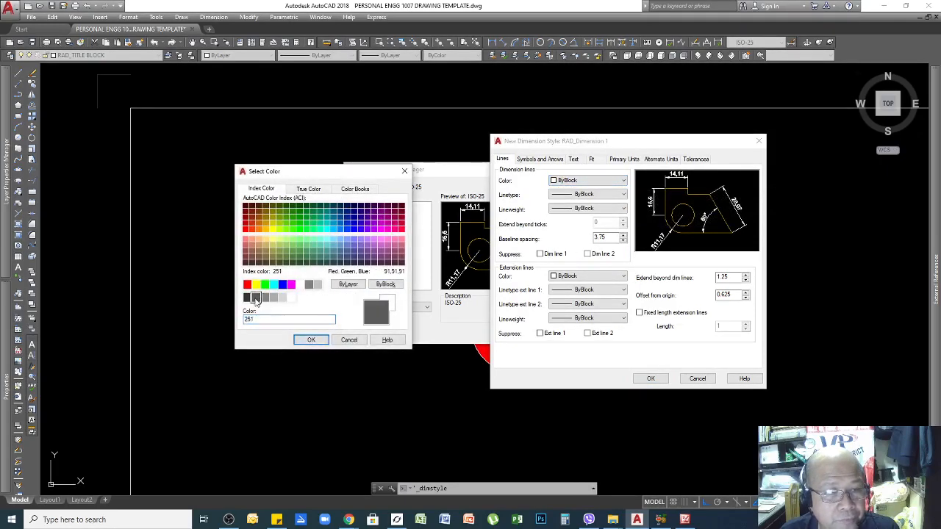
{"action": "left_click", "coordinate": [309, 285]}
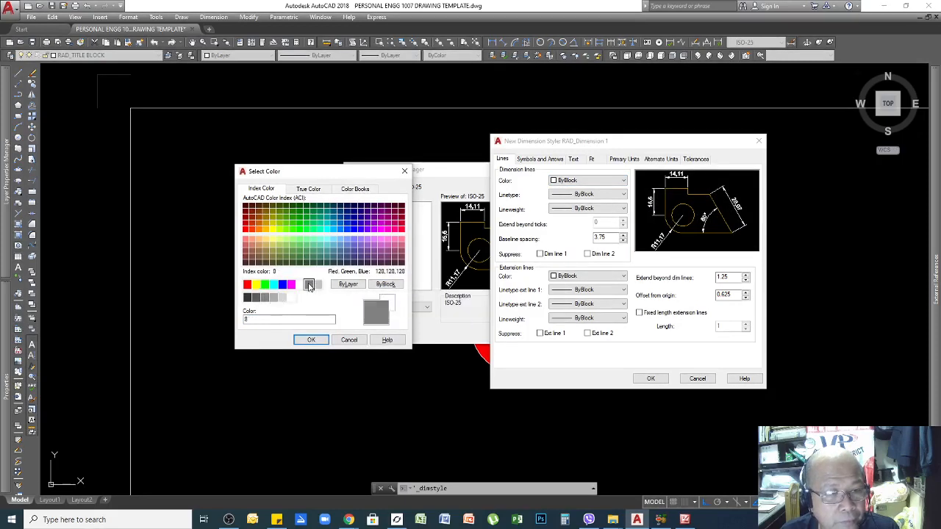
{"action": "left_click", "coordinate": [311, 342]}
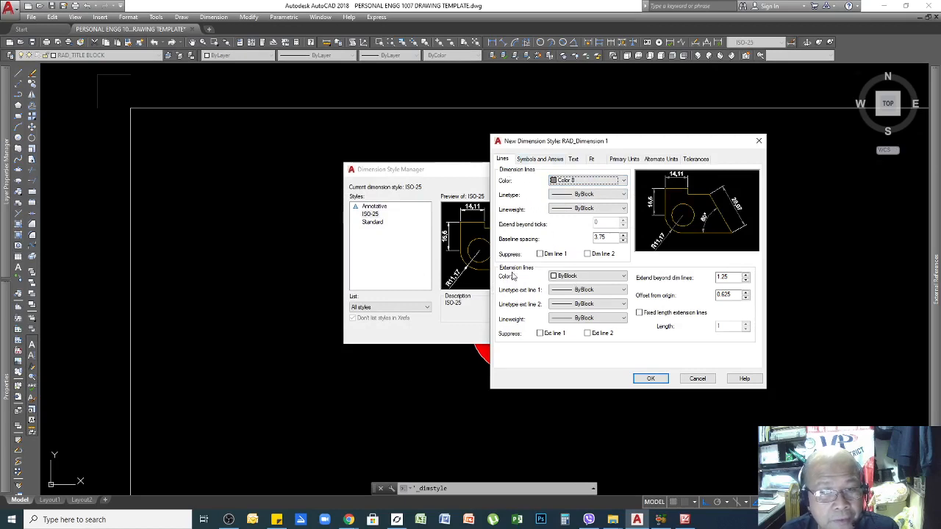
Step: Set the color of the extension lines in RAD_Dimension 1 to index color 8
{"action": "left_click", "coordinate": [588, 276]}
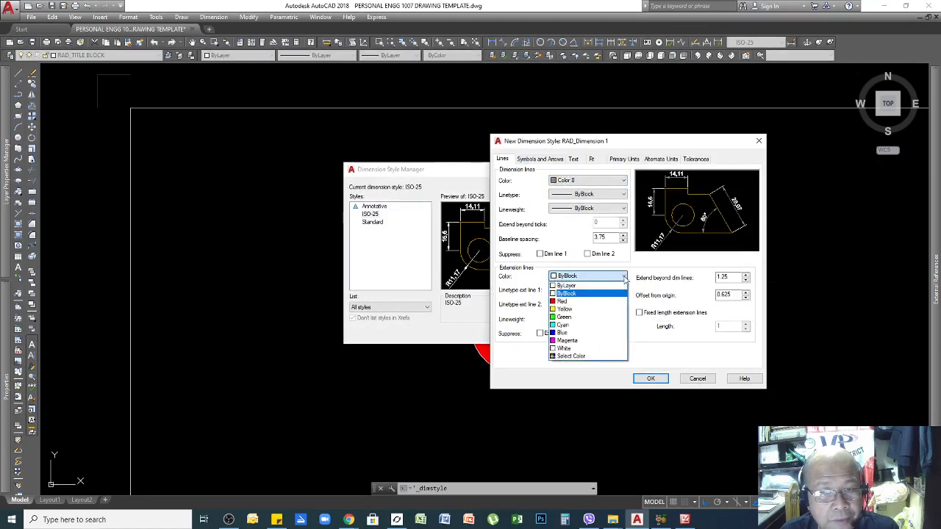
{"action": "left_click", "coordinate": [571, 357]}
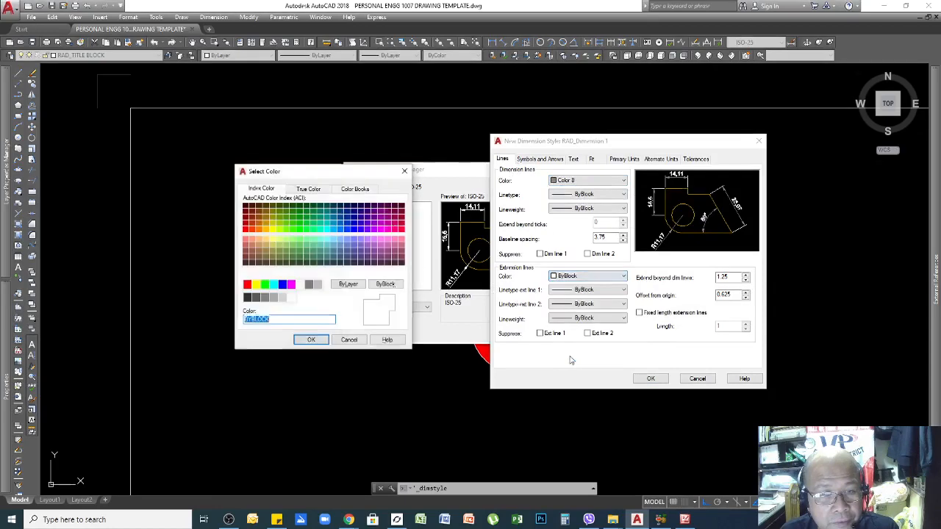
{"action": "left_click", "coordinate": [310, 286]}
{"action": "left_click", "coordinate": [311, 340]}
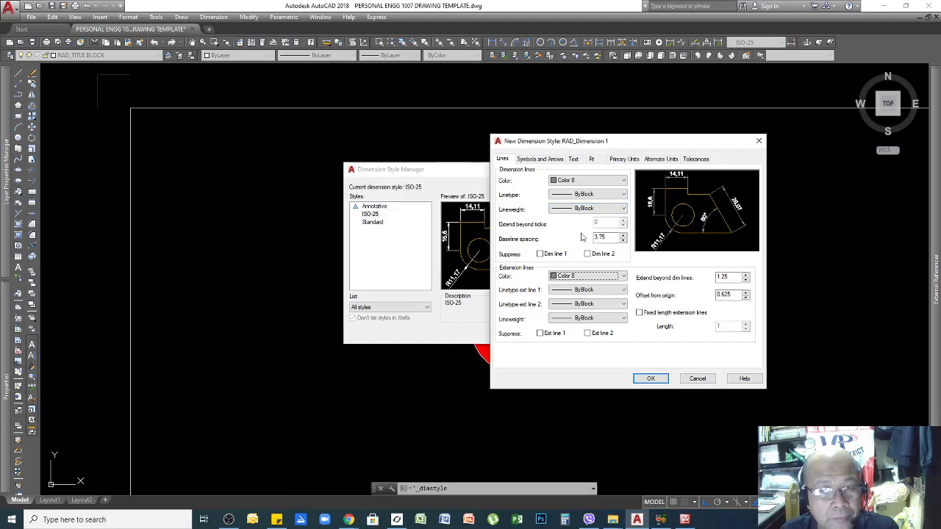
Step: Set the extension lines to extend 1 beyond the dimension lines and their offset from origin to 0.5
{"action": "left_click", "coordinate": [610, 239]}
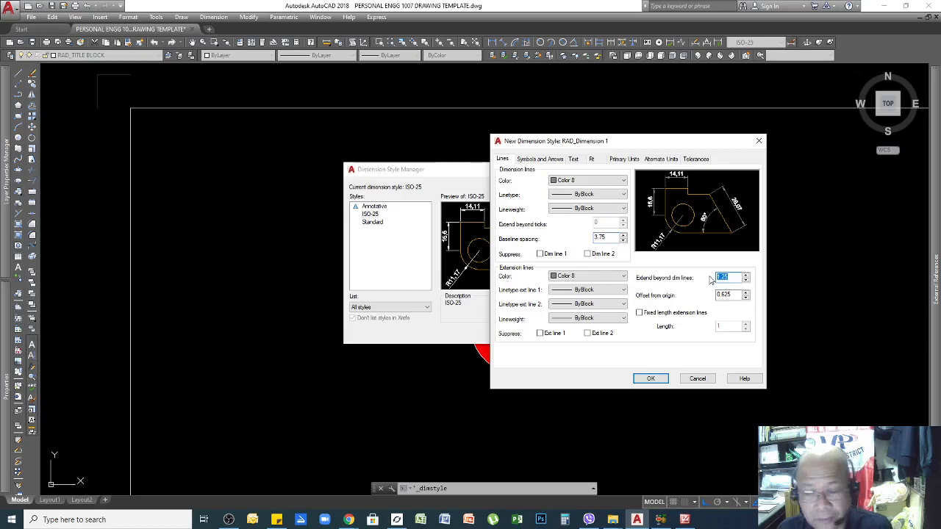
{"action": "type", "text": "1"}
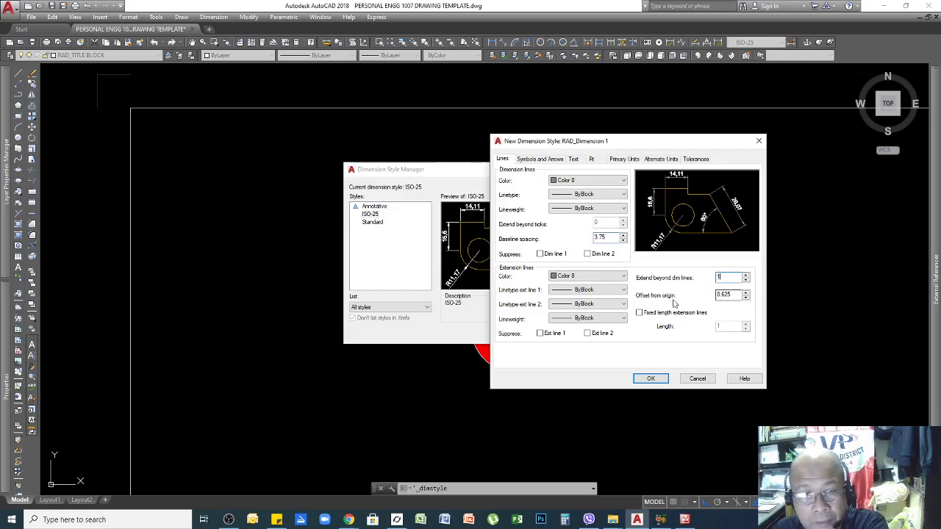
{"action": "double_click", "coordinate": [733, 295]}
{"action": "type", "text": "1"}
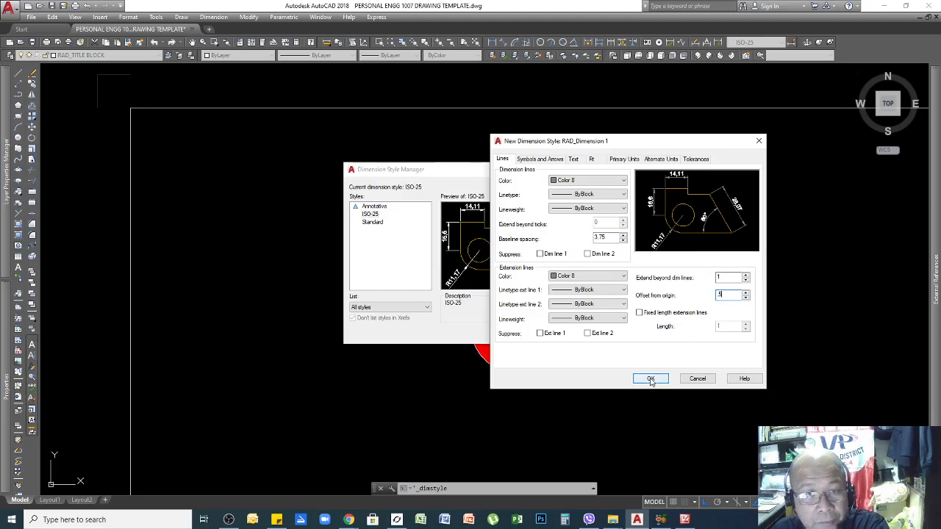
Step: Set the first, second and leader arrowheads of the style to Dot small blank
{"action": "left_click", "coordinate": [542, 159]}
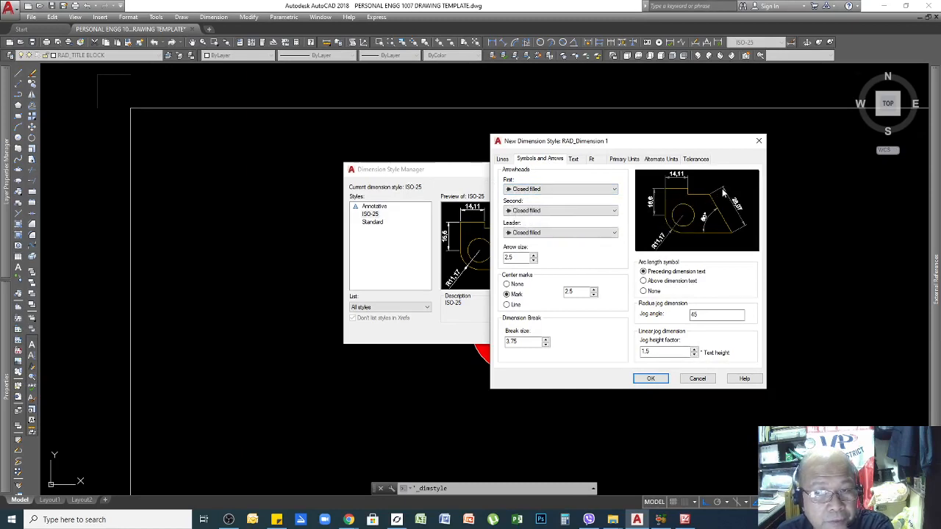
{"action": "left_click", "coordinate": [615, 190]}
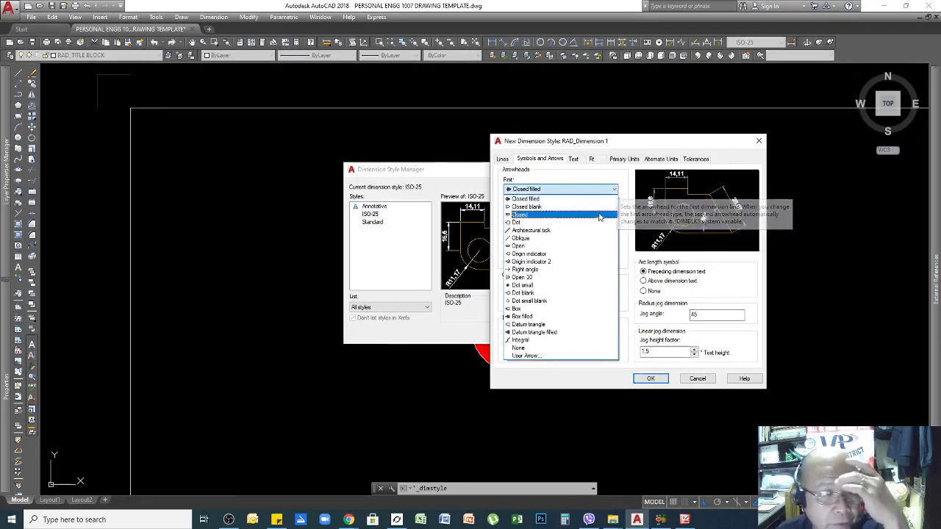
{"action": "left_click", "coordinate": [543, 302]}
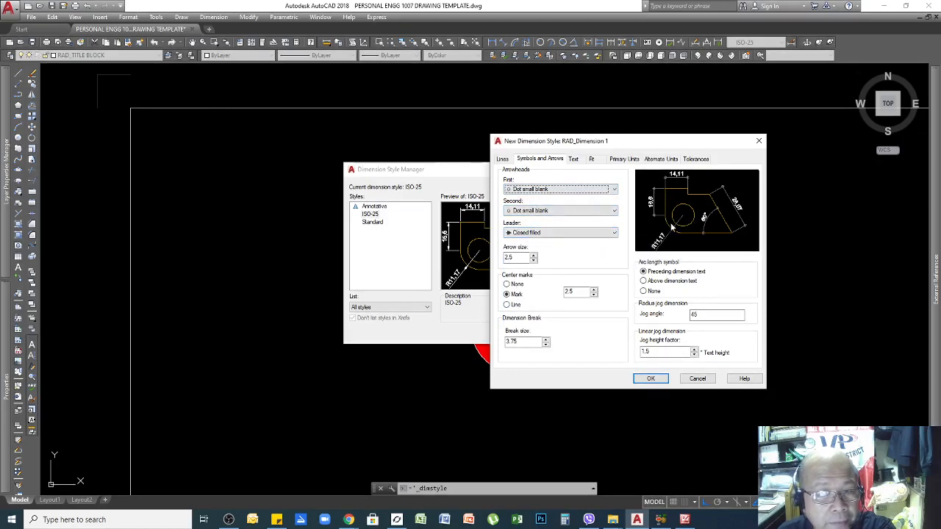
{"action": "left_click", "coordinate": [613, 234]}
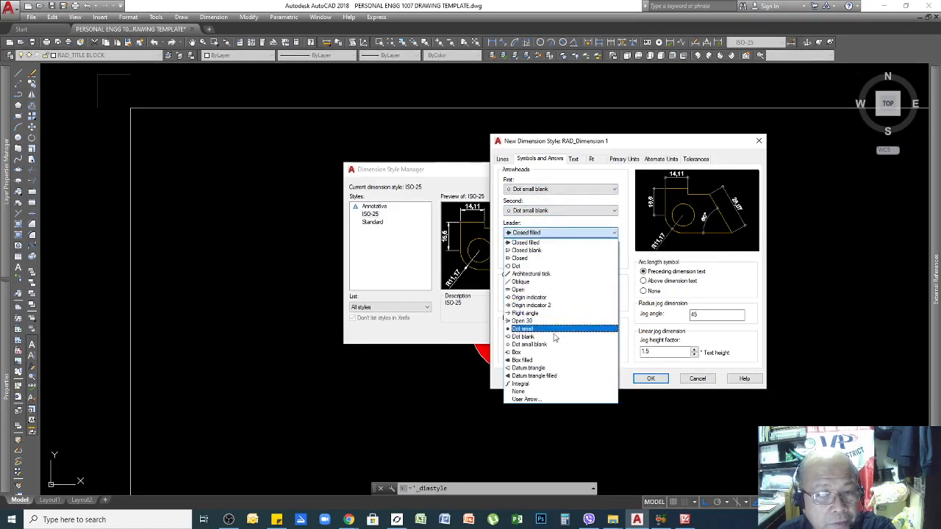
{"action": "left_click", "coordinate": [538, 345]}
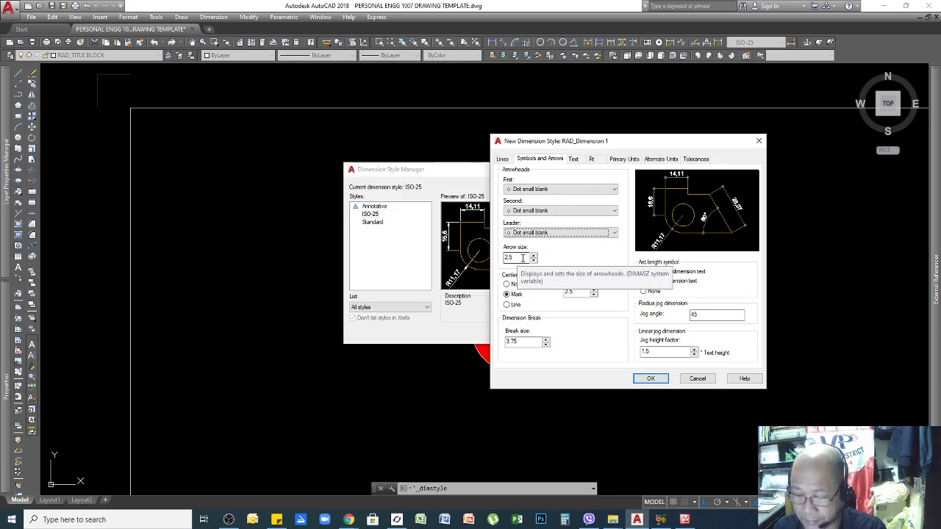
Step: Set the arrow size to 1.5 and the center mark size to 3
{"action": "left_click_drag", "start_coordinate": [522, 258], "coordinate": [480, 260]}
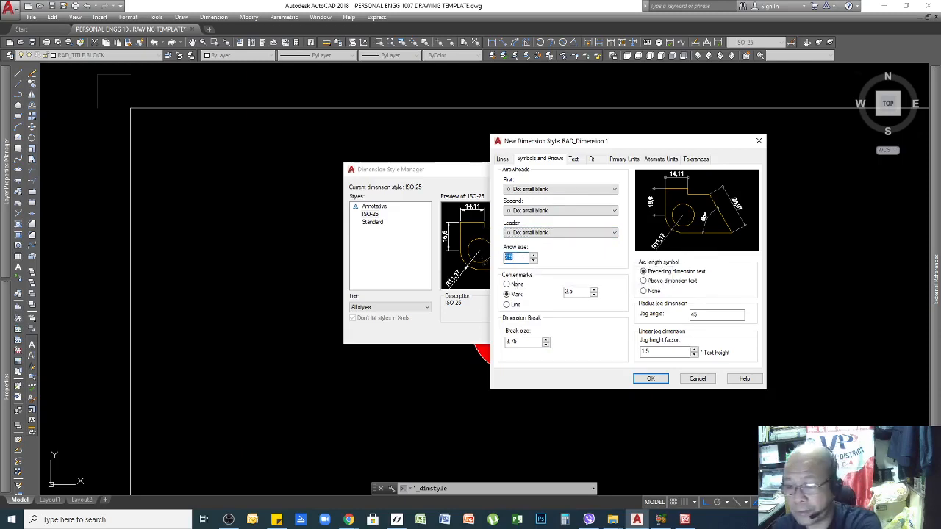
{"action": "type", "text": "1.5"}
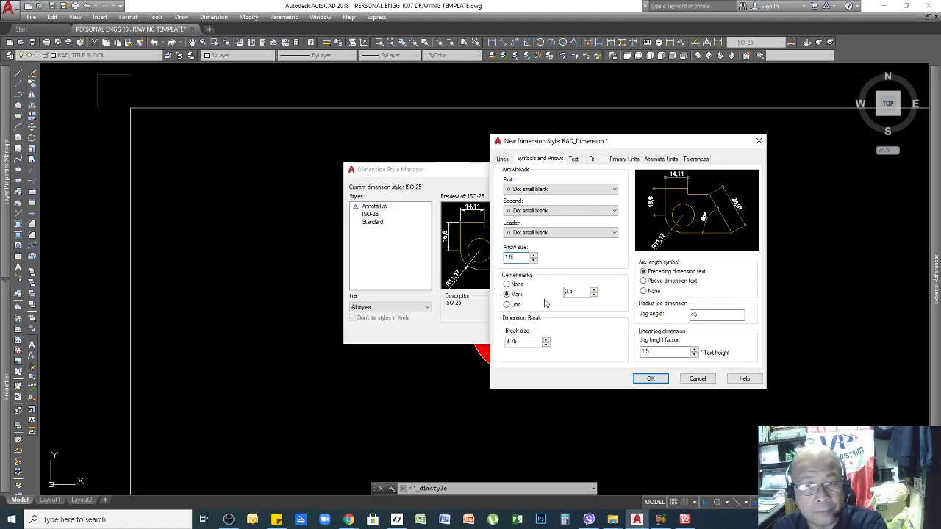
{"action": "left_click", "coordinate": [577, 292]}
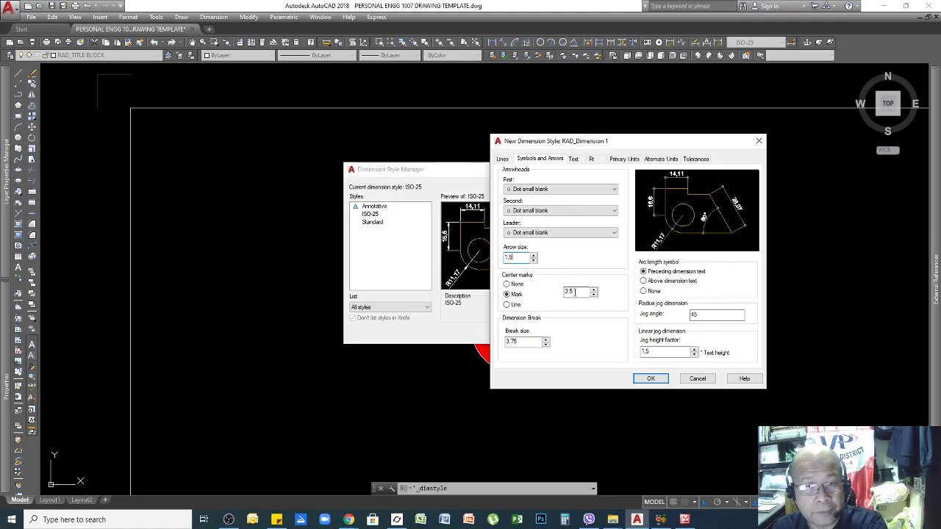
{"action": "double_click", "coordinate": [579, 294]}
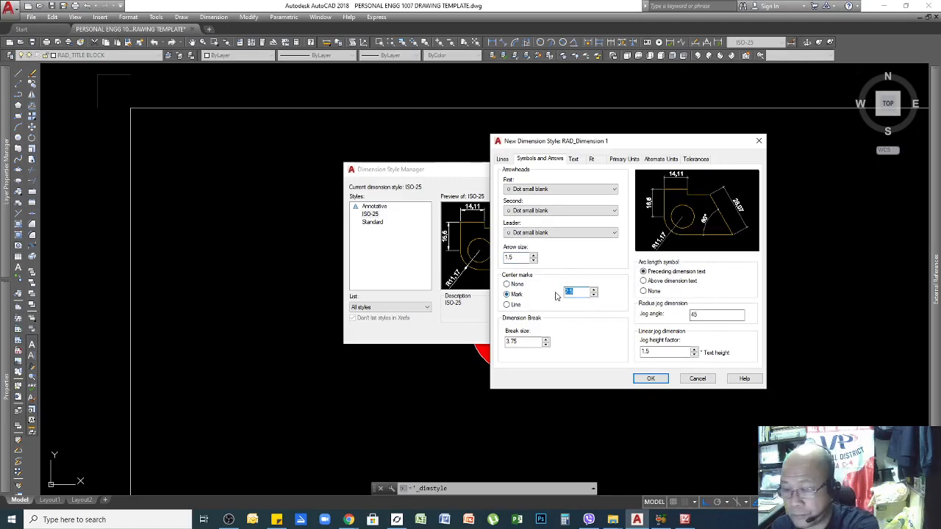
{"action": "type", "text": "3"}
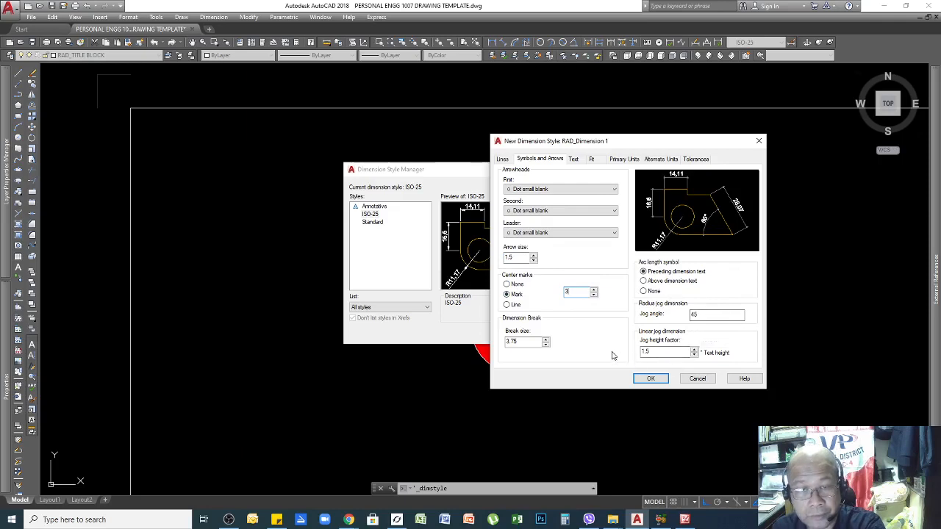
{"action": "left_click", "coordinate": [655, 351]}
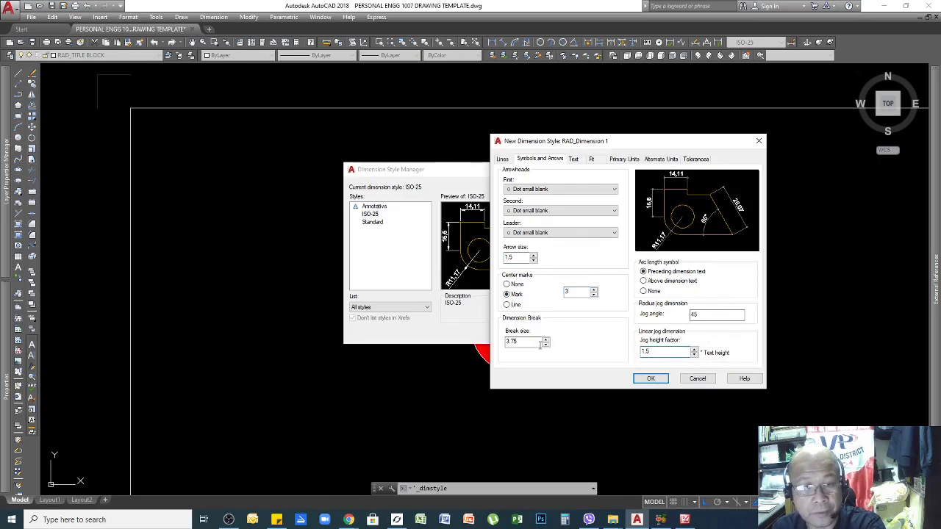
Step: Set the dimension text color of the style to Cyan
{"action": "left_click", "coordinate": [574, 160]}
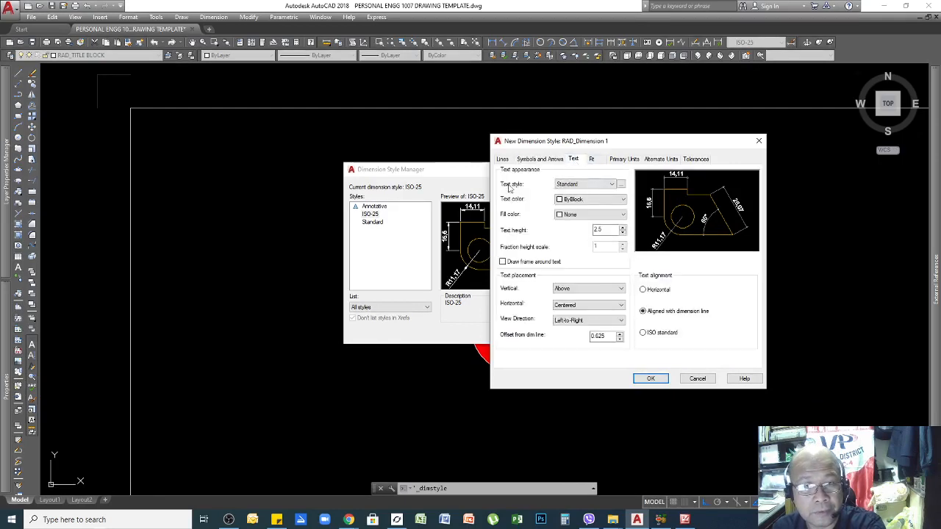
{"action": "left_click", "coordinate": [619, 201]}
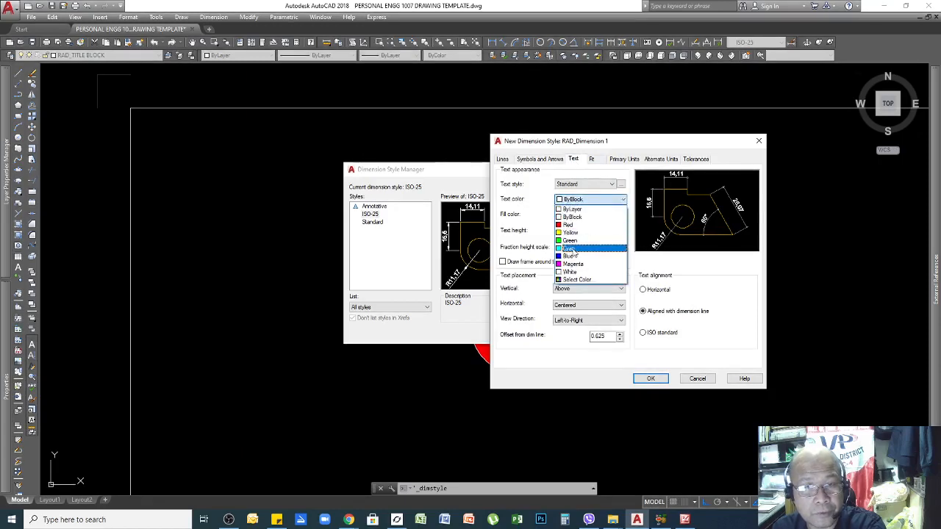
{"action": "left_click", "coordinate": [570, 250]}
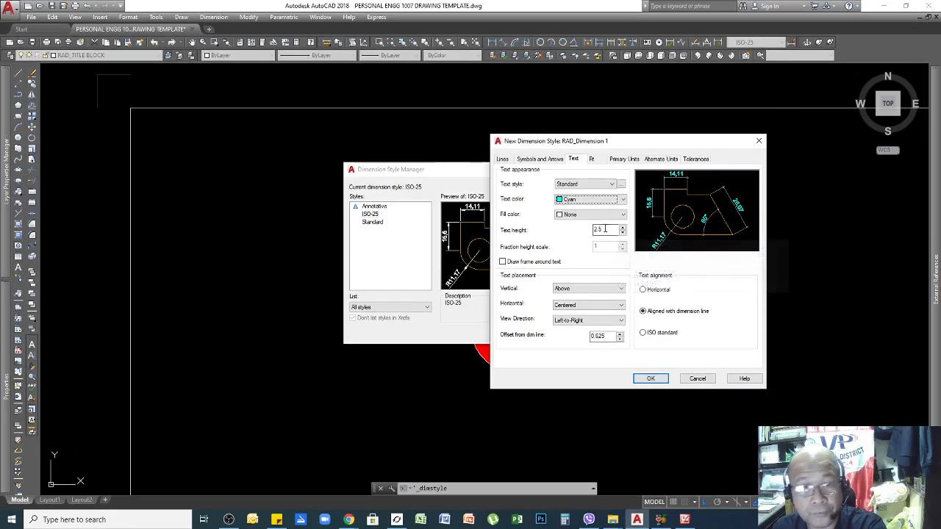
{"action": "left_click", "coordinate": [602, 229]}
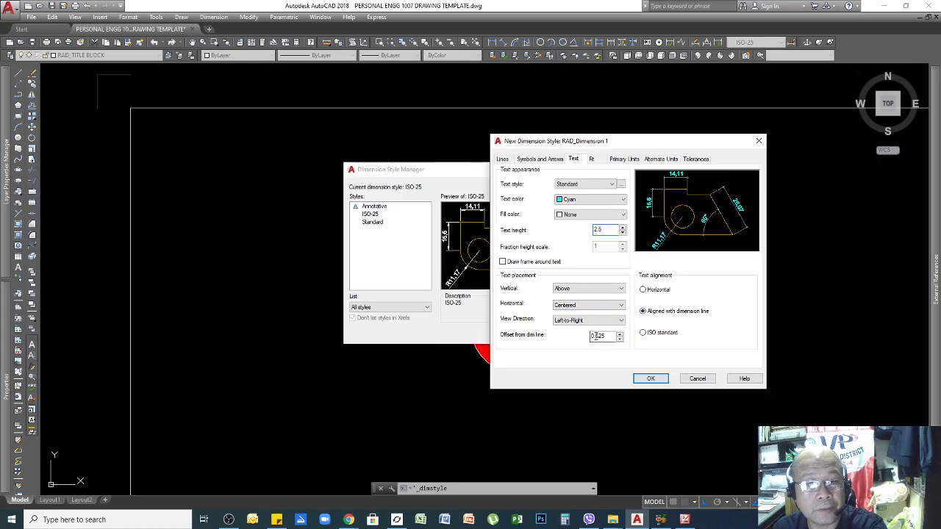
Step: Enter an overall scale of 1 for the dimension features
{"action": "left_click", "coordinate": [593, 159]}
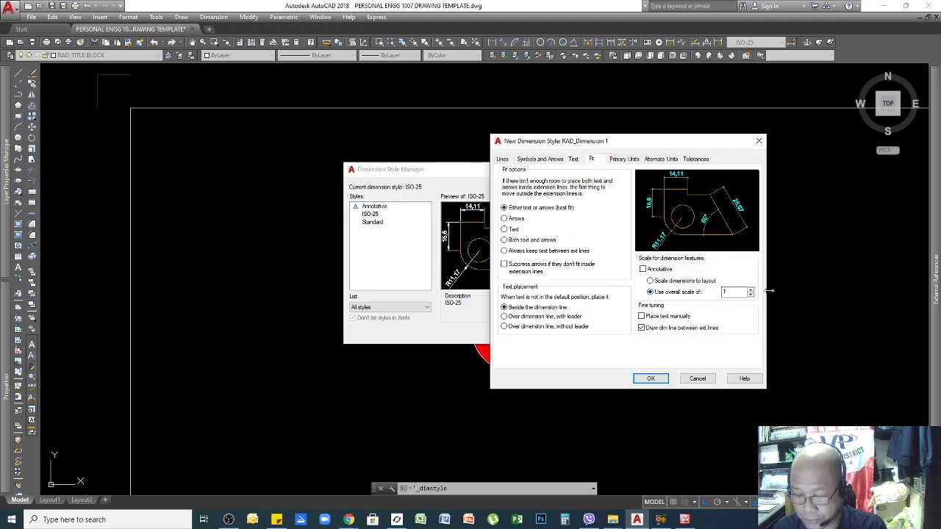
{"action": "double_click", "coordinate": [732, 292]}
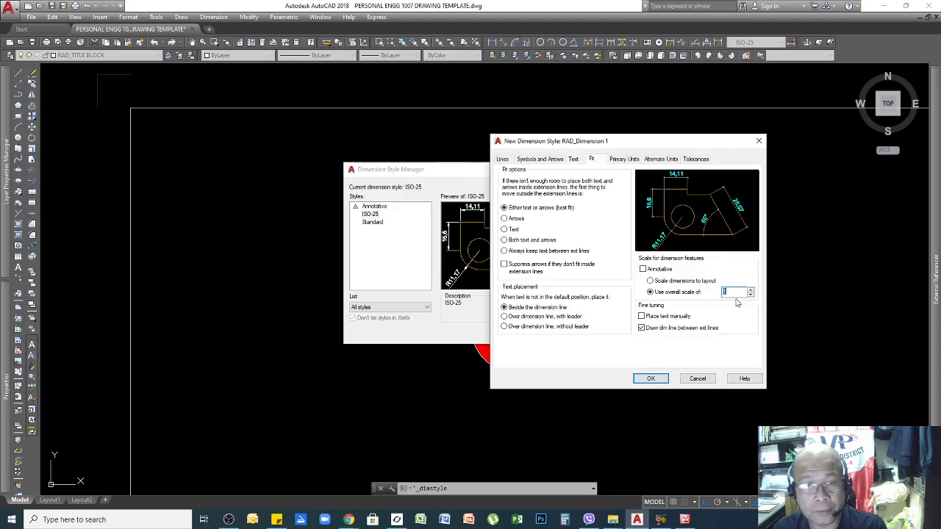
{"action": "left_click", "coordinate": [735, 291]}
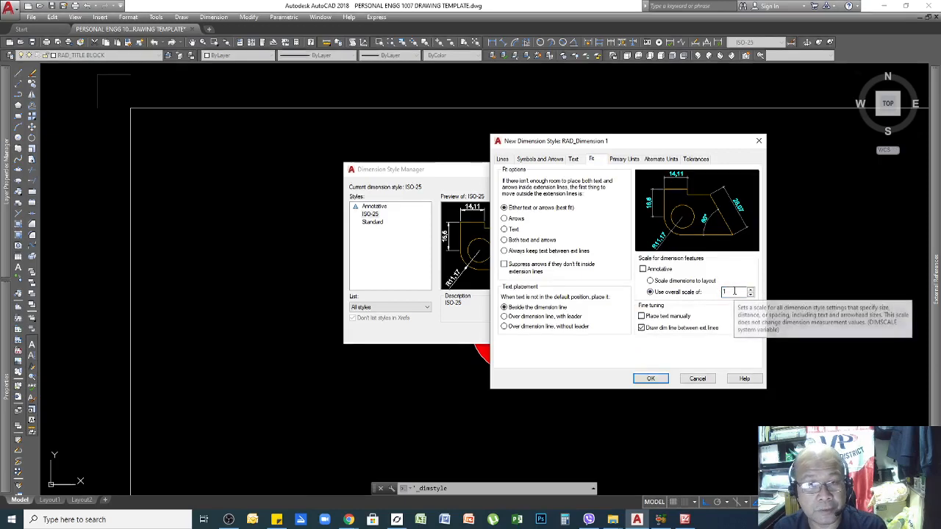
{"action": "key", "text": "BackSpace"}
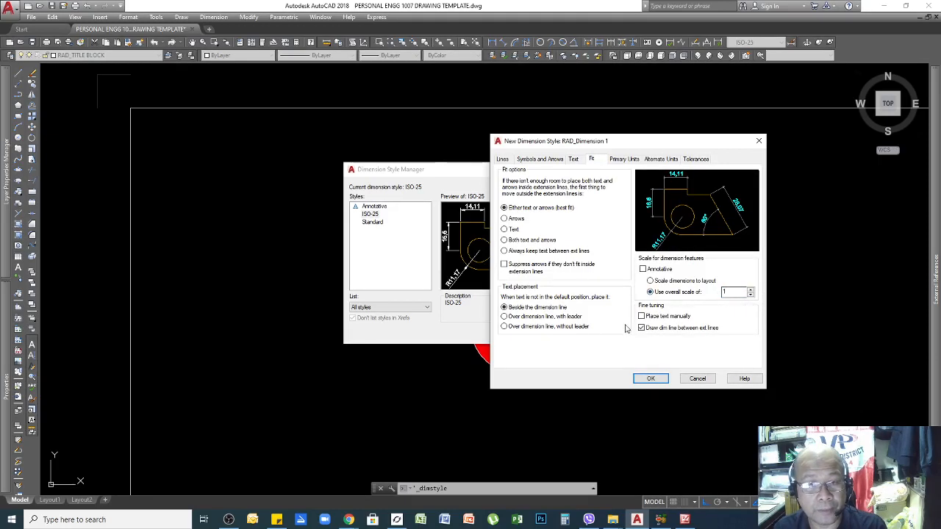
{"action": "type", "text": "1"}
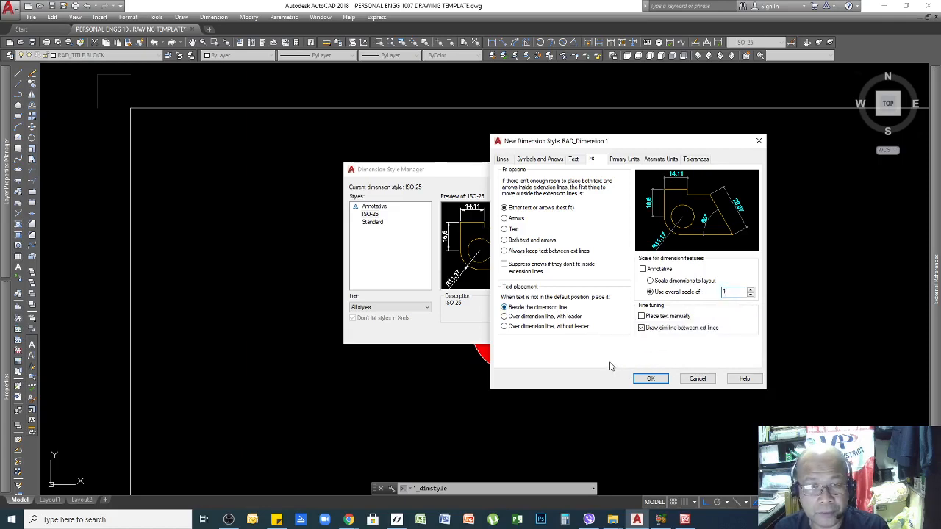
Step: Review the primary and alternate units settings, then save the RAD_Dimension 1 style
{"action": "left_click", "coordinate": [624, 159]}
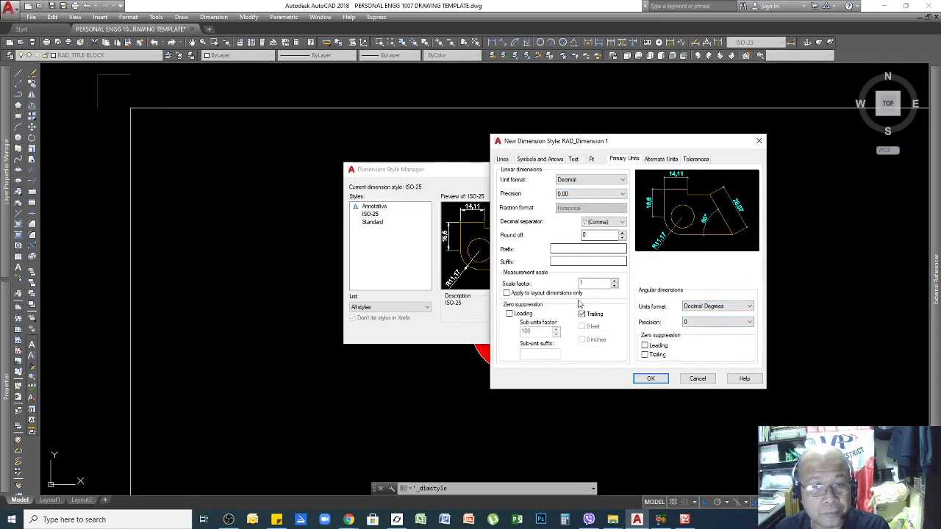
{"action": "left_click", "coordinate": [660, 159]}
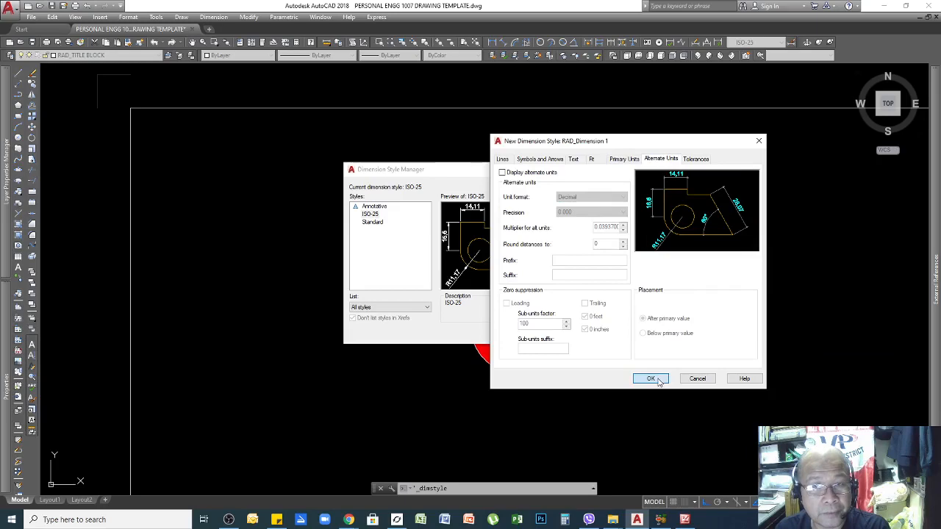
{"action": "left_click", "coordinate": [652, 379]}
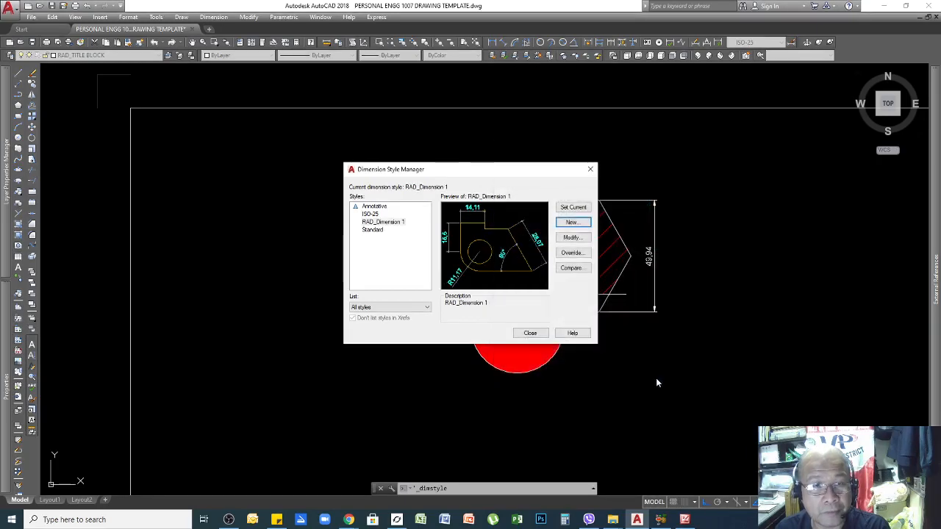
Step: Make RAD_Dimension 1 the current dimension style, close the style manager and check the list of available styles
{"action": "left_click", "coordinate": [391, 223]}
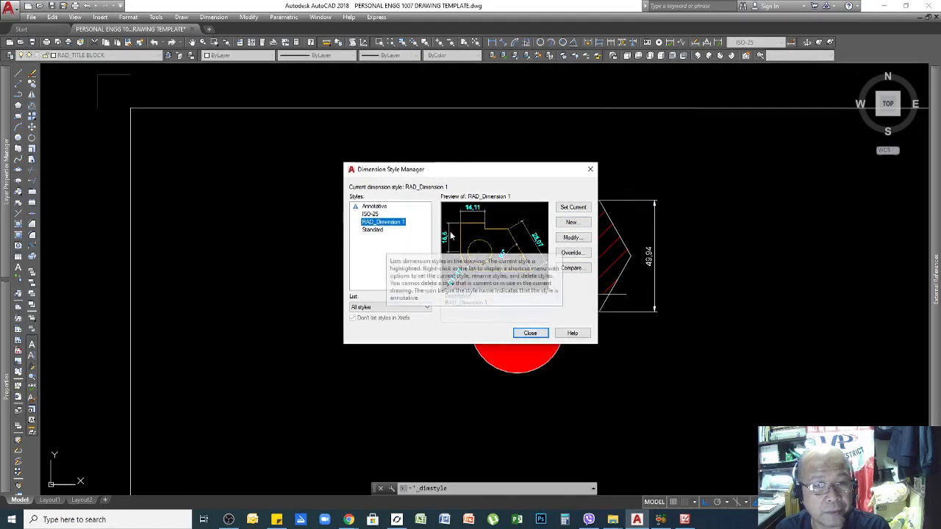
{"action": "left_click", "coordinate": [581, 209]}
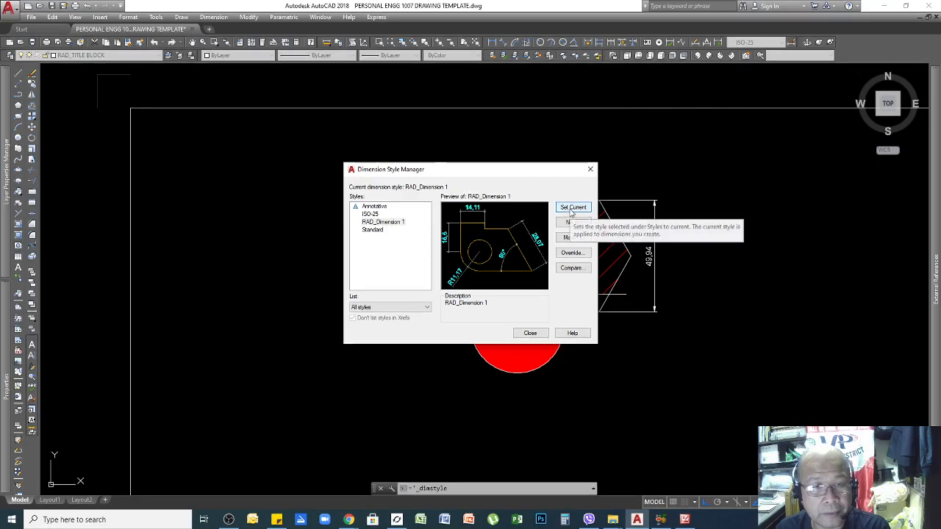
{"action": "left_click", "coordinate": [530, 333]}
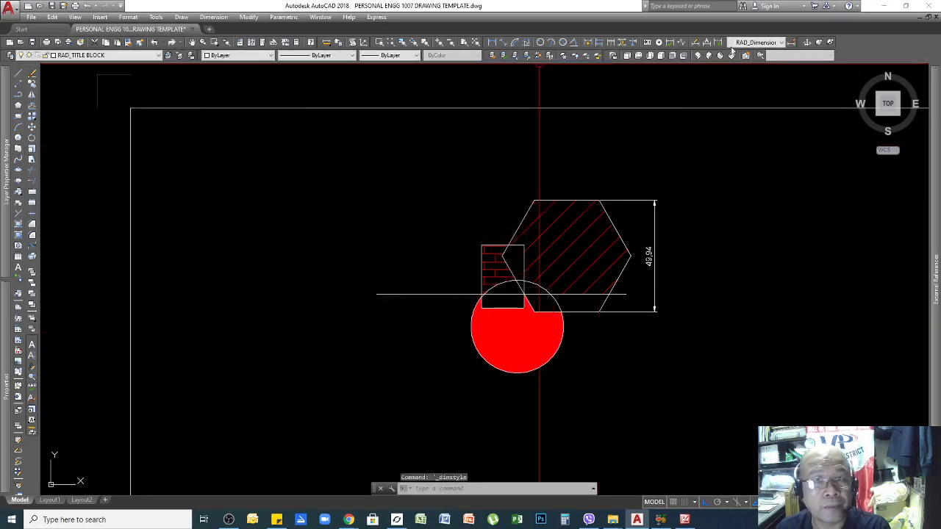
{"action": "left_click", "coordinate": [780, 42]}
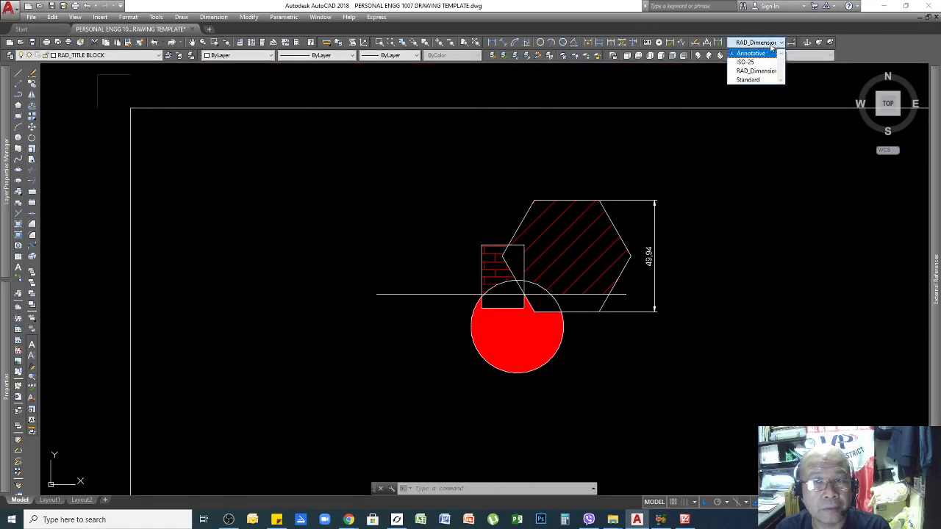
{"action": "left_click", "coordinate": [781, 45]}
{"action": "left_click", "coordinate": [727, 126]}
{"action": "left_click", "coordinate": [684, 153]}
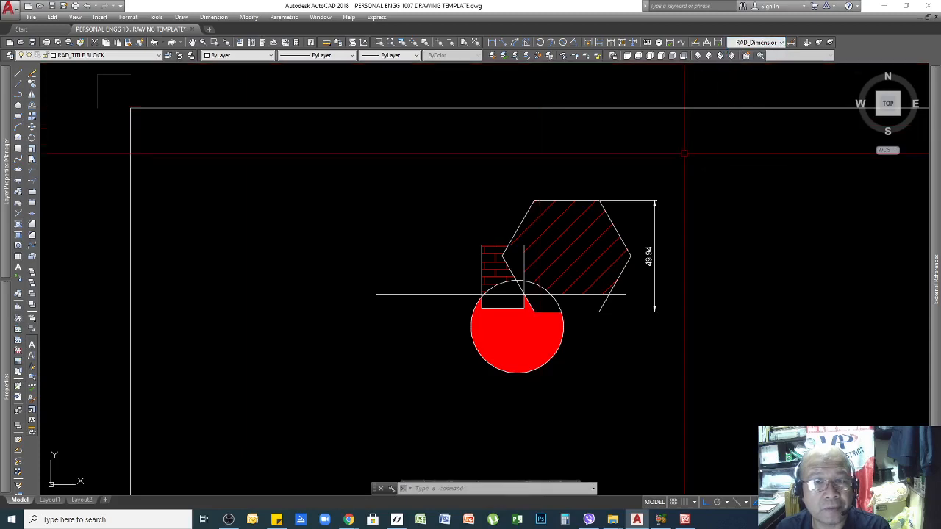
Step: Add a linear dimension for the height of the brick-hatched rectangle, placing it outside the rectangle's left edge
{"action": "left_click", "coordinate": [493, 43]}
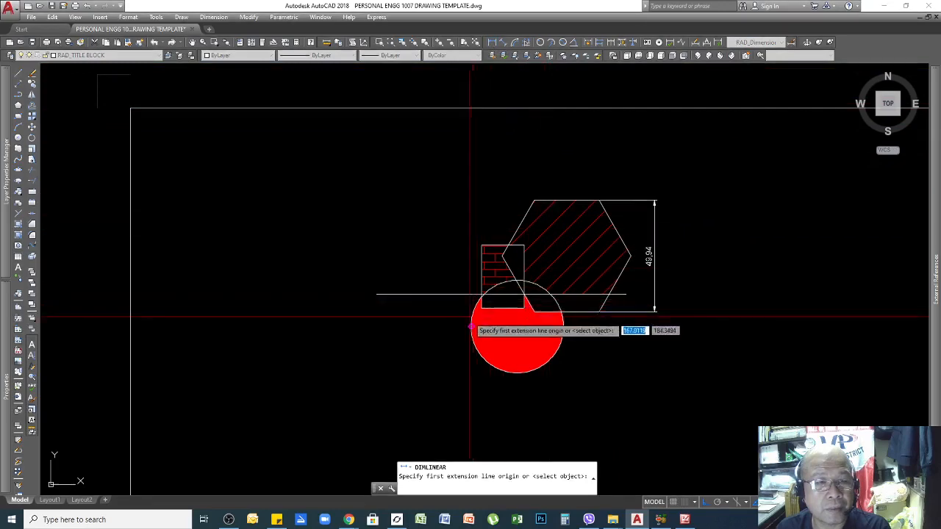
{"action": "scroll", "coordinate": [472, 317], "scroll_direction": "up", "scroll_amount": 3}
{"action": "left_click", "coordinate": [499, 132]}
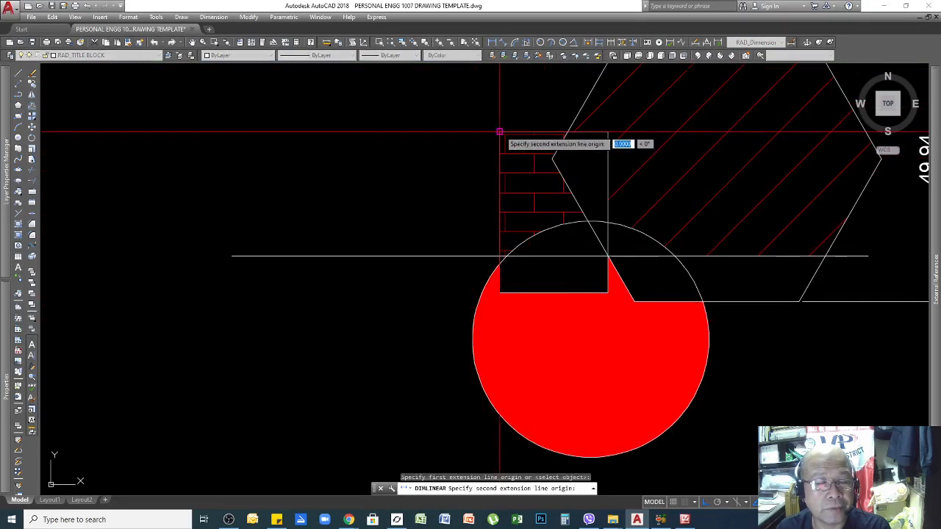
{"action": "left_click", "coordinate": [499, 292]}
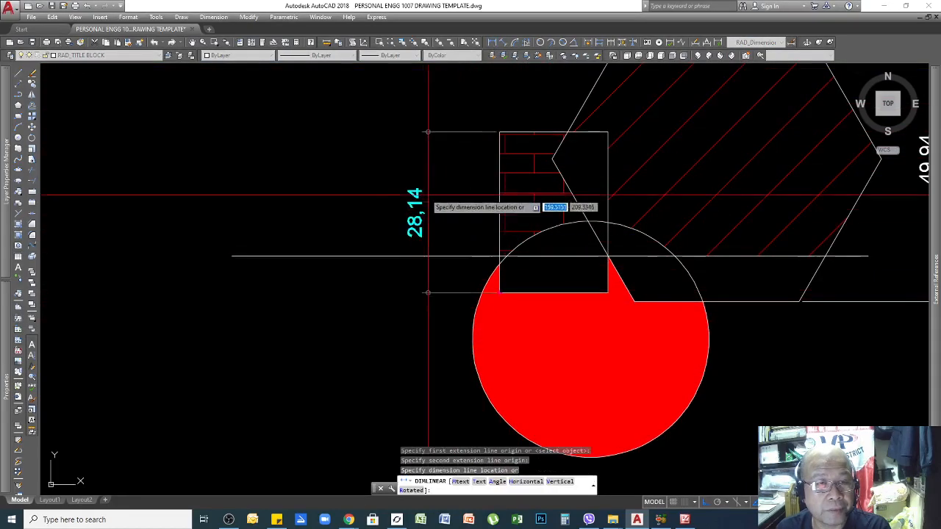
{"action": "left_click", "coordinate": [402, 185]}
{"action": "scroll", "coordinate": [485, 257], "scroll_direction": "down", "scroll_amount": 2}
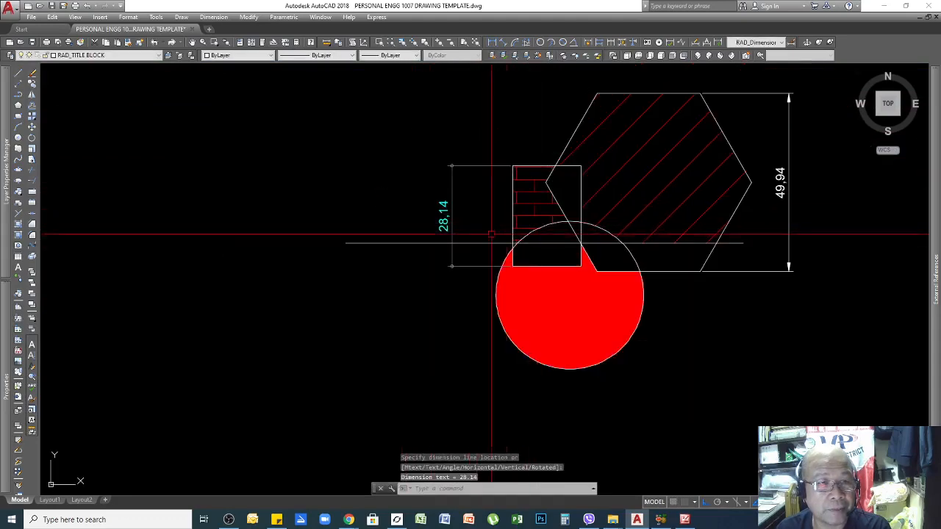
{"action": "scroll", "coordinate": [471, 236], "scroll_direction": "up", "scroll_amount": 2}
{"action": "scroll", "coordinate": [463, 228], "scroll_direction": "down", "scroll_amount": 3}
{"action": "scroll", "coordinate": [470, 222], "scroll_direction": "up", "scroll_amount": 3}
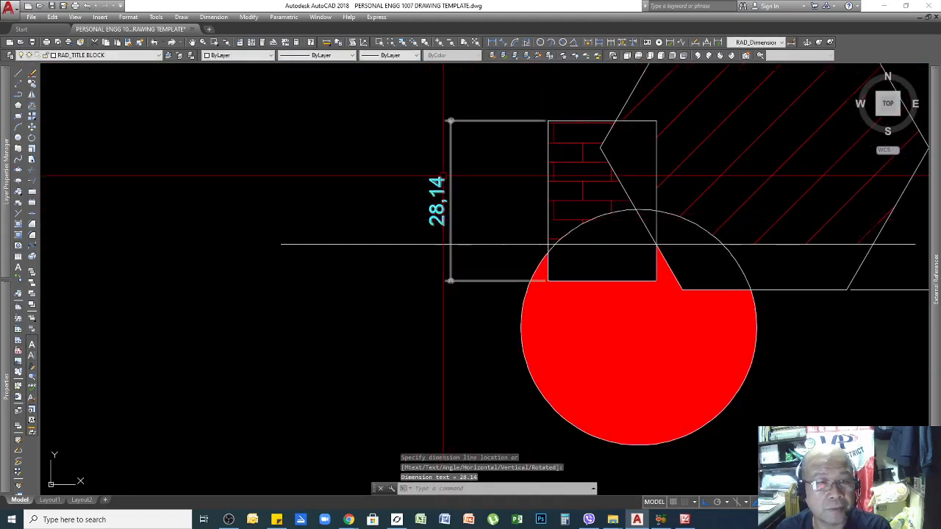
{"action": "scroll", "coordinate": [439, 219], "scroll_direction": "down", "scroll_amount": 2}
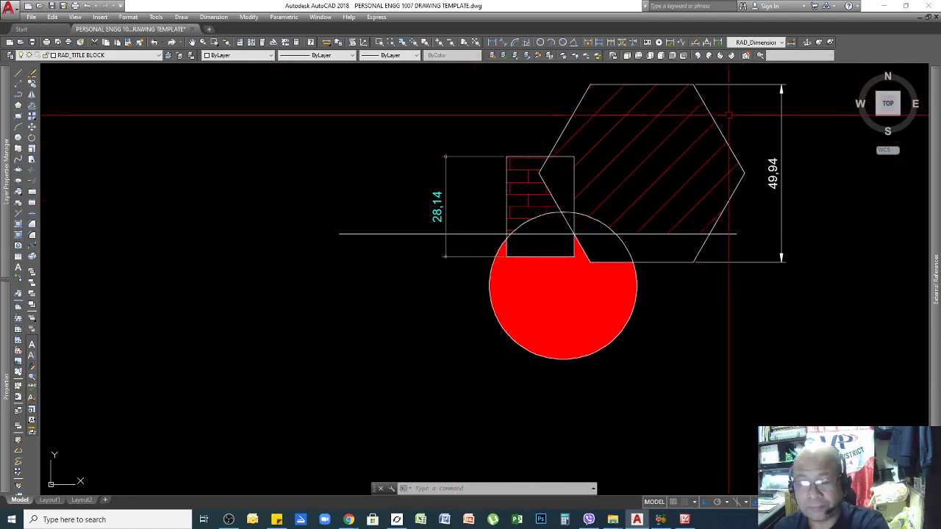
Step: Add a linear dimension for the hexagon's full height, placing it just outside the existing white dimension
{"action": "key", "text": "Return"}
{"action": "left_click", "coordinate": [692, 85]}
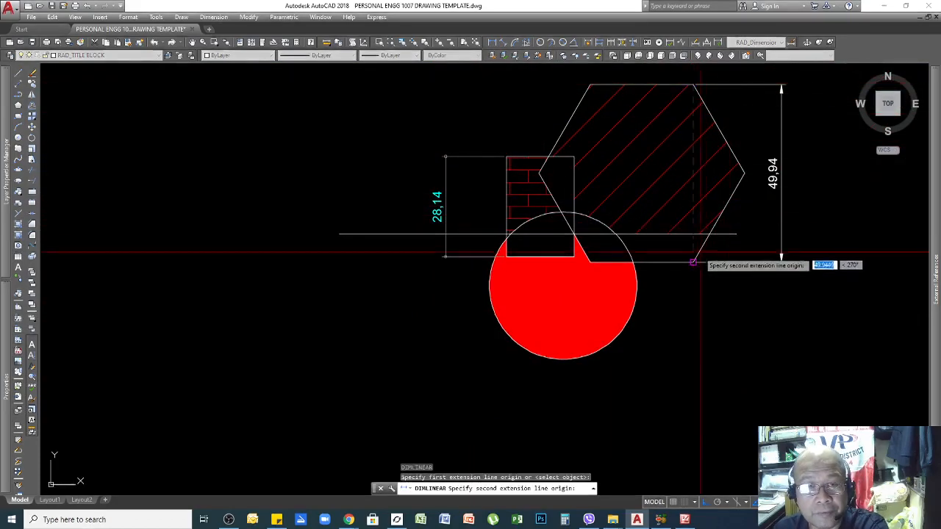
{"action": "left_click", "coordinate": [692, 262]}
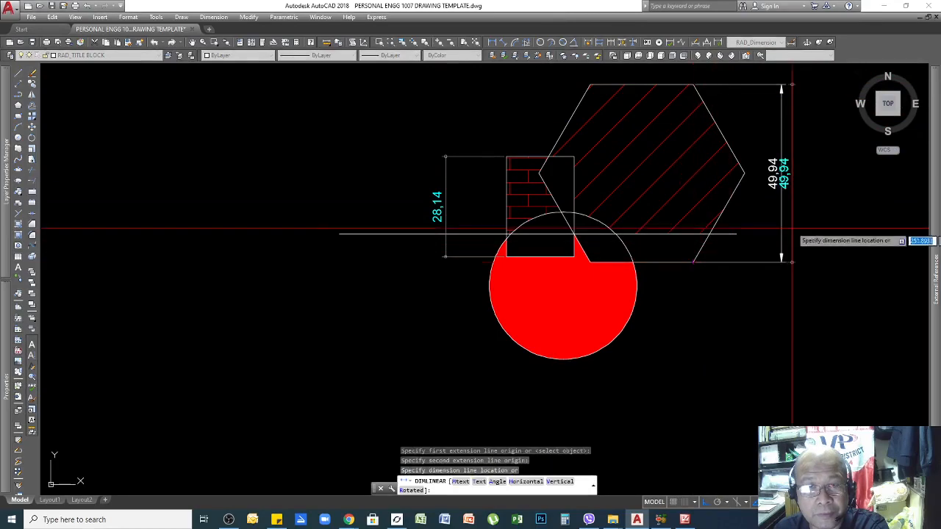
{"action": "left_click", "coordinate": [804, 200]}
{"action": "scroll", "coordinate": [815, 147], "scroll_direction": "up", "scroll_amount": 2}
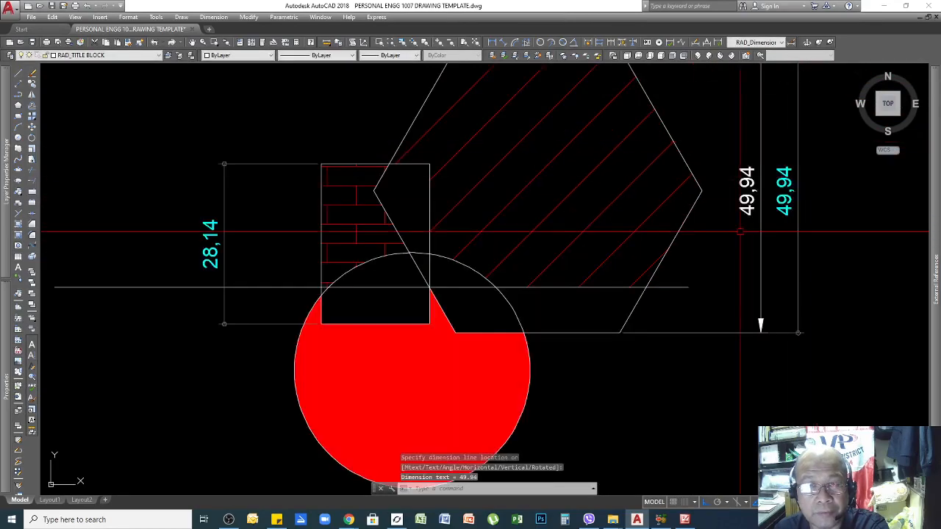
{"action": "scroll", "coordinate": [753, 209], "scroll_direction": "down", "scroll_amount": 3}
{"action": "scroll", "coordinate": [753, 213], "scroll_direction": "up", "scroll_amount": 3}
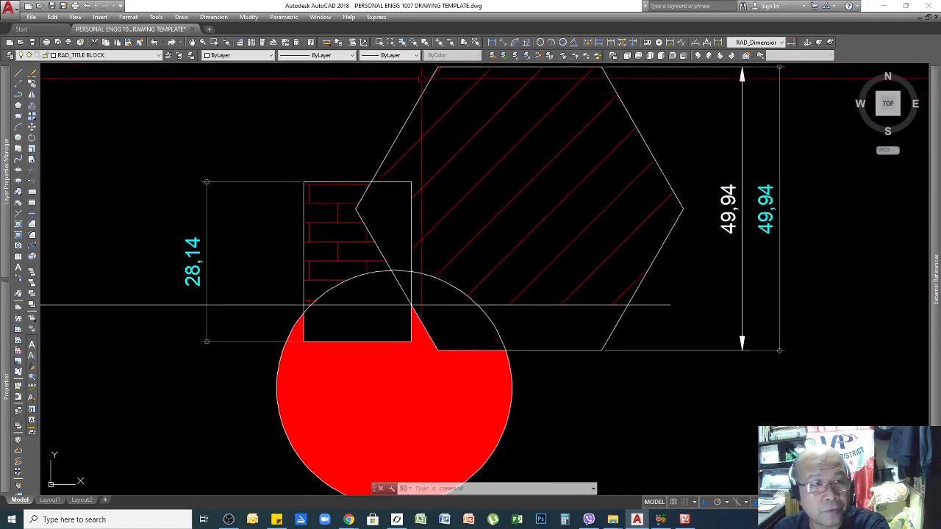
Step: Open the Standard text style for editing from the text settings of the RAD_Dimension 1 dimension style
{"action": "left_click", "coordinate": [214, 17]}
{"action": "left_click", "coordinate": [250, 268]}
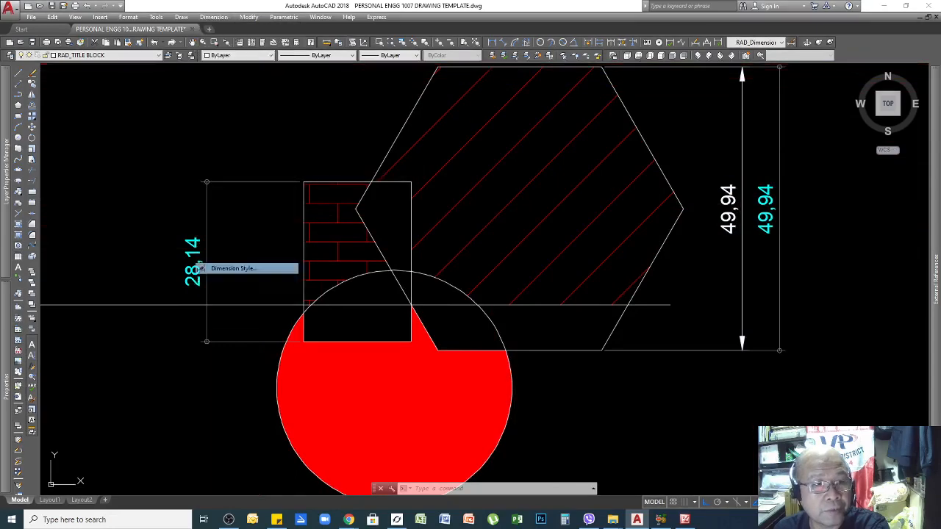
{"action": "left_click", "coordinate": [570, 242]}
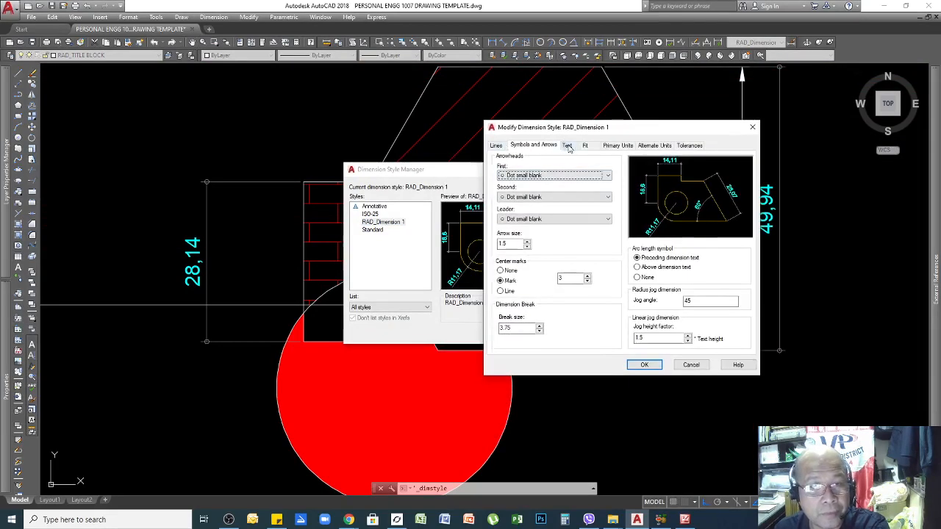
{"action": "left_click", "coordinate": [568, 145]}
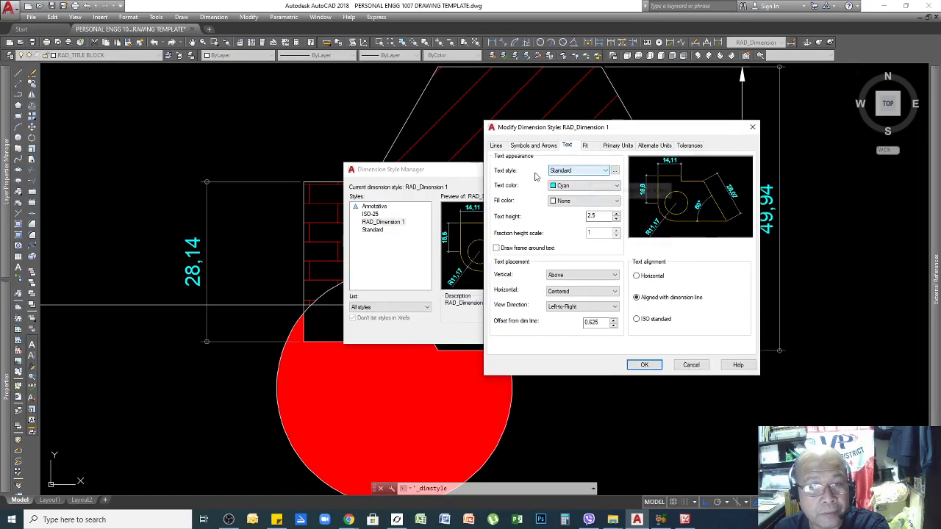
{"action": "left_click", "coordinate": [616, 171]}
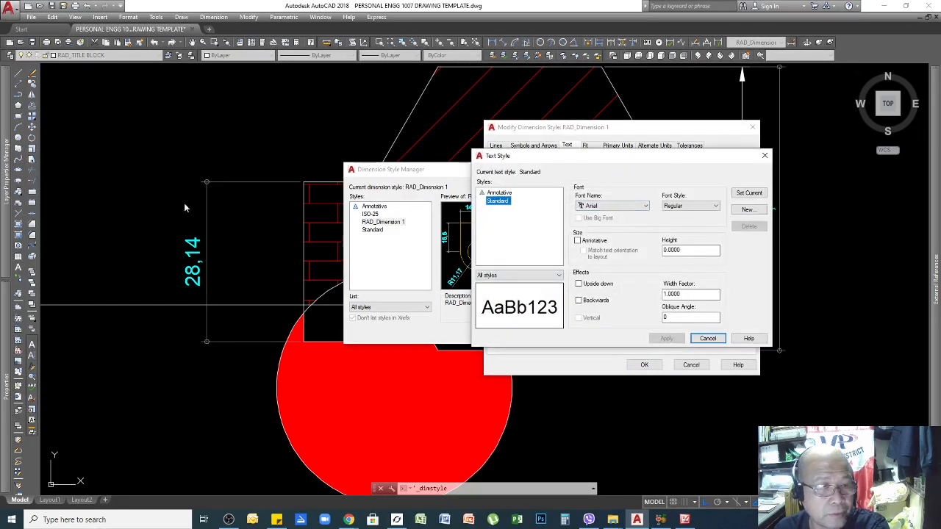
Step: Browse the available fonts and set the Standard text style's font to Calibri
{"action": "left_click", "coordinate": [646, 208]}
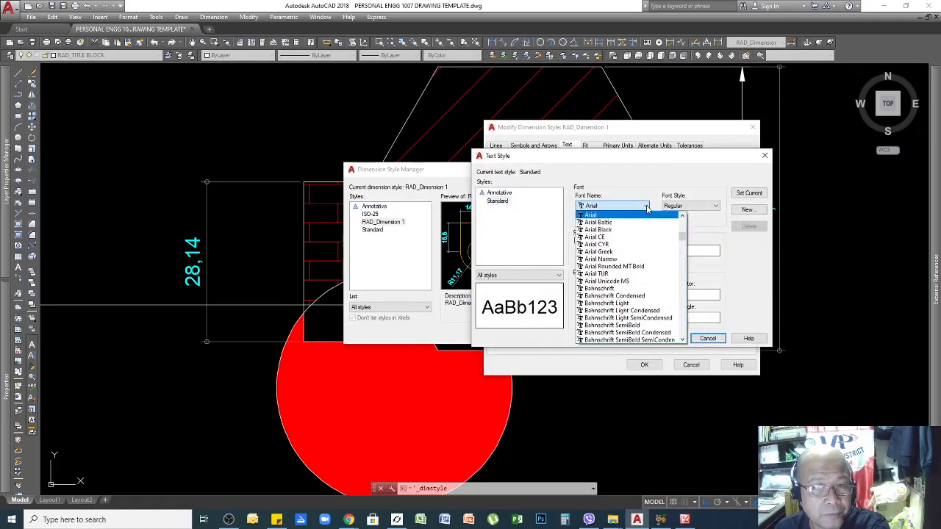
{"action": "mouse_move", "coordinate": [684, 237]}
{"action": "left_mouse_down"}
{"action": "mouse_move", "coordinate": [672, 300]}
{"action": "mouse_move", "coordinate": [687, 327]}
{"action": "mouse_move", "coordinate": [687, 229]}
{"action": "left_mouse_up"}
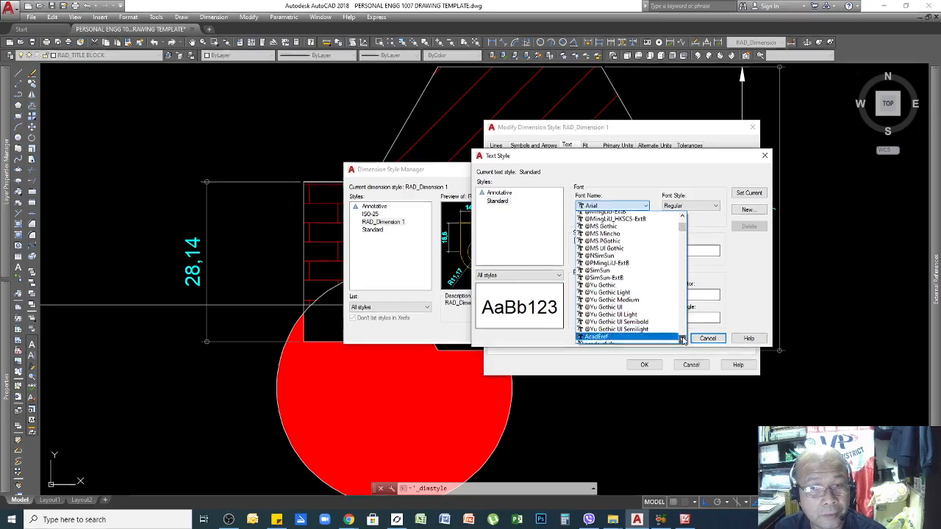
{"action": "left_click", "coordinate": [683, 340]}
{"action": "left_click", "coordinate": [683, 339]}
{"action": "left_click", "coordinate": [683, 340]}
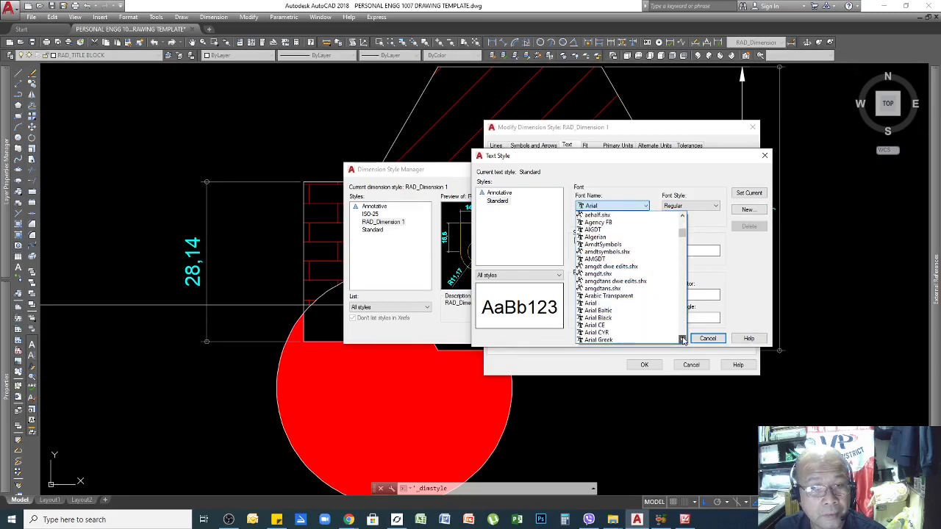
{"action": "left_click", "coordinate": [683, 339]}
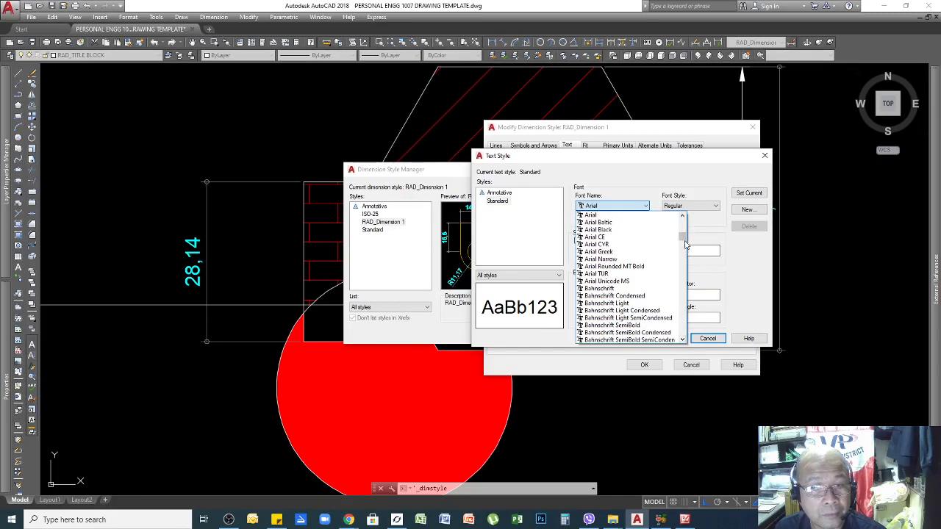
{"action": "left_click_drag", "start_coordinate": [684, 238], "coordinate": [684, 325]}
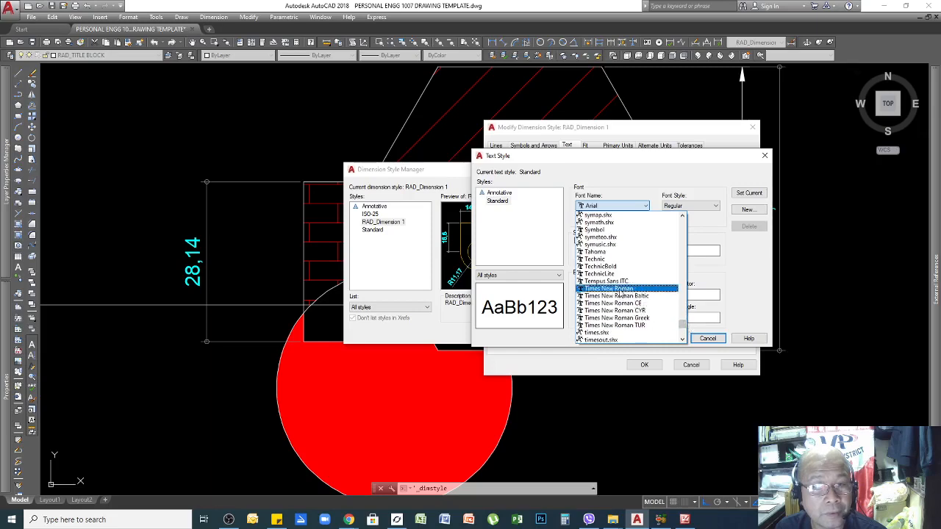
{"action": "left_click", "coordinate": [683, 339]}
{"action": "left_click", "coordinate": [682, 339]}
{"action": "left_click", "coordinate": [682, 339]}
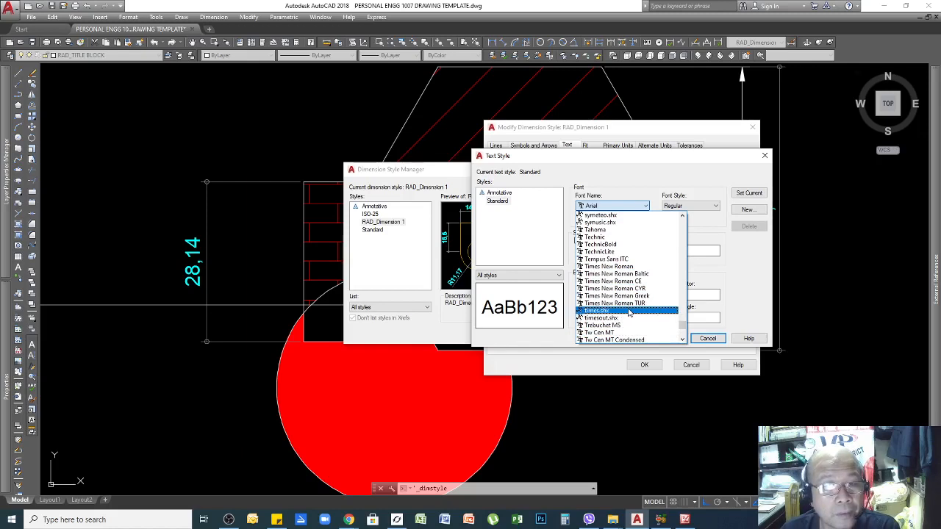
{"action": "left_click_drag", "start_coordinate": [682, 328], "coordinate": [673, 246]}
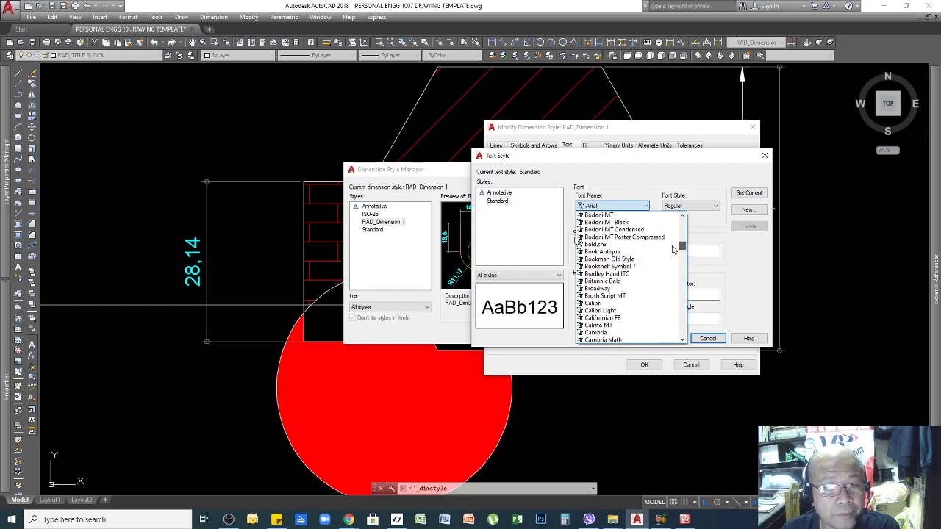
{"action": "left_click", "coordinate": [600, 303]}
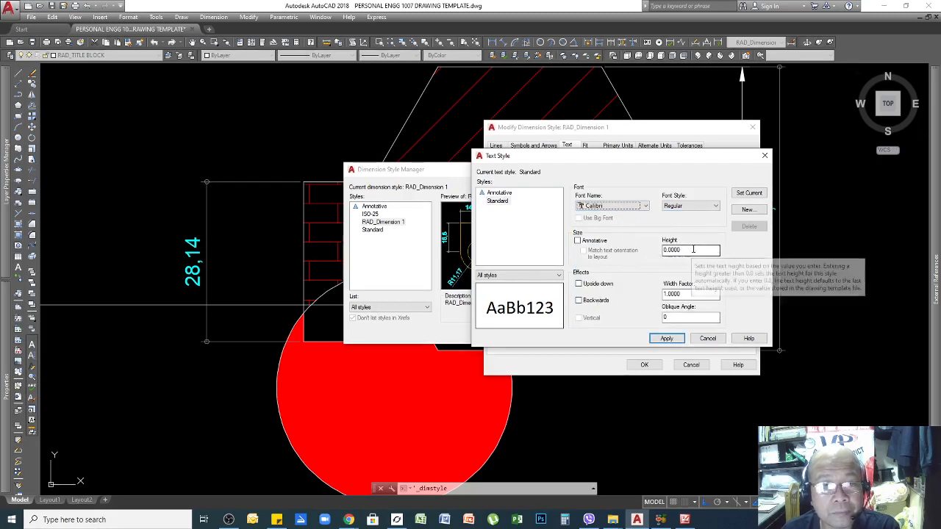
Step: Set the Standard text style's height to 2.5, keep the Regular font style, and apply the changes
{"action": "double_click", "coordinate": [683, 249]}
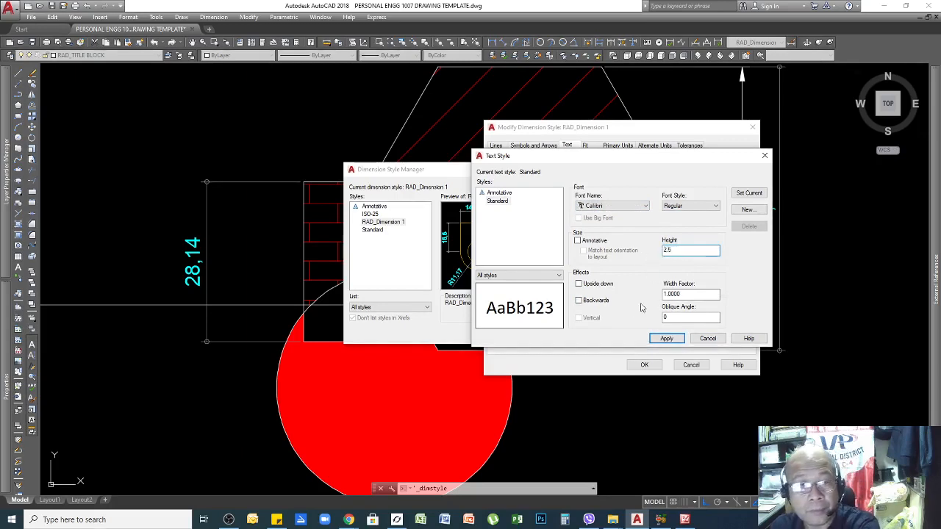
{"action": "key", "text": "Tab"}
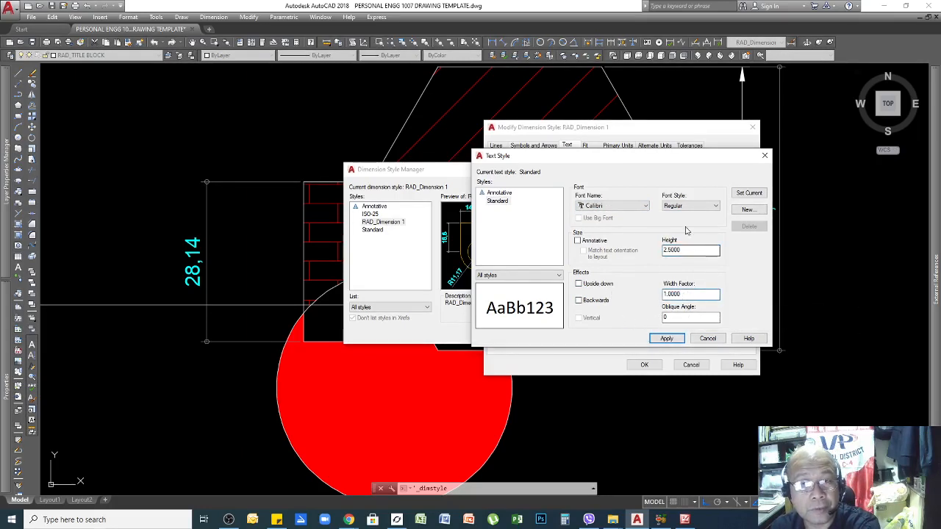
{"action": "left_click", "coordinate": [714, 206]}
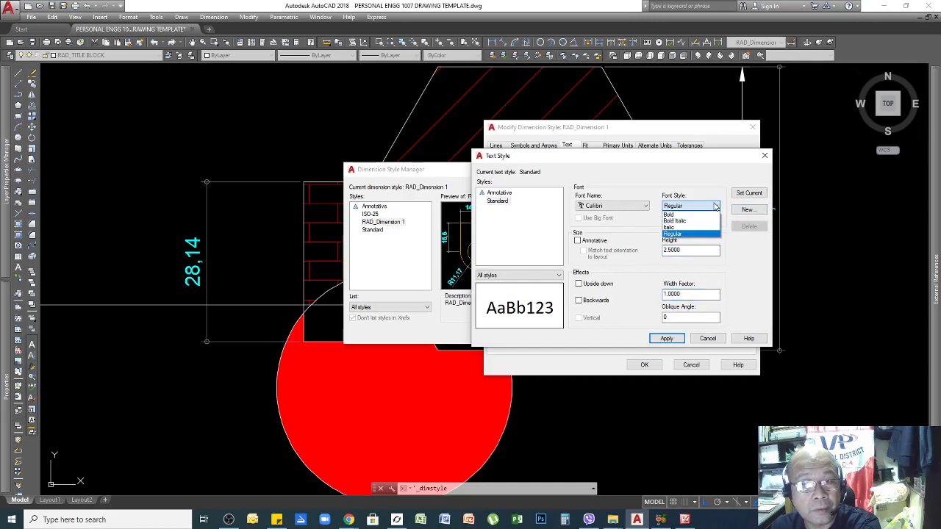
{"action": "left_click", "coordinate": [714, 206]}
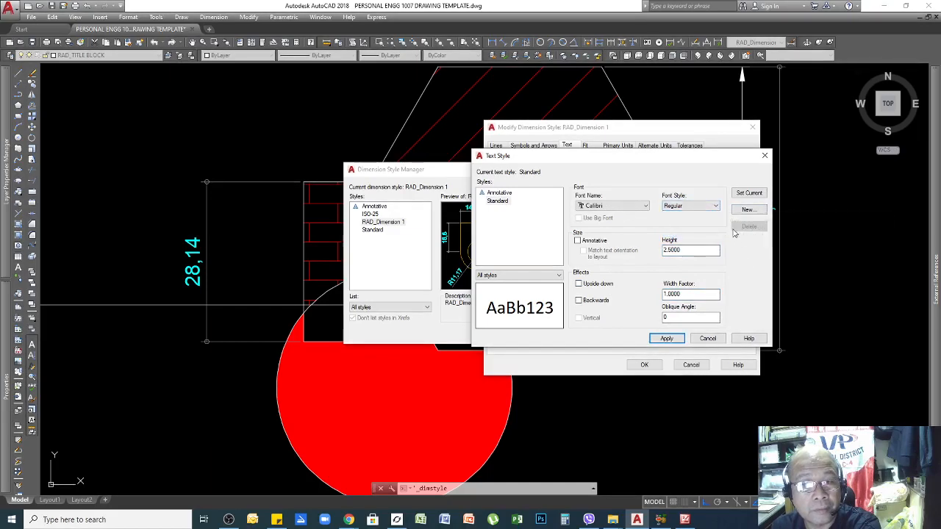
{"action": "left_click", "coordinate": [665, 339]}
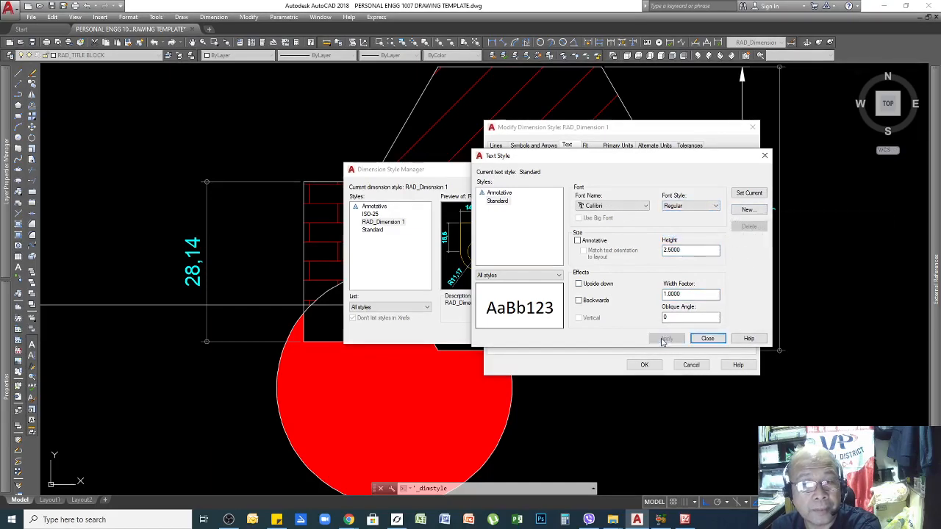
{"action": "left_click", "coordinate": [704, 339]}
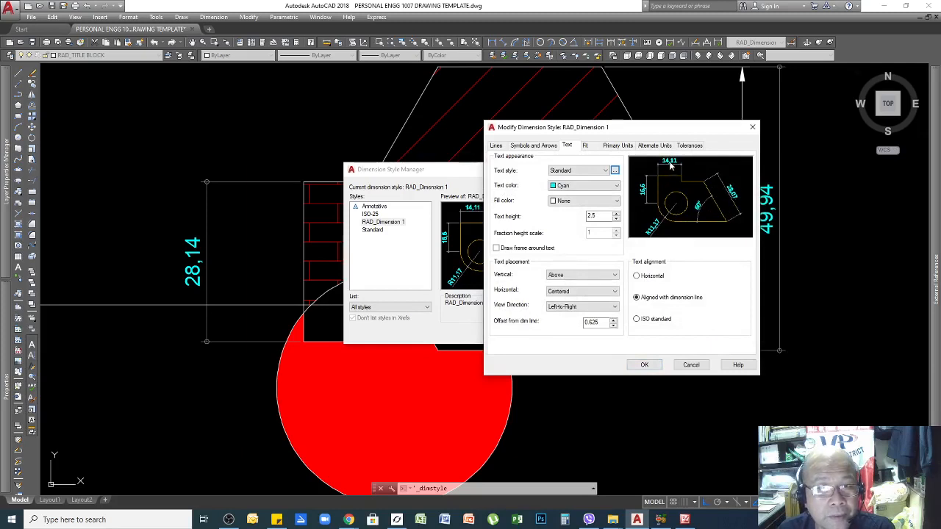
Step: Set the linear dimension precision of RAD_Dimension 1 to 0 and its decimal separator to Period, and save the style changes
{"action": "left_click", "coordinate": [585, 145]}
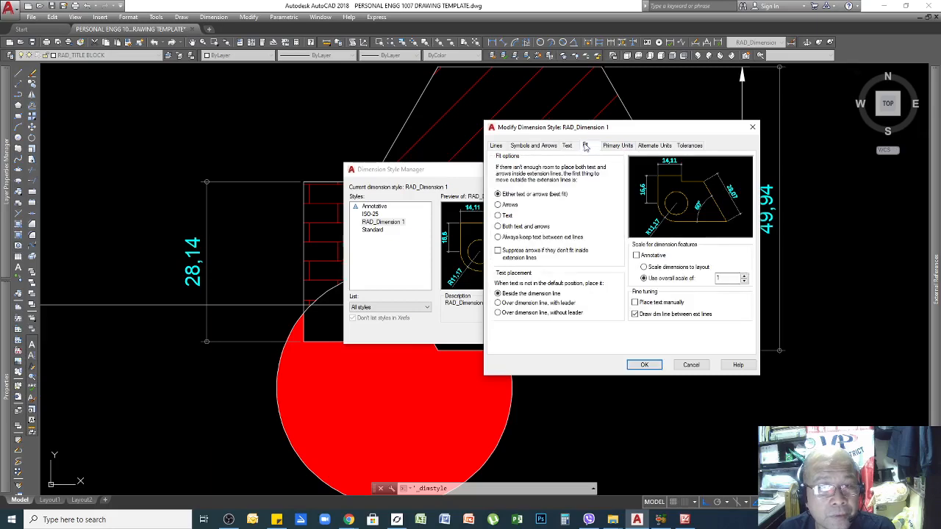
{"action": "left_click", "coordinate": [605, 146]}
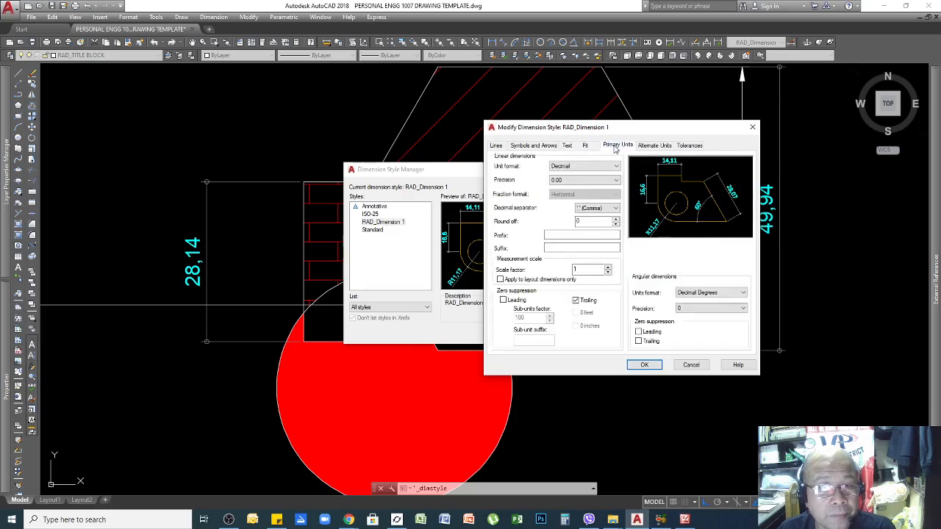
{"action": "left_click", "coordinate": [579, 180]}
{"action": "left_click", "coordinate": [566, 189]}
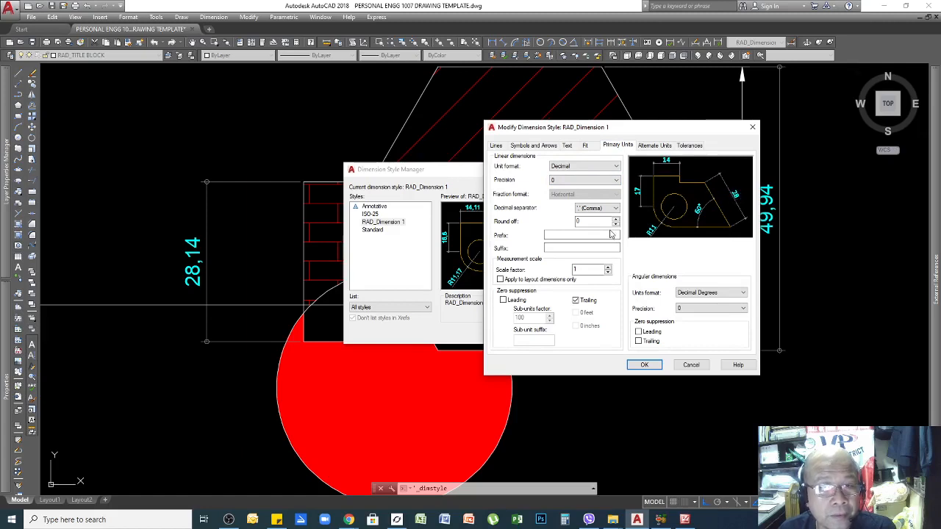
{"action": "left_click", "coordinate": [568, 182]}
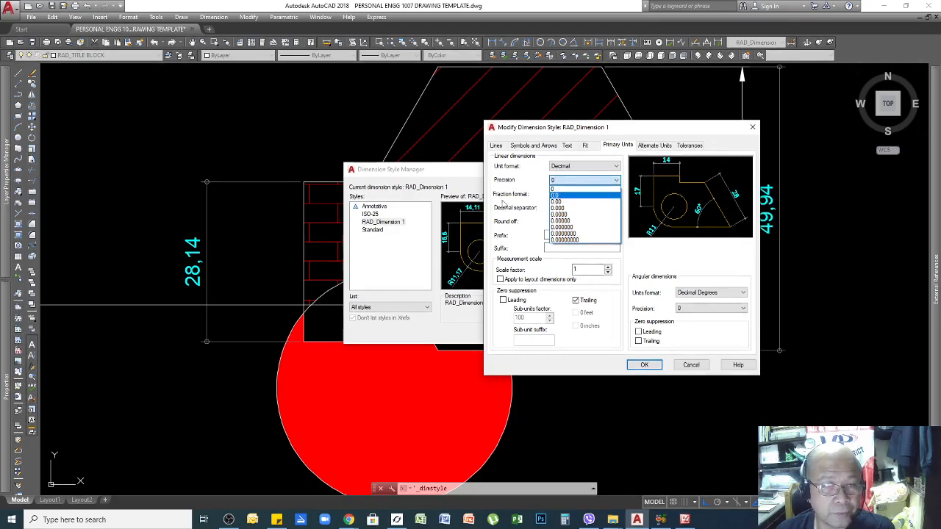
{"action": "left_click", "coordinate": [561, 189]}
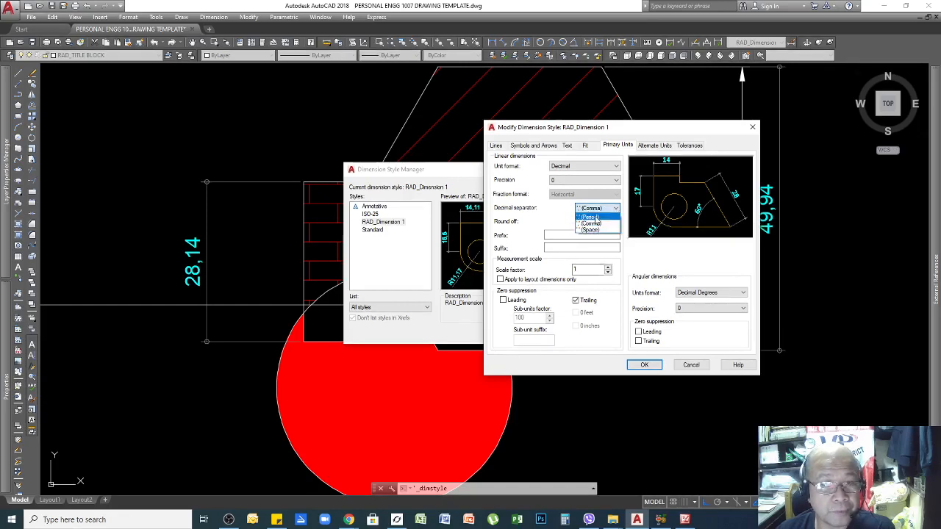
{"action": "left_click", "coordinate": [591, 218]}
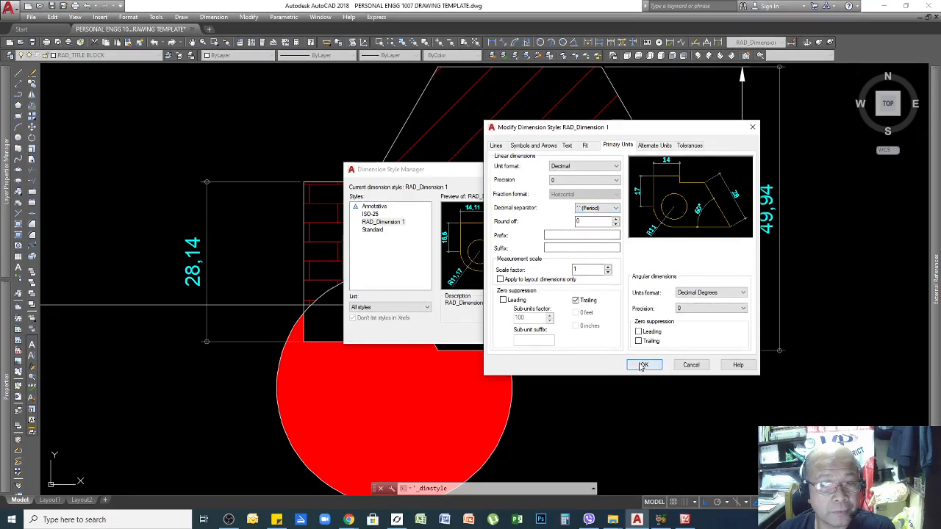
{"action": "left_click", "coordinate": [642, 366]}
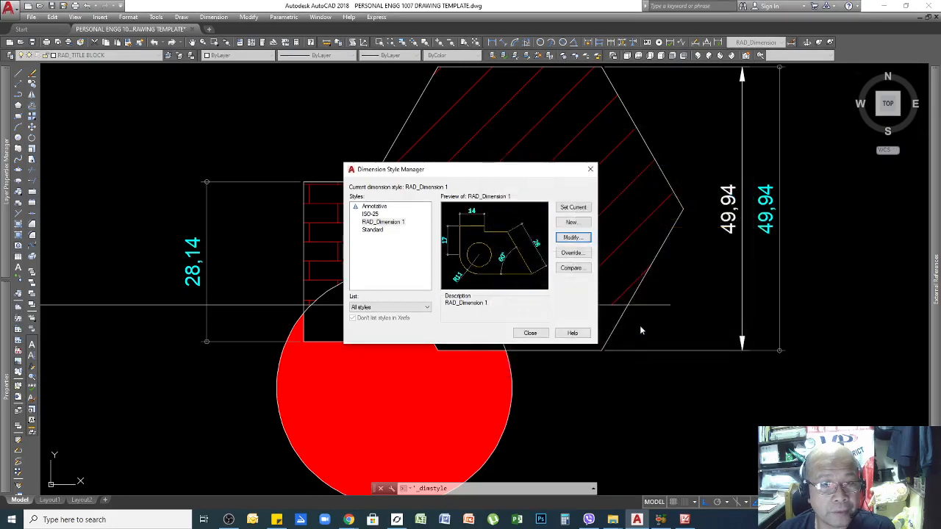
Step: Close the dimension style manager to apply the RAD_Dimension 1 changes and inspect the two vertical dimensions beside the hexagon
{"action": "left_click", "coordinate": [530, 334]}
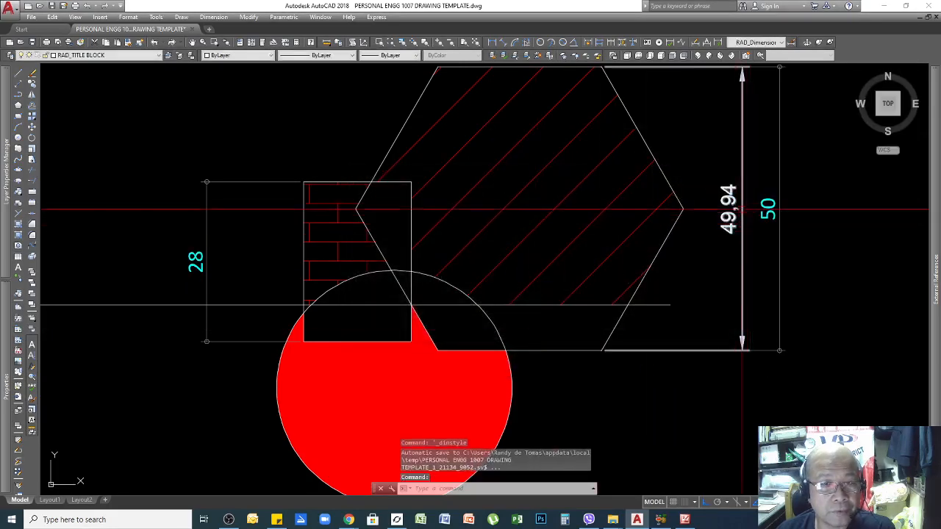
{"action": "scroll", "coordinate": [743, 209], "scroll_direction": "up", "scroll_amount": 8}
{"action": "scroll", "coordinate": [743, 209], "scroll_direction": "down", "scroll_amount": 8}
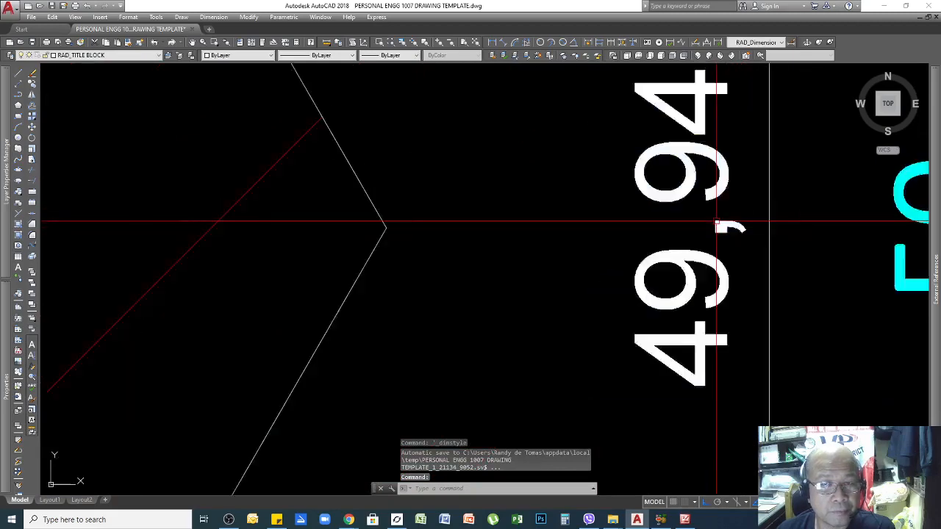
{"action": "scroll", "coordinate": [724, 239], "scroll_direction": "up", "scroll_amount": 2}
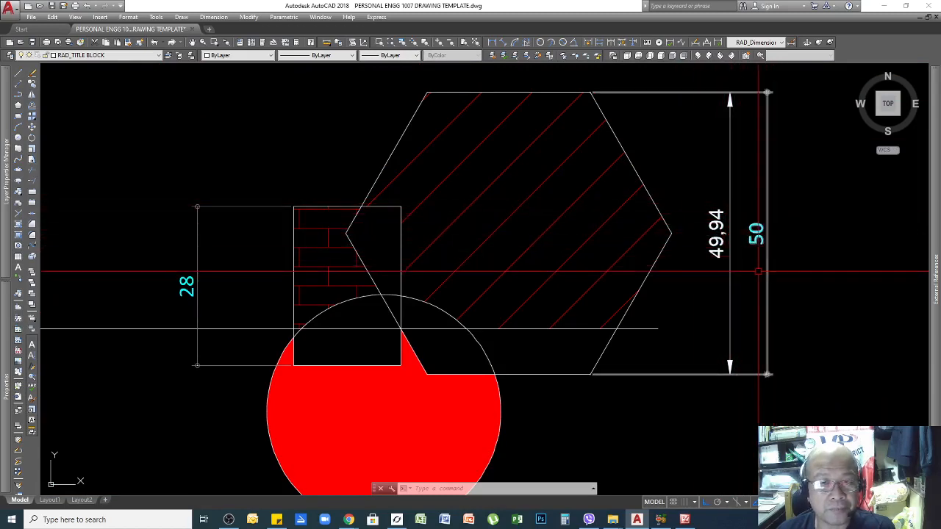
{"action": "left_click", "coordinate": [777, 219]}
{"action": "left_click", "coordinate": [758, 242]}
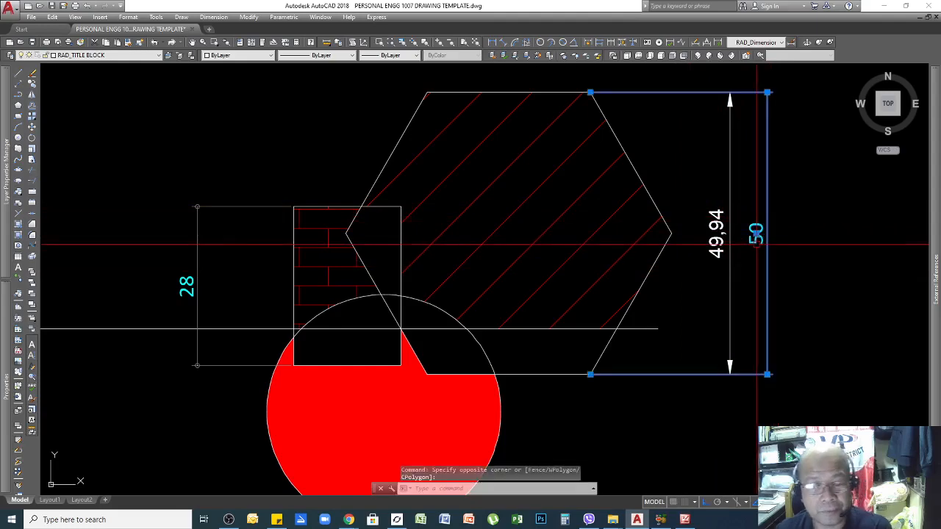
{"action": "key", "text": "Escape"}
{"action": "key", "text": "Escape"}
{"action": "scroll", "coordinate": [595, 249], "scroll_direction": "down", "scroll_amount": 3}
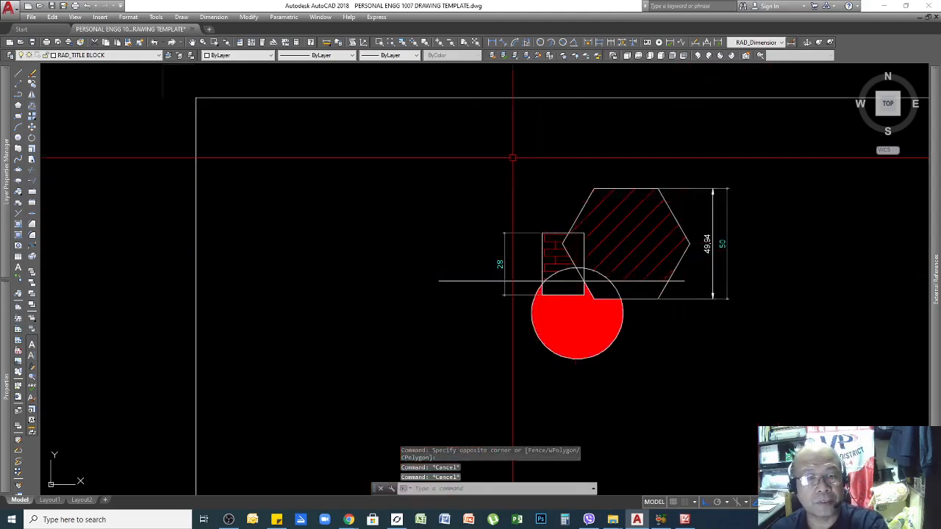
Step: Reopen the dimension style manager to review the RAD_Dimension 1 style and close it without changes
{"action": "left_click", "coordinate": [213, 17]}
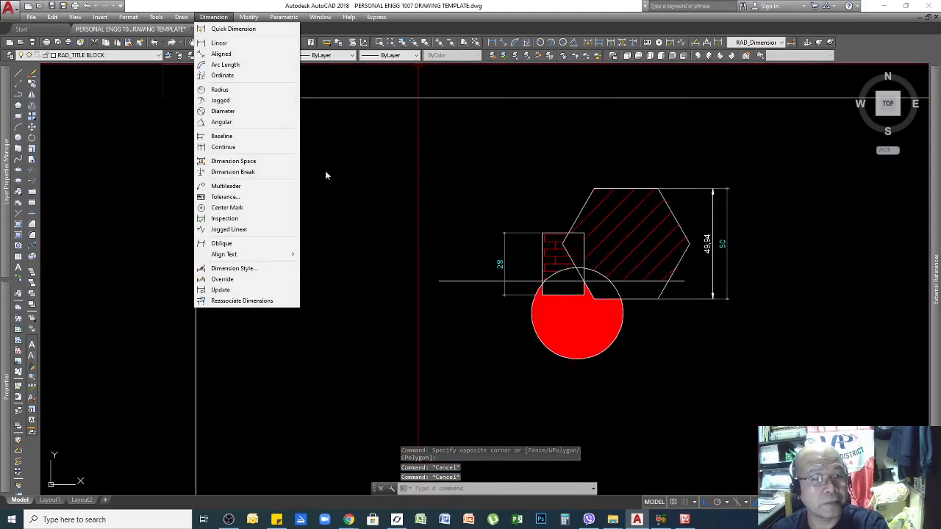
{"action": "left_click", "coordinate": [250, 268]}
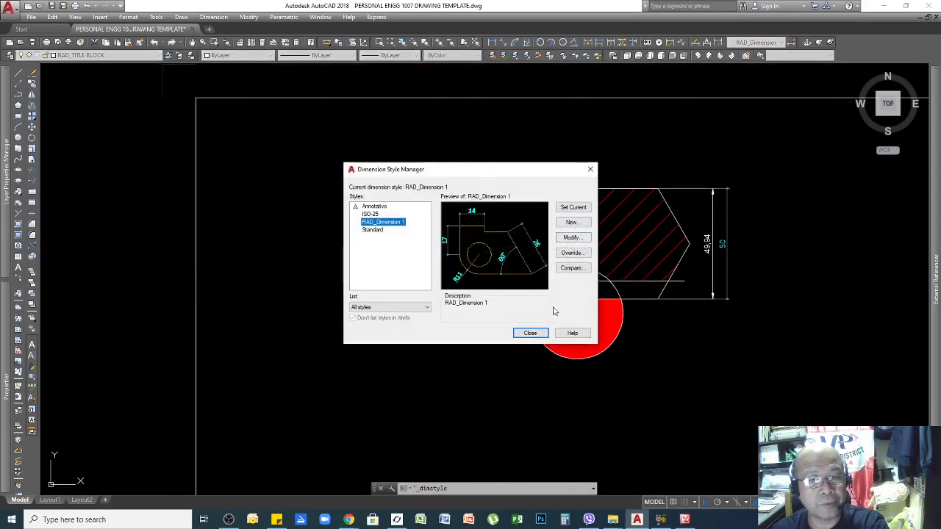
{"action": "left_click", "coordinate": [530, 333]}
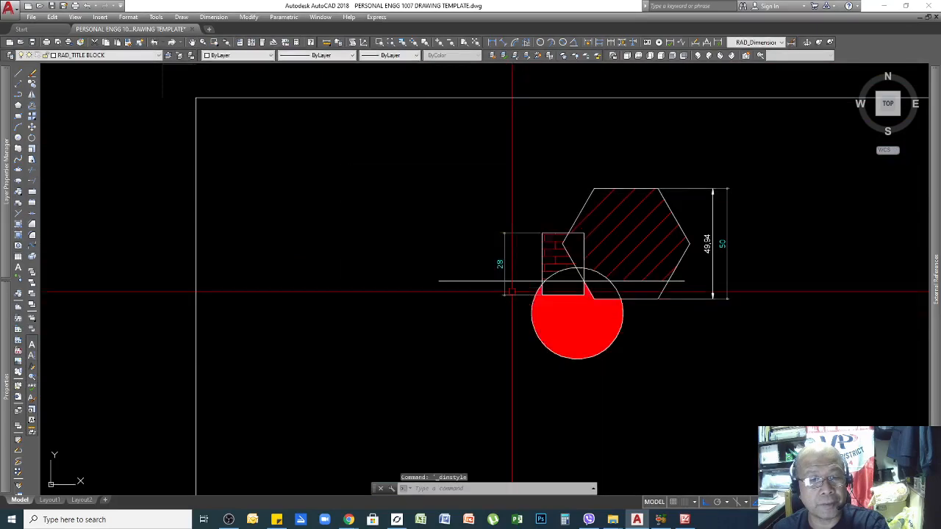
{"action": "scroll", "coordinate": [547, 154], "scroll_direction": "down", "scroll_amount": 5}
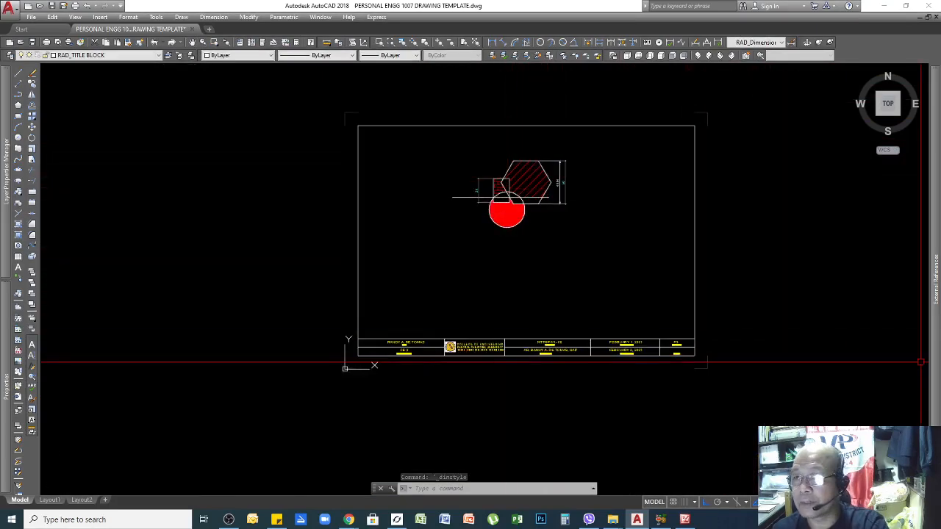
Step: Switch to Microsoft Office Picture Manager to read the dimensioning notes in 8.jpg, and return to the AutoCAD drawing
{"action": "mouse_move", "coordinate": [940, 74]}
{"action": "left_mouse_down"}
{"action": "mouse_move", "coordinate": [496, 63]}
{"action": "mouse_move", "coordinate": [505, 23]}
{"action": "left_mouse_up"}
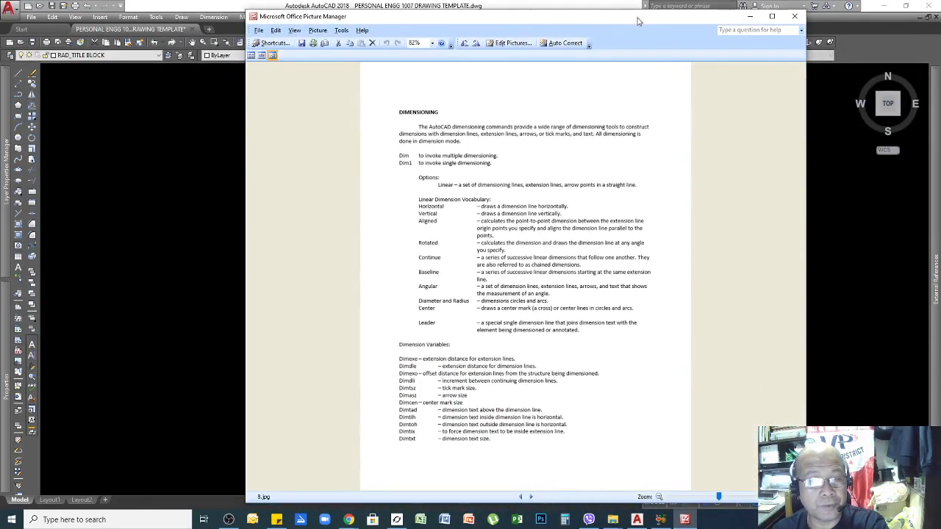
{"action": "left_click_drag", "start_coordinate": [638, 21], "coordinate": [612, 14]}
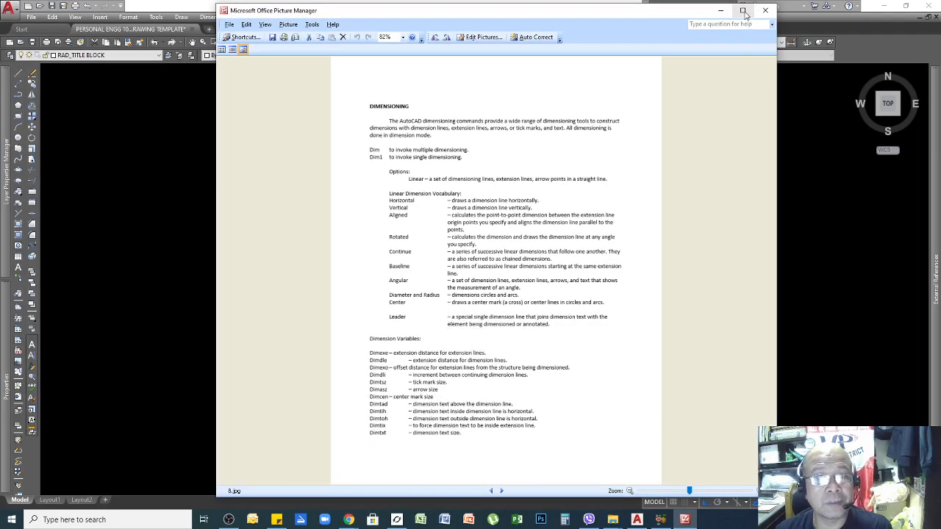
{"action": "left_click", "coordinate": [721, 10]}
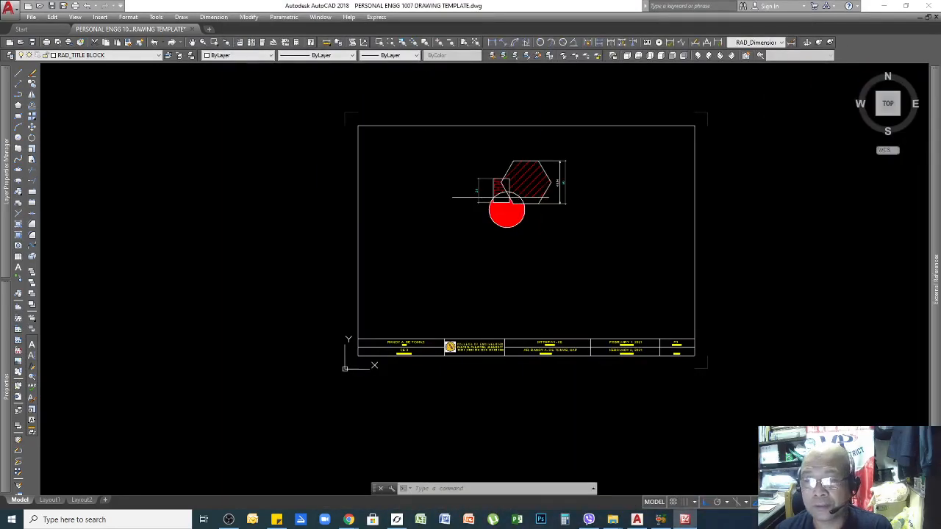
Step: Add an aligned dimension to the hexagon's upper-left sloping side, placing the dimension line outside the shape
{"action": "scroll", "coordinate": [485, 132], "scroll_direction": "up", "scroll_amount": 4}
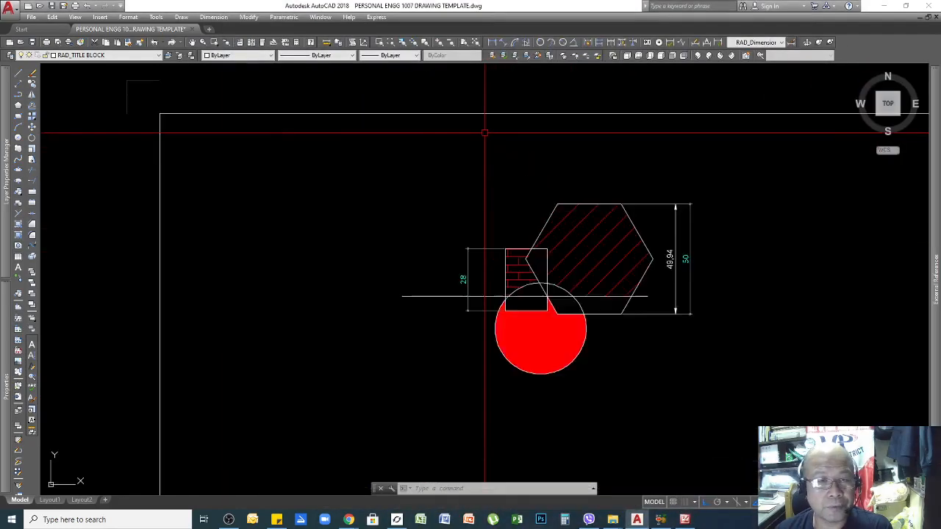
{"action": "scroll", "coordinate": [503, 210], "scroll_direction": "up", "scroll_amount": 2}
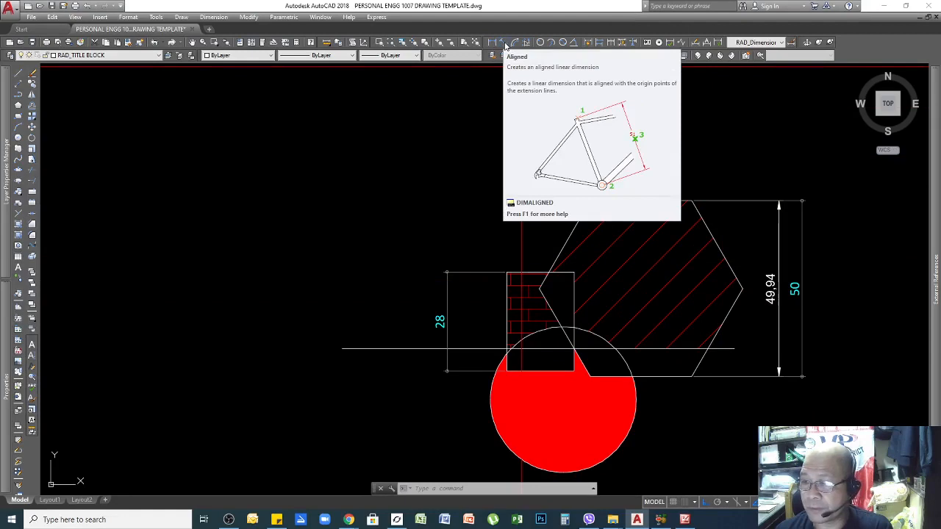
{"action": "left_click", "coordinate": [505, 46]}
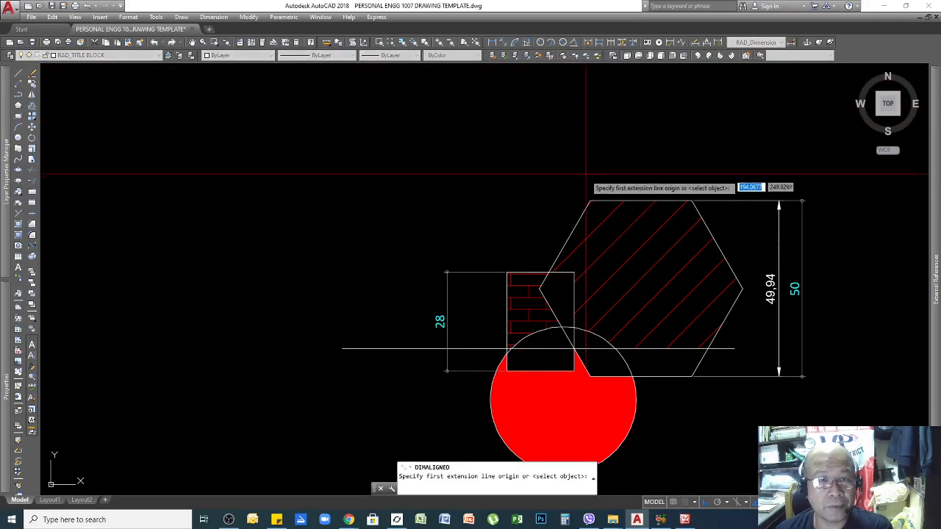
{"action": "left_click", "coordinate": [590, 199]}
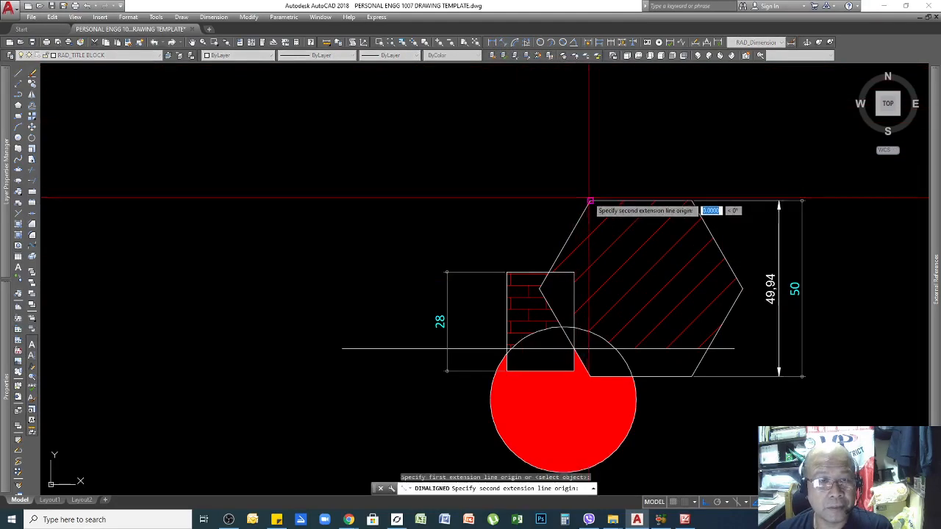
{"action": "left_click", "coordinate": [540, 289]}
{"action": "left_click", "coordinate": [525, 196]}
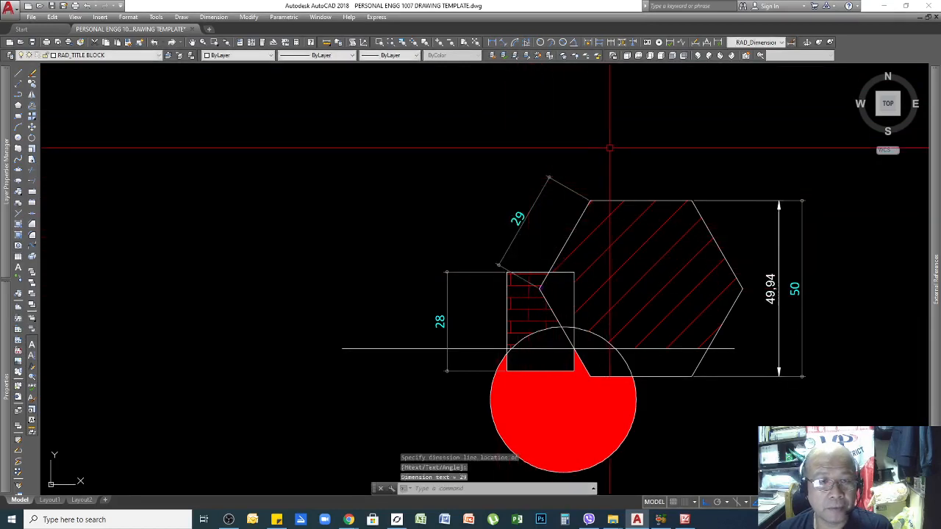
Step: Add a center mark to the circle and a radius dimension with its text placed outside the circle's left side
{"action": "left_click", "coordinate": [660, 43]}
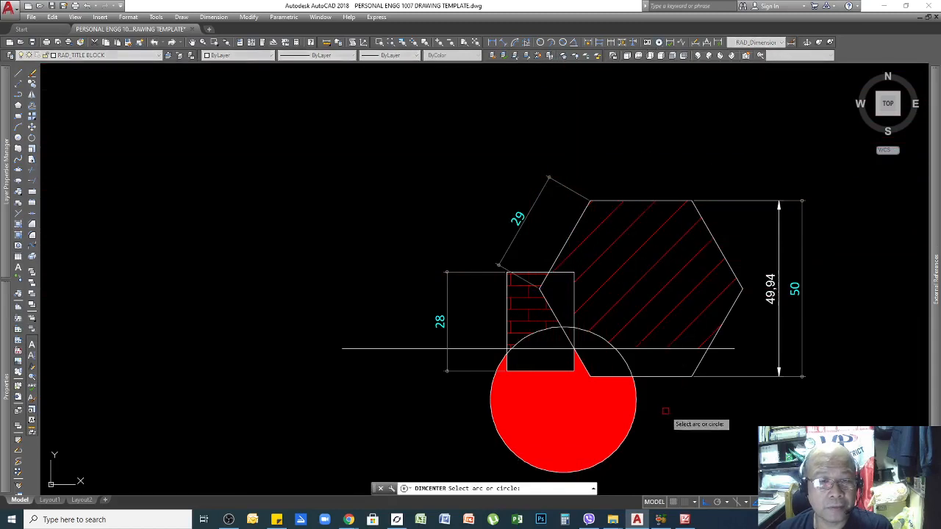
{"action": "left_click", "coordinate": [563, 397]}
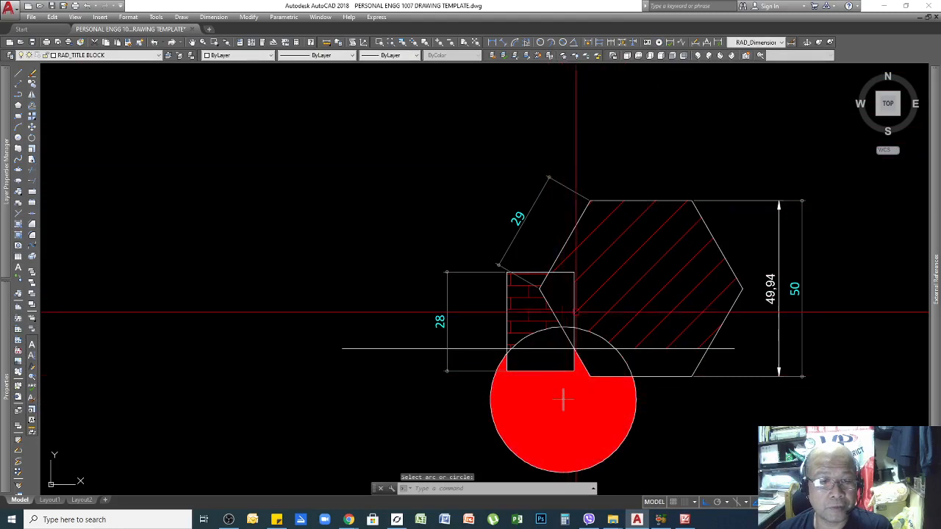
{"action": "left_click", "coordinate": [540, 43]}
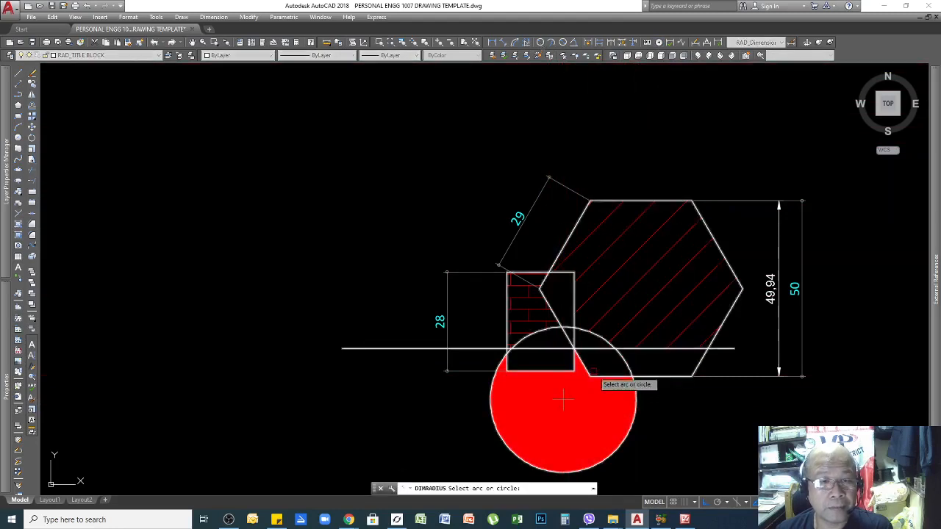
{"action": "left_click", "coordinate": [621, 360]}
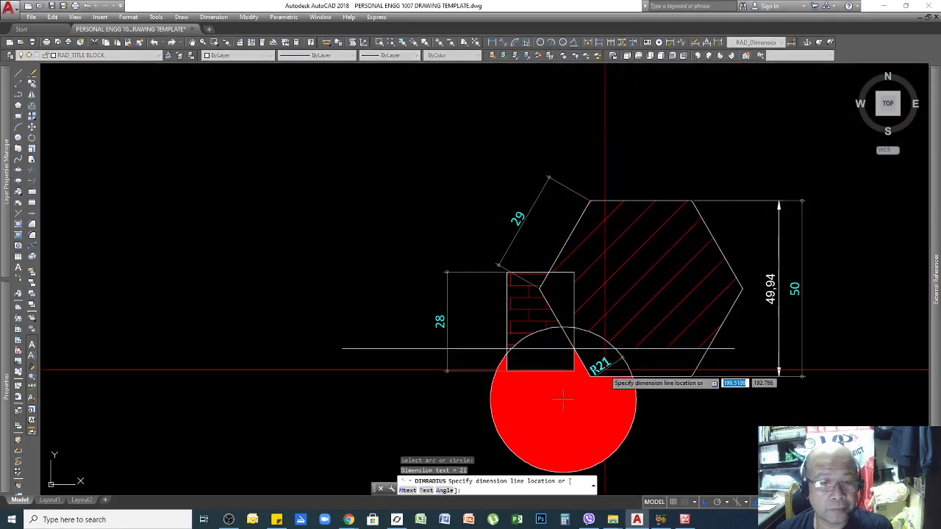
{"action": "left_click", "coordinate": [467, 417]}
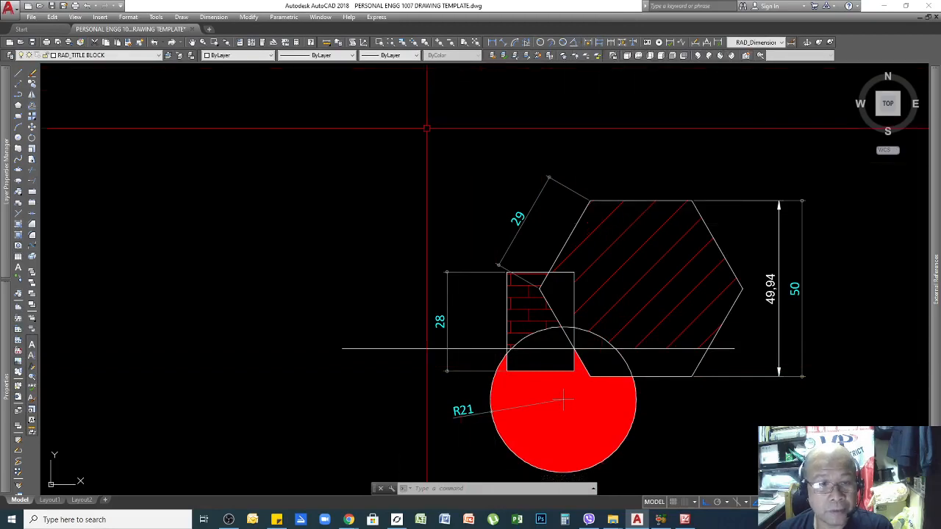
Step: Add an angular dimension between the hexagon's top and upper-right sides, placing the arc inside the hexagon
{"action": "scroll", "coordinate": [427, 133], "scroll_direction": "down", "scroll_amount": 2}
{"action": "scroll", "coordinate": [471, 203], "scroll_direction": "up", "scroll_amount": 2}
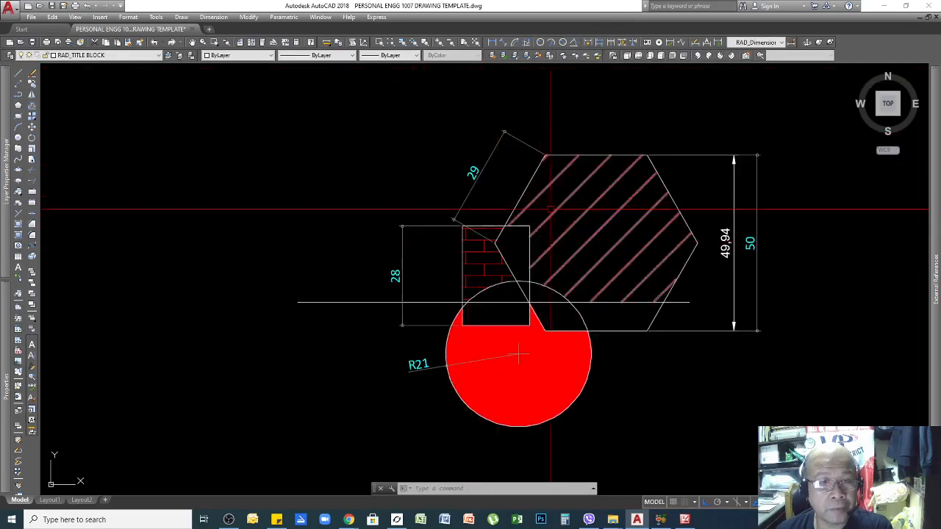
{"action": "left_click", "coordinate": [574, 43]}
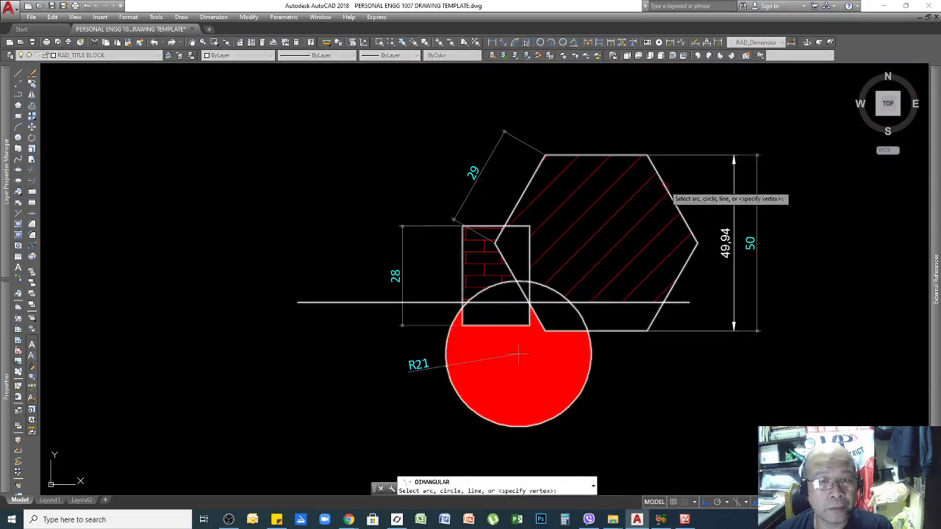
{"action": "left_click", "coordinate": [666, 191]}
{"action": "left_click", "coordinate": [619, 155]}
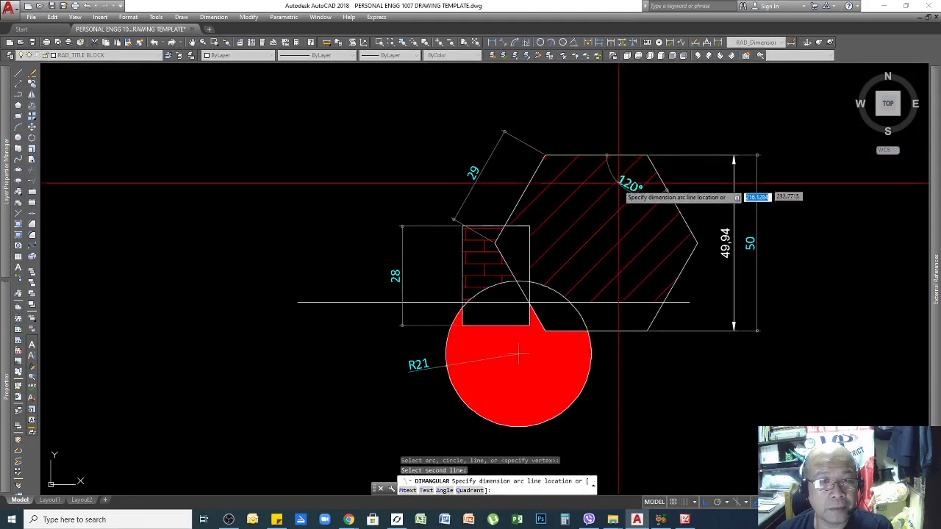
{"action": "left_click", "coordinate": [623, 189]}
{"action": "scroll", "coordinate": [625, 190], "scroll_direction": "up", "scroll_amount": 7}
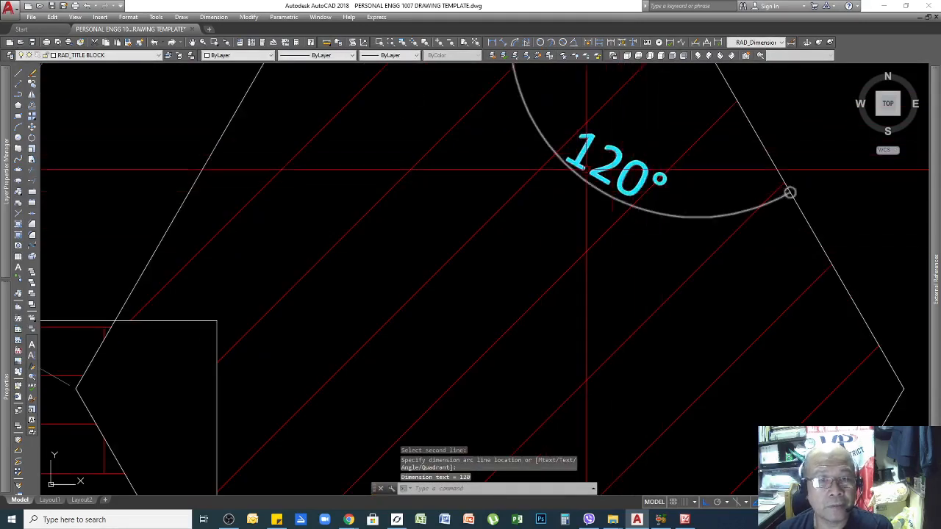
{"action": "scroll", "coordinate": [586, 169], "scroll_direction": "down", "scroll_amount": 6}
{"action": "scroll", "coordinate": [631, 269], "scroll_direction": "down", "scroll_amount": 3}
{"action": "scroll", "coordinate": [631, 287], "scroll_direction": "up", "scroll_amount": 1}
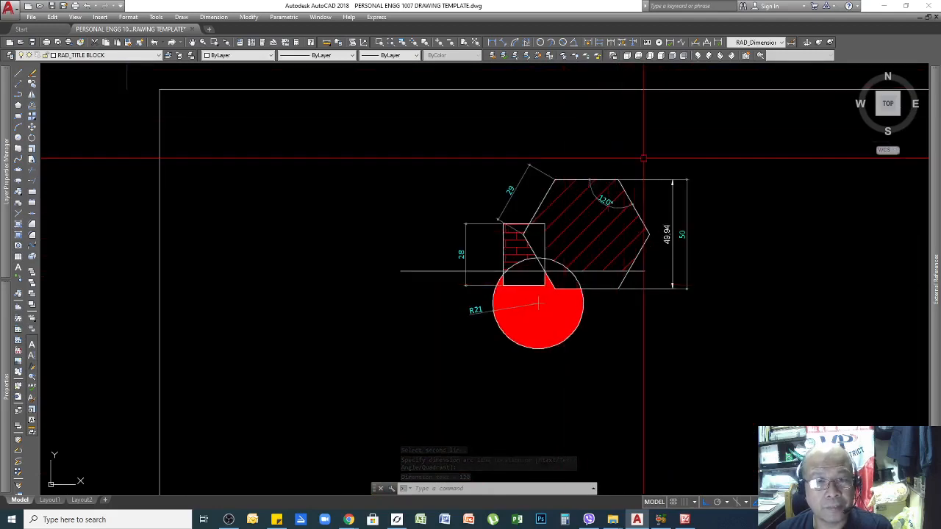
Step: Fit the whole drawing sheet with its title block in view to review the dimensioned shapes
{"action": "scroll", "coordinate": [501, 193], "scroll_direction": "down", "scroll_amount": 2}
{"action": "scroll", "coordinate": [540, 191], "scroll_direction": "up", "scroll_amount": 2}
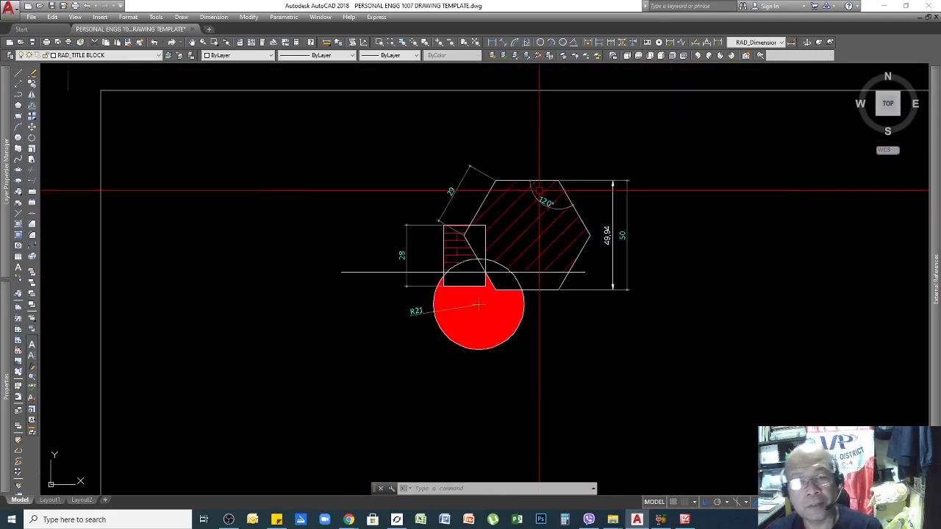
{"action": "scroll", "coordinate": [539, 191], "scroll_direction": "down", "scroll_amount": 4}
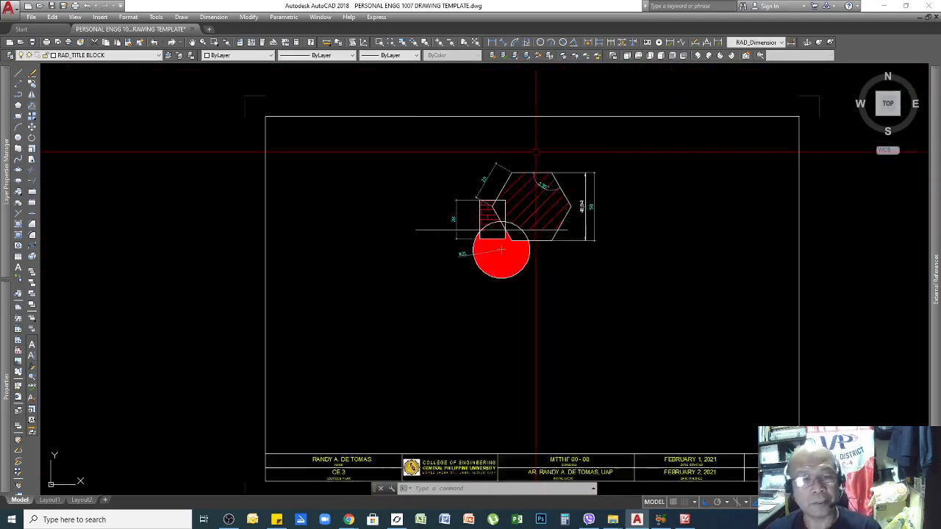
{"action": "left_click", "coordinate": [476, 43]}
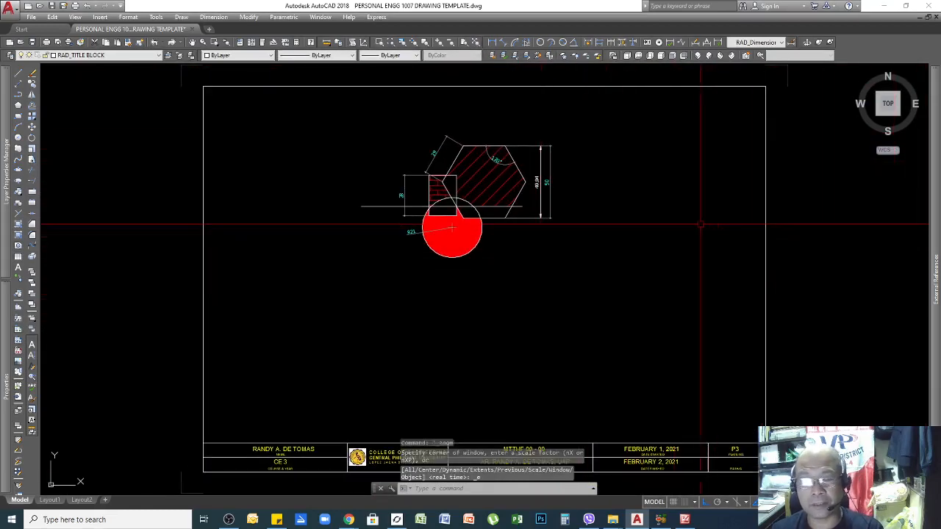
{"action": "left_click", "coordinate": [614, 301]}
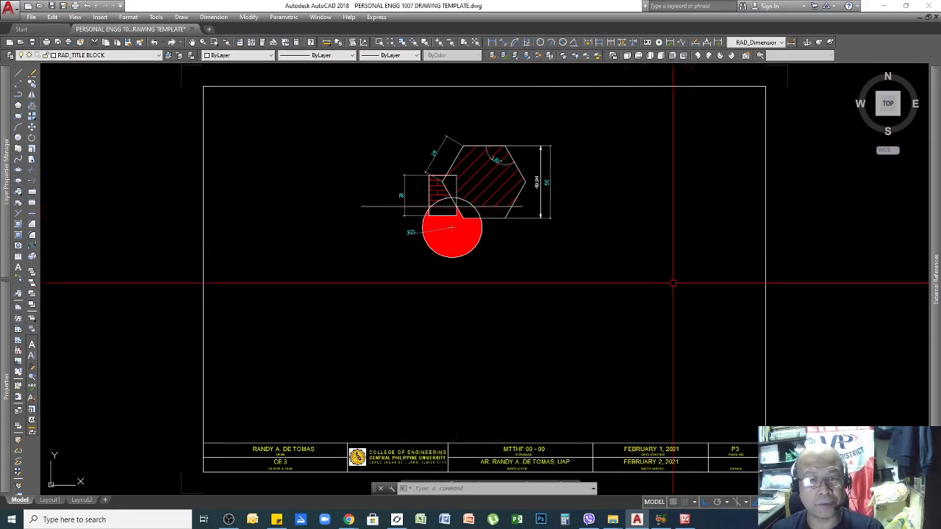
{"action": "left_click", "coordinate": [695, 259]}
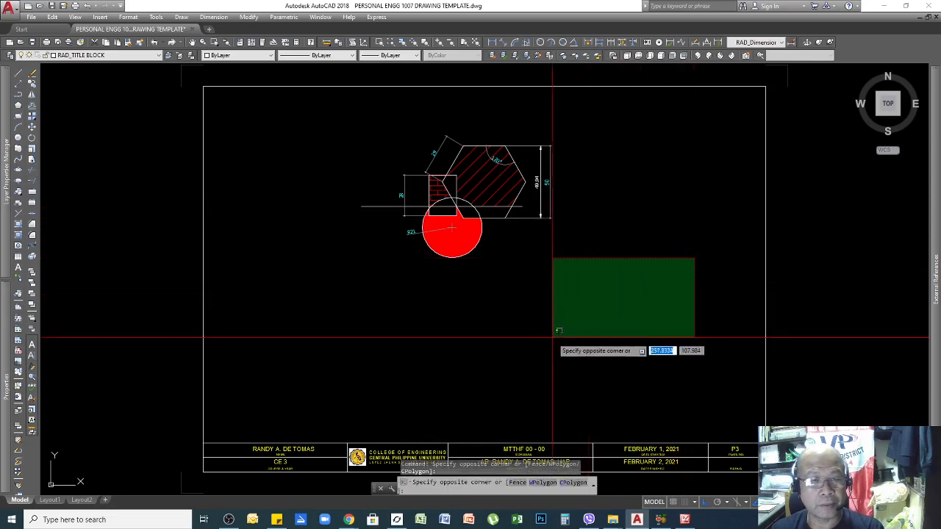
{"action": "left_click", "coordinate": [533, 357]}
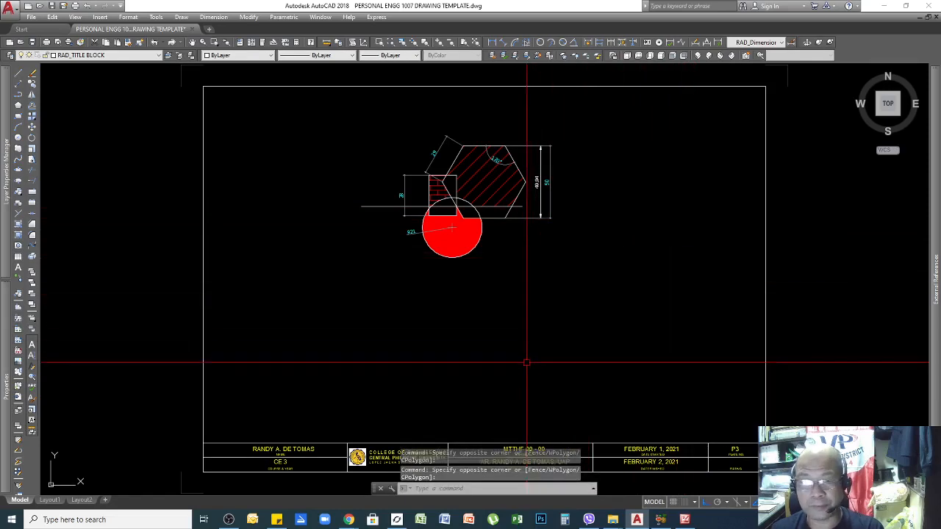
{"action": "left_click", "coordinate": [679, 255]}
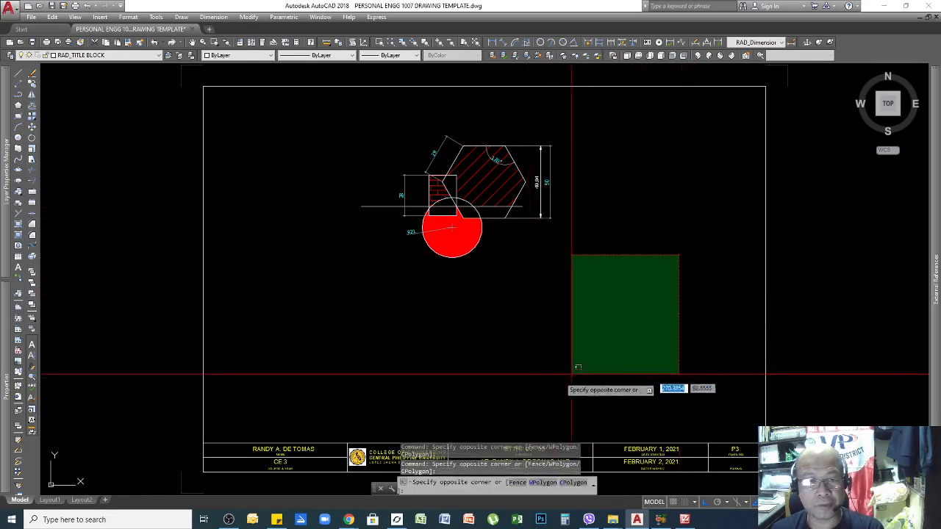
{"action": "left_click", "coordinate": [500, 384]}
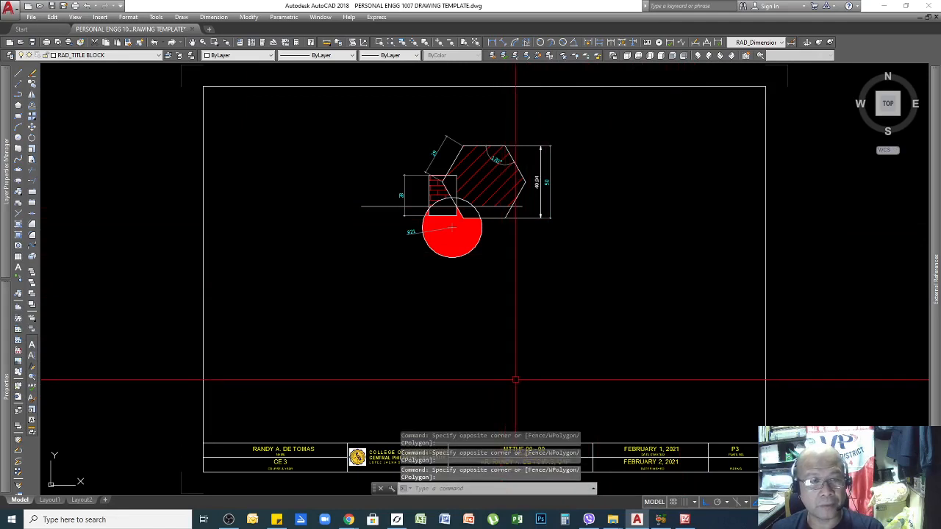
{"action": "left_click", "coordinate": [704, 250]}
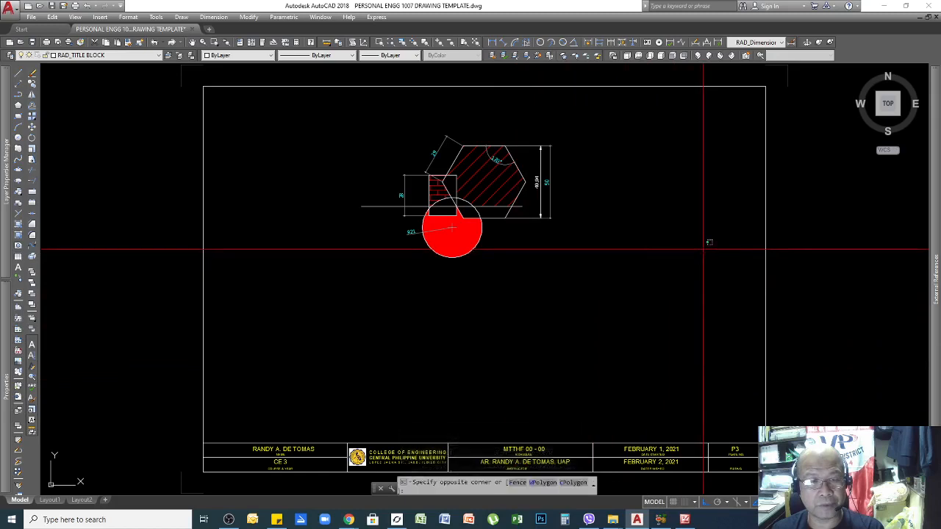
{"action": "left_click", "coordinate": [529, 384]}
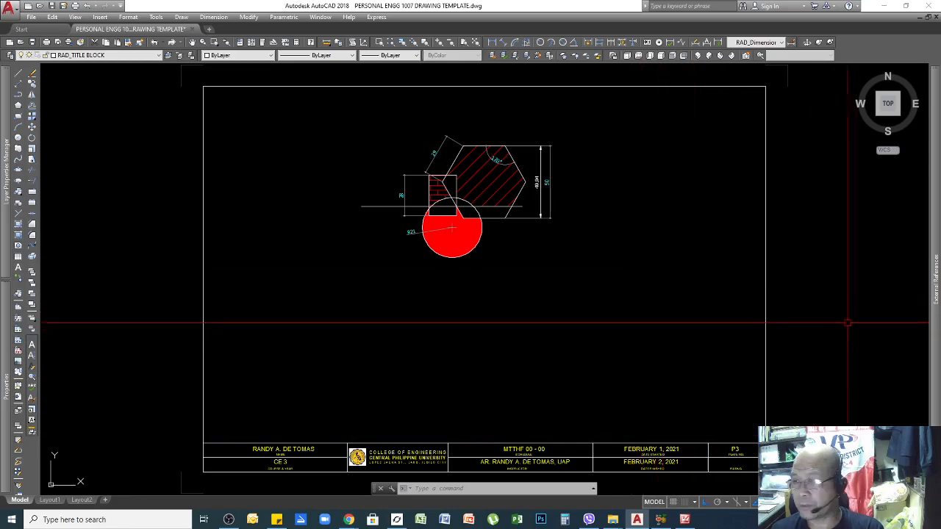
{"action": "left_click", "coordinate": [820, 287]}
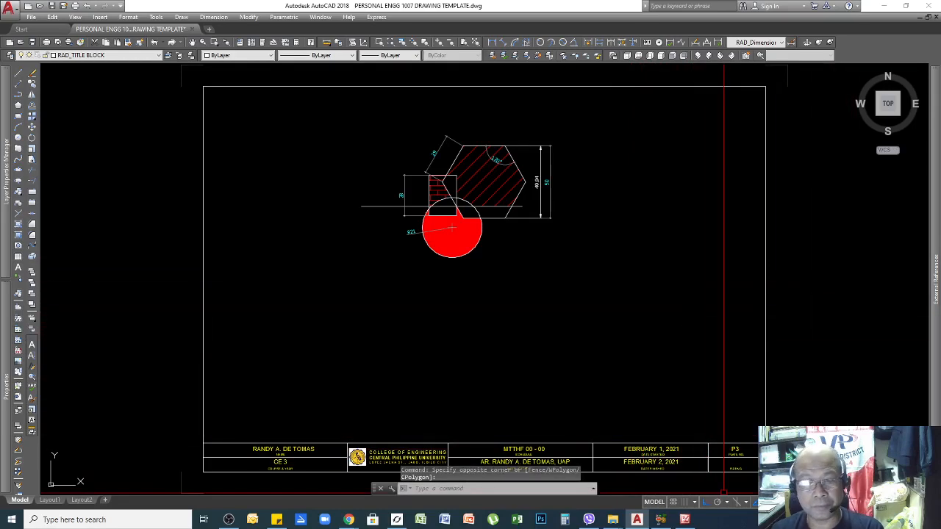